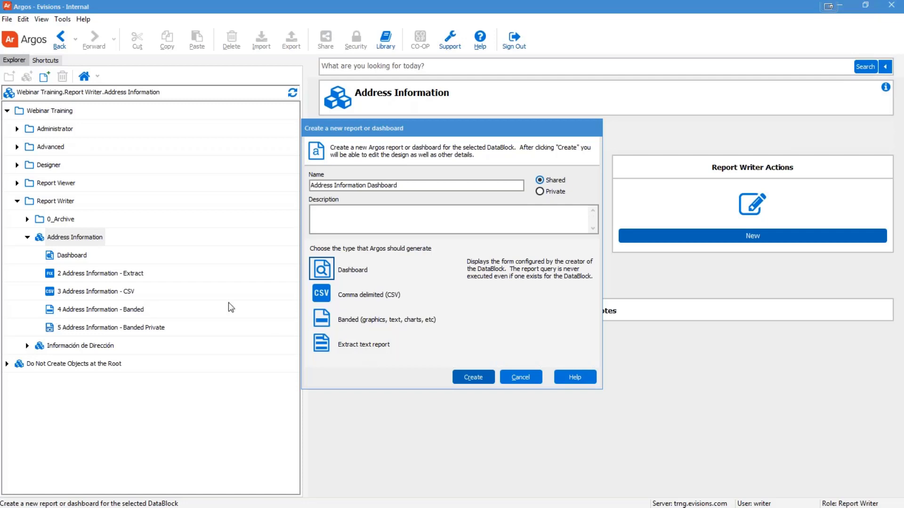
# Step: Make the report comma-delimited CSV, named 'Report Writer Training - CSV Report', described 'this is my November 2017 CSV report'
pyautogui.click(322, 296)
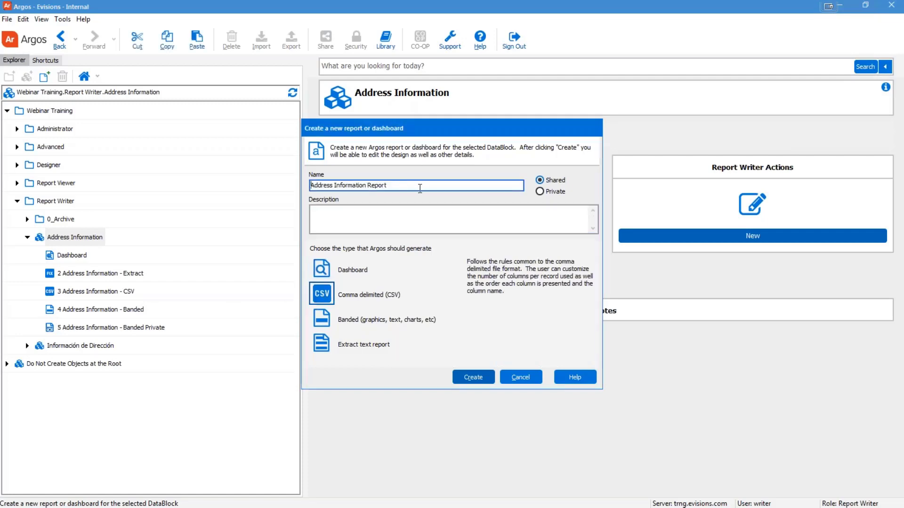
pyautogui.moveTo(387, 186); pyautogui.dragTo(309, 188)
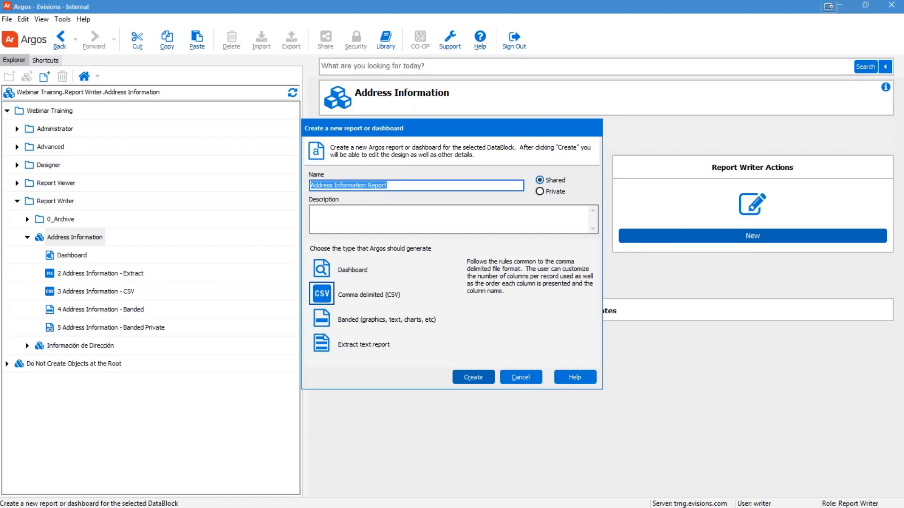
pyautogui.write('R')
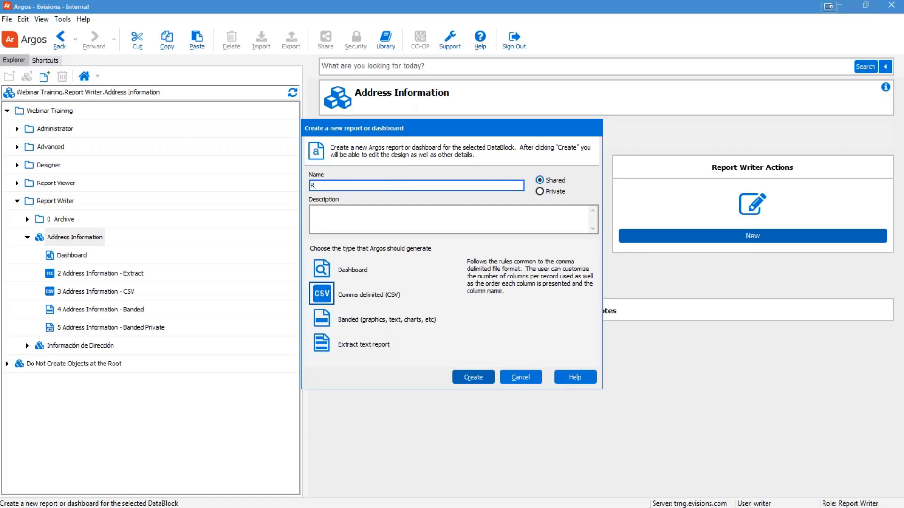
pyautogui.write('eport Writer Training - CSV Report')
pyautogui.click(358, 217)
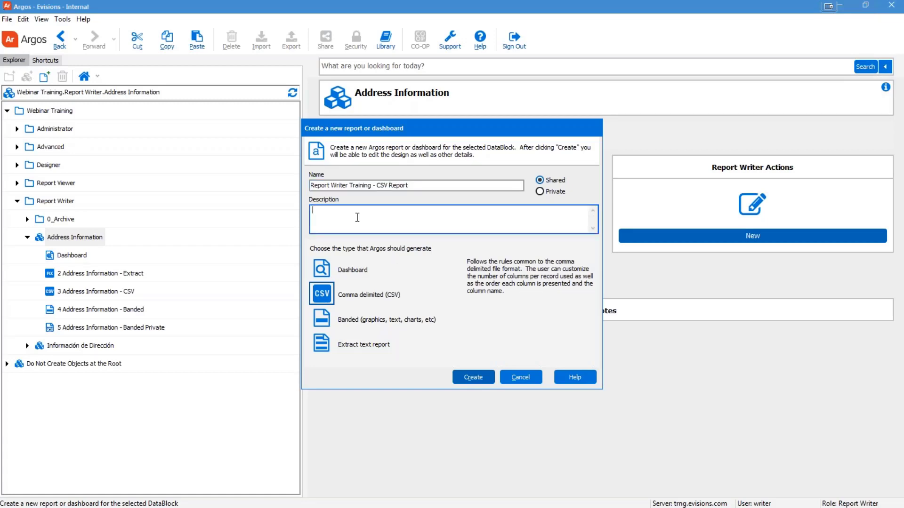
pyautogui.write('this is my November 2017 CSV report')
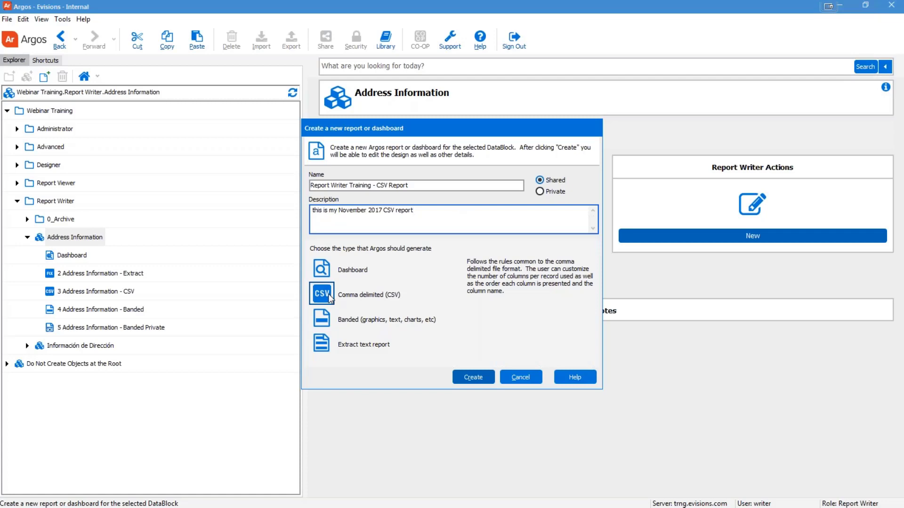
# Step: Create the report and look through its Filter, Sort, Refresh, API and Saved Execution States settings
pyautogui.click(470, 378)
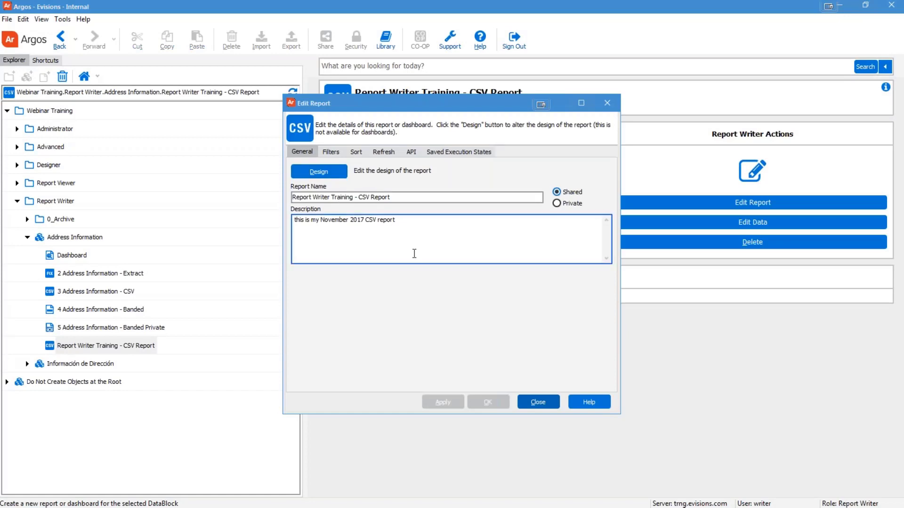
pyautogui.click(331, 153)
pyautogui.click(357, 154)
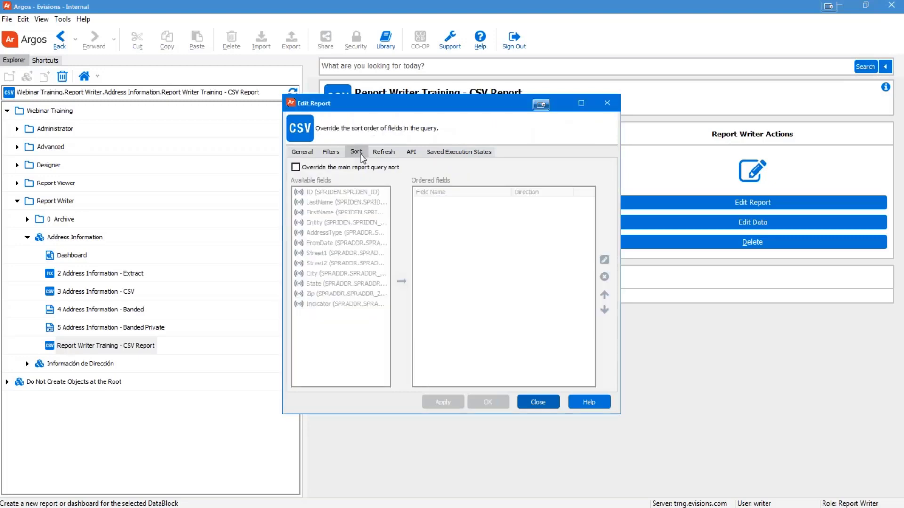
pyautogui.click(384, 153)
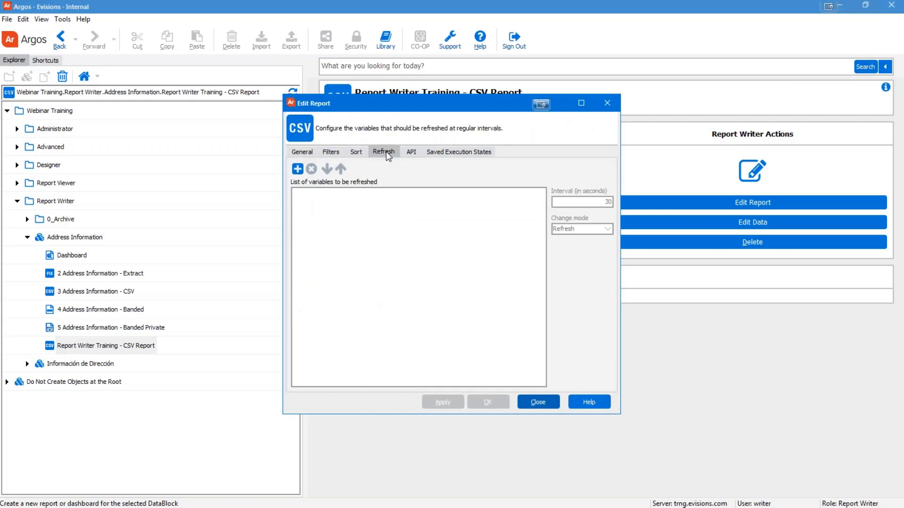
pyautogui.click(411, 153)
pyautogui.click(458, 154)
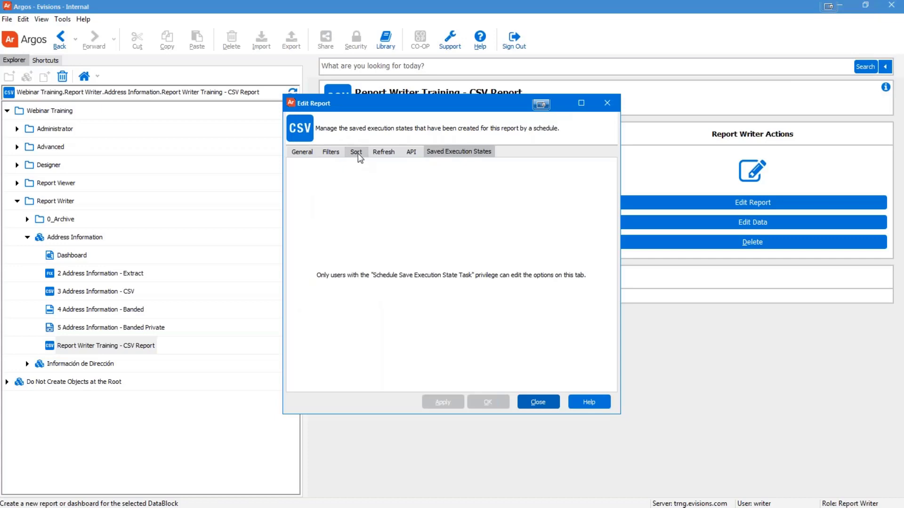
# Step: Revisit the Refresh, API and Saved Execution States settings, and check the online help for editing reports
pyautogui.click(392, 154)
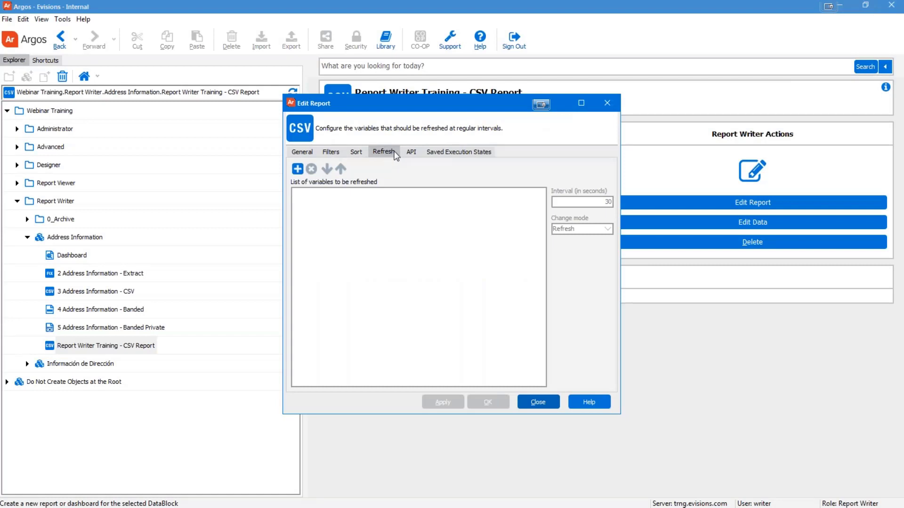
pyautogui.click(420, 154)
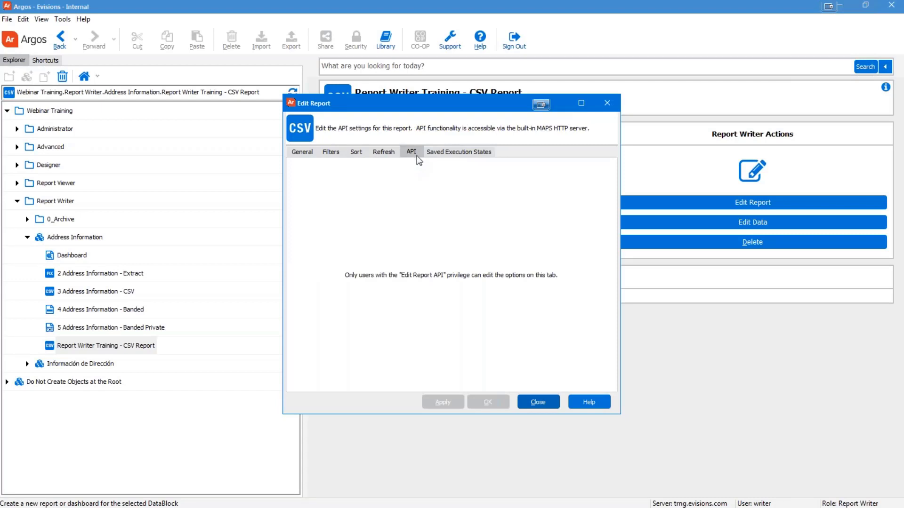
pyautogui.click(470, 155)
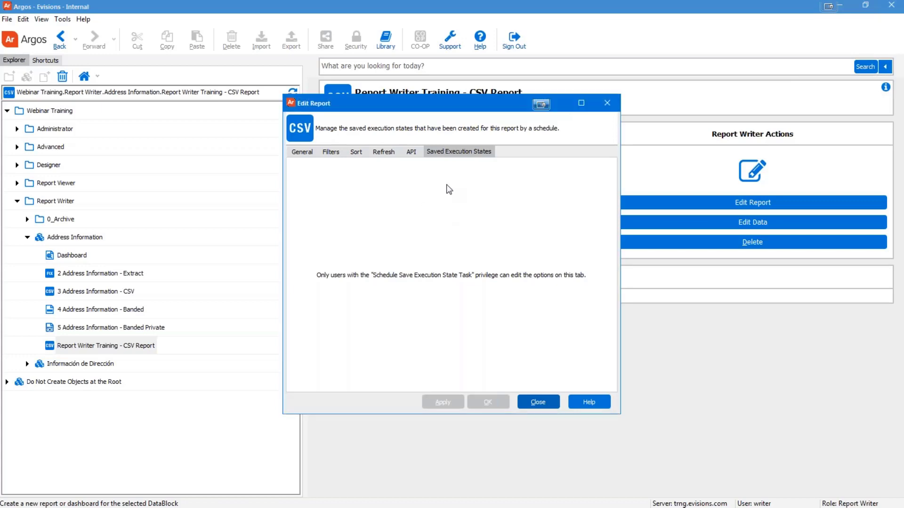
pyautogui.press('F1')
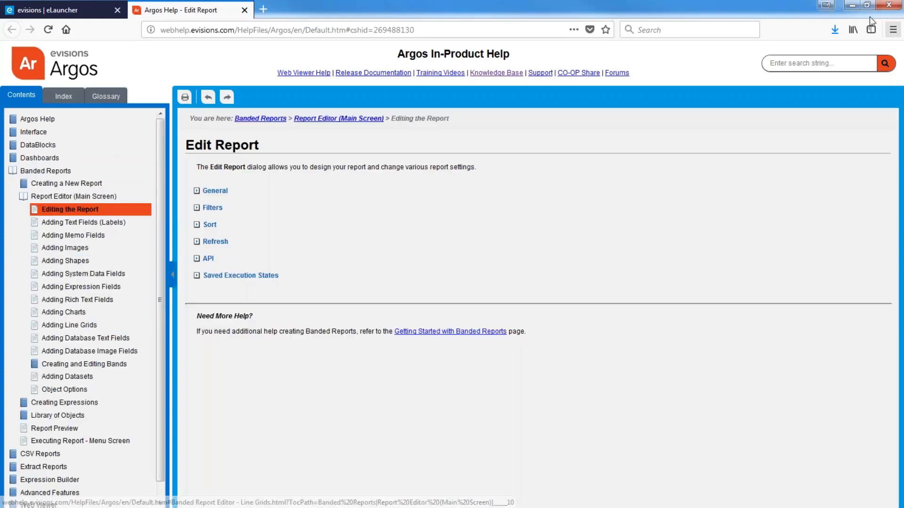
pyautogui.click(852, 6)
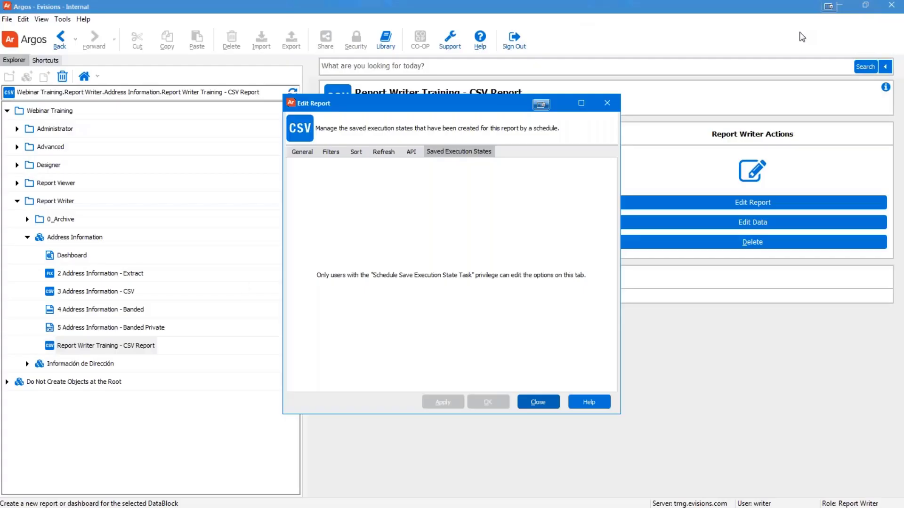
# Step: Return to the General settings and open the Design editor for the CSV report
pyautogui.click(300, 153)
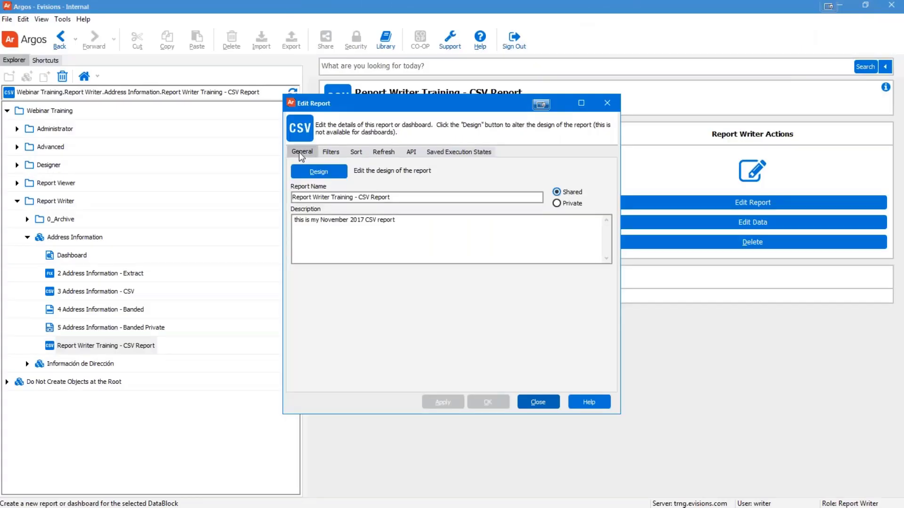
pyautogui.hotkey('alt', 'Tab')
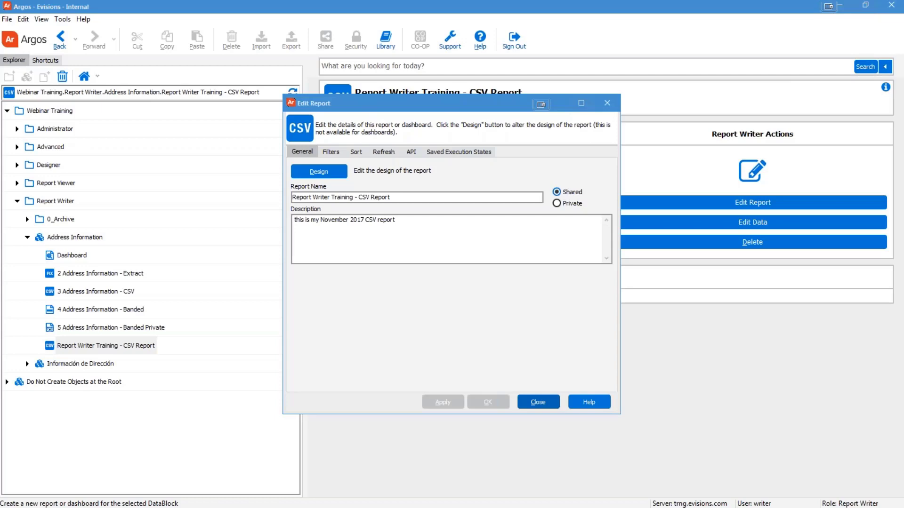
pyautogui.click(445, 353)
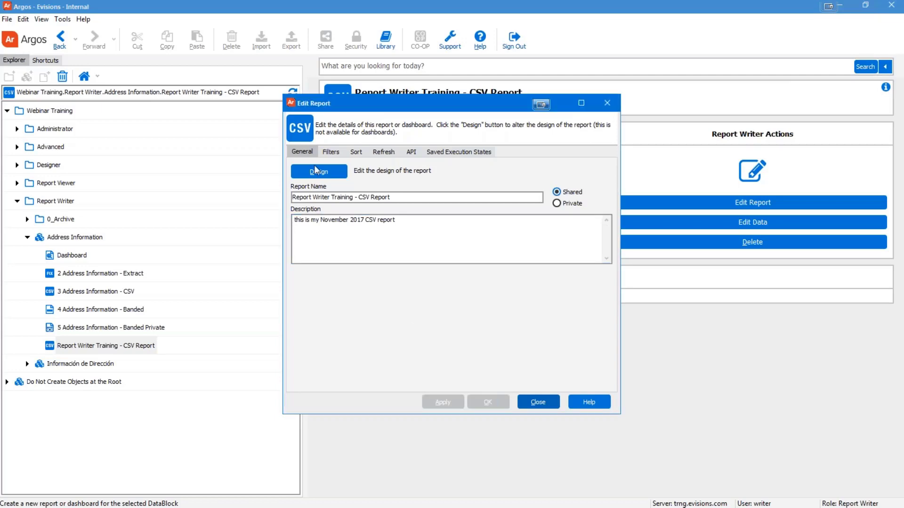
pyautogui.click(315, 171)
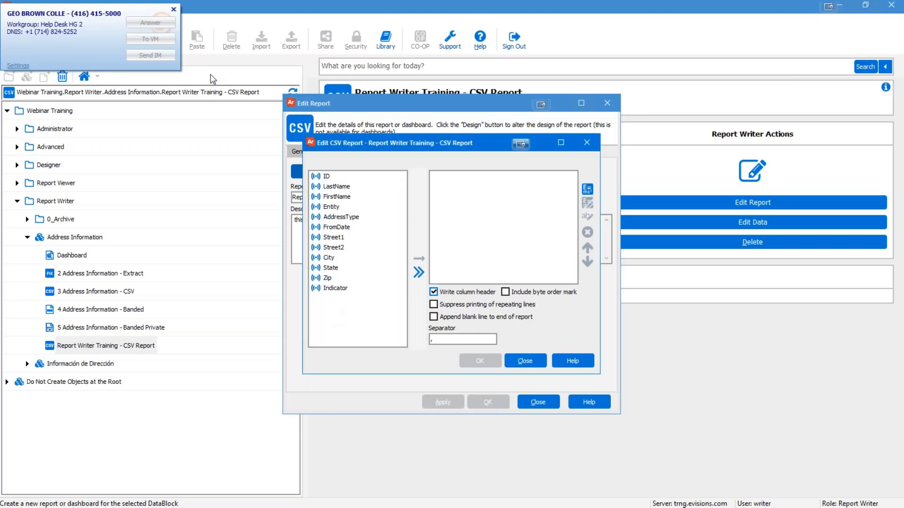
# Step: Add ID, LastName, Entity, then Entity through State to the report's output fields
pyautogui.click(173, 10)
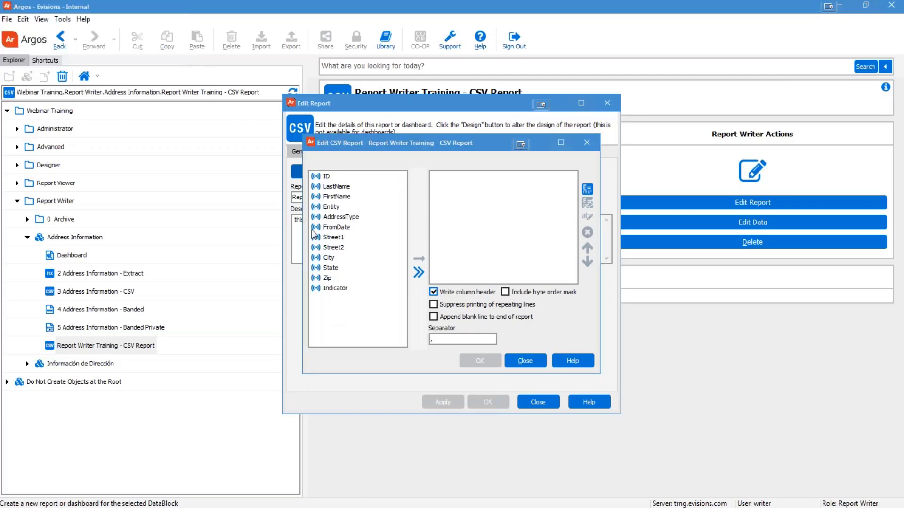
pyautogui.click(327, 176)
pyautogui.doubleClick(327, 176)
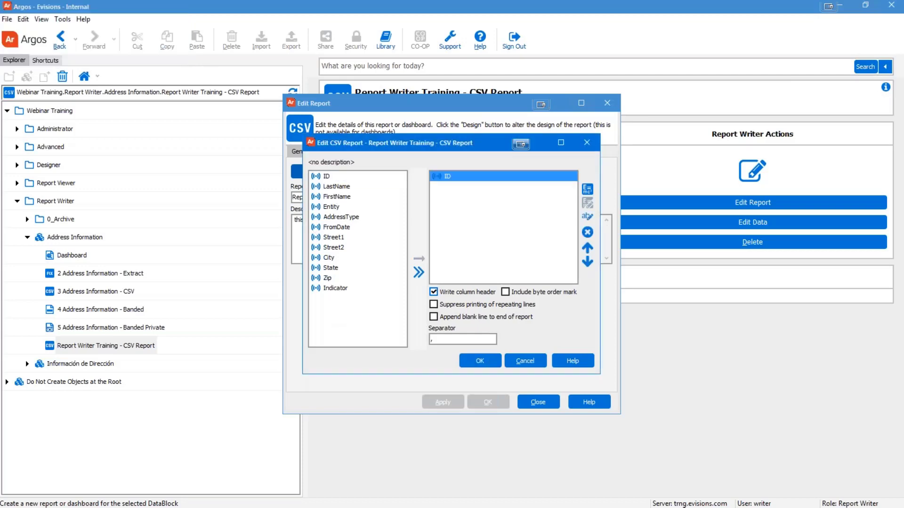
pyautogui.doubleClick(330, 187)
pyautogui.doubleClick(328, 207)
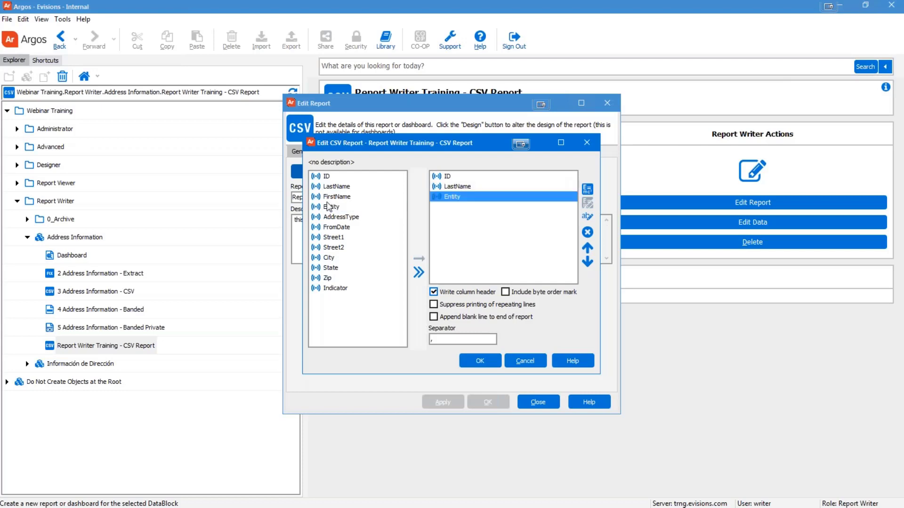
pyautogui.click(329, 197)
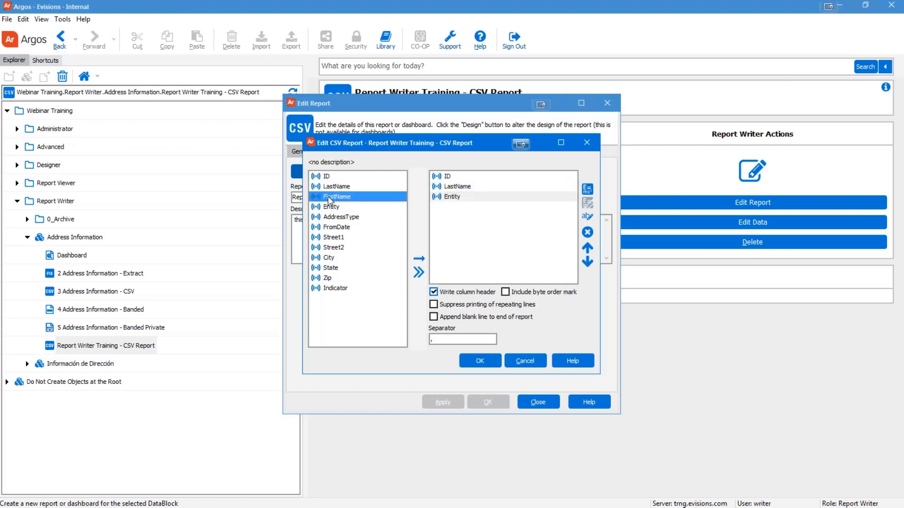
pyautogui.keyDown('ctrl'); pyautogui.click(332, 216); pyautogui.keyUp('ctrl')
pyautogui.keyDown('ctrl'); pyautogui.click(332, 237); pyautogui.keyUp('ctrl')
pyautogui.keyDown('ctrl'); pyautogui.click(329, 258); pyautogui.keyUp('ctrl')
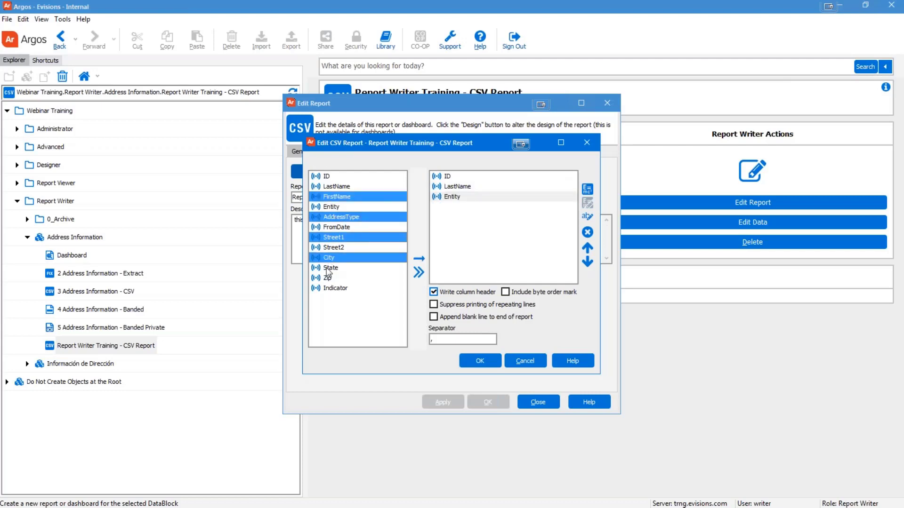
pyautogui.click(328, 206)
pyautogui.keyDown('shift'); pyautogui.click(332, 270); pyautogui.keyUp('shift')
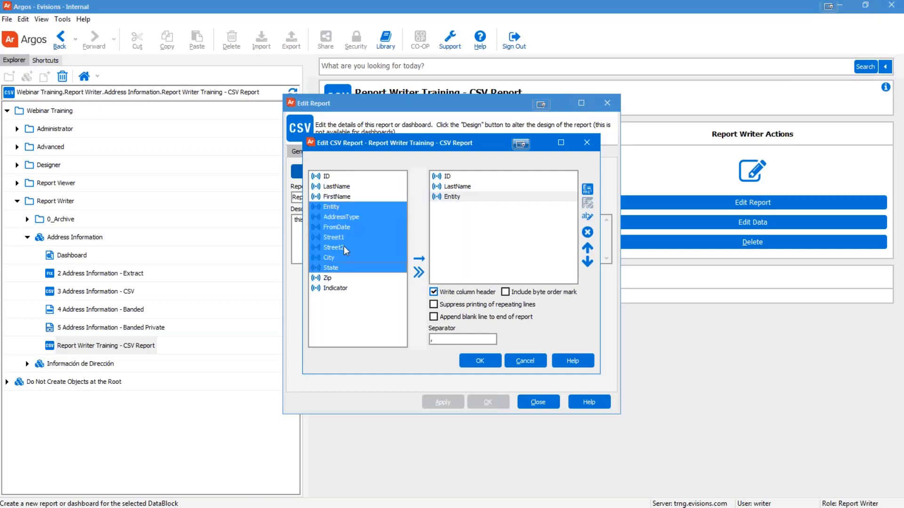
pyautogui.click(419, 260)
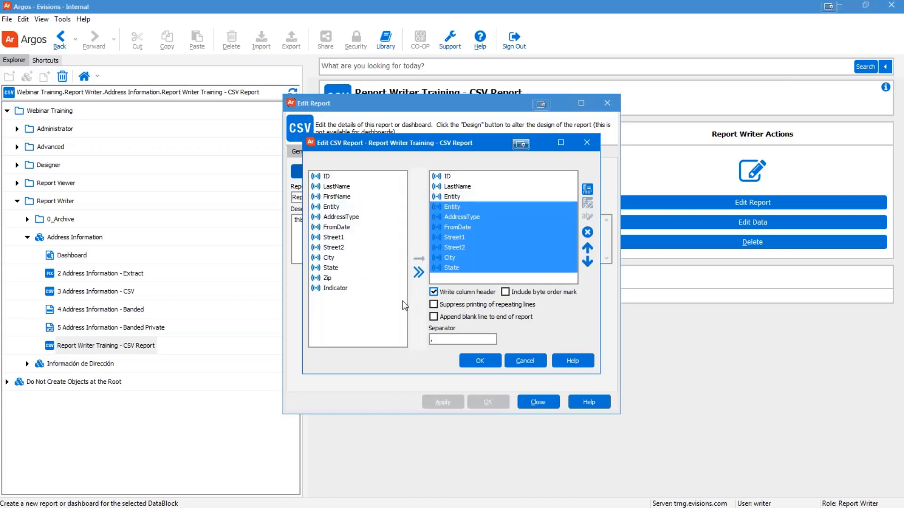
# Step: Add all available fields to the output, browse the list, and select every output field
pyautogui.click(385, 311)
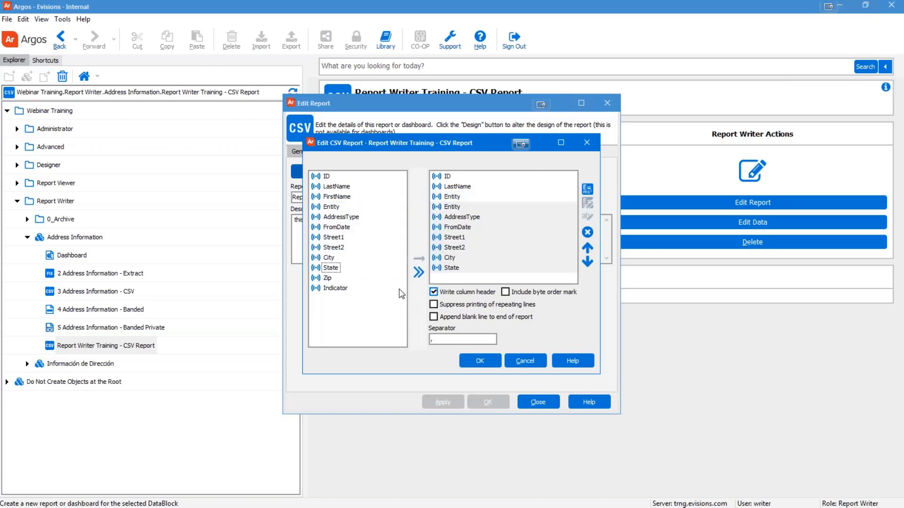
pyautogui.click(419, 273)
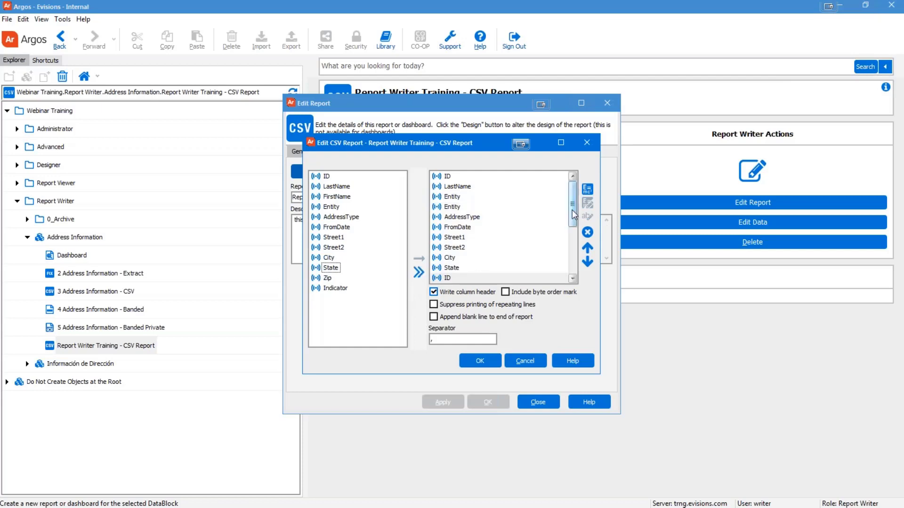
pyautogui.moveTo(572, 210); pyautogui.dragTo(565, 249)
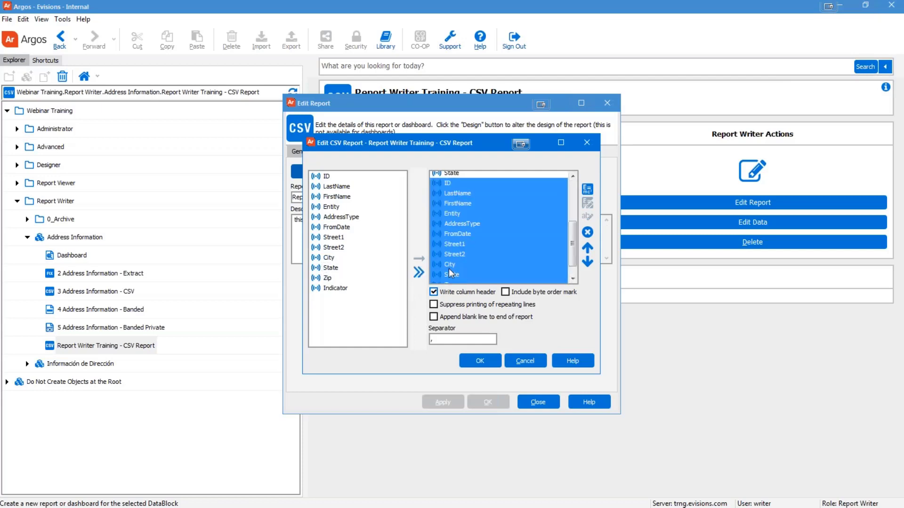
pyautogui.click(471, 247)
pyautogui.scroll(-1, 471, 247)
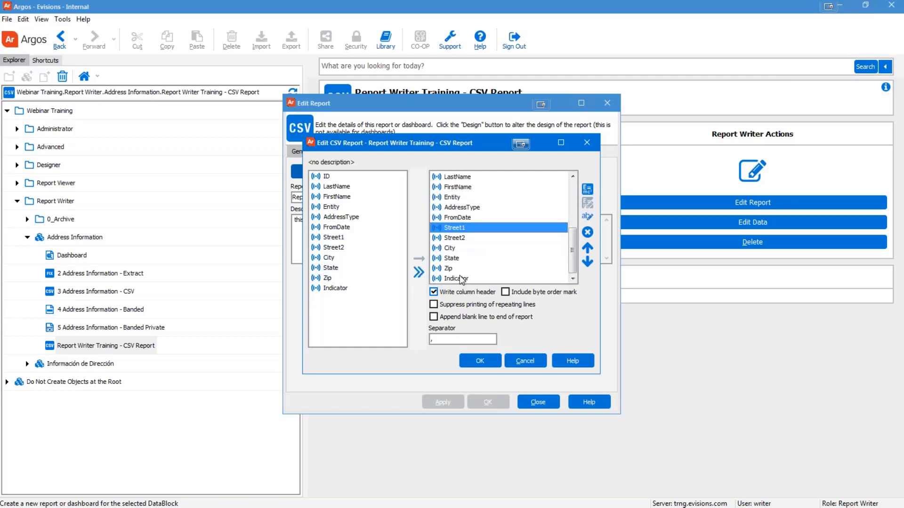
pyautogui.click(459, 278)
pyautogui.scroll(5, 576, 258)
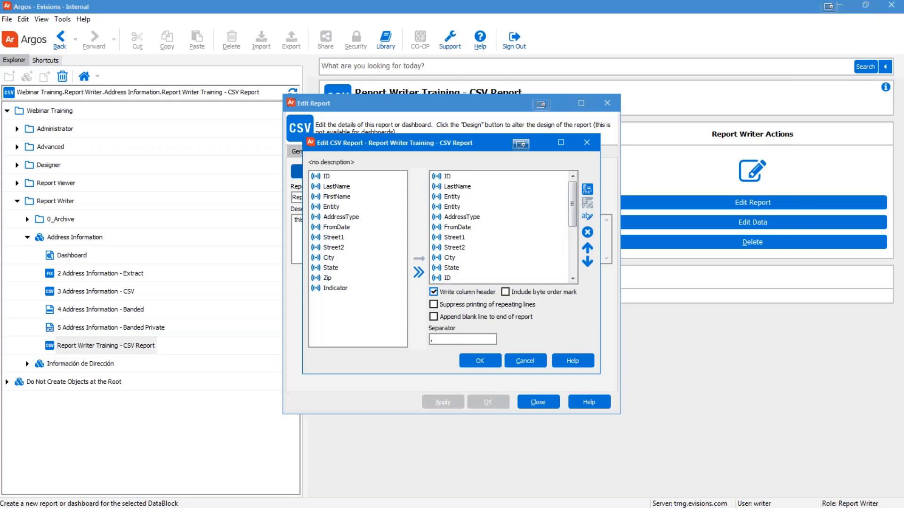
pyautogui.hotkey('ctrl', 'a')
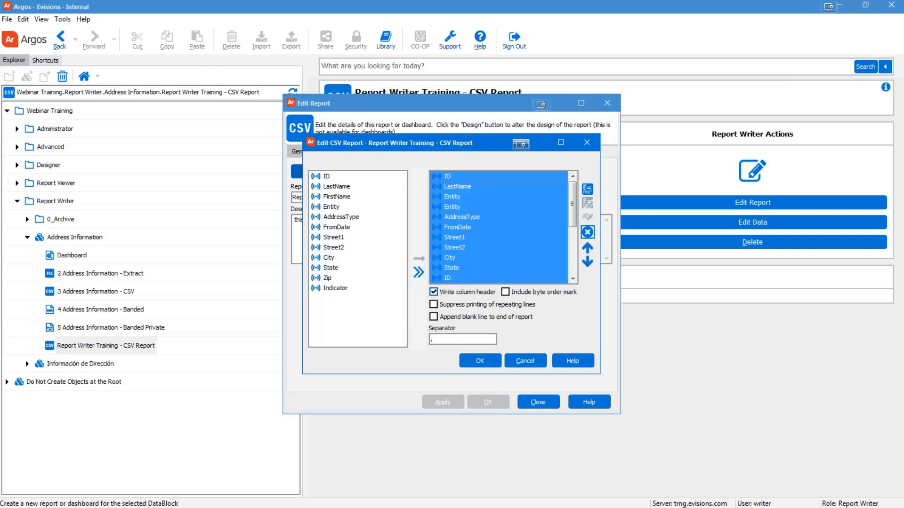
# Step: Clear the output list and add LastName, FirstName, Street1, City, State and Zip
pyautogui.click(587, 232)
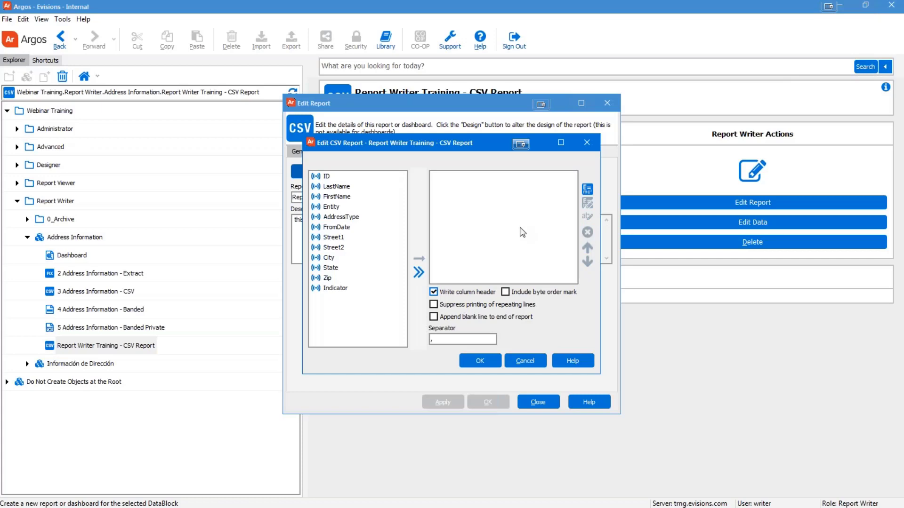
pyautogui.doubleClick(334, 187)
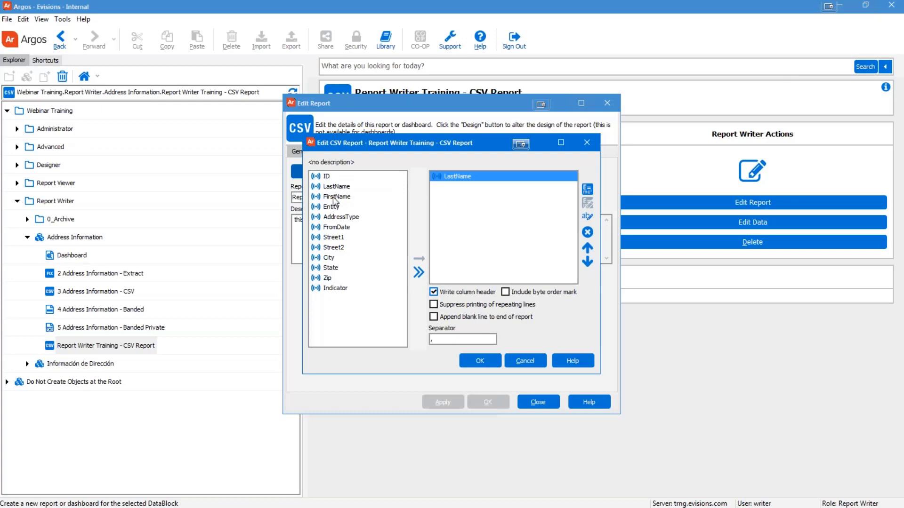
pyautogui.doubleClick(333, 196)
pyautogui.doubleClick(332, 238)
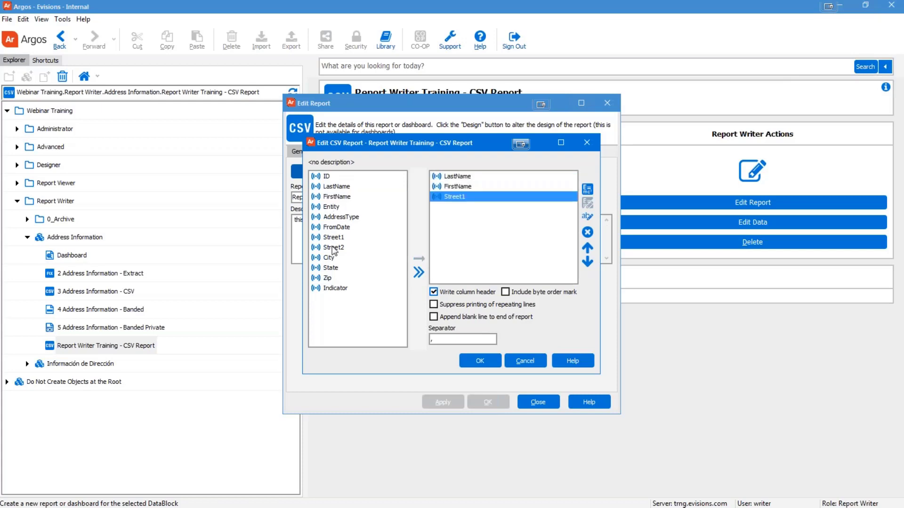
pyautogui.doubleClick(329, 258)
pyautogui.doubleClick(330, 268)
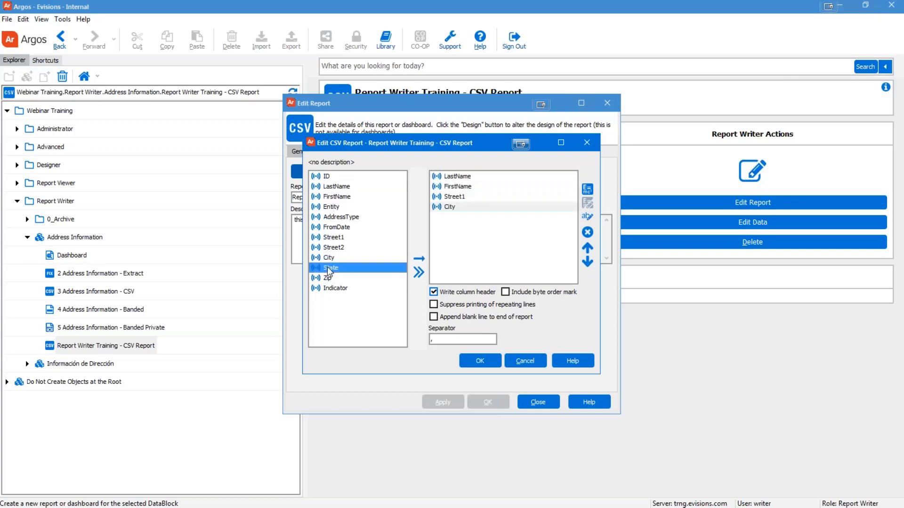
pyautogui.doubleClick(328, 278)
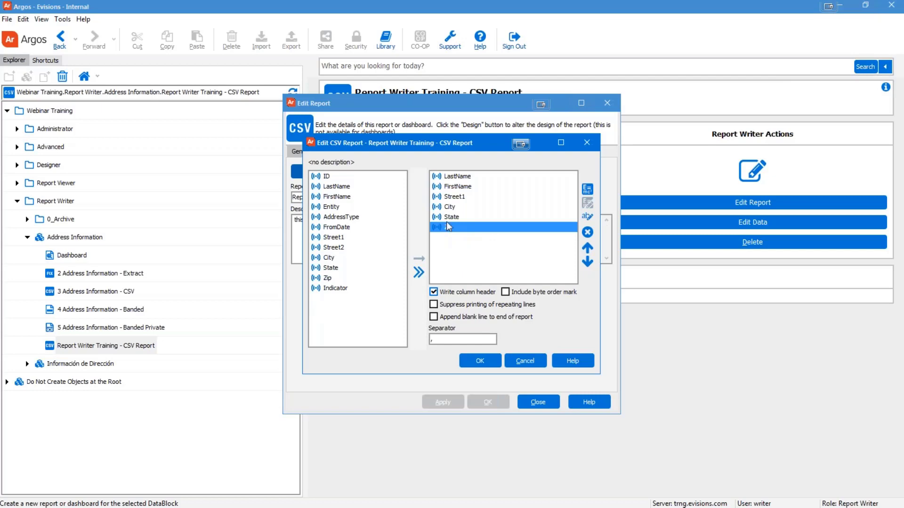
# Step: Move the Zip field up the output order and back down to the end
pyautogui.click(464, 208)
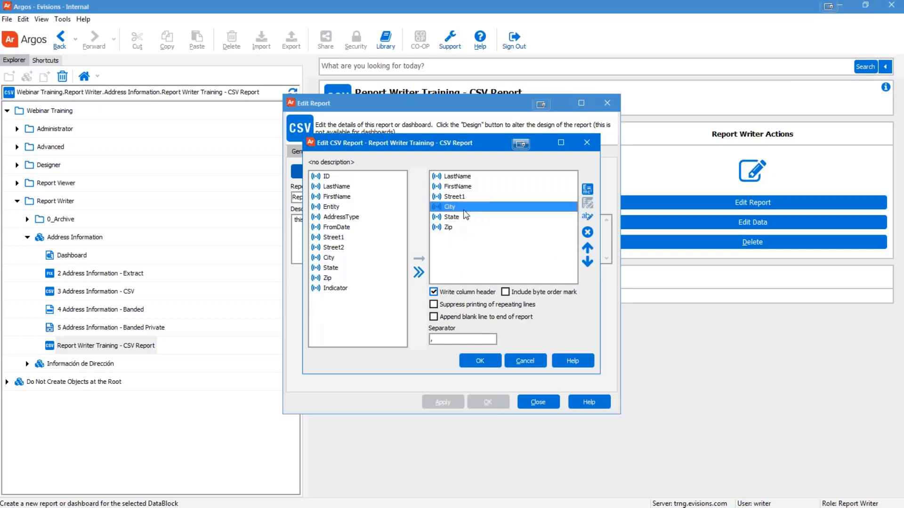
pyautogui.click(452, 227)
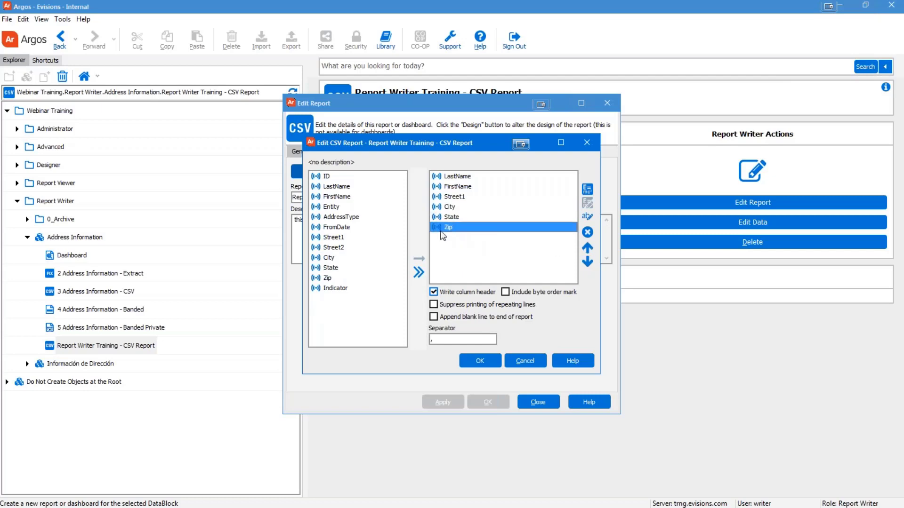
pyautogui.click(587, 248)
pyautogui.click(586, 248)
pyautogui.click(587, 248)
pyautogui.click(587, 247)
pyautogui.click(587, 247)
pyautogui.click(587, 262)
pyautogui.click(587, 262)
pyautogui.click(587, 263)
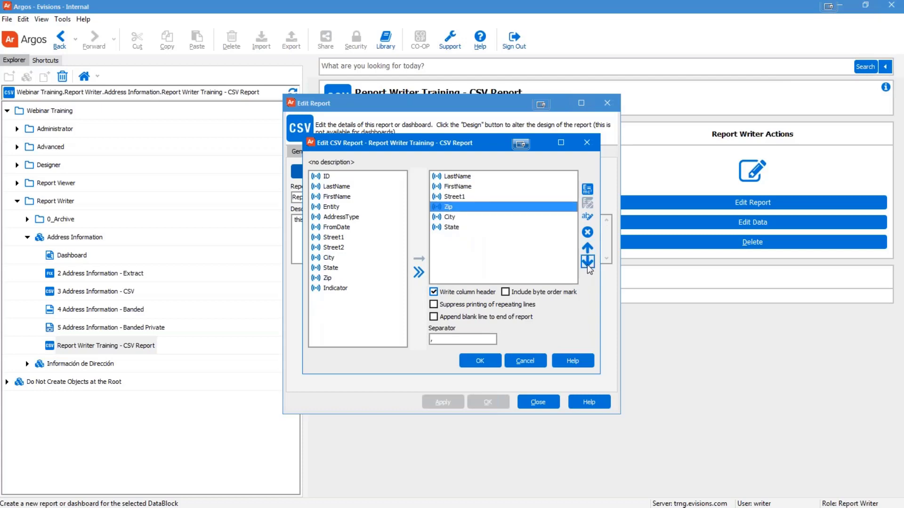
pyautogui.click(588, 264)
pyautogui.click(587, 263)
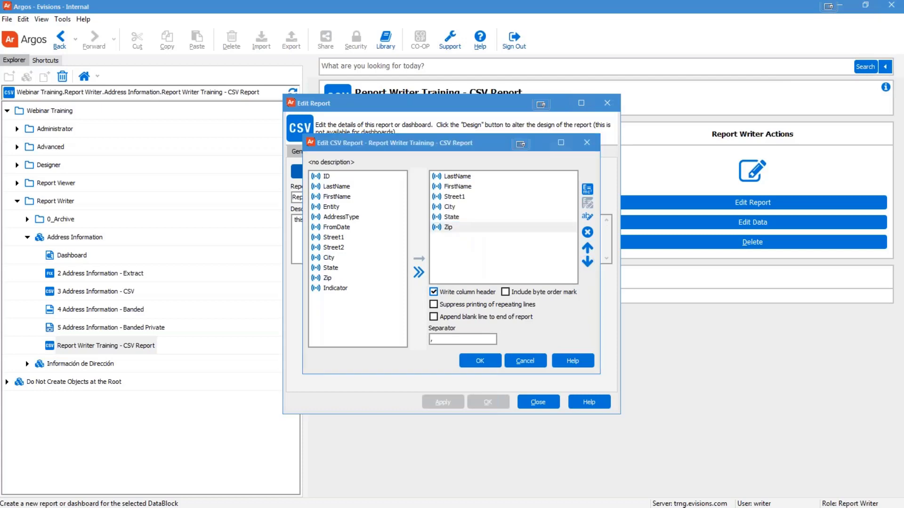
# Step: Try renaming the Zip output field, then cancel, keeping the name Zip
pyautogui.click(450, 230)
pyautogui.click(451, 229)
pyautogui.press('End')
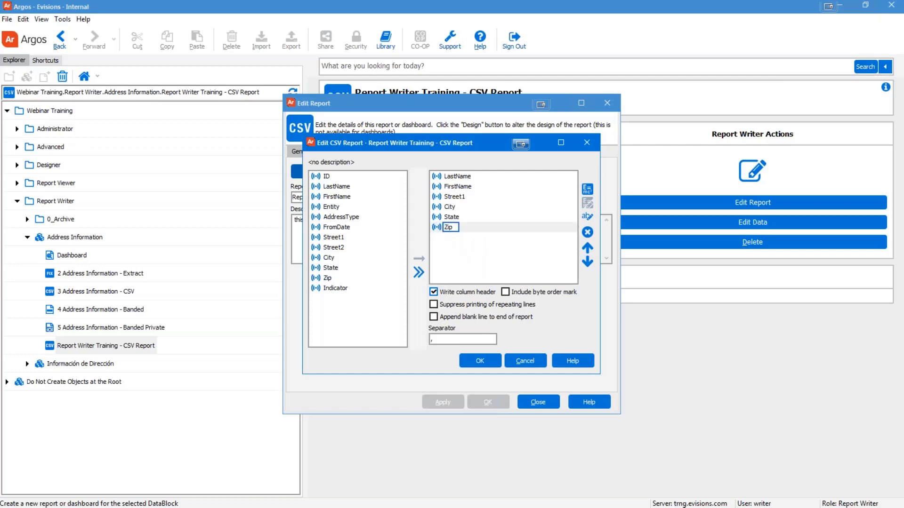
pyautogui.write('s')
pyautogui.click(535, 247)
pyautogui.click(445, 229)
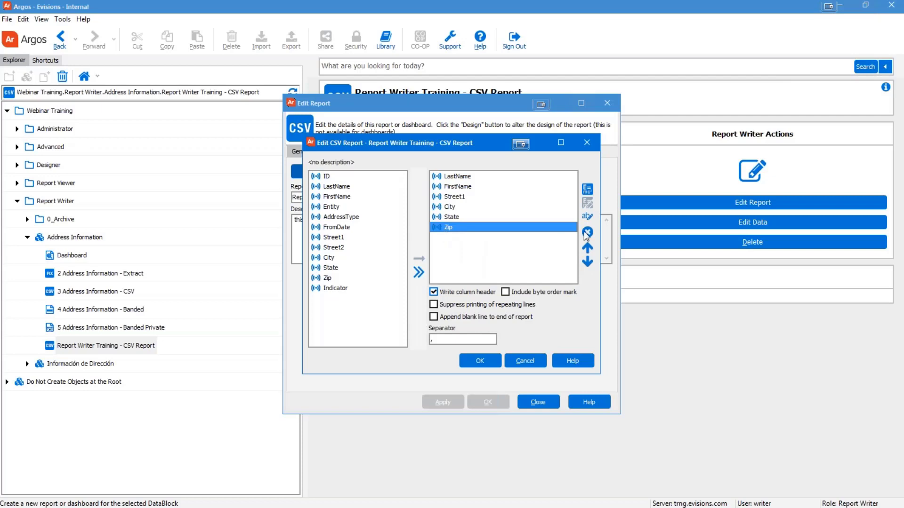
pyautogui.click(588, 217)
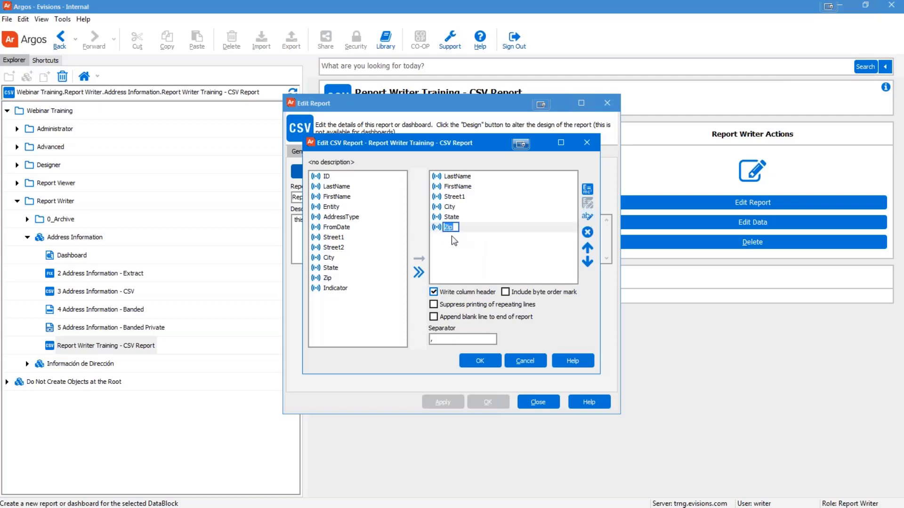
pyautogui.click(466, 273)
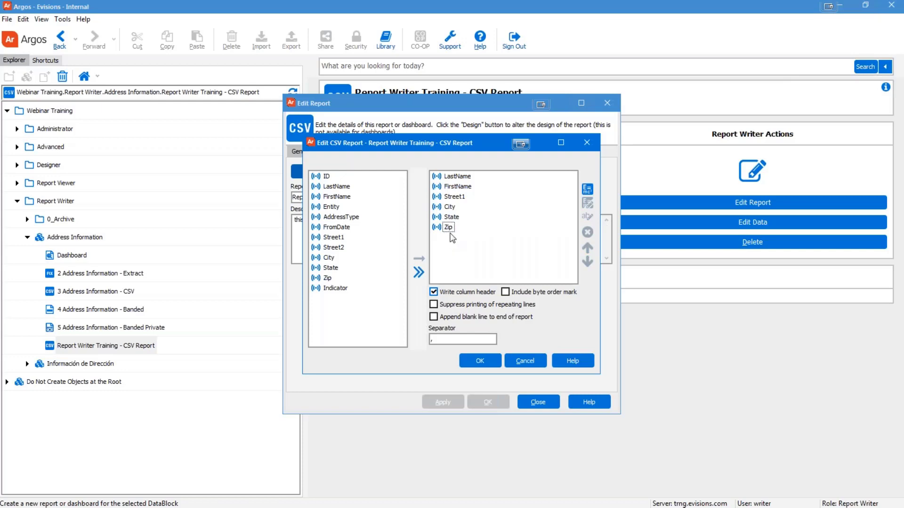
# Step: Rename the Street1 output column to Street, then start a new calculated field in Expression Builder
pyautogui.click(470, 198)
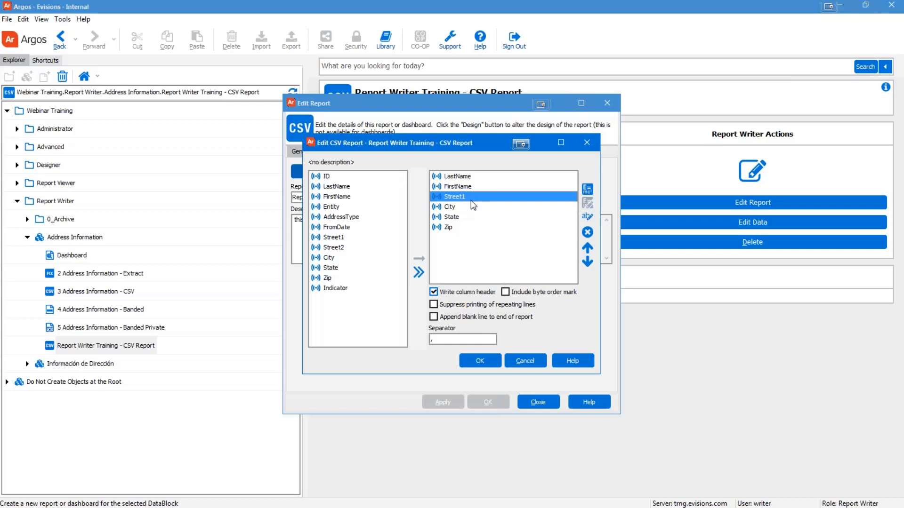
pyautogui.click(586, 216)
pyautogui.press('End')
pyautogui.press('BackSpace')
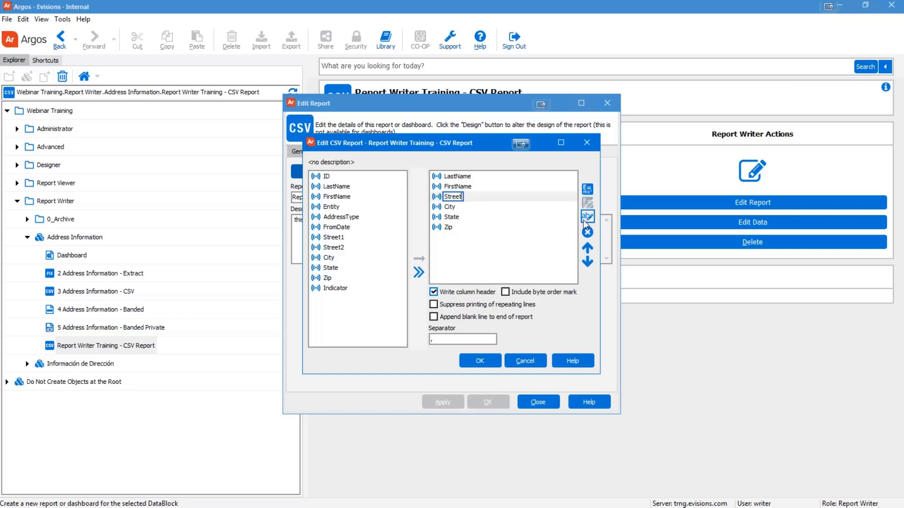
pyautogui.click(498, 262)
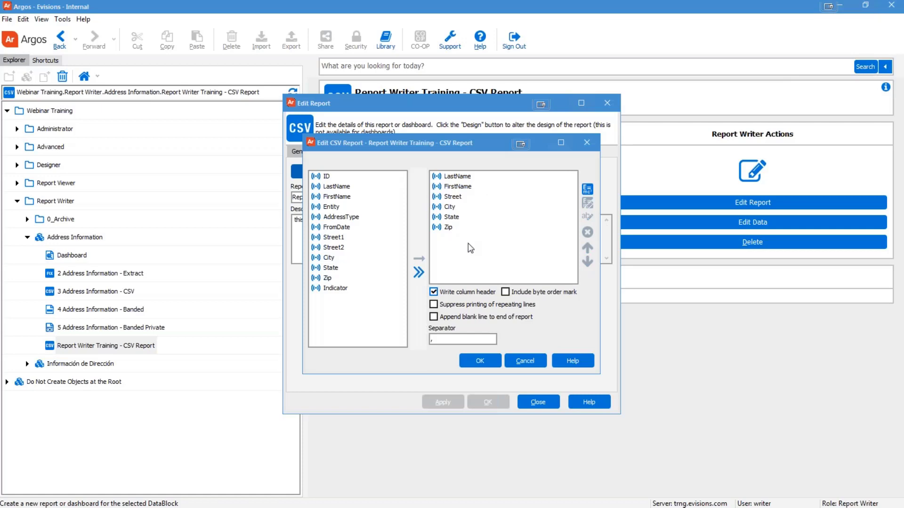
pyautogui.click(586, 190)
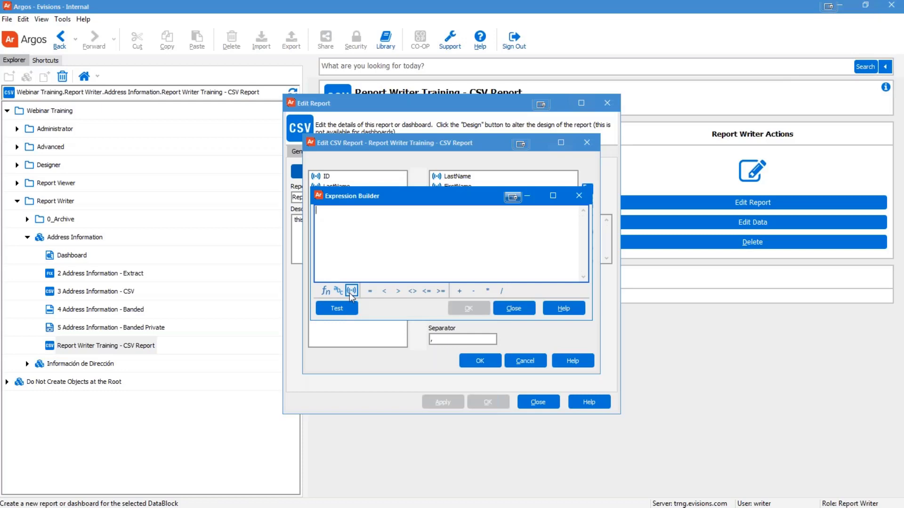
# Step: Browse the function categories and read the Date & Time function descriptions
pyautogui.click(325, 291)
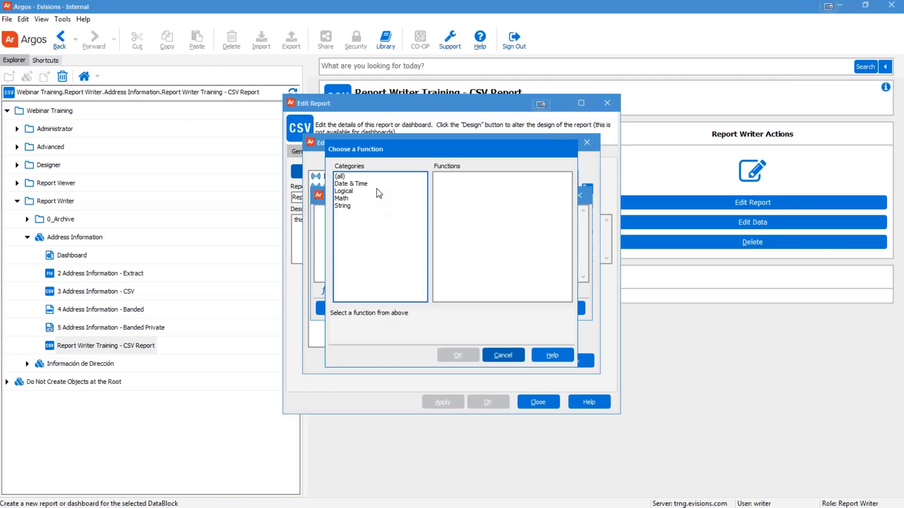
pyautogui.click(341, 177)
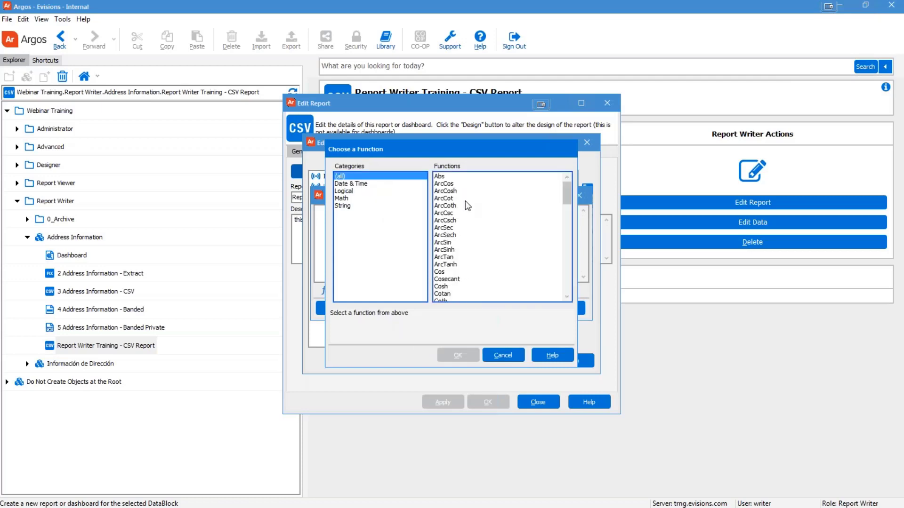
pyautogui.click(351, 184)
pyautogui.click(345, 191)
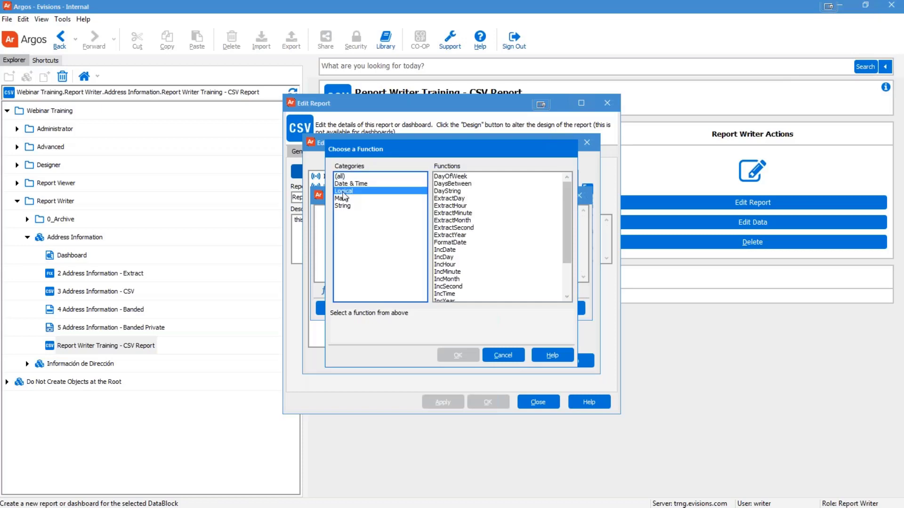
pyautogui.click(342, 199)
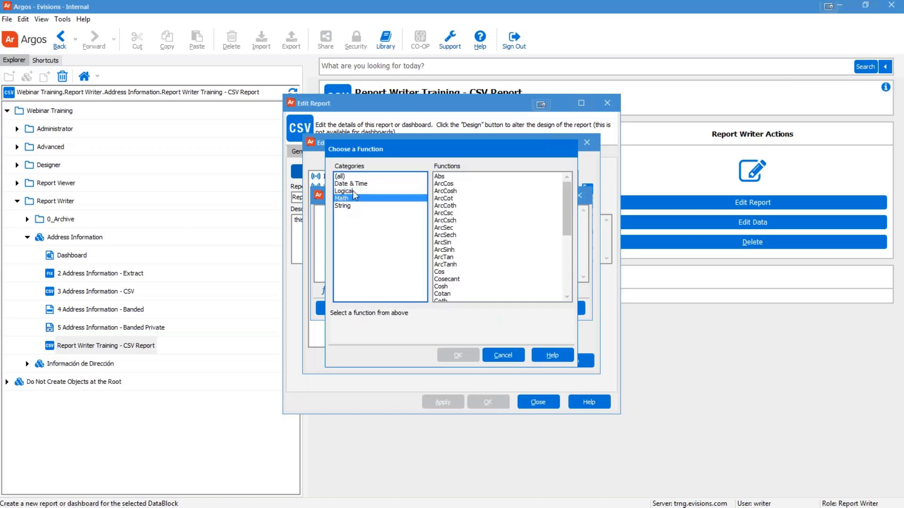
pyautogui.click(356, 184)
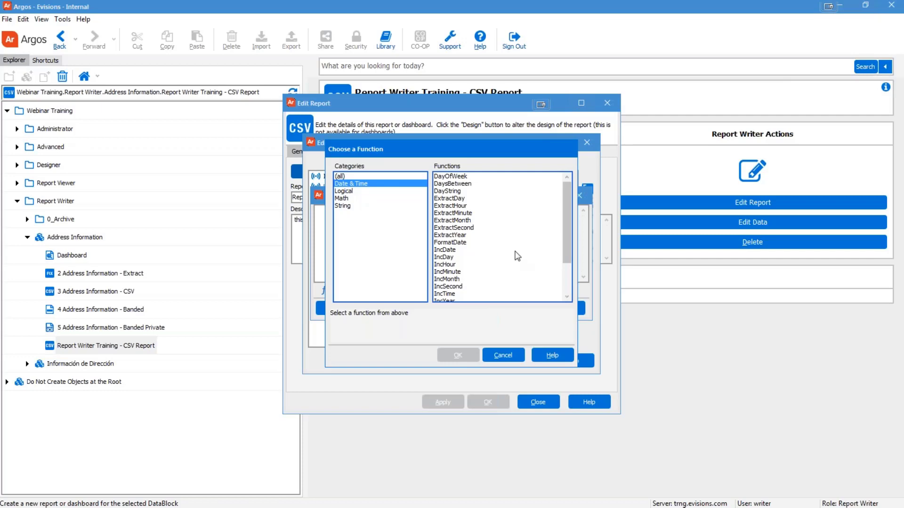
pyautogui.click(449, 199)
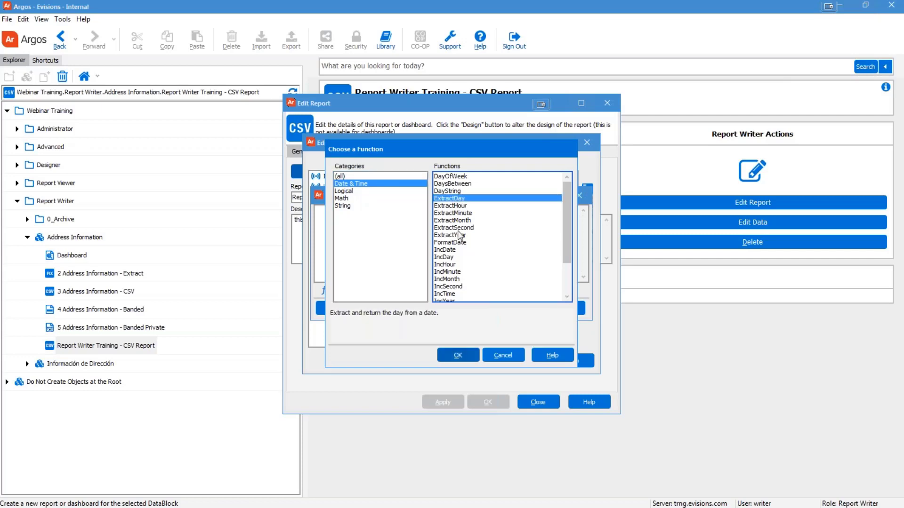
pyautogui.click(460, 235)
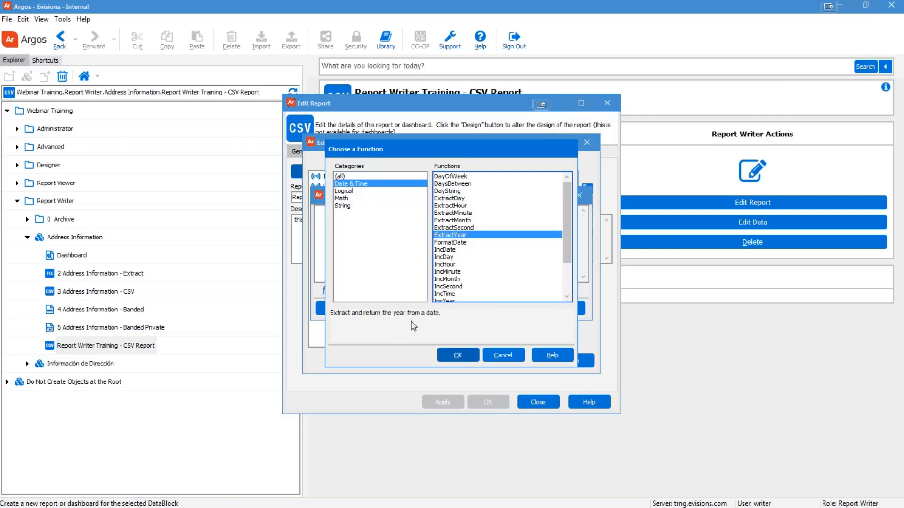
pyautogui.click(451, 257)
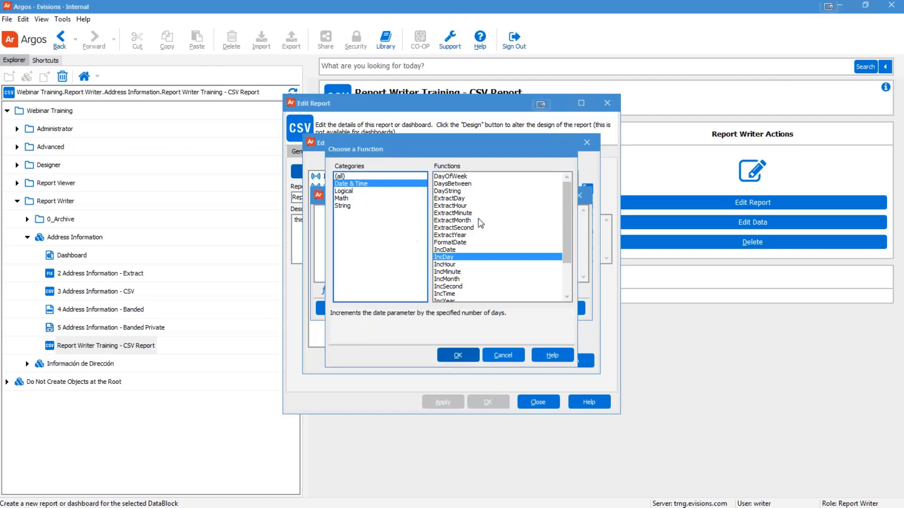
pyautogui.moveTo(565, 225); pyautogui.dragTo(564, 274)
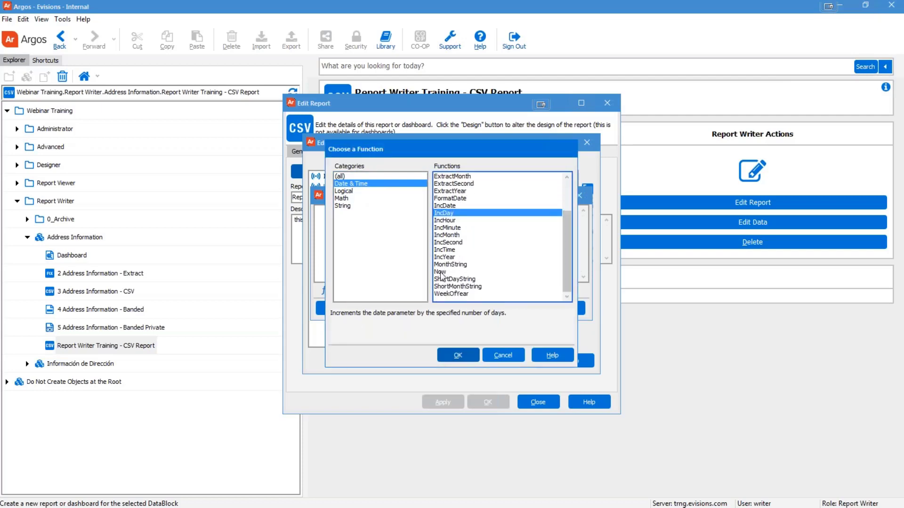
# Step: Insert the Now() function and accept the expression
pyautogui.click(440, 272)
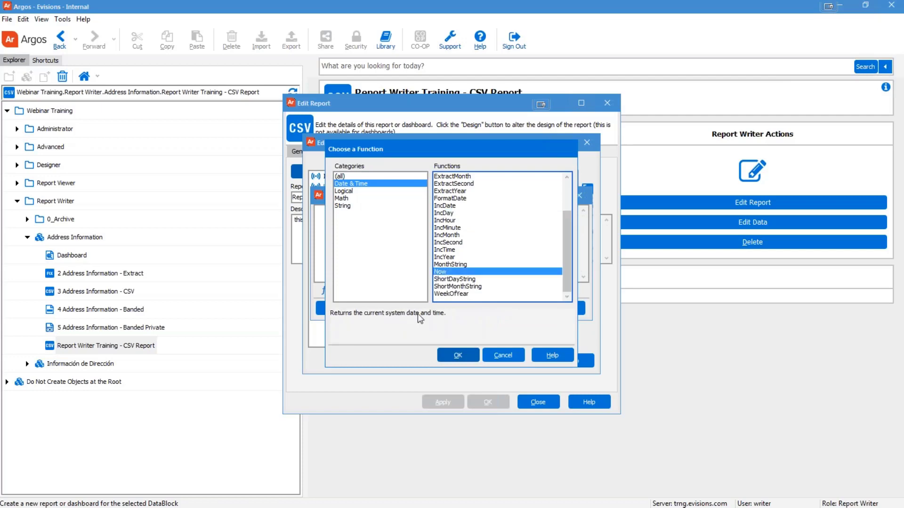
pyautogui.click(457, 355)
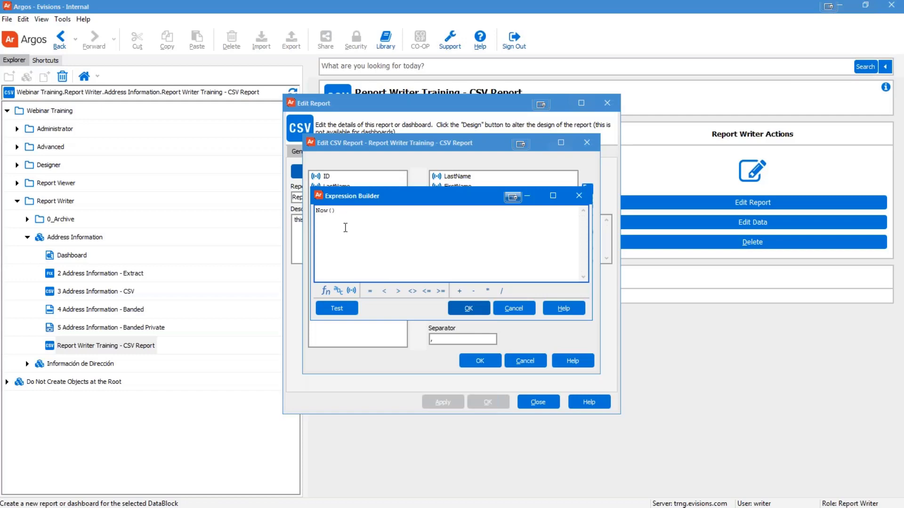
pyautogui.click(469, 309)
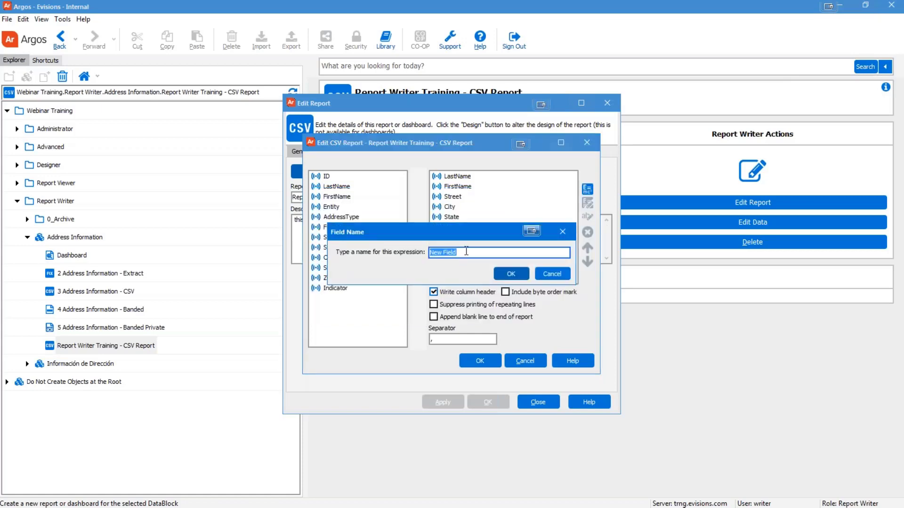
# Step: Name the calculated field 'Date and Time' and check the comma column separator
pyautogui.write('Date and Time')
pyautogui.click(511, 272)
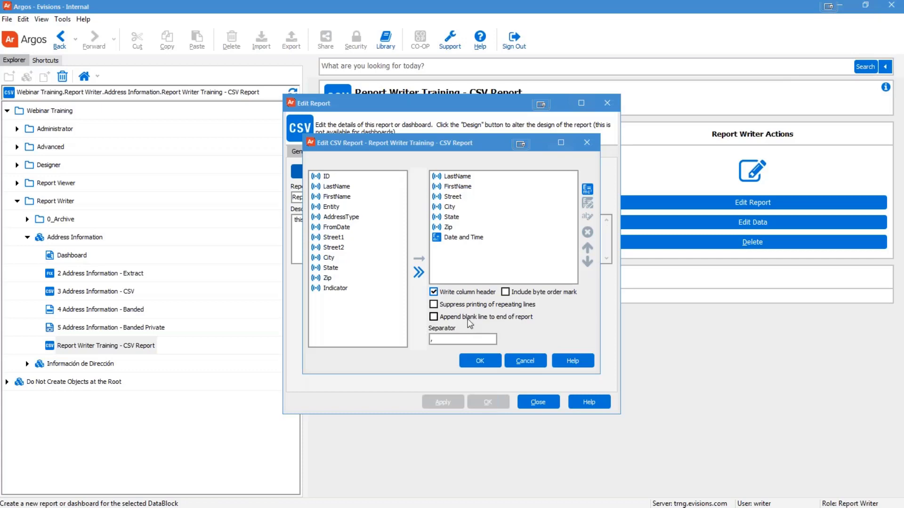
pyautogui.click(456, 340)
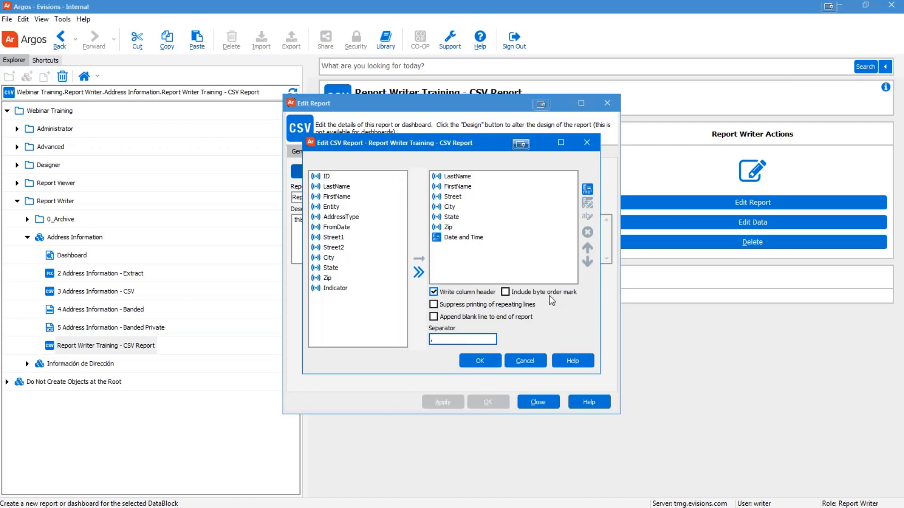
# Step: Save the layout and report definition, then run Report Writer Training - CSV Report
pyautogui.click(480, 362)
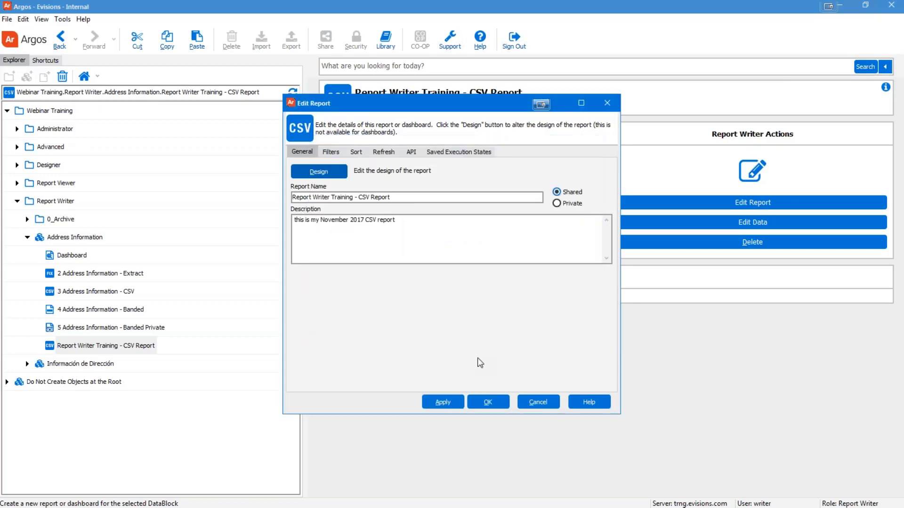
pyautogui.click(480, 401)
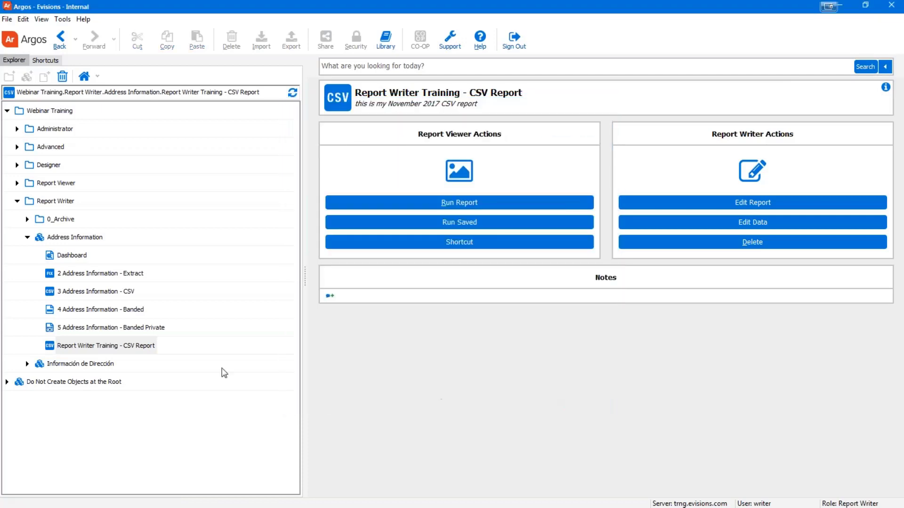
pyautogui.click(84, 346)
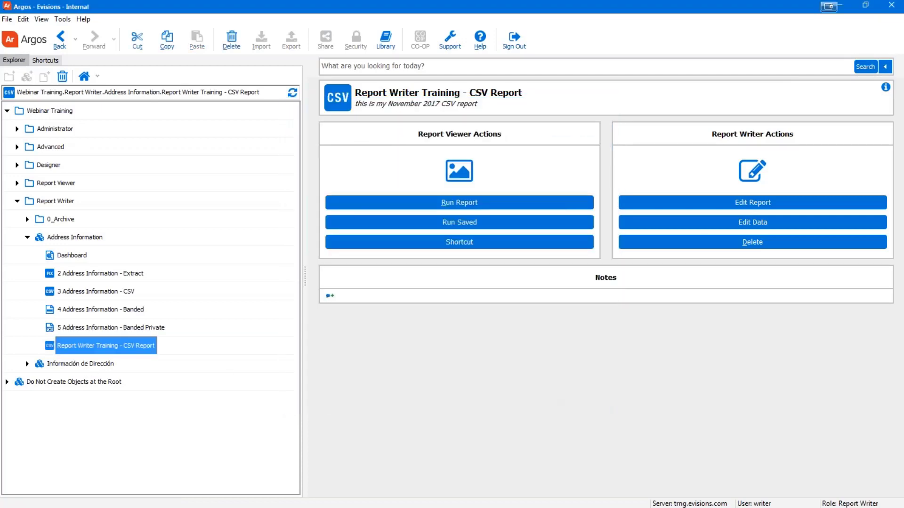
pyautogui.click(471, 206)
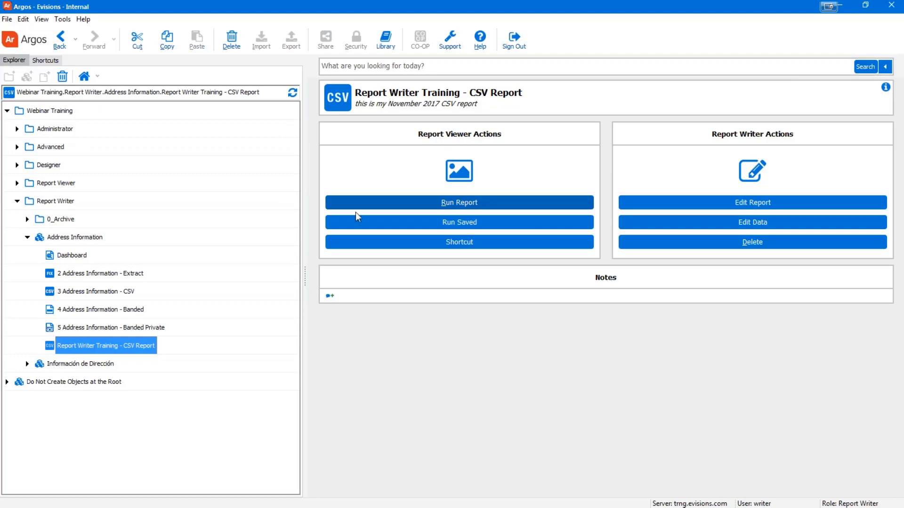
pyautogui.click(443, 204)
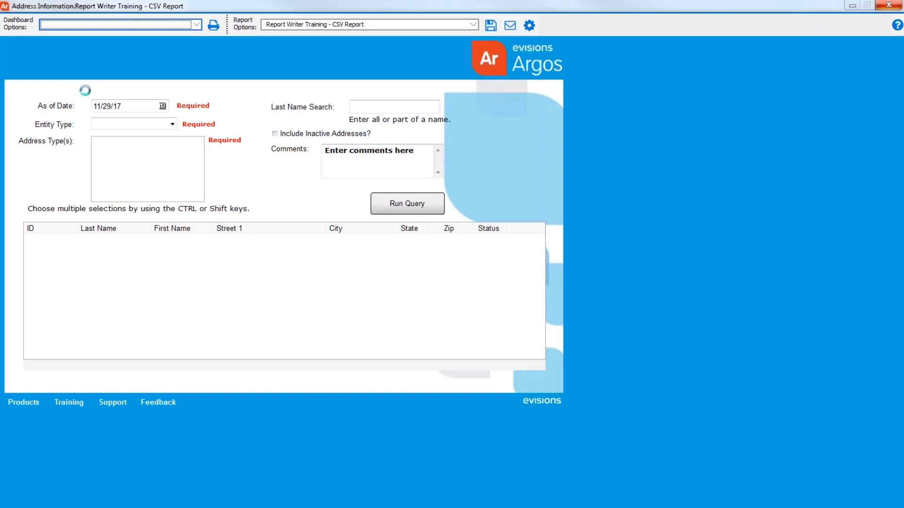
# Step: Set the As of Date to 01/01/01
pyautogui.click(194, 25)
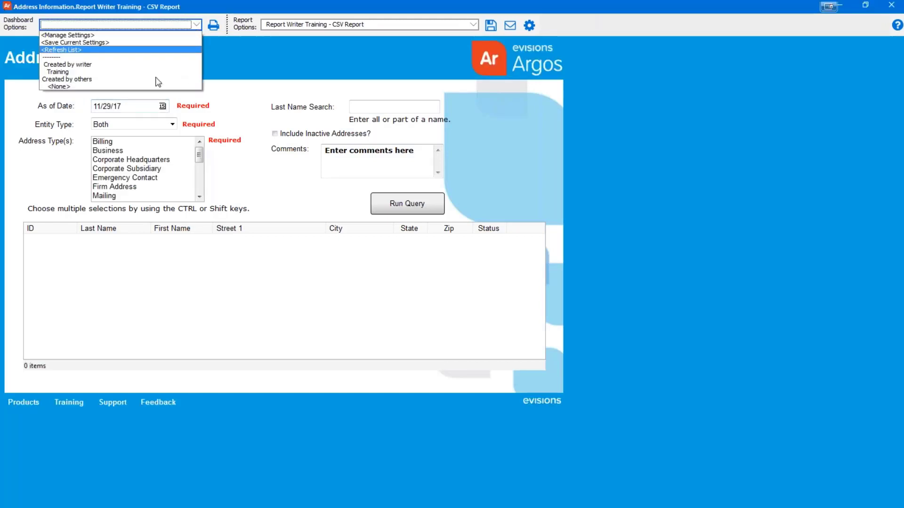
pyautogui.click(157, 83)
pyautogui.moveTo(124, 107); pyautogui.dragTo(43, 106)
pyautogui.write('01/01/')
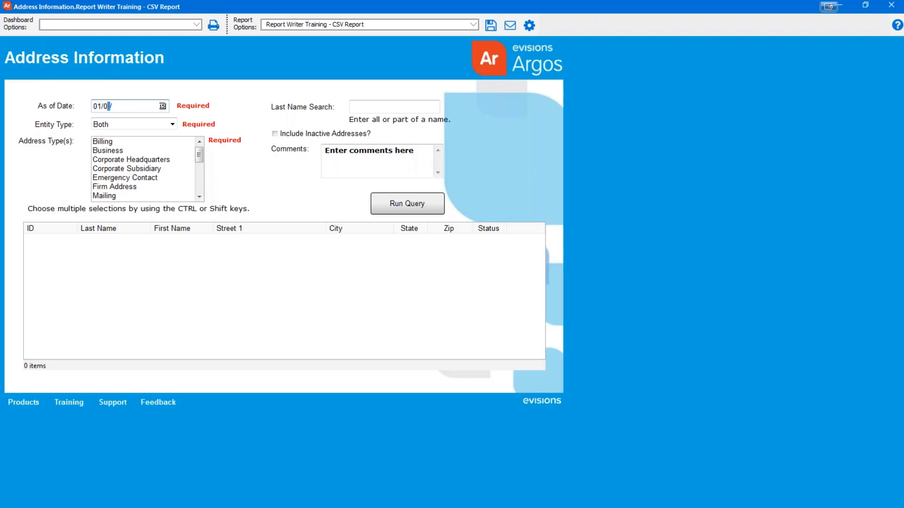
pyautogui.write('20')
pyautogui.press('BackSpace')
pyautogui.press('BackSpace')
pyautogui.write('01')
# Step: Include every address type, run the query and save the generated CSV file
pyautogui.click(113, 144)
pyautogui.hotkey('shift', 'End')
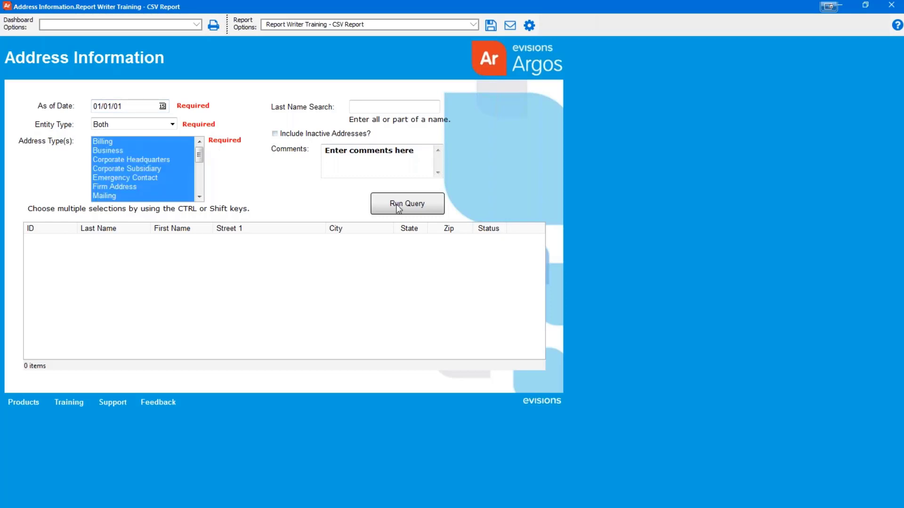
pyautogui.click(527, 27)
pyautogui.click(575, 301)
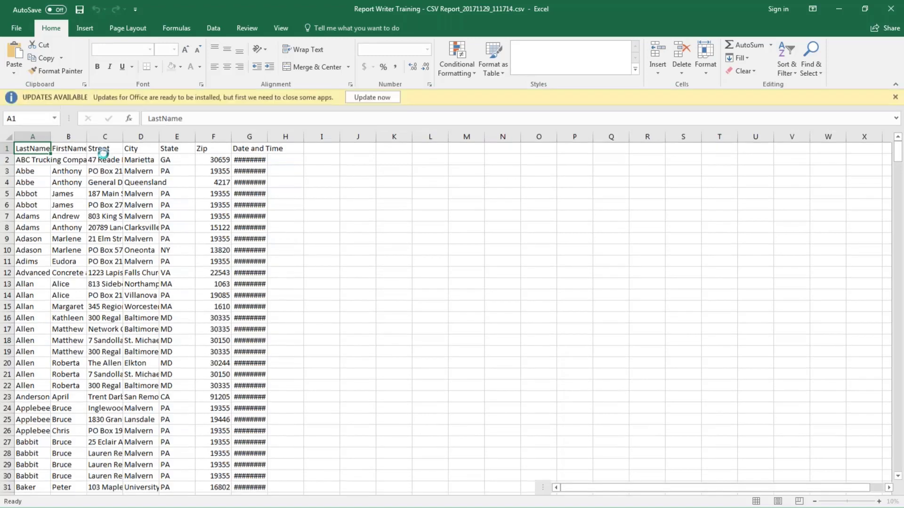
# Step: Autofit every column so the Date and Time values show, checking the Street and Date headers
pyautogui.click(8, 137)
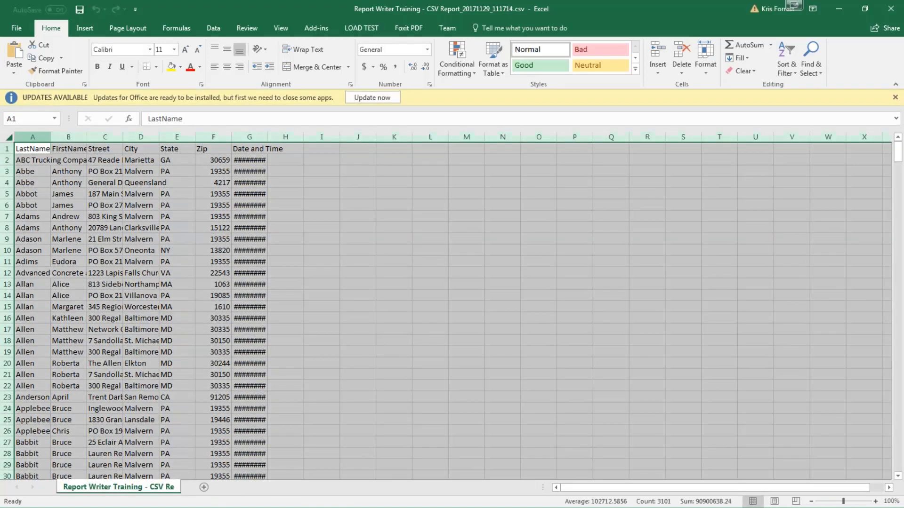
pyautogui.doubleClick(51, 137)
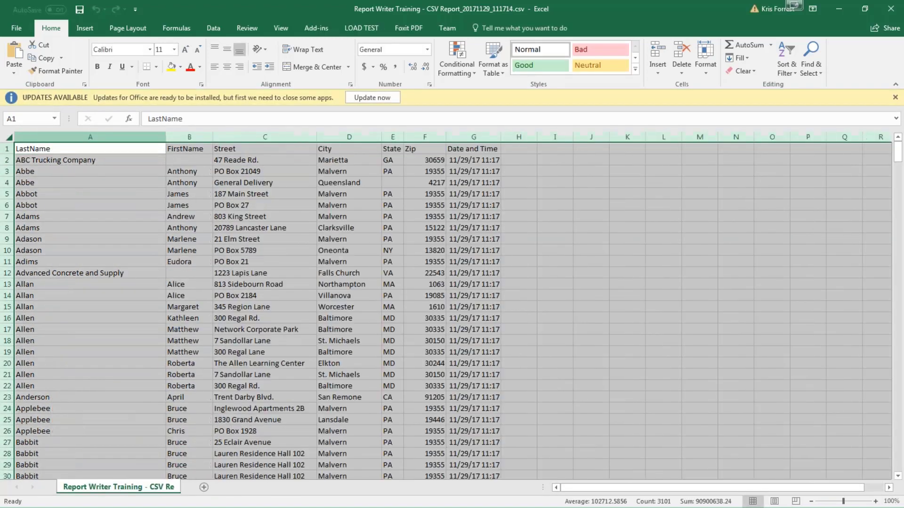
pyautogui.click(601, 338)
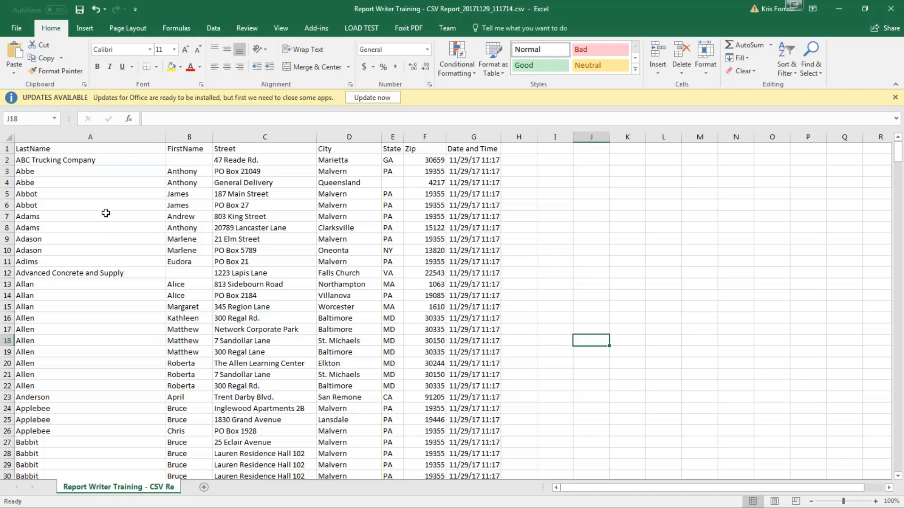
pyautogui.click(293, 148)
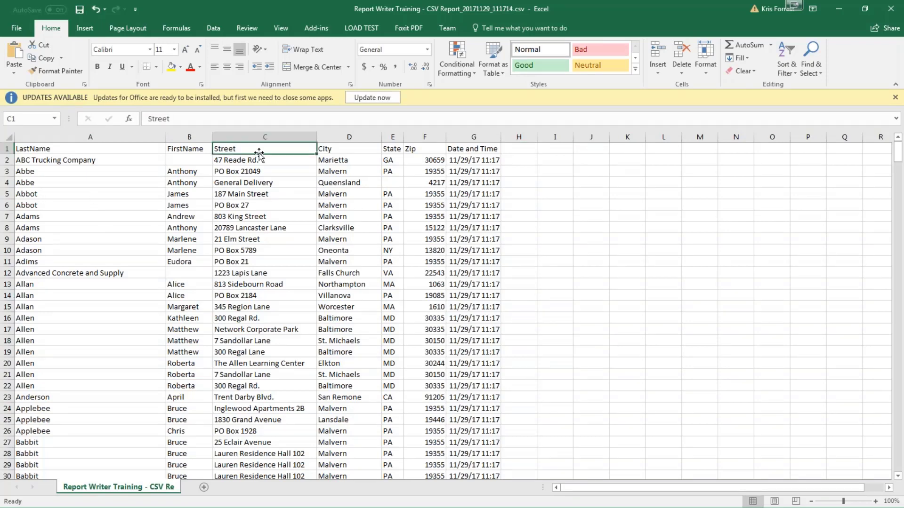
pyautogui.click(498, 150)
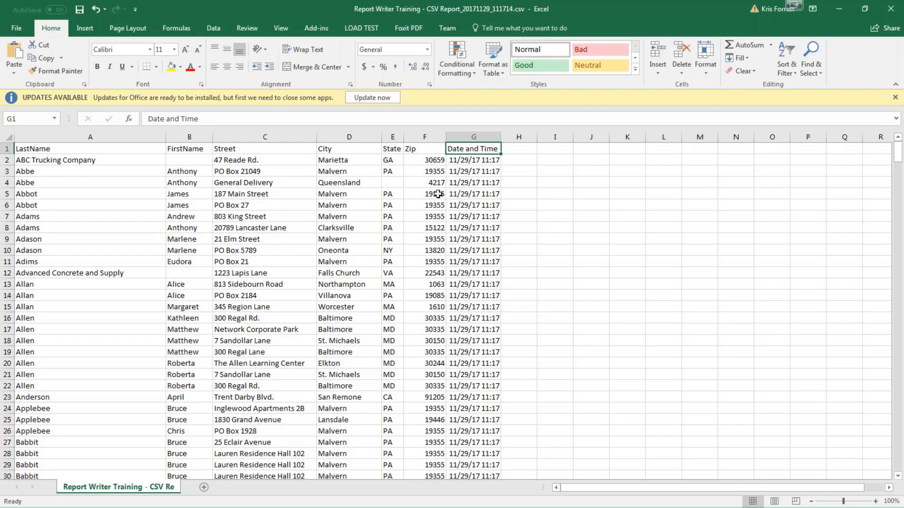
# Step: Inspect the State values, including NY in row 10, then close the CSV without saving
pyautogui.click(396, 164)
pyautogui.click(398, 173)
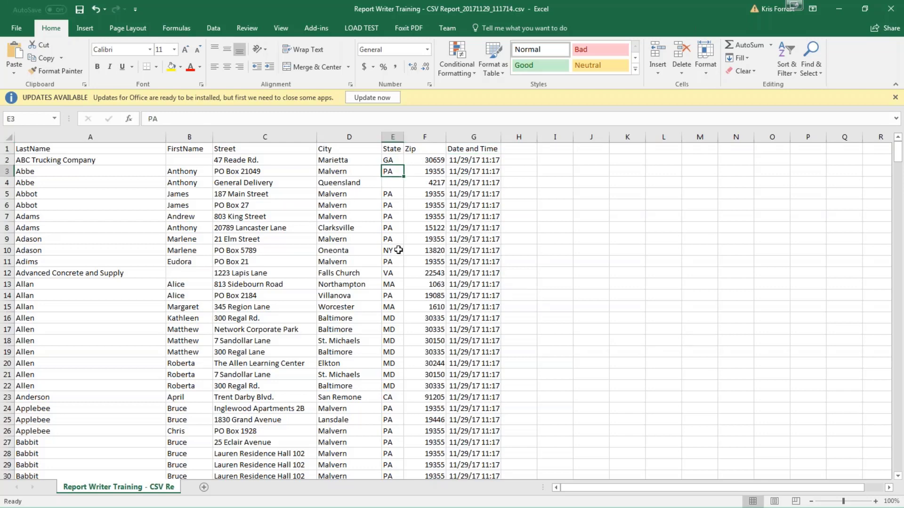
pyautogui.click(397, 252)
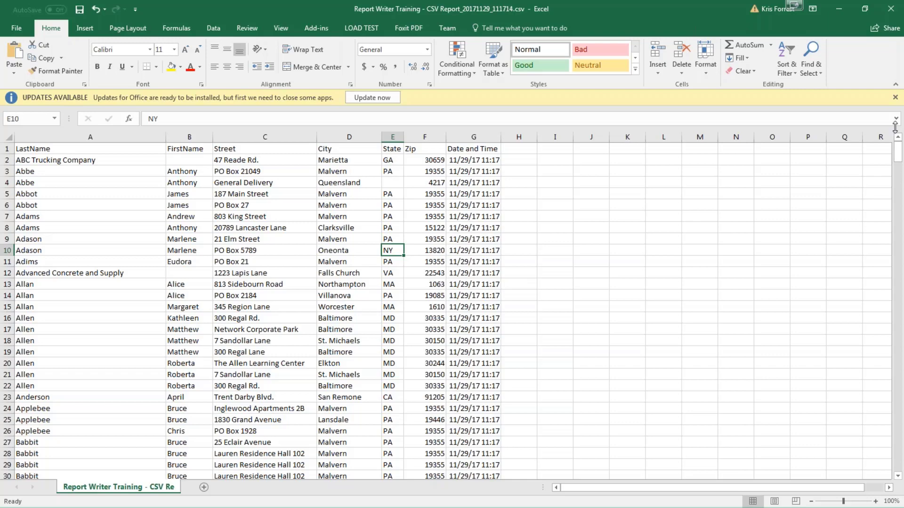
pyautogui.click(898, 14)
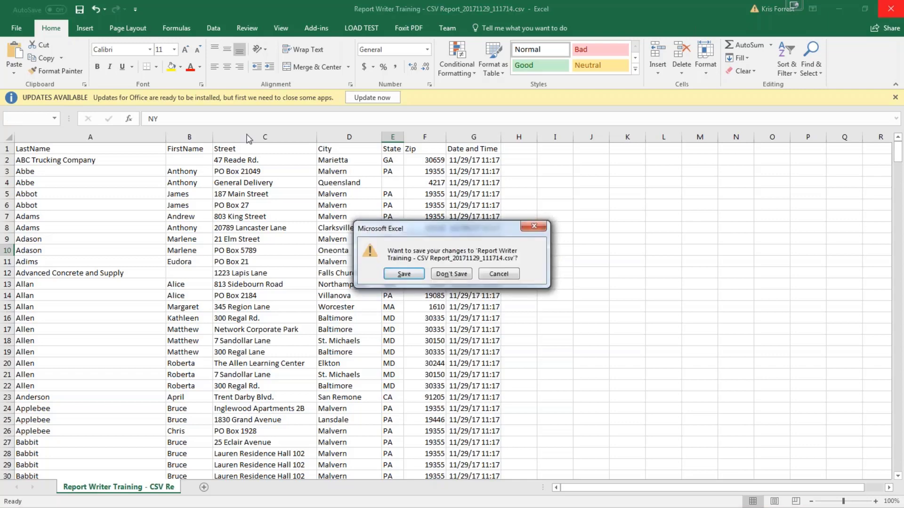
pyautogui.click(451, 274)
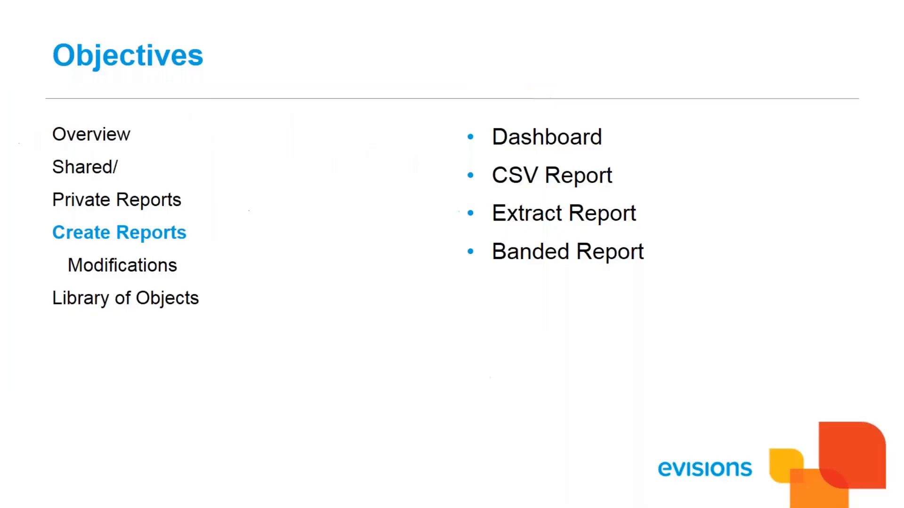
# Step: Advance from the Objectives slide to the Modifications slide on expressions, filters and sort
pyautogui.click(232, 374)
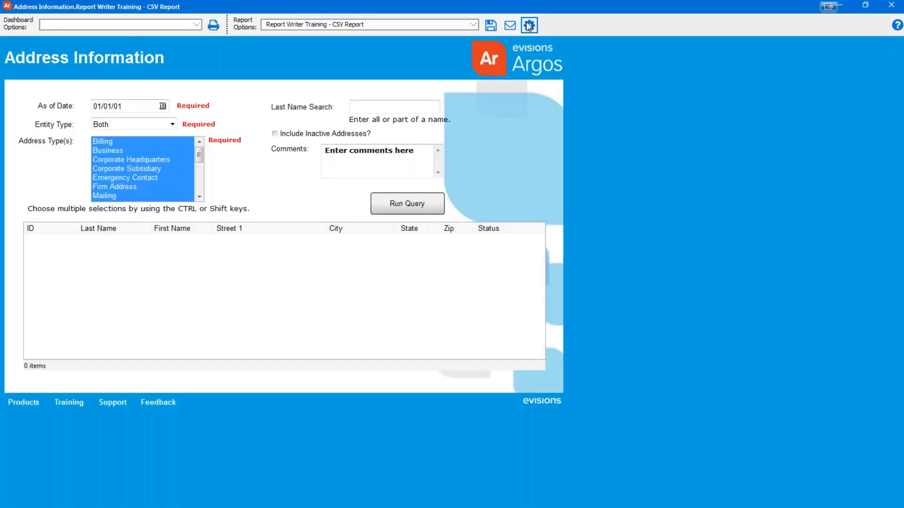
# Step: Close the report run window and reopen Report Writer Training - CSV Report in Edit Report
pyautogui.click(881, 8)
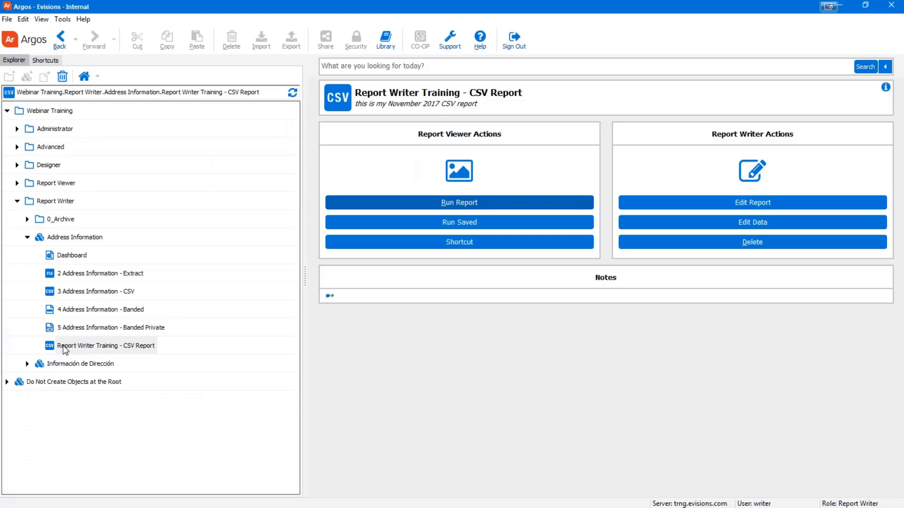
pyautogui.click(65, 349)
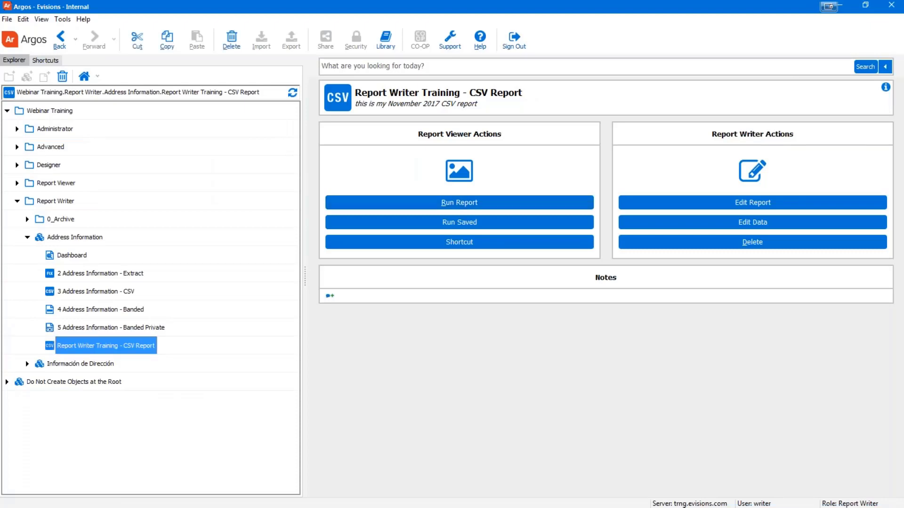
pyautogui.click(761, 204)
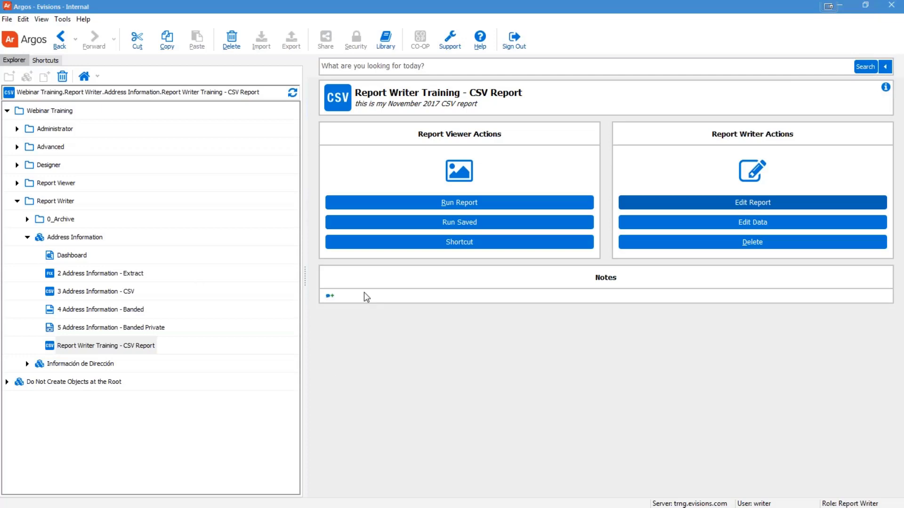
pyautogui.click(436, 329)
pyautogui.click(113, 347)
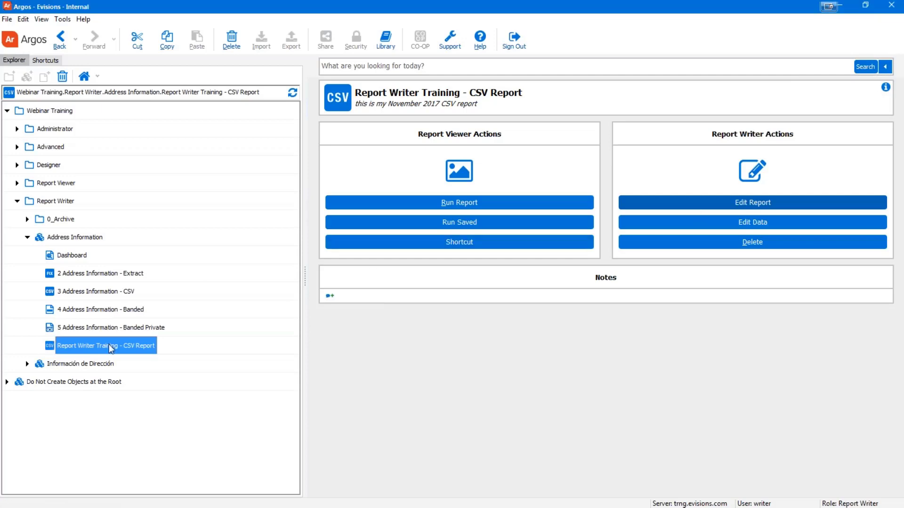
pyautogui.click(722, 205)
pyautogui.click(735, 206)
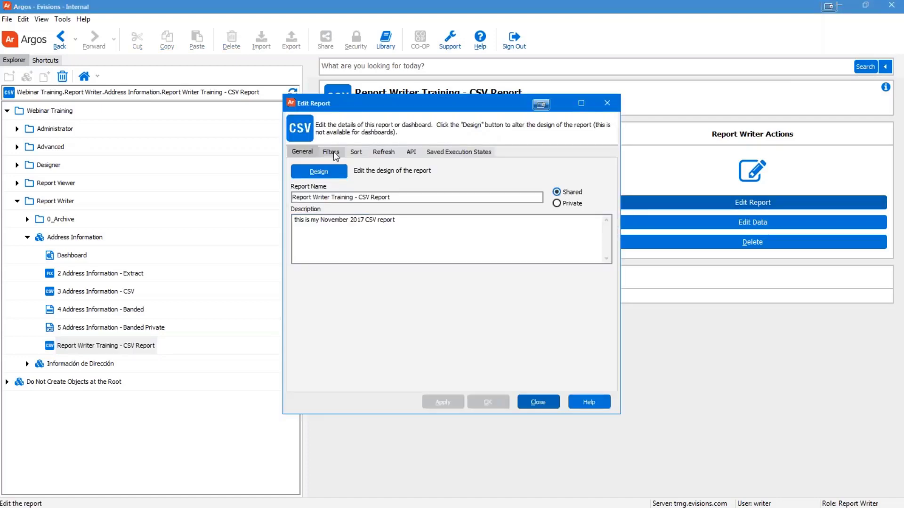
# Step: On the CSV report's Filters tab, tick 'Activate additional filtering'
pyautogui.click(333, 153)
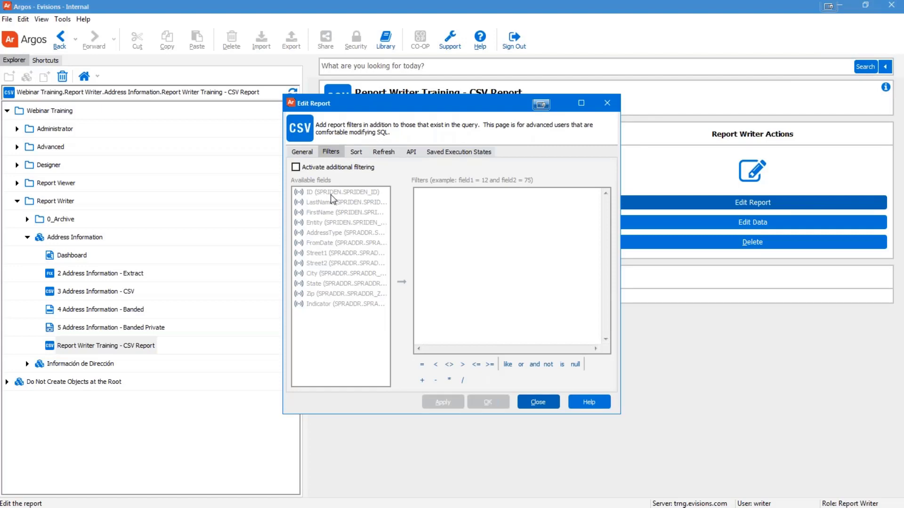
pyautogui.click(295, 167)
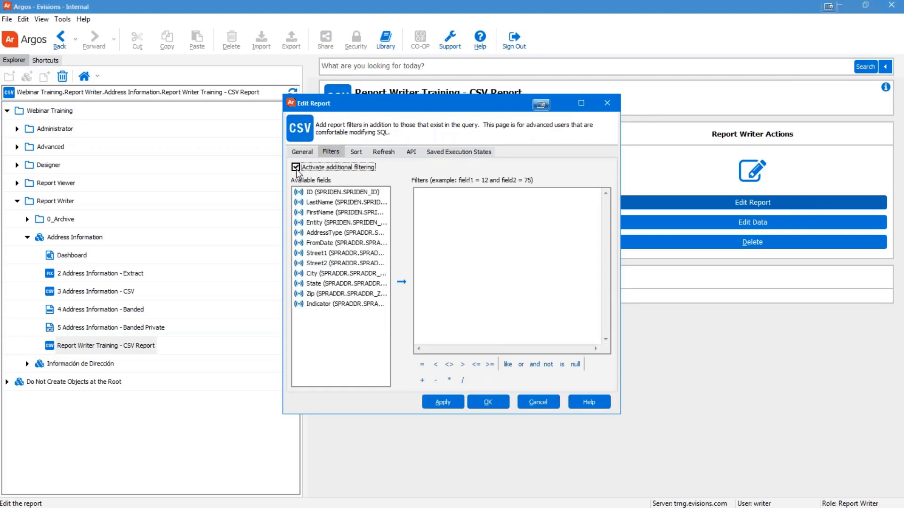
pyautogui.click(296, 167)
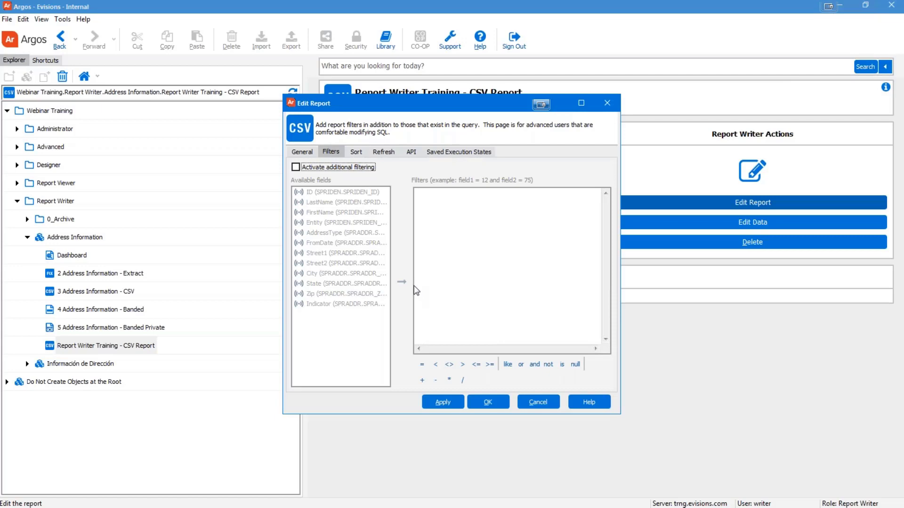
pyautogui.click(356, 152)
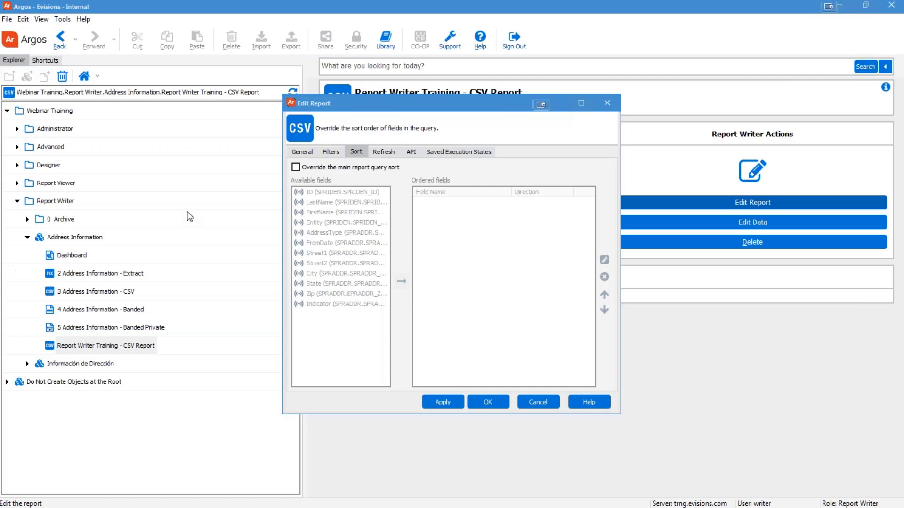
pyautogui.click(329, 152)
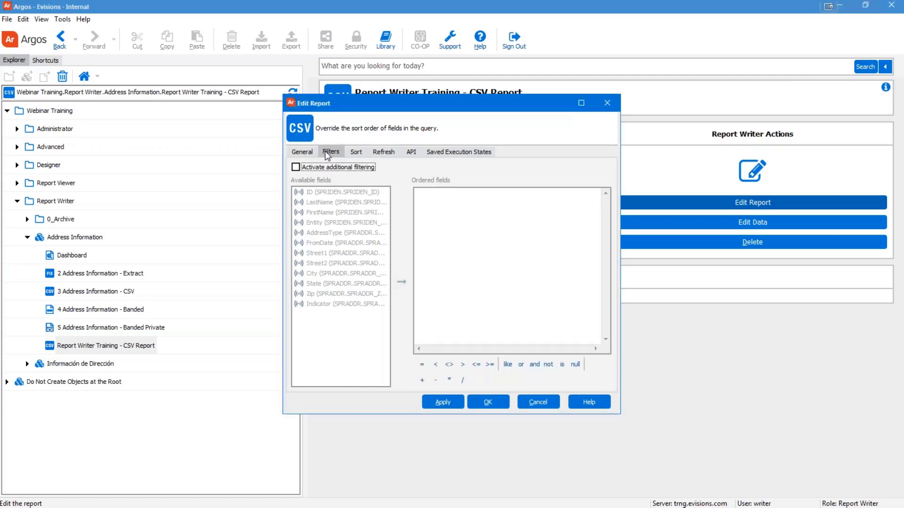
pyautogui.click(297, 169)
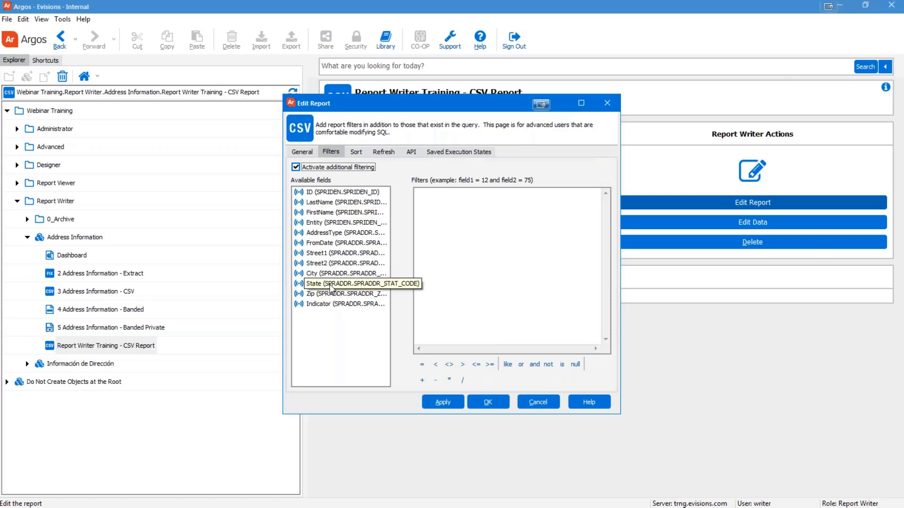
# Step: Drag the State field into the filter box and complete it as SPRADDR.SPRADDR_STAT_CODE = 'PA'
pyautogui.moveTo(336, 283); pyautogui.dragTo(490, 279)
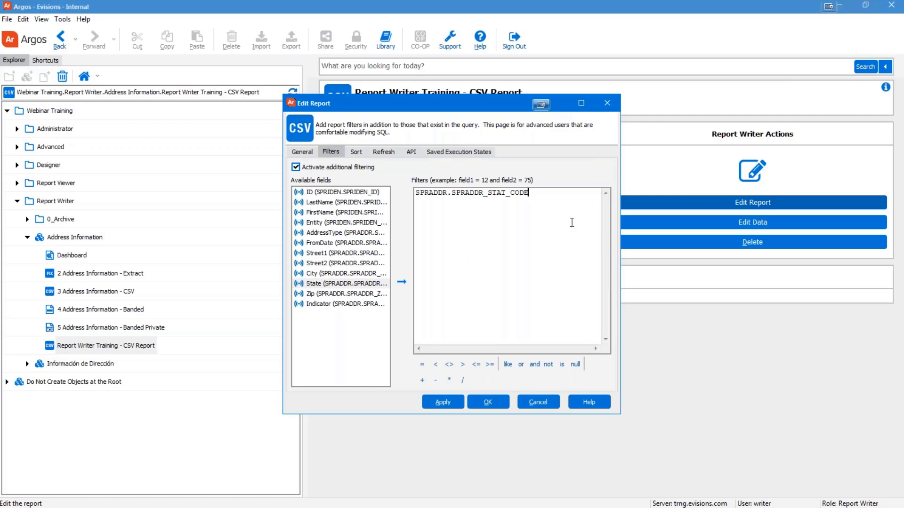
pyautogui.write("= 'PA")
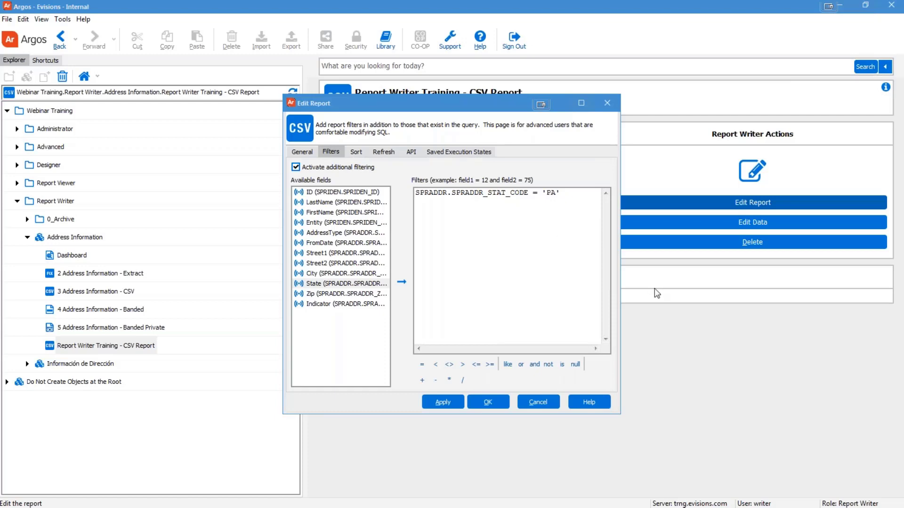
# Step: Replace = 'PA' in the state filter with IN ('PA', 'CA')
pyautogui.click(578, 242)
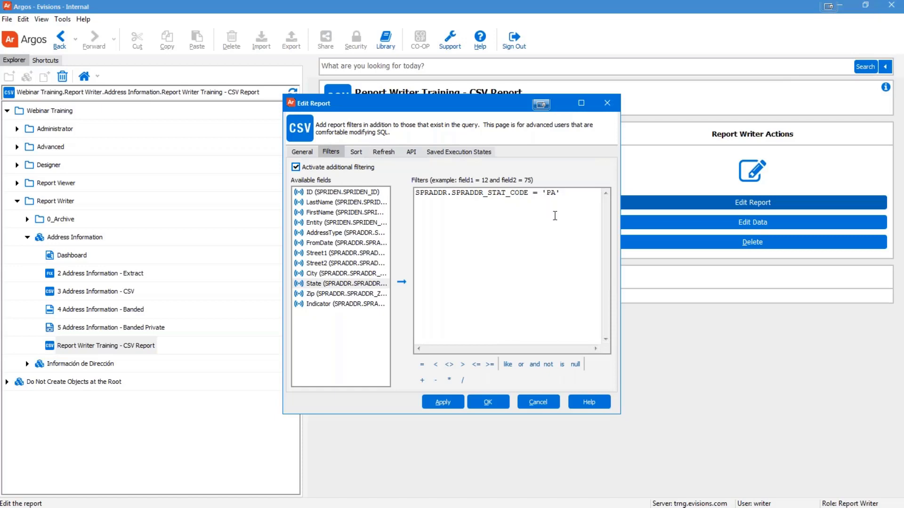
pyautogui.doubleClick(534, 193)
pyautogui.moveTo(551, 197); pyautogui.dragTo(578, 200)
pyautogui.press('Delete')
pyautogui.write('IN')
pyautogui.write("('PA', 'CA')")
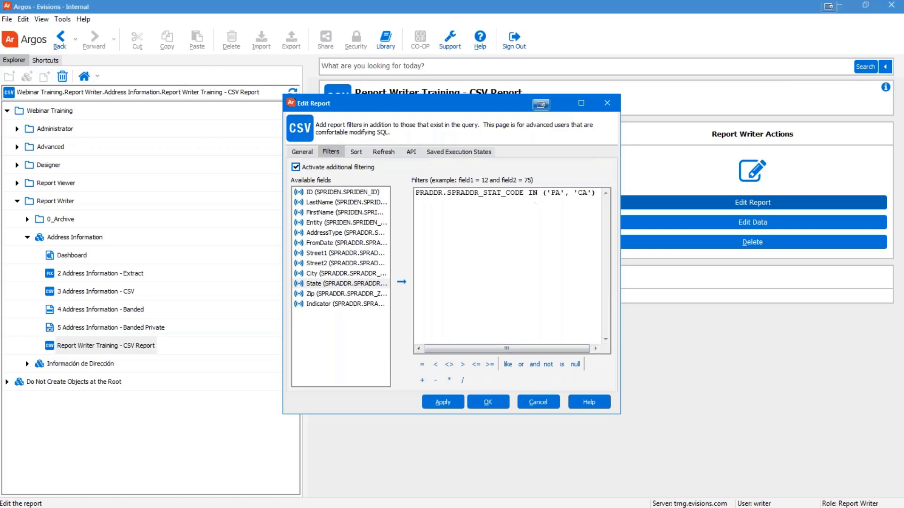
pyautogui.click(357, 151)
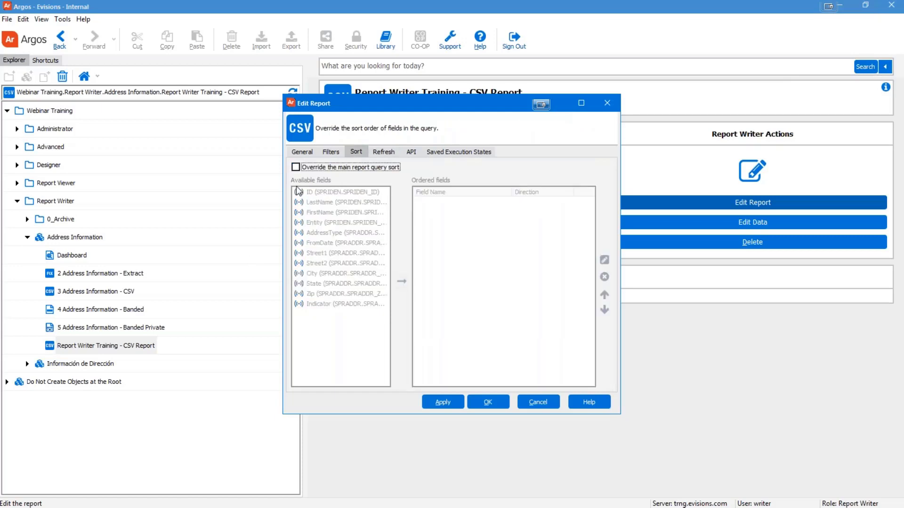
# Step: Override the main query sort to order by State then City, both ascending, and apply with OK
pyautogui.click(296, 167)
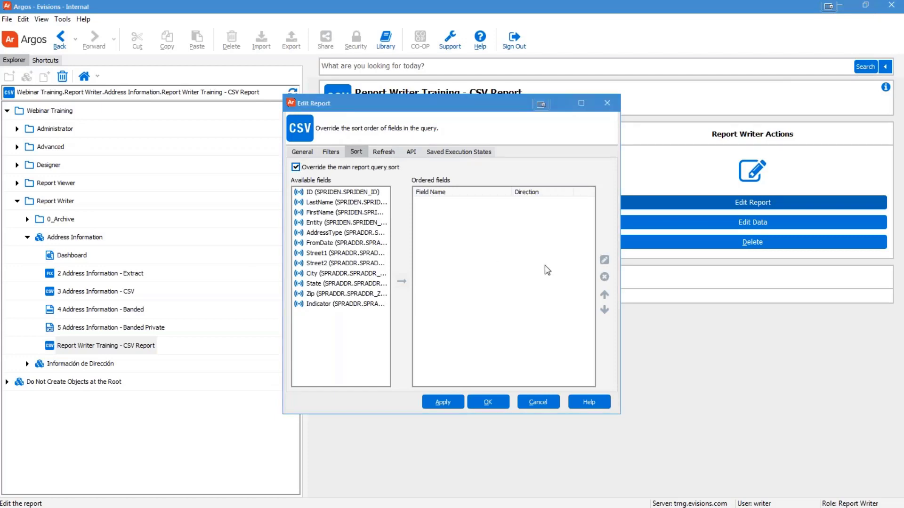
pyautogui.doubleClick(329, 284)
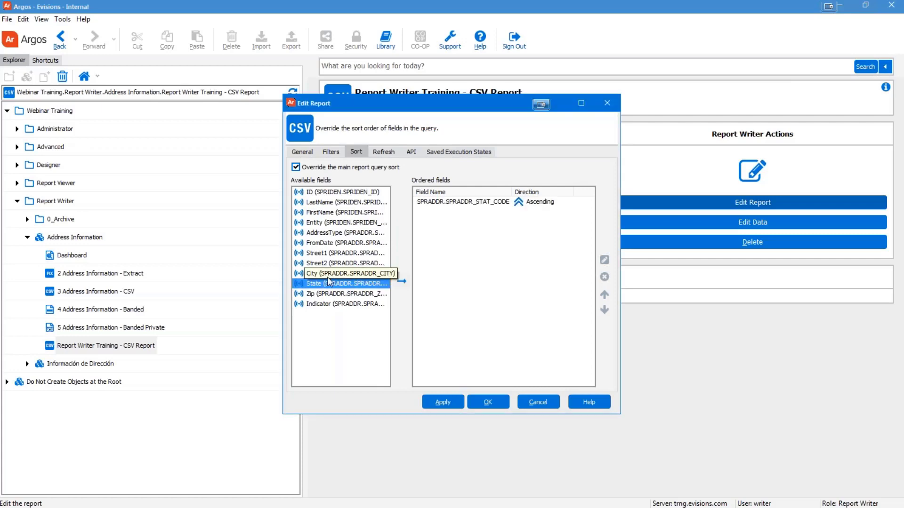
pyautogui.click(328, 275)
pyautogui.click(402, 281)
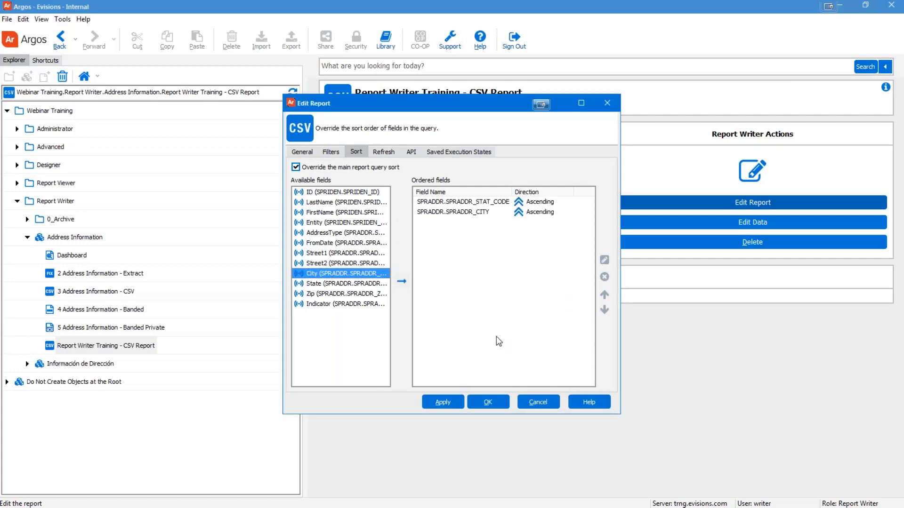
pyautogui.click(488, 401)
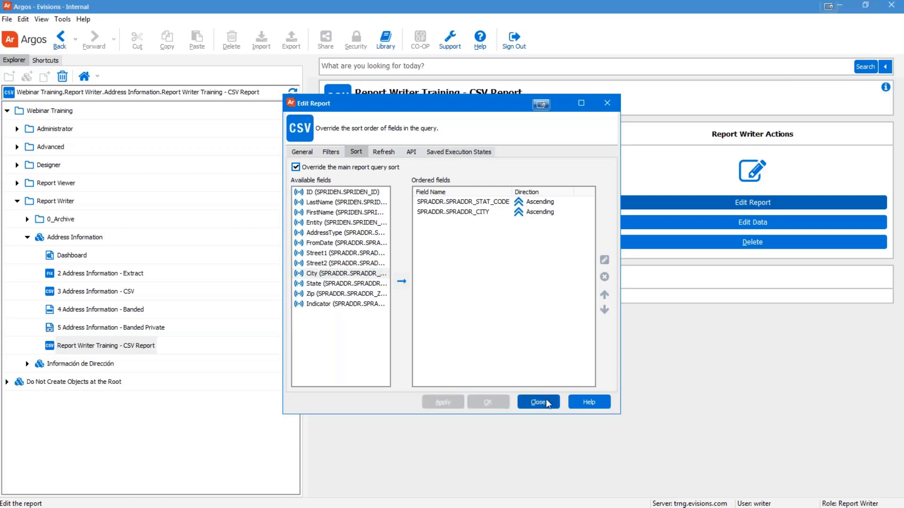
# Step: Run the CSV report as of 01/01/01 with all address types and save the output file
pyautogui.click(538, 402)
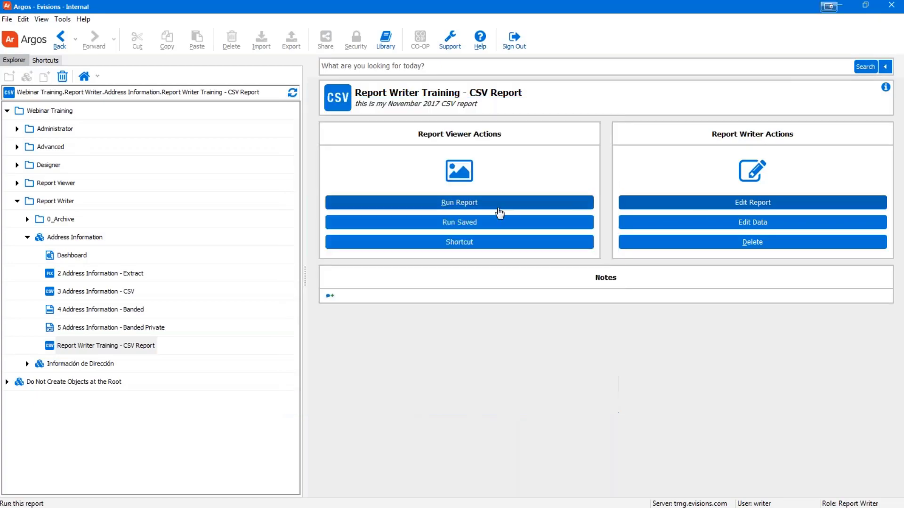
pyautogui.click(473, 204)
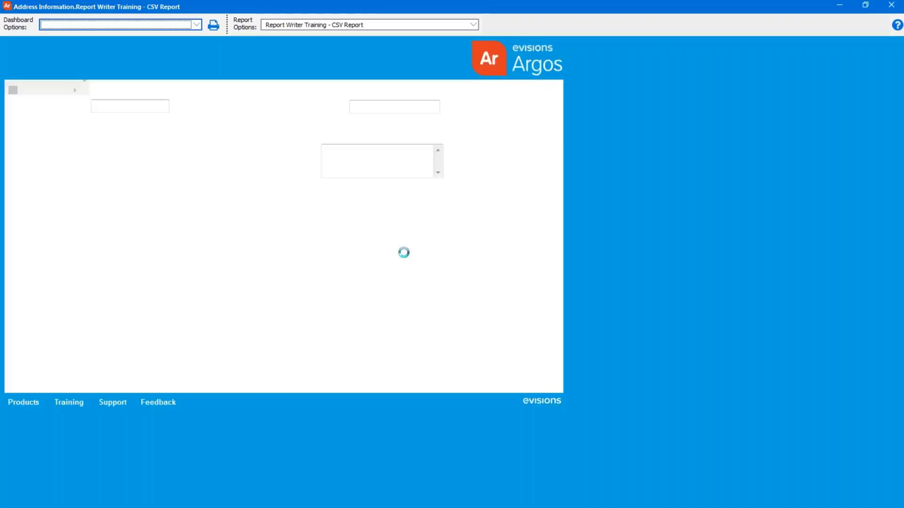
pyautogui.click(140, 109)
pyautogui.write('01/01/01')
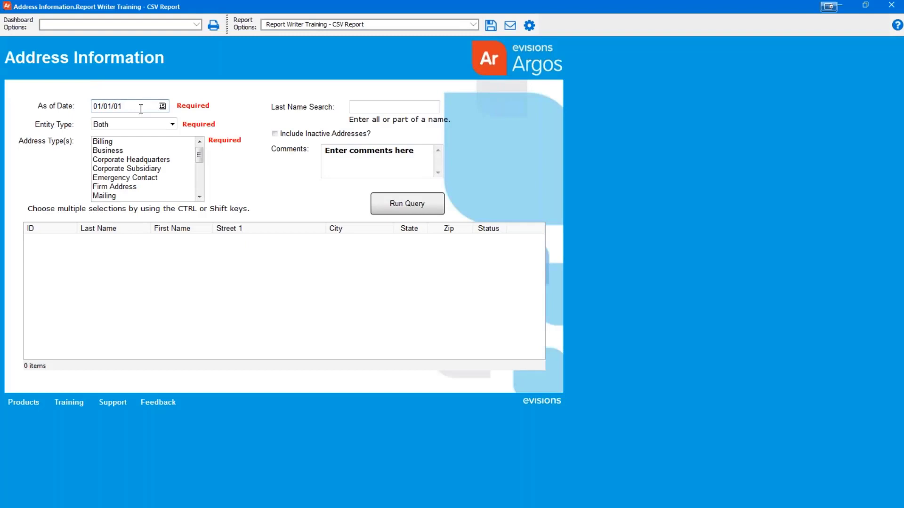
pyautogui.click(110, 177)
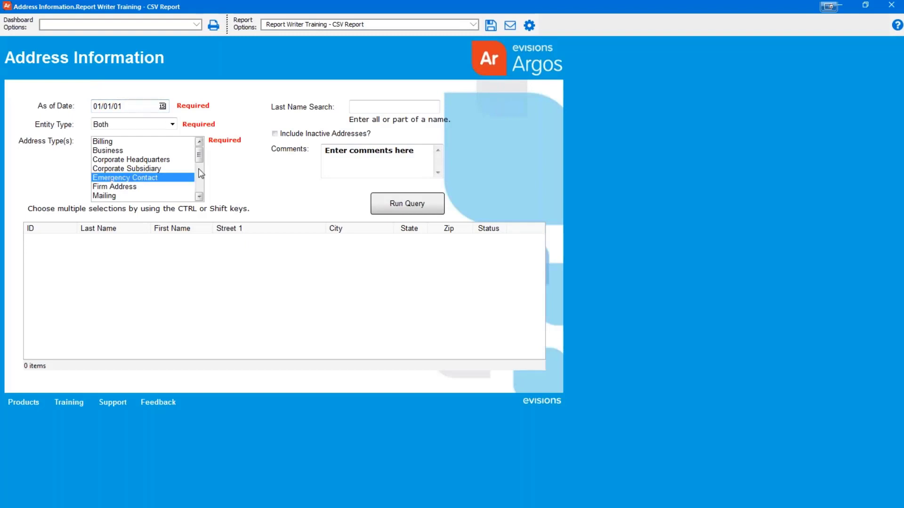
pyautogui.hotkey('ctrl', 'a')
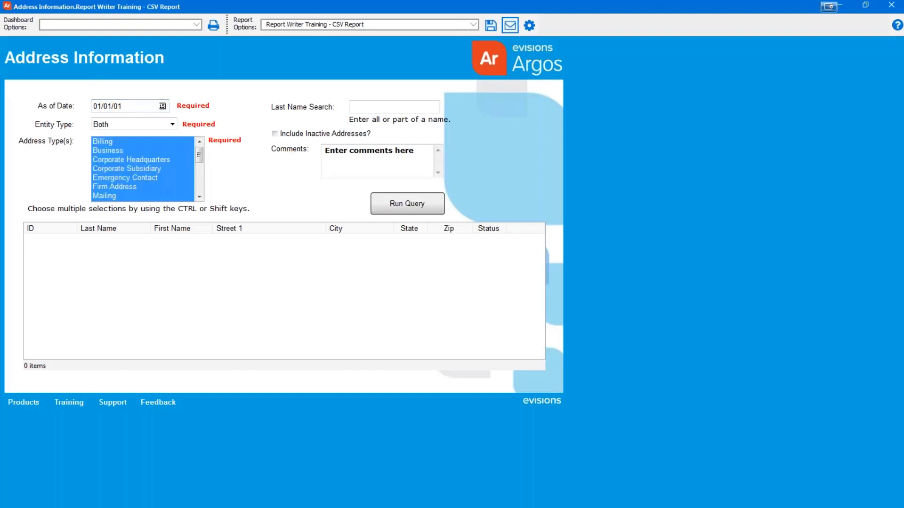
pyautogui.click(510, 25)
pyautogui.click(582, 302)
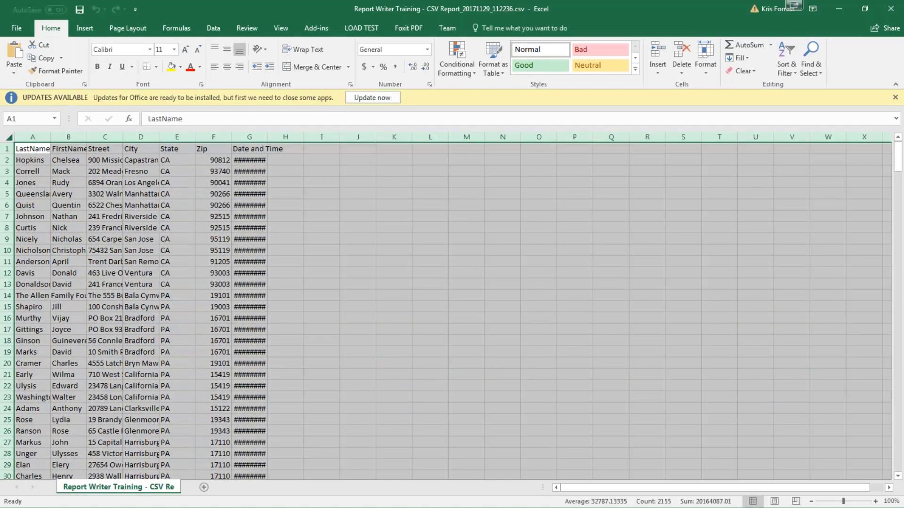
# Step: Autofit the columns, scroll through the CA and PA rows, and close Excel without saving
pyautogui.doubleClick(51, 137)
pyautogui.click(663, 307)
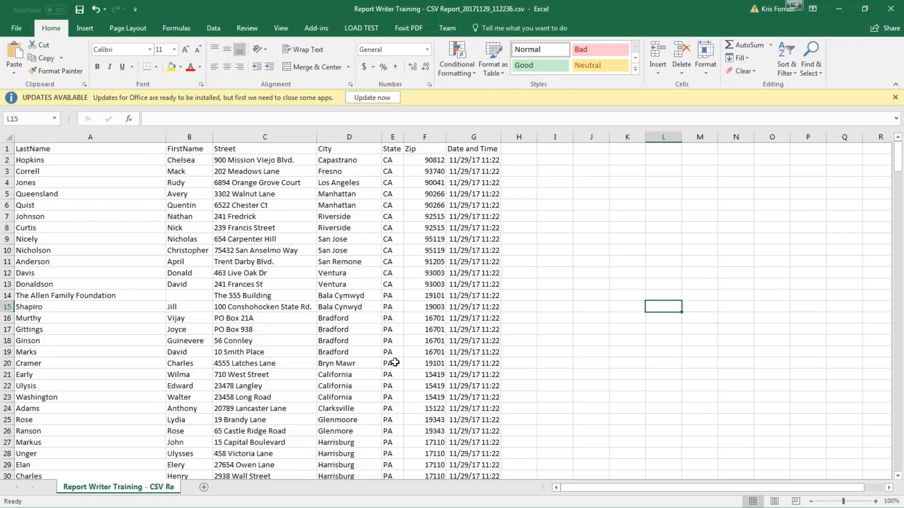
pyautogui.scroll(-7, 395, 363)
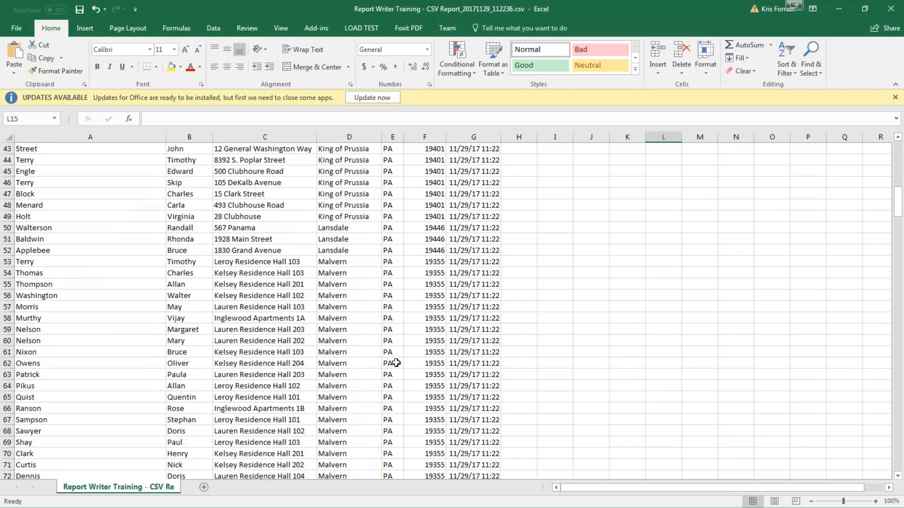
pyautogui.scroll(7, 396, 362)
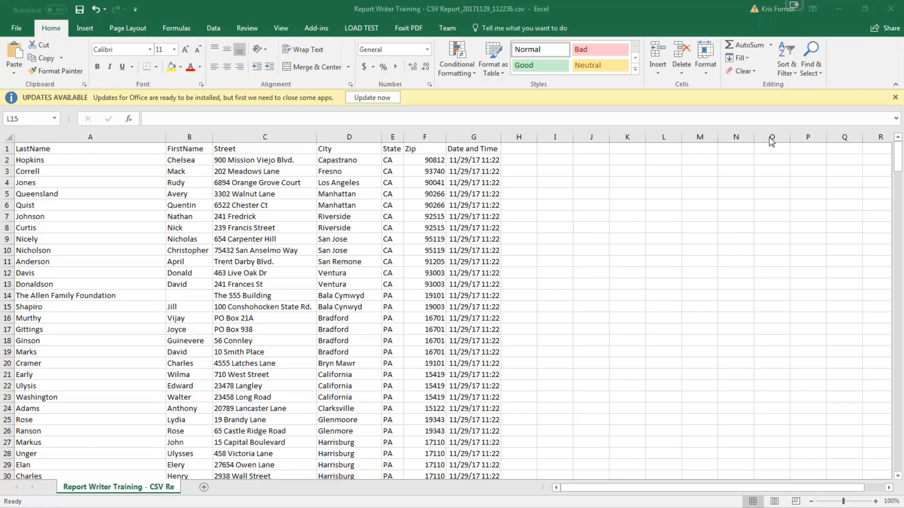
pyautogui.click(891, 8)
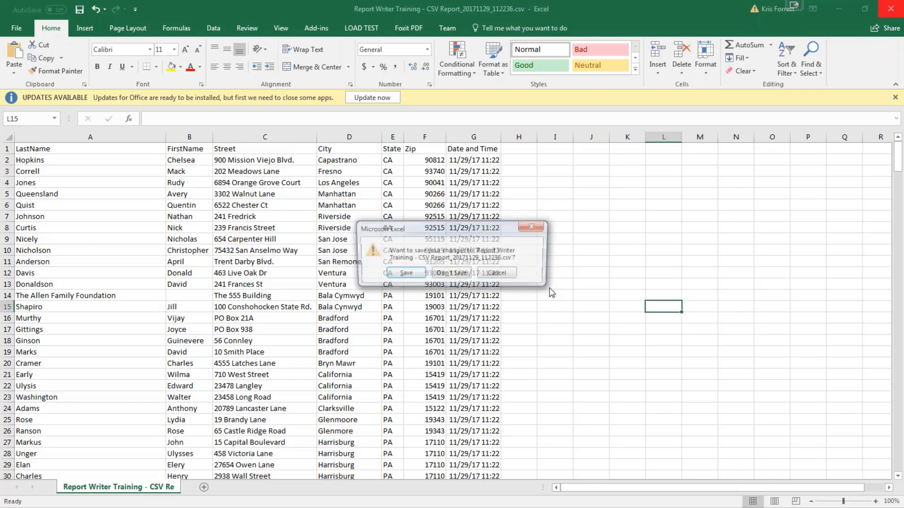
pyautogui.click(453, 272)
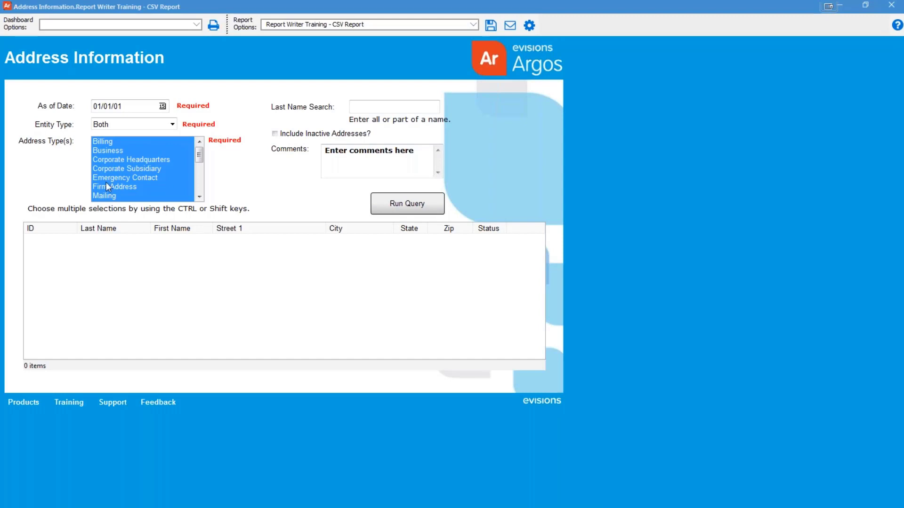
# Step: Narrow the Address Type(s) selection to Billing, then close the Address Information dashboard
pyautogui.click(145, 160)
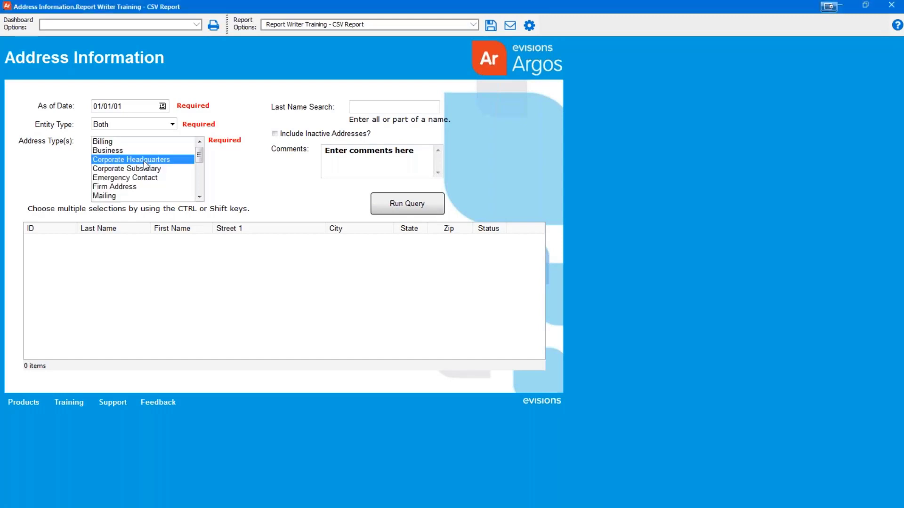
pyautogui.click(121, 142)
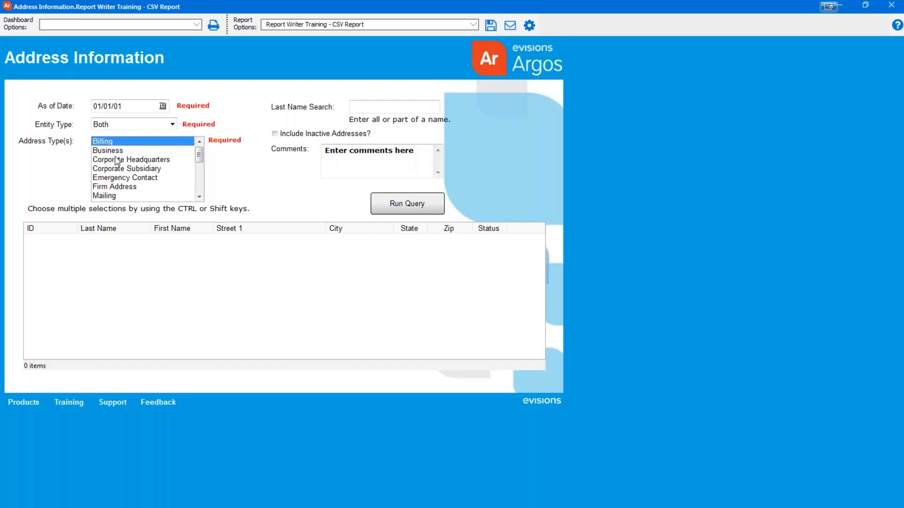
pyautogui.scroll(-3, 120, 162)
pyautogui.scroll(3, 126, 164)
pyautogui.click(115, 151)
pyautogui.click(119, 171)
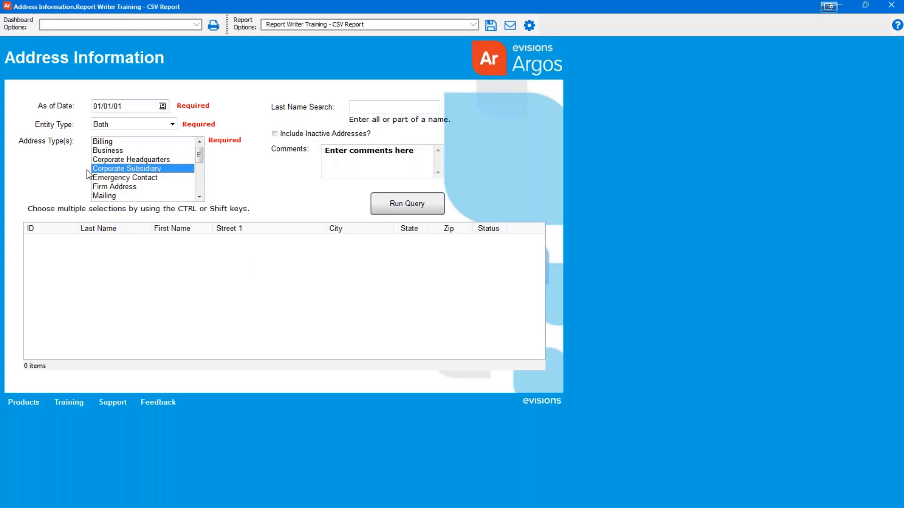
pyautogui.click(115, 142)
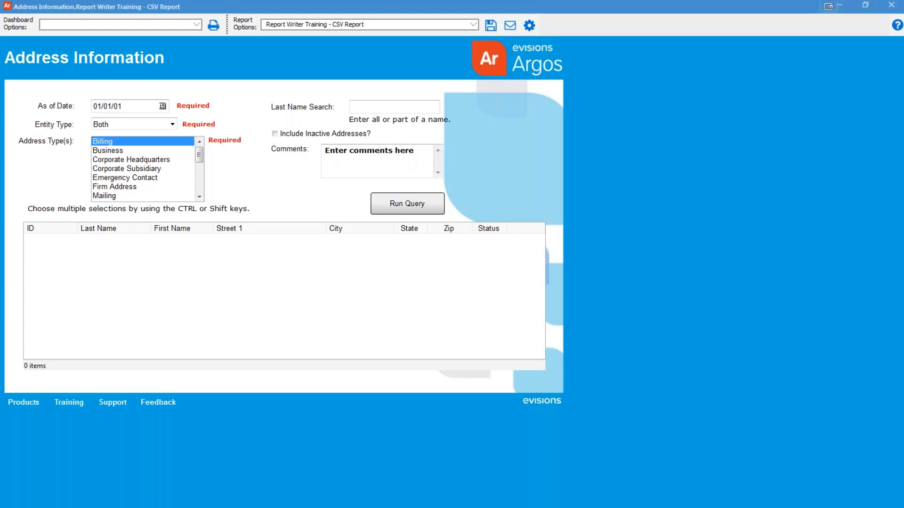
pyautogui.click(889, 6)
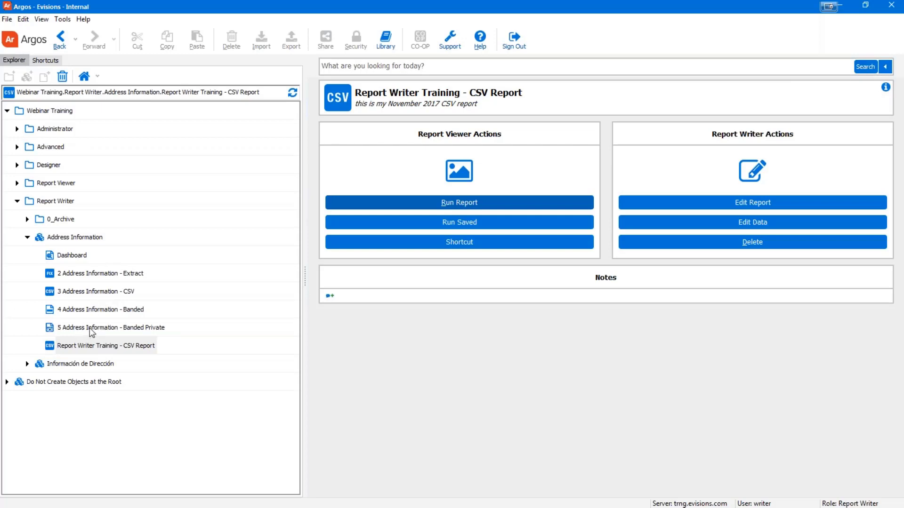
# Step: Create a new extract text report 'Report Writer Training - Extract Report' under the Address Information datablock
pyautogui.click(62, 241)
pyautogui.click(752, 236)
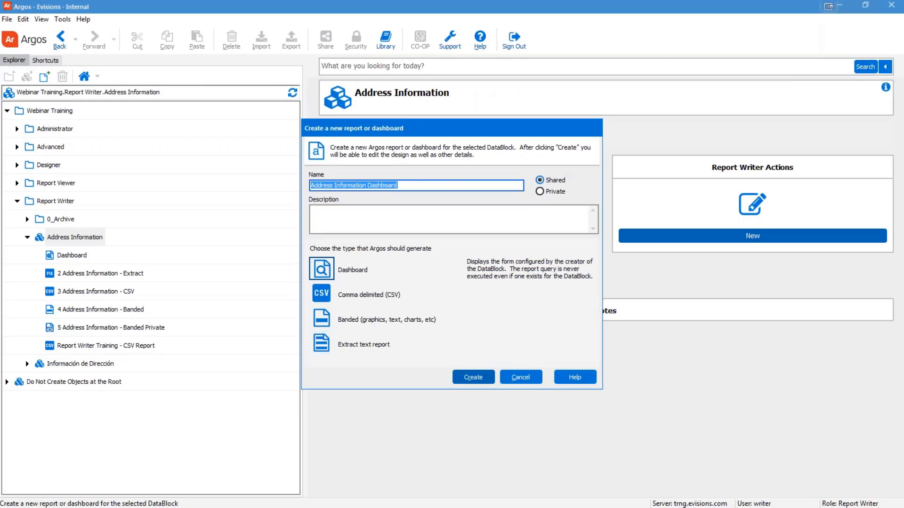
pyautogui.write('Repor')
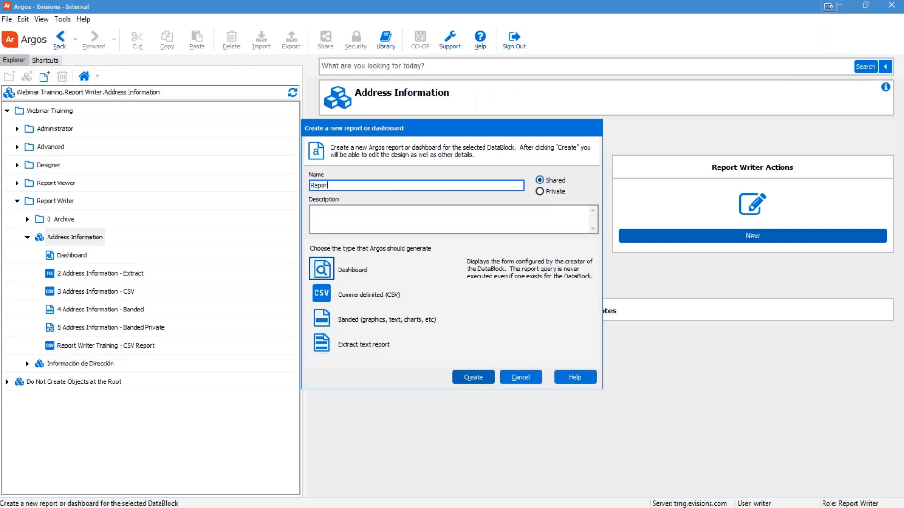
pyautogui.write('t Writer Training - Extract Report')
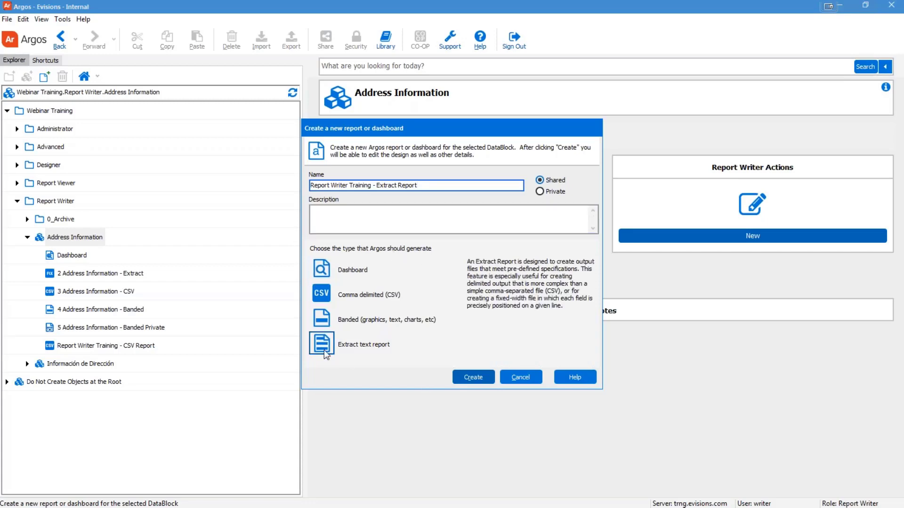
pyautogui.click(473, 379)
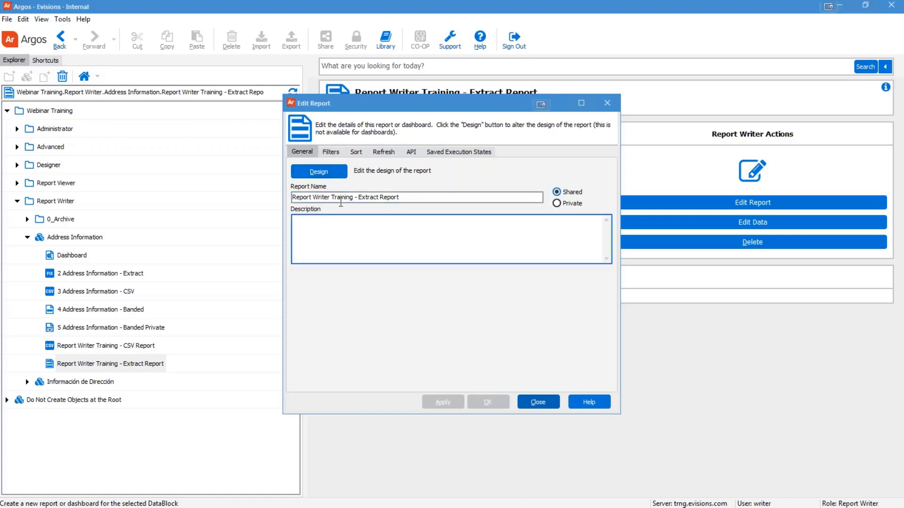
# Step: Open Report Writer Training - Extract Report in the Extract Report Editor
pyautogui.click(328, 173)
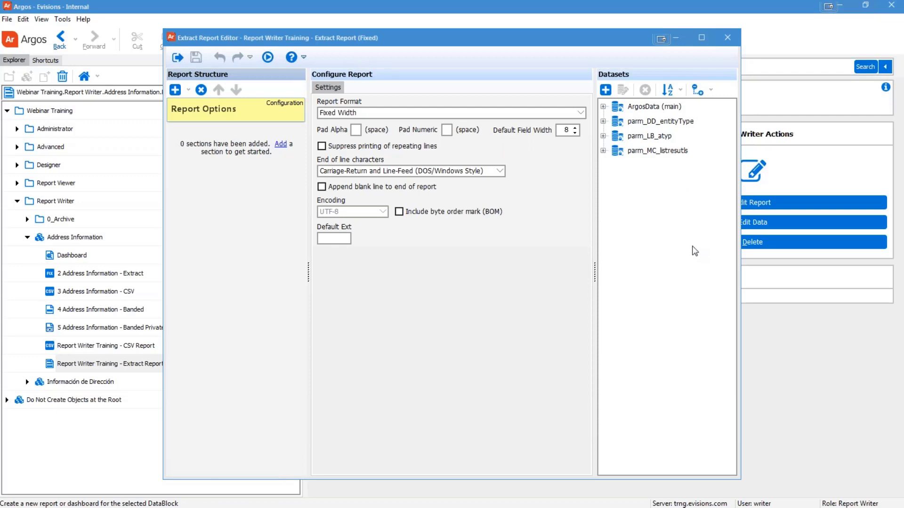
# Step: Expand ArgosData (main) and the parm_DD_entityType, parm_LB_atyp and parm_MC_listresutls datasets, then collapse the parameter datasets
pyautogui.click(603, 107)
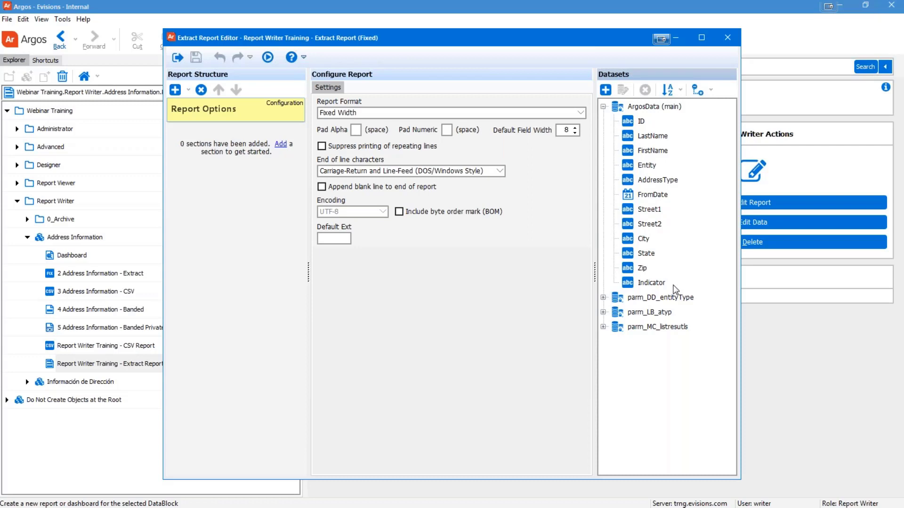
pyautogui.click(603, 298)
pyautogui.click(603, 342)
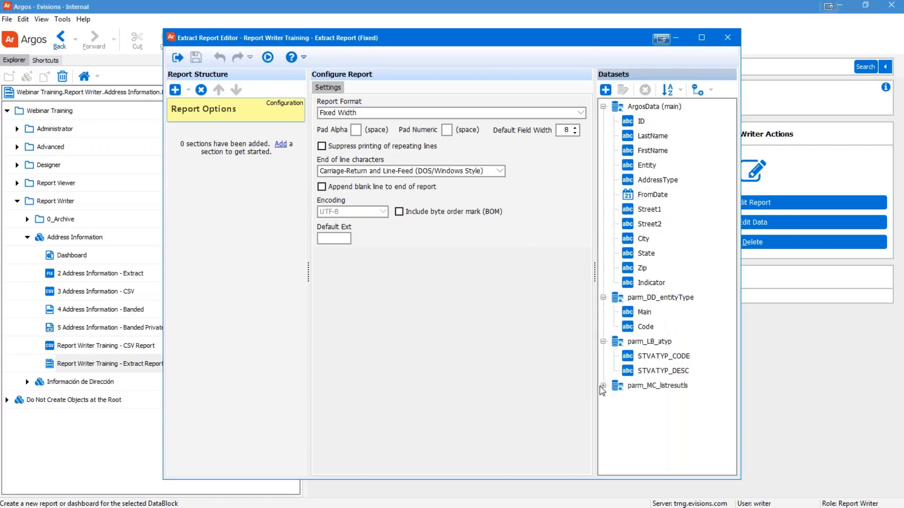
pyautogui.click(603, 371)
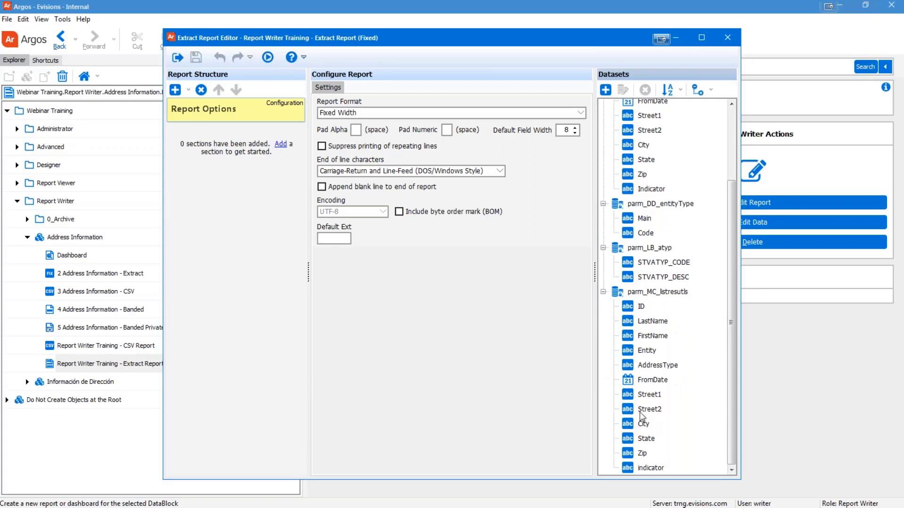
pyautogui.click(603, 292)
pyautogui.click(603, 341)
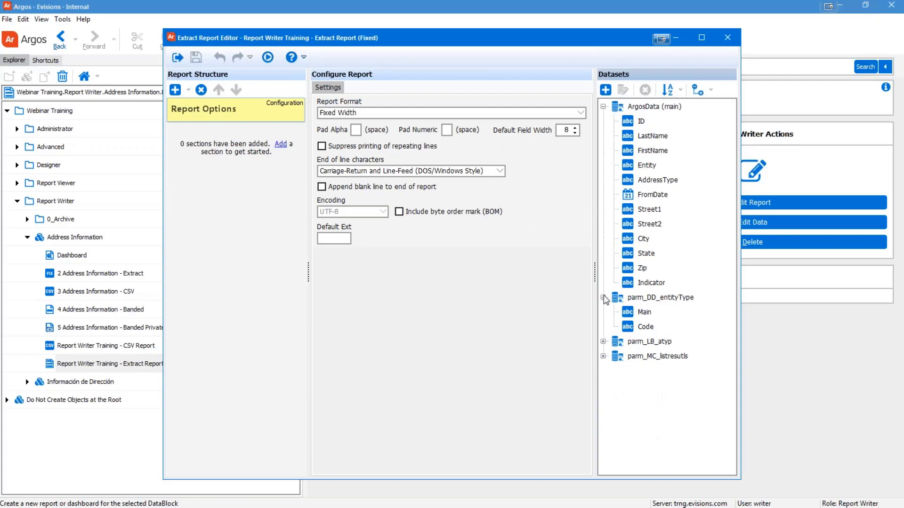
pyautogui.click(603, 297)
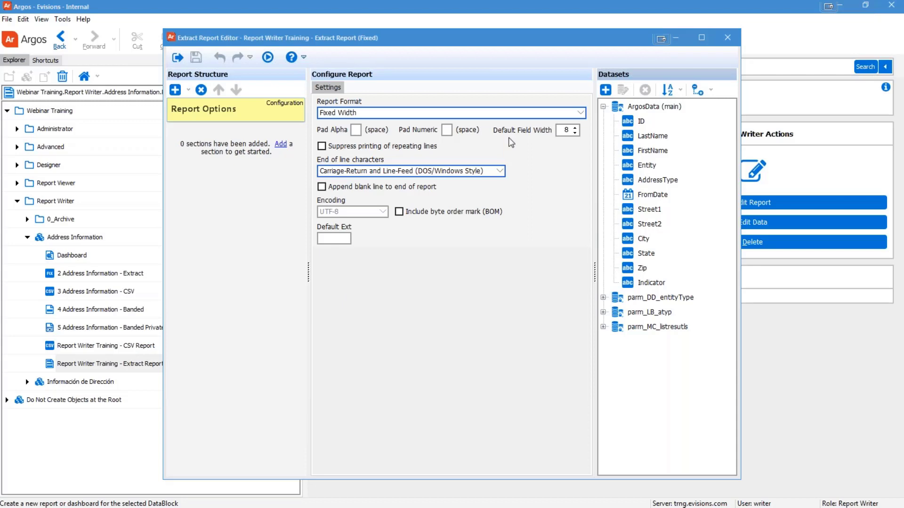
pyautogui.click(363, 115)
pyautogui.click(363, 115)
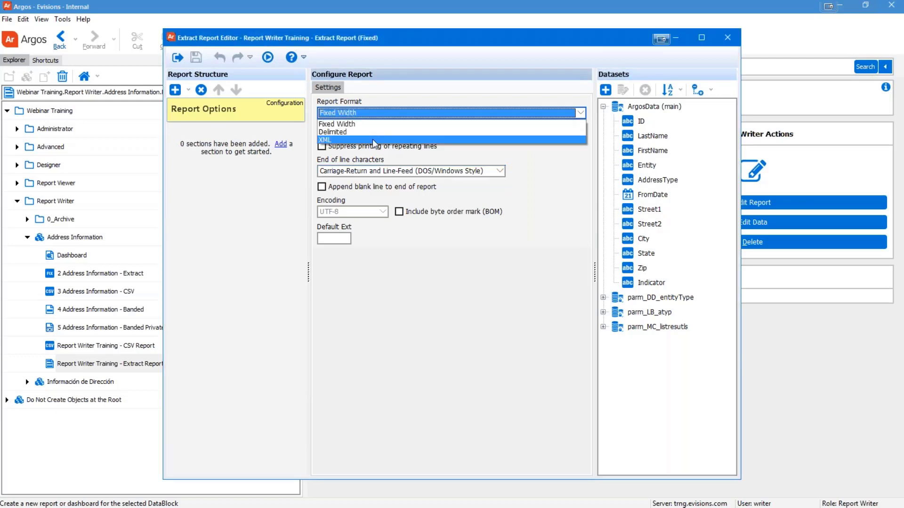
pyautogui.click(344, 132)
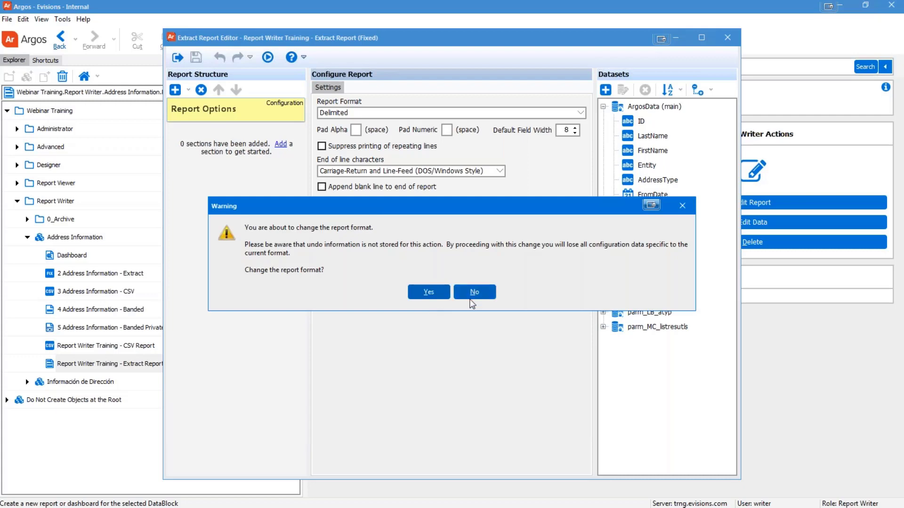
pyautogui.click(426, 294)
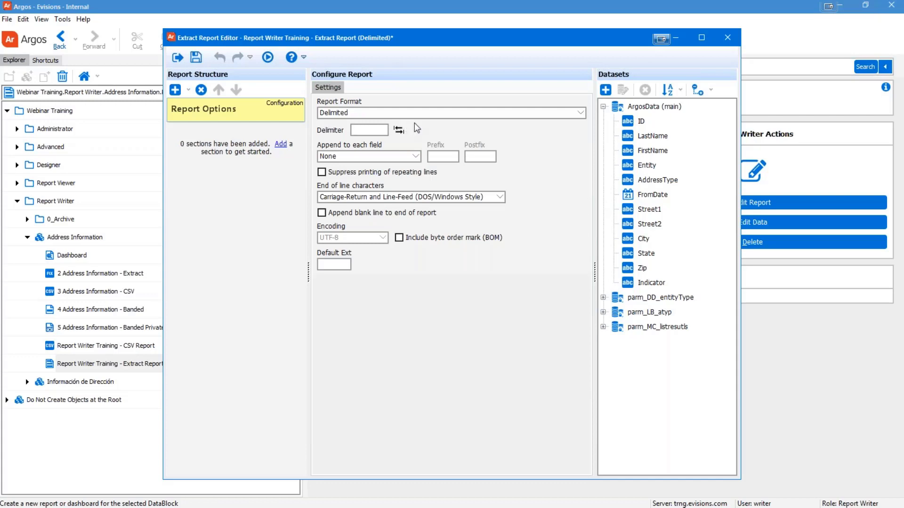
pyautogui.click(372, 132)
pyautogui.click(399, 134)
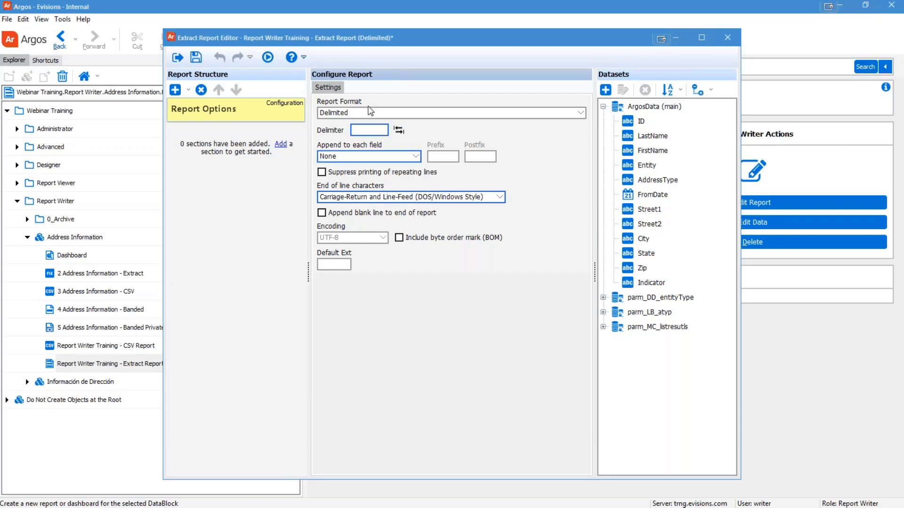
pyautogui.click(342, 113)
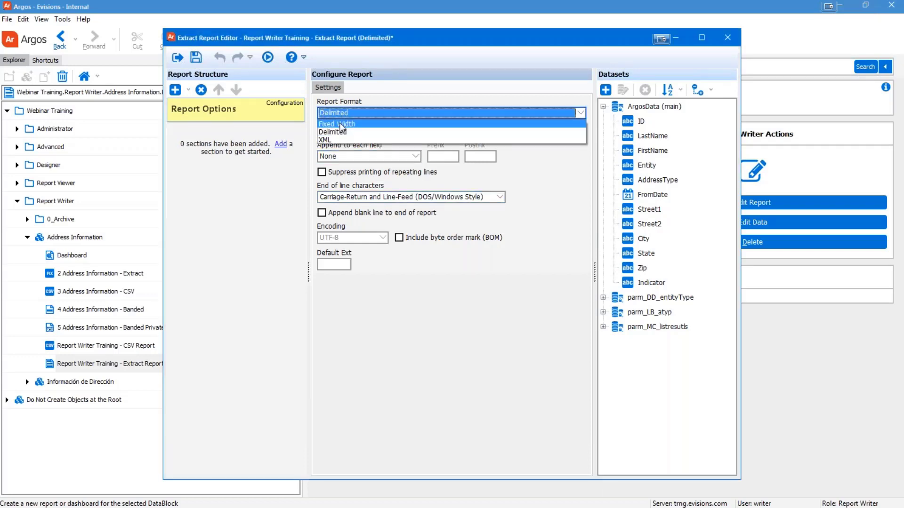
pyautogui.click(340, 124)
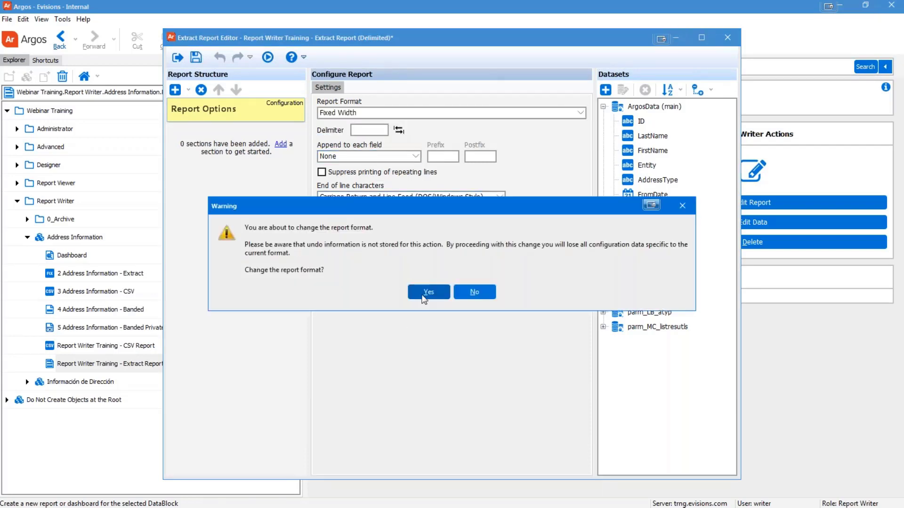
pyautogui.click(425, 293)
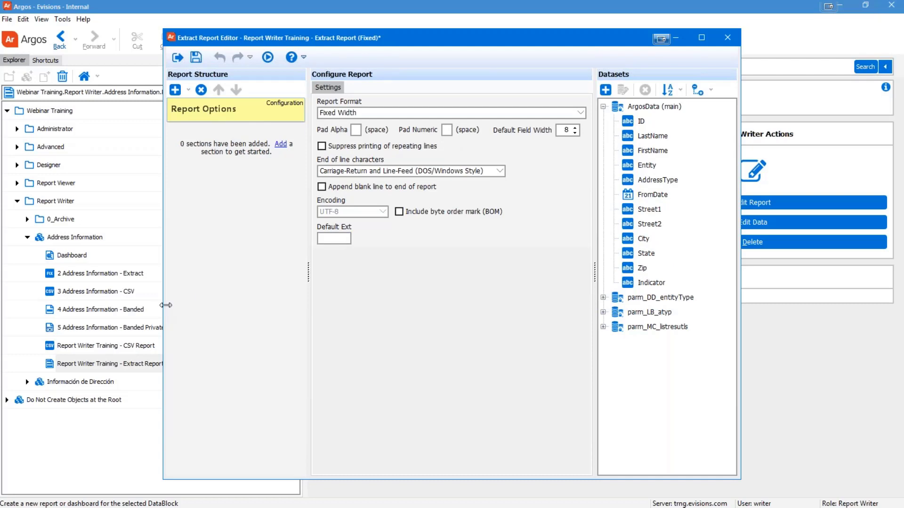
# Step: Add a Title section to the report structure from the Add dropdown
pyautogui.click(188, 91)
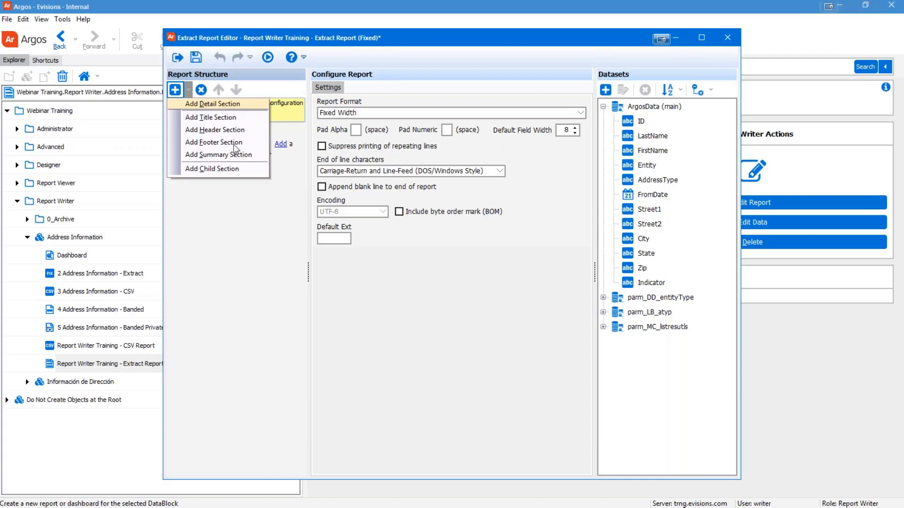
pyautogui.click(233, 242)
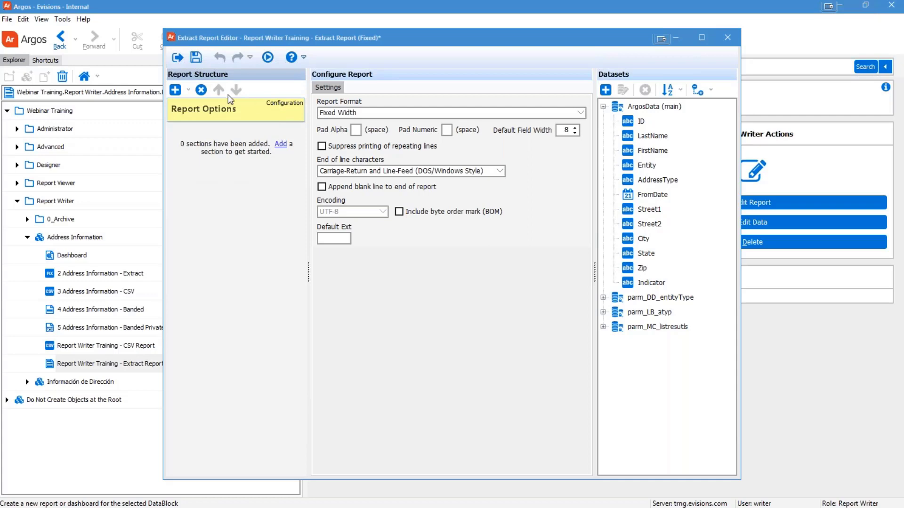
pyautogui.click(189, 90)
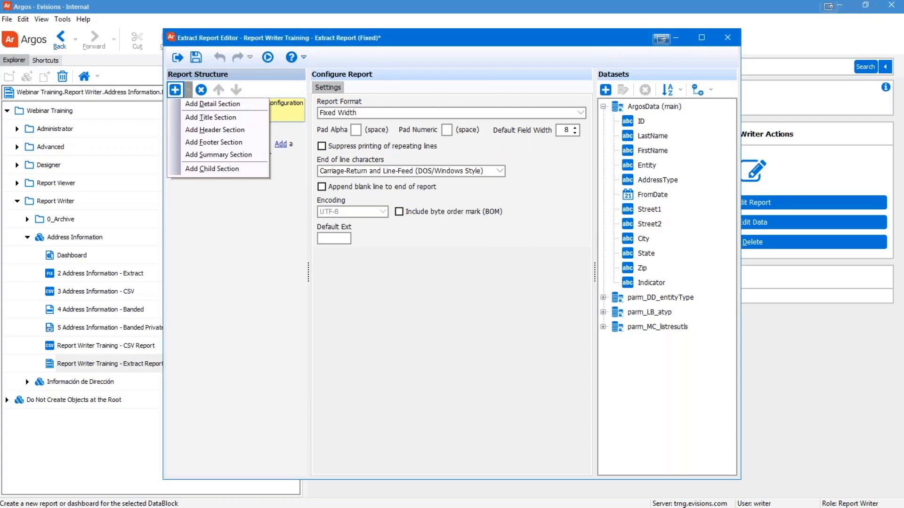
pyautogui.click(210, 118)
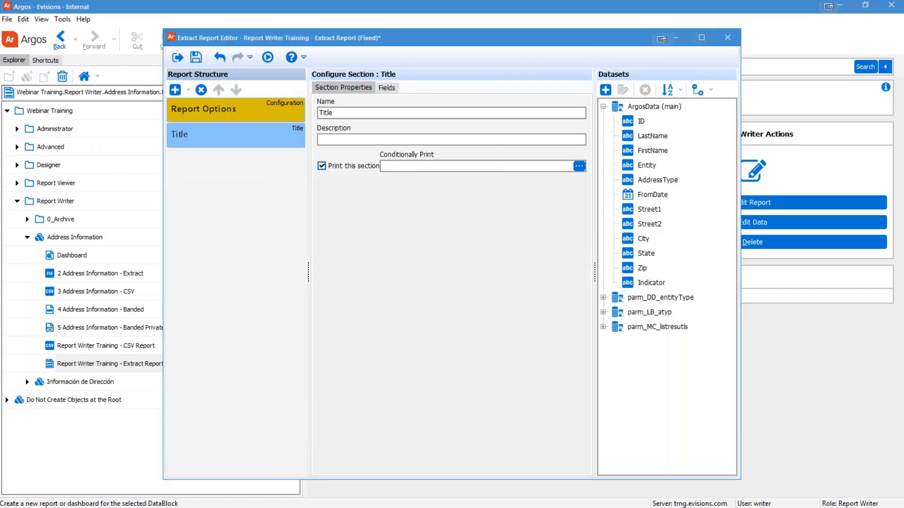
pyautogui.click(437, 155)
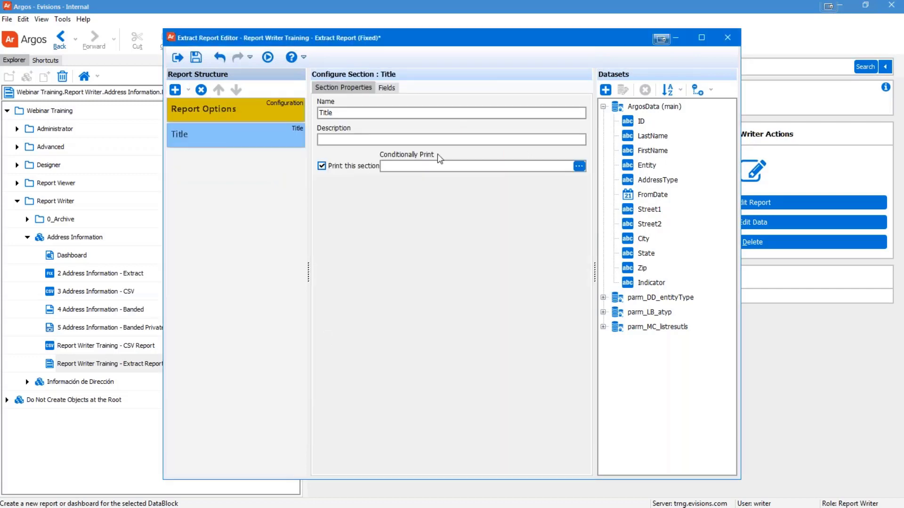
pyautogui.click(438, 113)
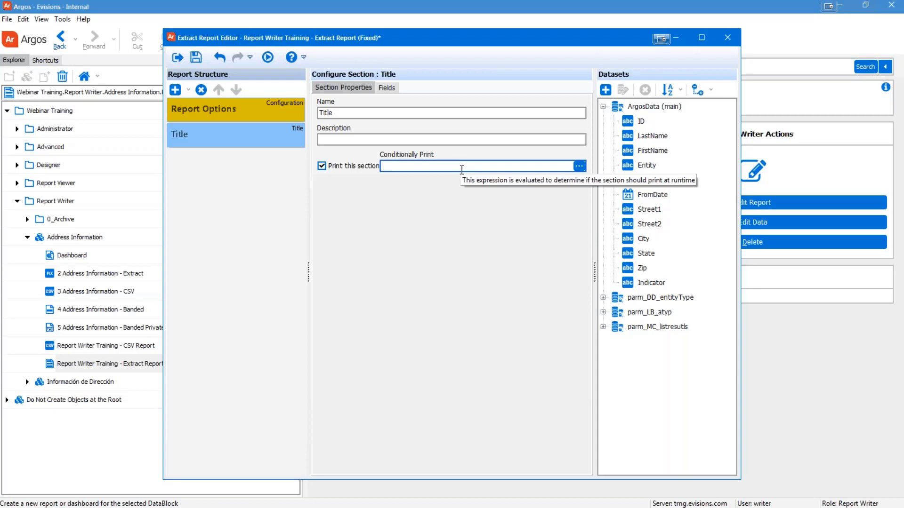
# Step: Add a constant field named School with width 45 to the Title section
pyautogui.click(387, 88)
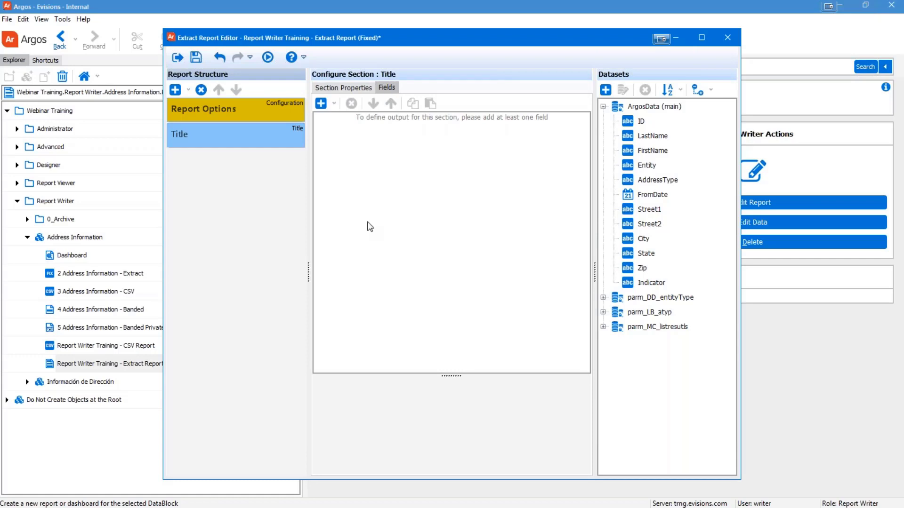
pyautogui.click(334, 104)
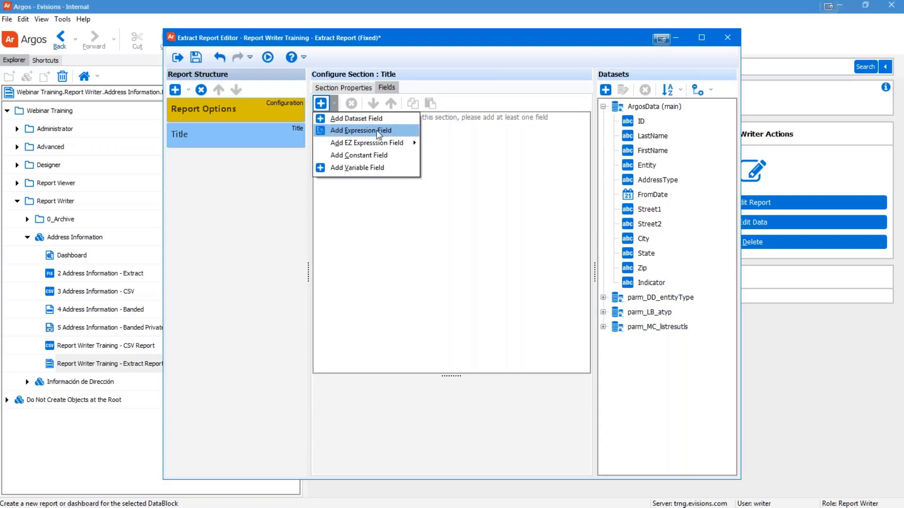
pyautogui.moveTo(379, 146)
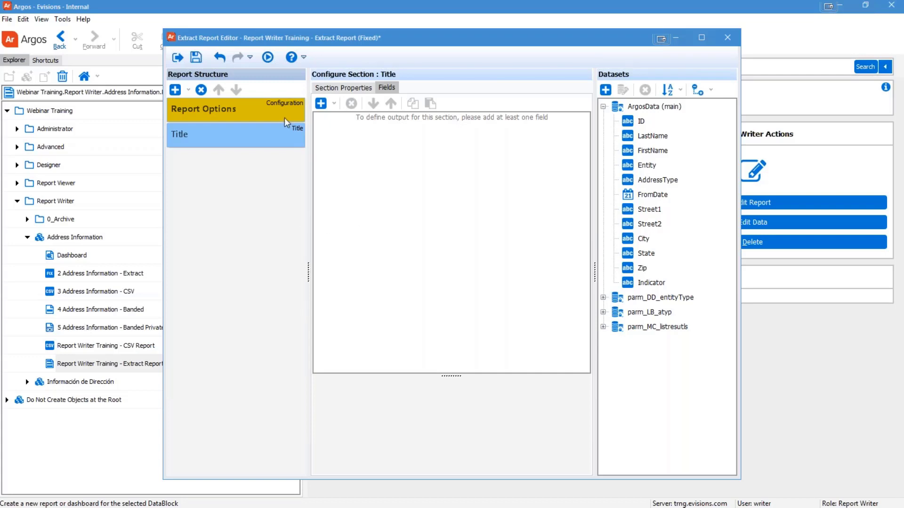
pyautogui.click(334, 103)
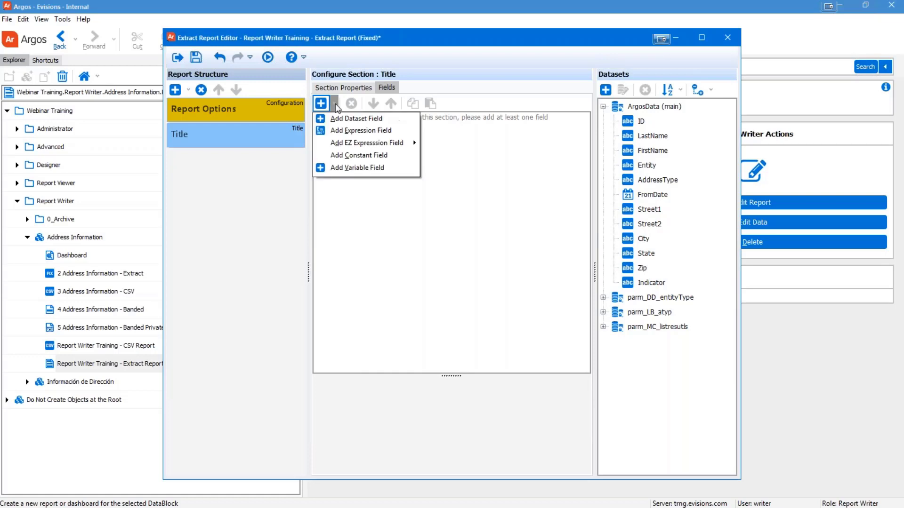
pyautogui.click(343, 155)
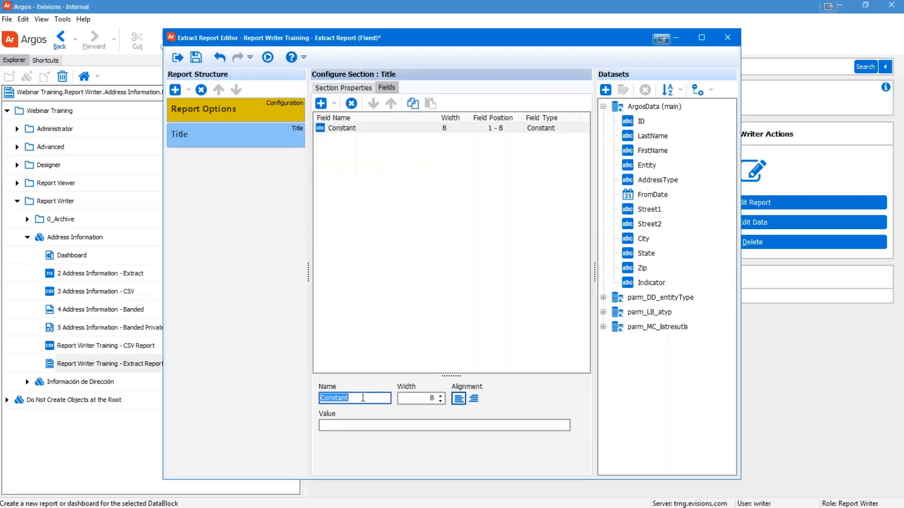
pyautogui.write('School')
pyautogui.press('Tab')
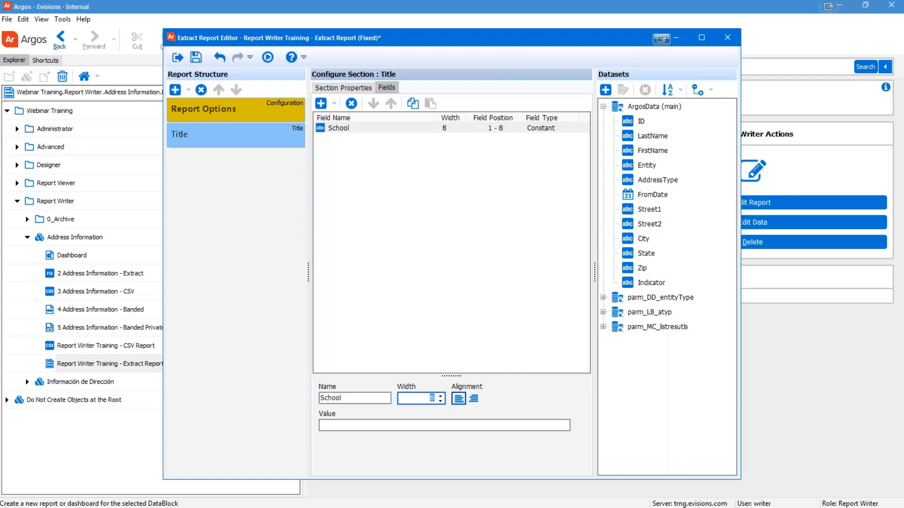
pyautogui.write('45')
# Step: Give the School field the value 'Evisions University' and keep its width at 45
pyautogui.click(417, 425)
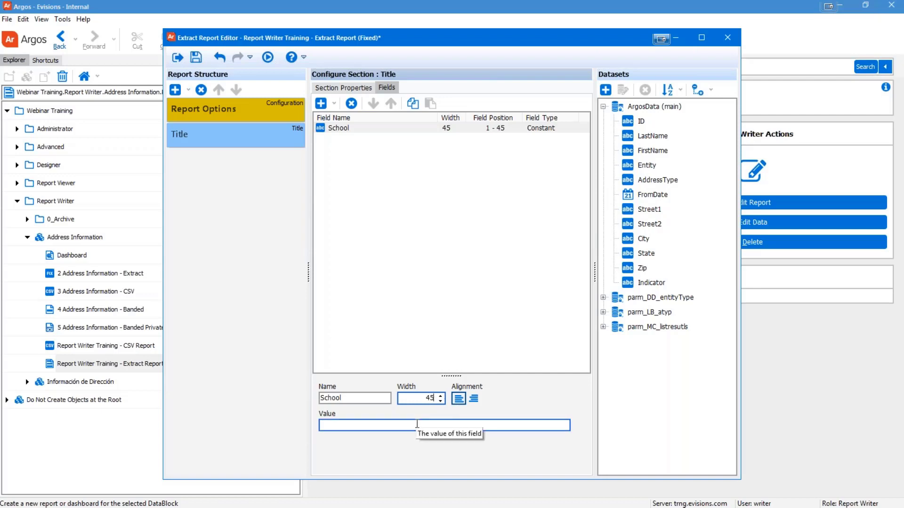
pyautogui.click(417, 425)
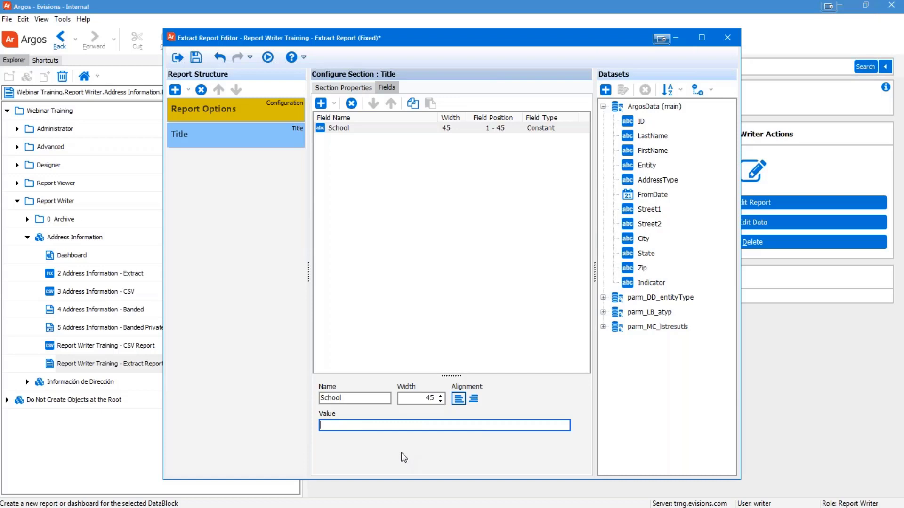
pyautogui.write('Evisions University')
pyautogui.moveTo(386, 423); pyautogui.dragTo(316, 425)
pyautogui.click(403, 426)
pyautogui.doubleClick(430, 398)
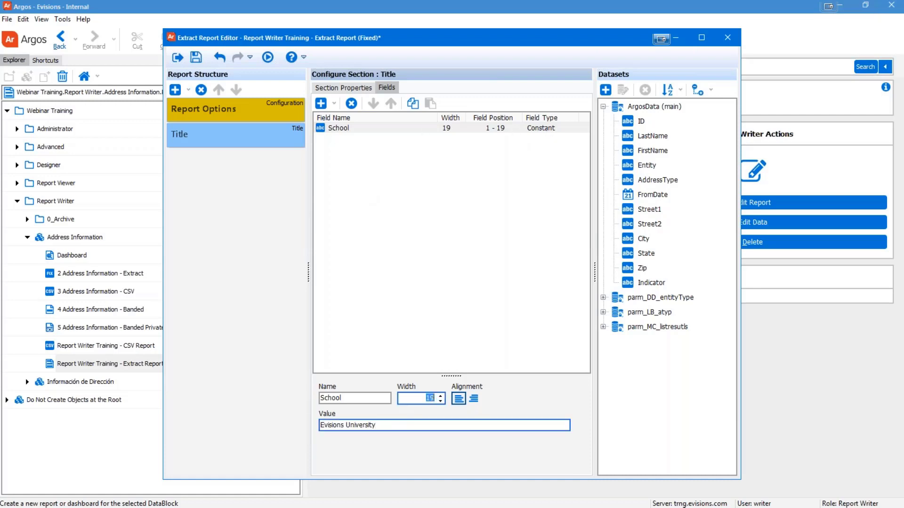
pyautogui.write('45')
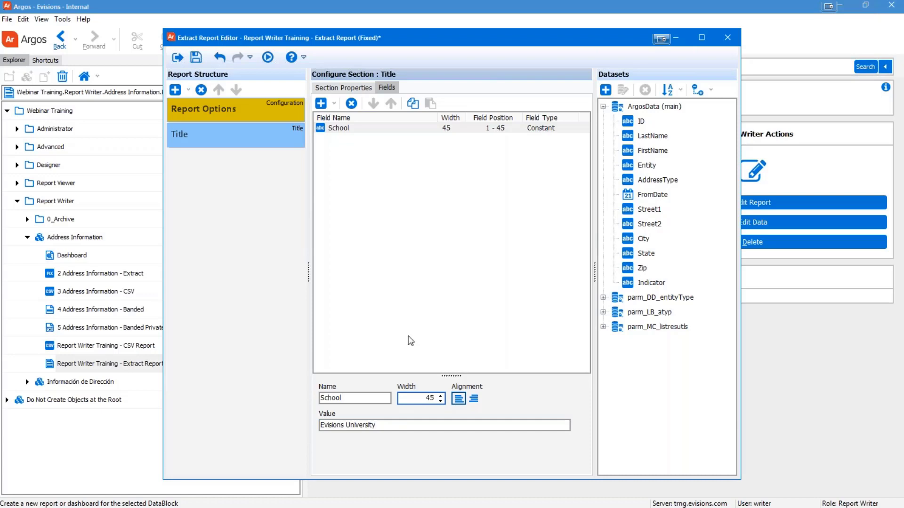
pyautogui.click(338, 130)
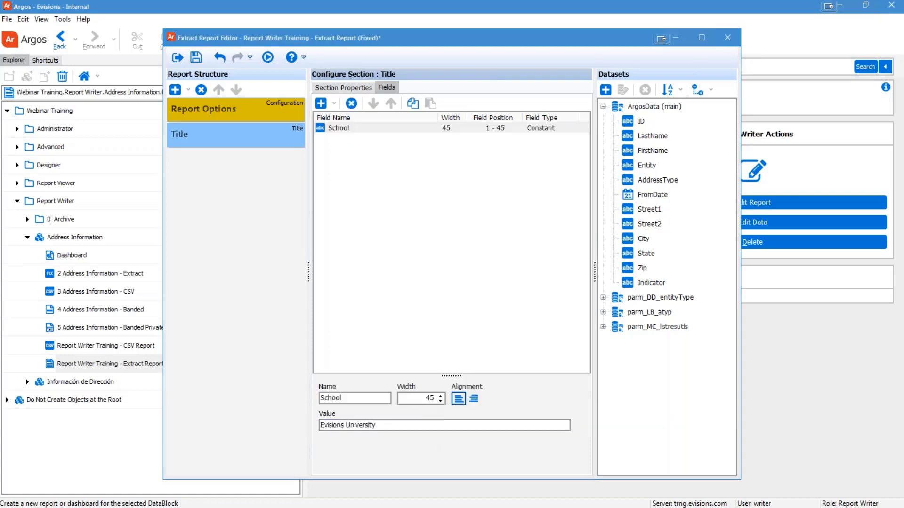
# Step: Add a constant field Contact Email holding the support e-mail address, width 45, positions 46–90
pyautogui.click(334, 103)
pyautogui.click(346, 154)
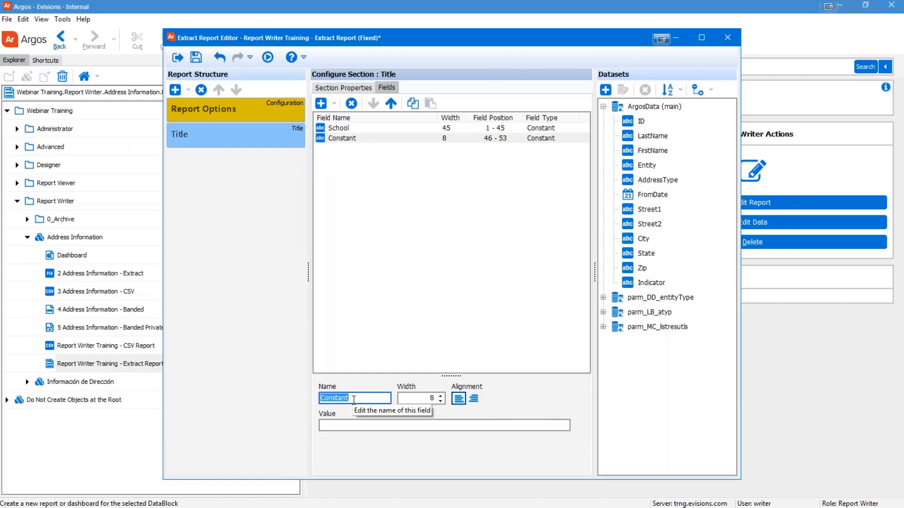
pyautogui.write('C')
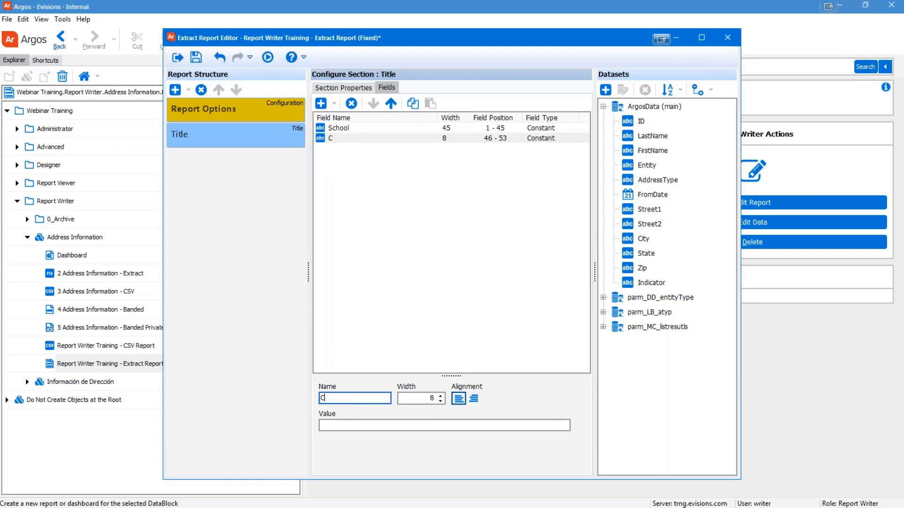
pyautogui.write('ontact Email')
pyautogui.press('Tab')
pyautogui.write('3')
pyautogui.press('Tab')
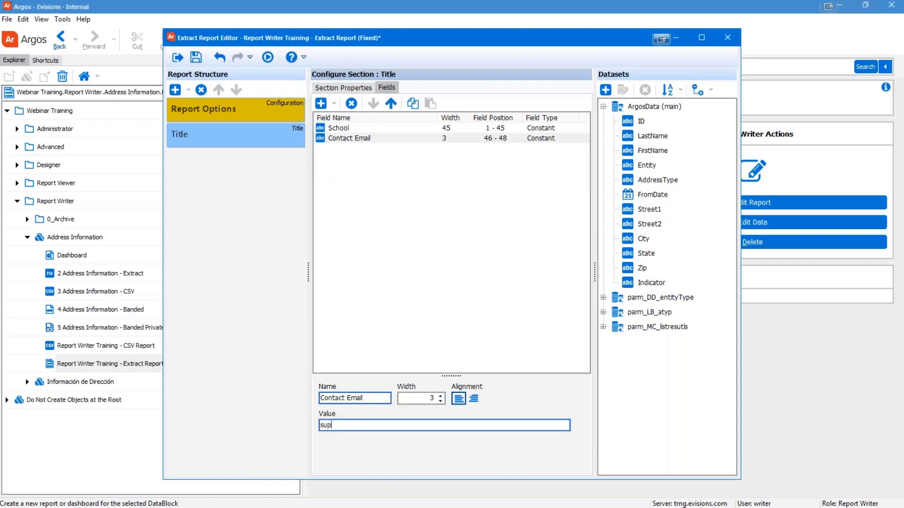
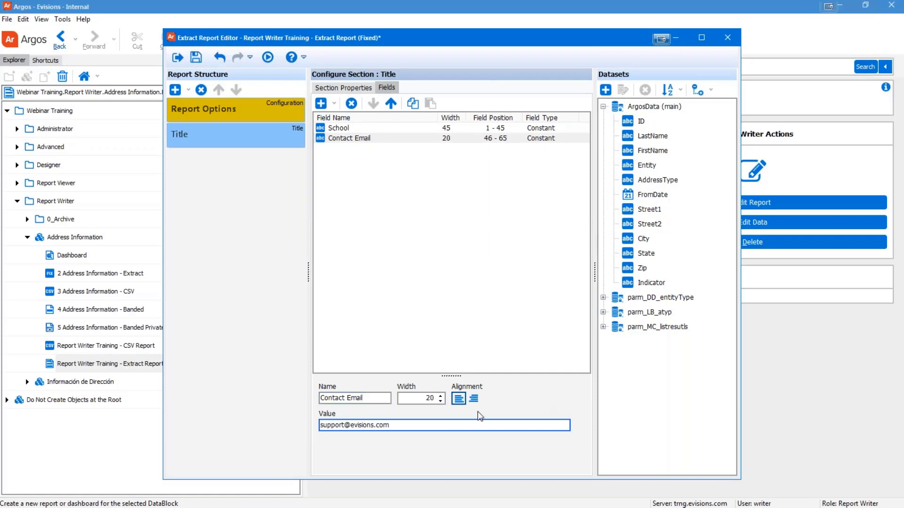
pyautogui.click(440, 396)
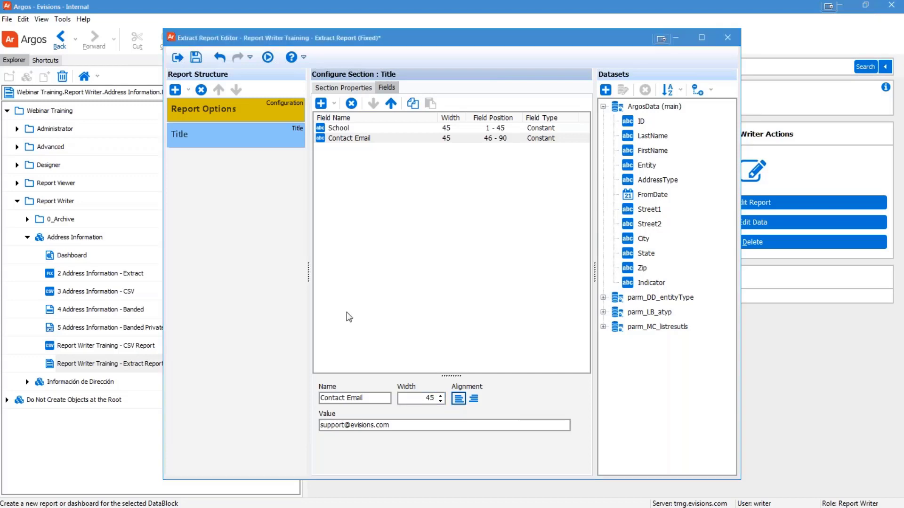
pyautogui.click(390, 324)
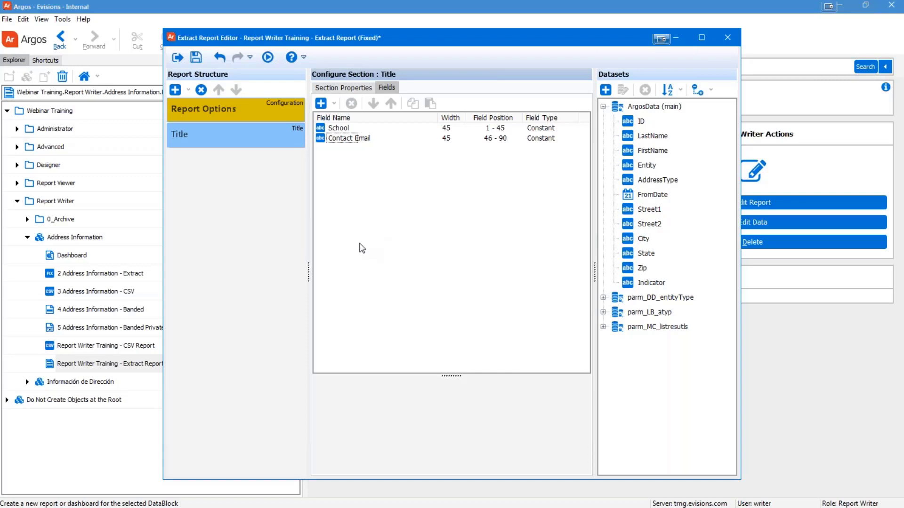
# Step: Add an expression field 'Report Run Date' with width 10, occupying positions 91–100
pyautogui.click(335, 108)
pyautogui.click(341, 129)
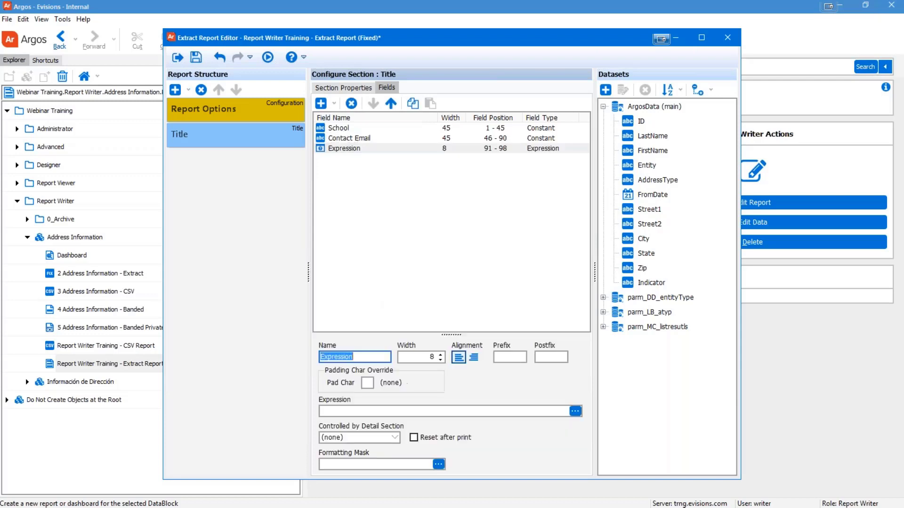
pyautogui.moveTo(449, 335); pyautogui.dragTo(449, 286)
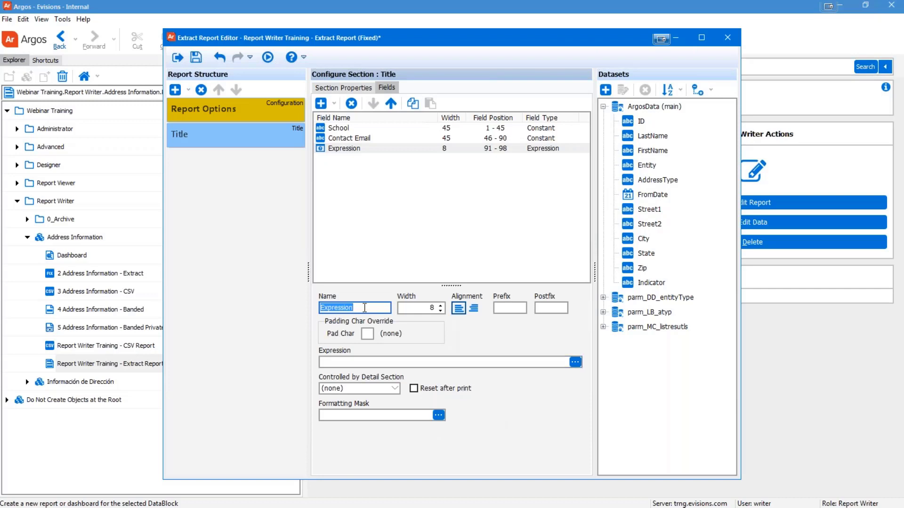
pyautogui.write('Report Run Dat')
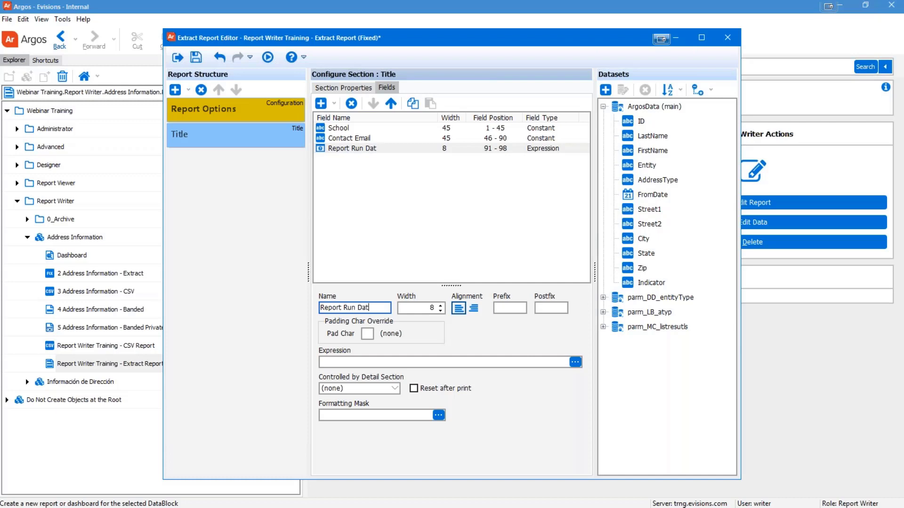
pyautogui.write('e')
pyautogui.press('Tab')
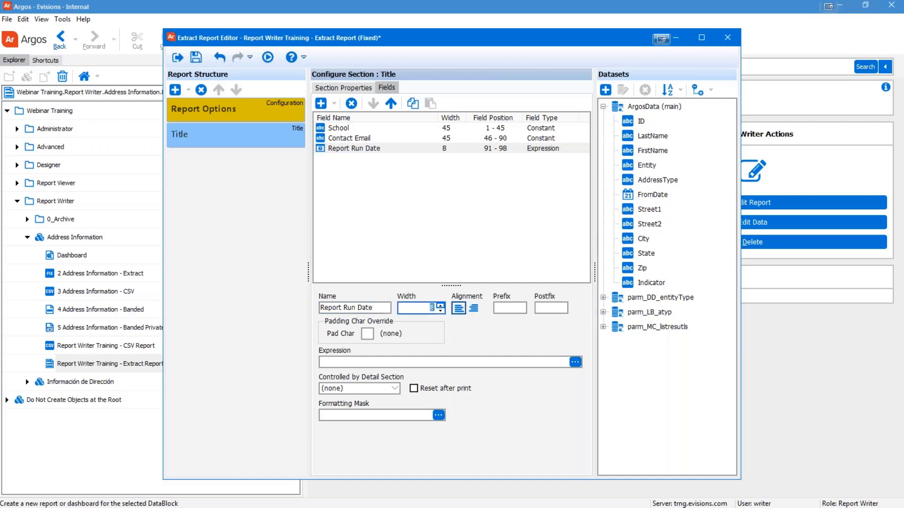
pyautogui.write('10')
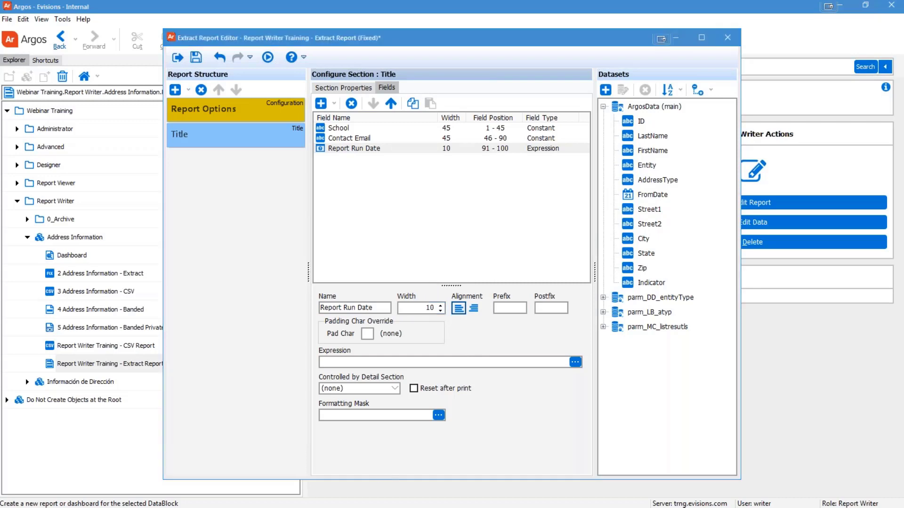
pyautogui.click(448, 470)
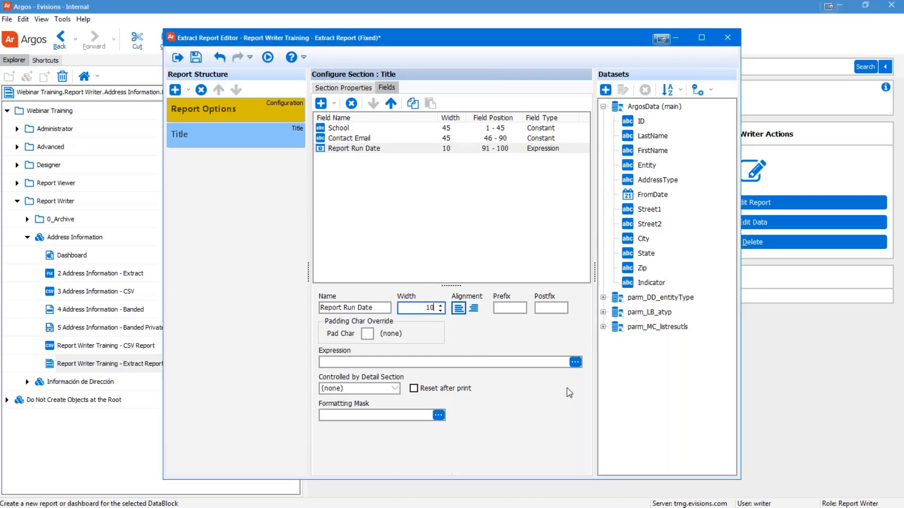
# Step: Set Report Run Date's expression to Now() from the Date & Time functions
pyautogui.click(567, 361)
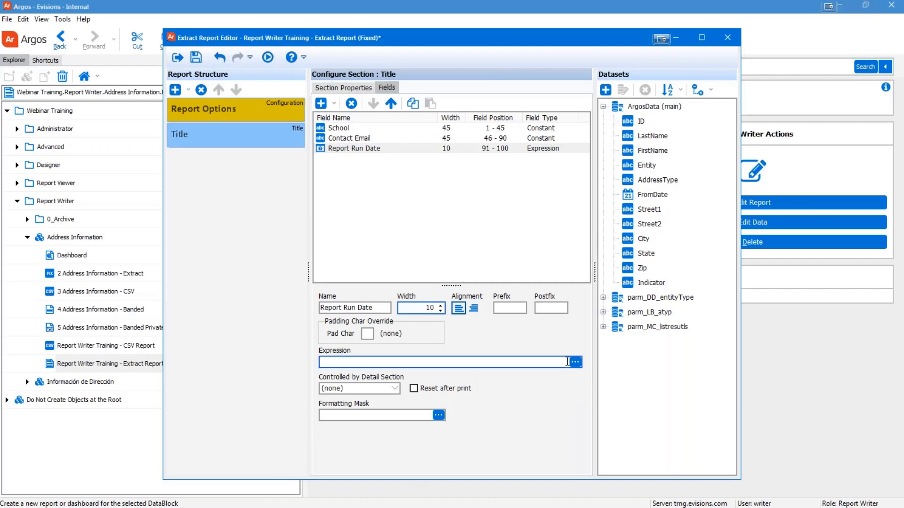
pyautogui.click(575, 362)
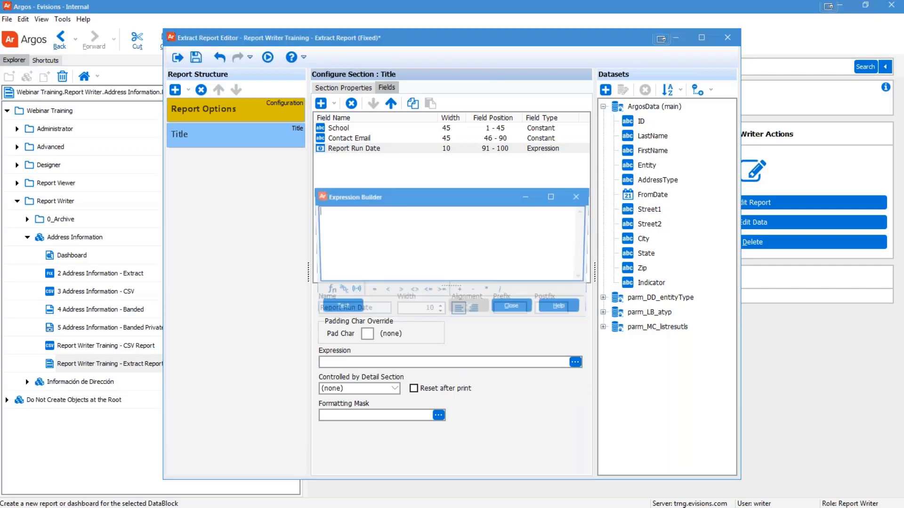
pyautogui.click(326, 291)
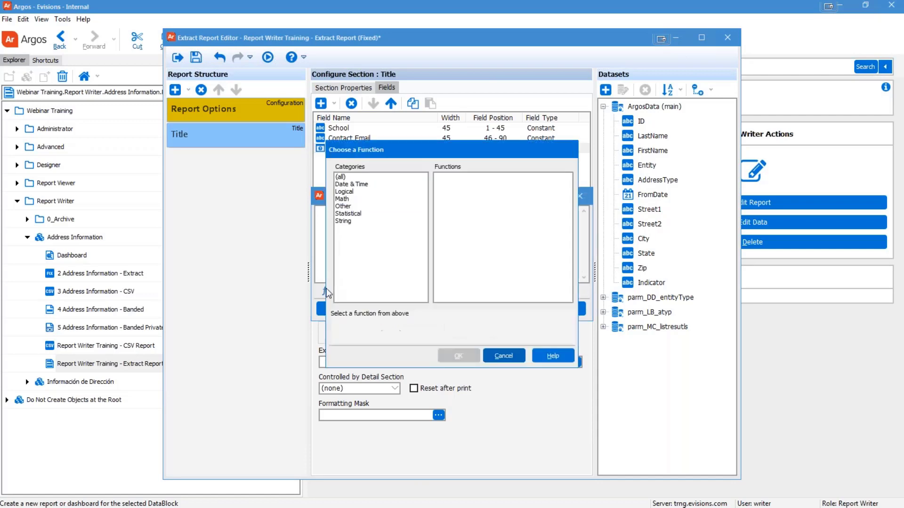
pyautogui.click(351, 184)
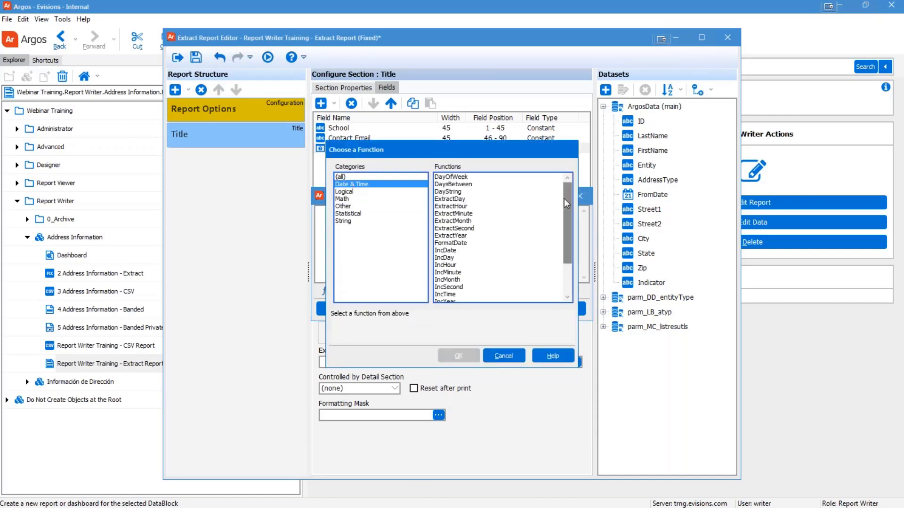
pyautogui.moveTo(567, 197); pyautogui.dragTo(566, 243)
pyautogui.click(441, 272)
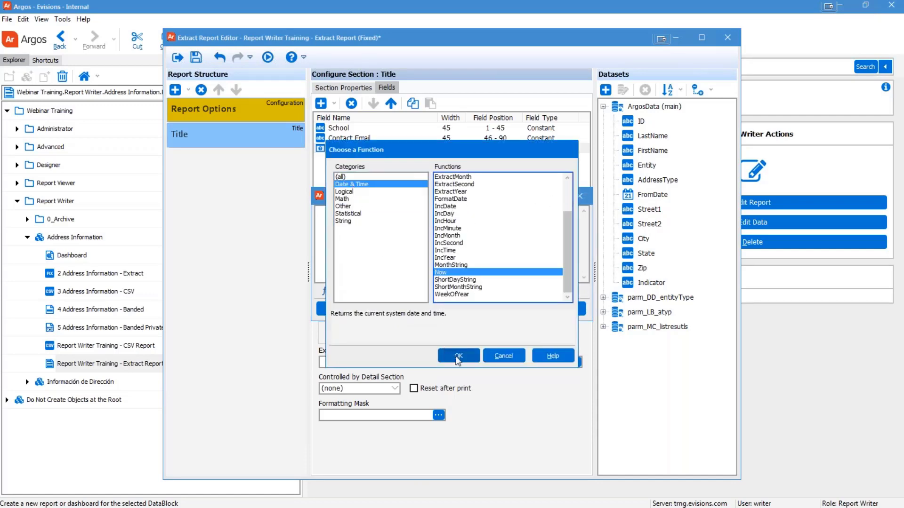
pyautogui.click(458, 357)
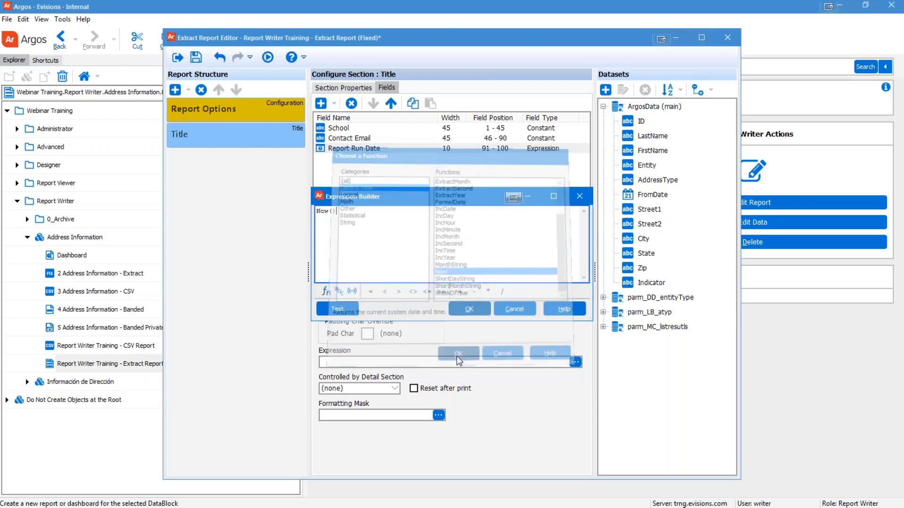
pyautogui.click(471, 307)
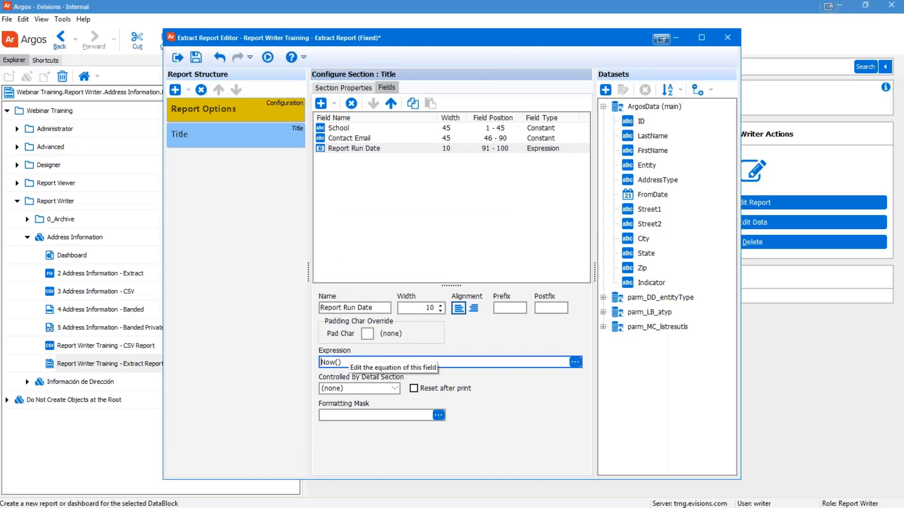
pyautogui.click(438, 415)
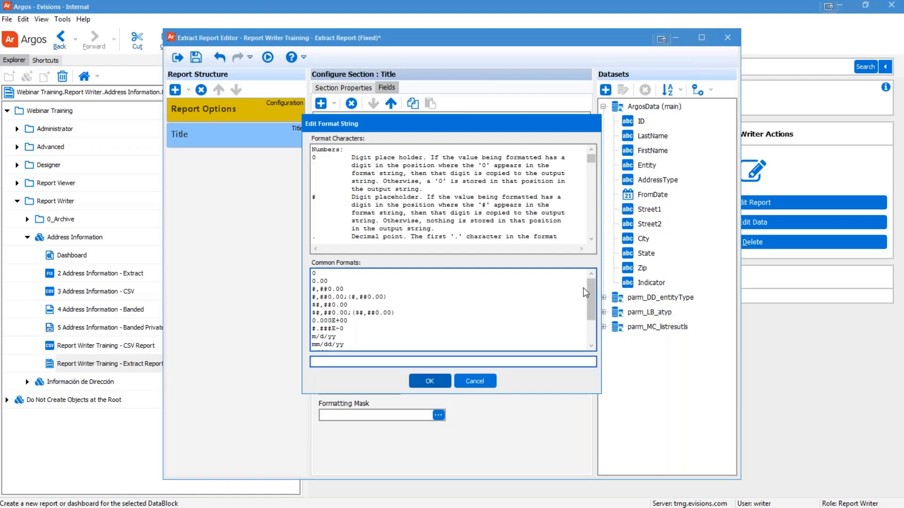
# Step: Apply the mm/dd/yyyy common format as Report Run Date's formatting mask
pyautogui.moveTo(591, 297); pyautogui.dragTo(591, 313)
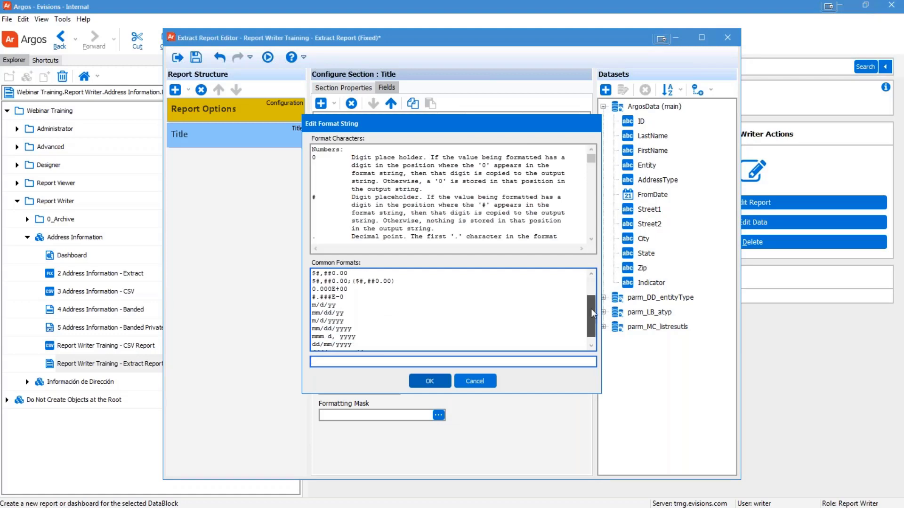
pyautogui.moveTo(591, 308); pyautogui.dragTo(590, 325)
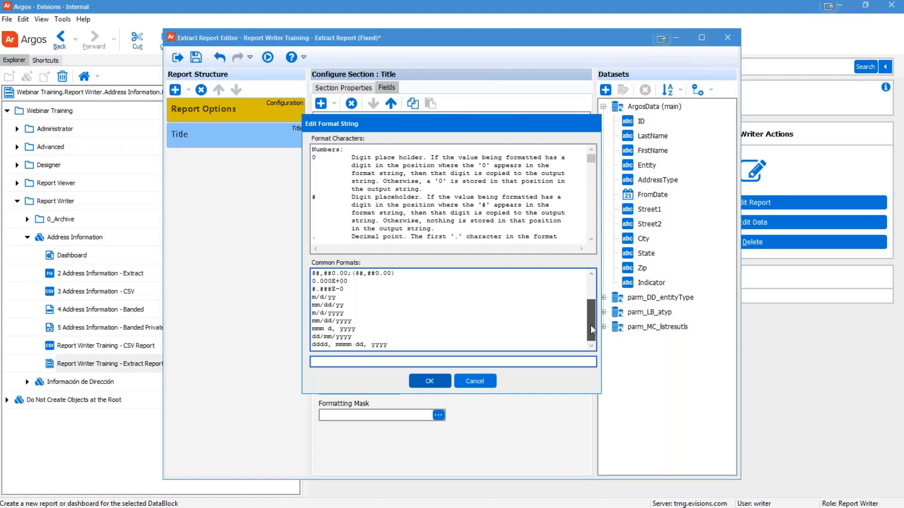
pyautogui.click(318, 322)
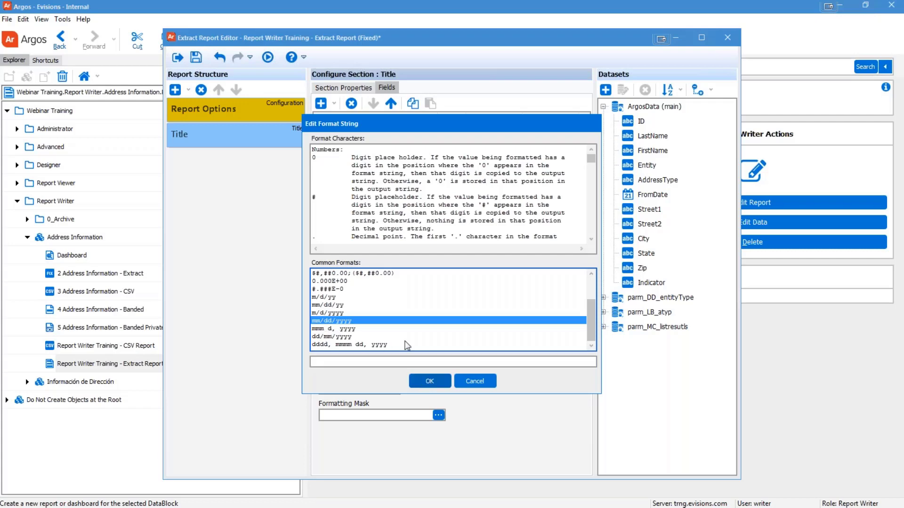
pyautogui.doubleClick(365, 321)
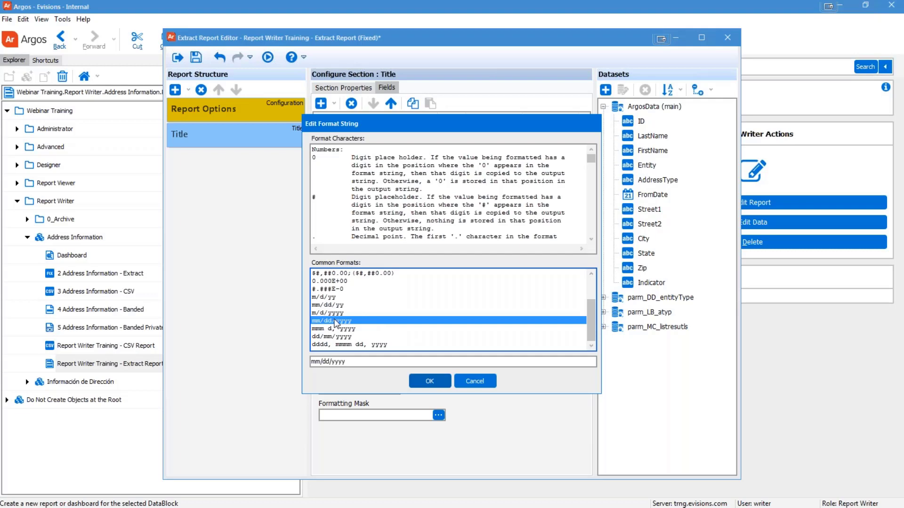
pyautogui.click(429, 385)
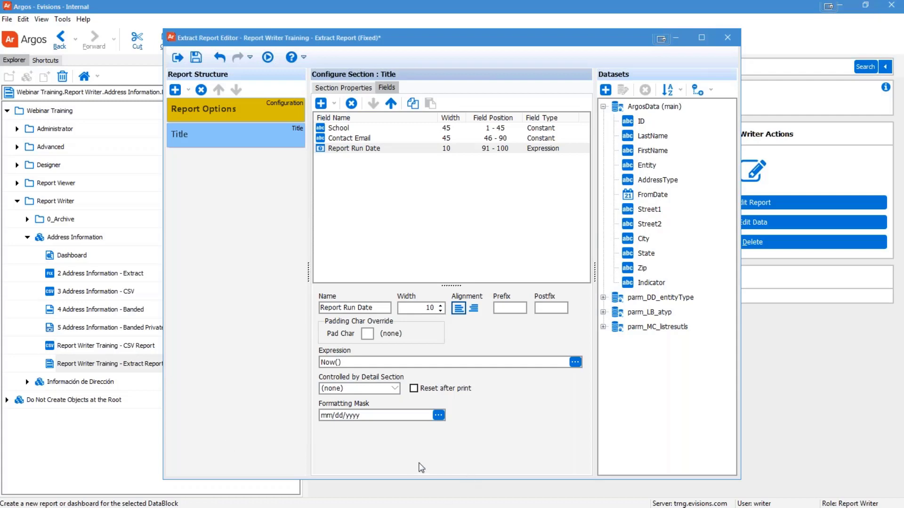
pyautogui.click(425, 308)
pyautogui.click(439, 416)
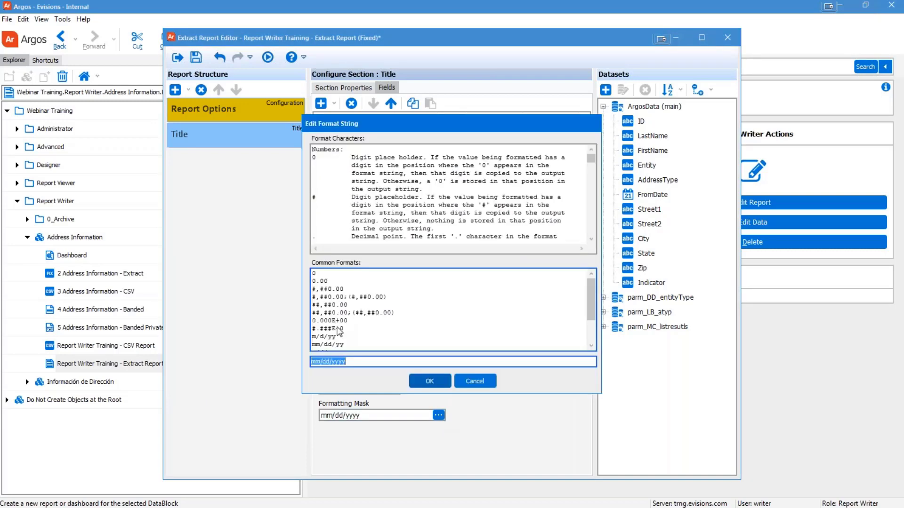
pyautogui.click(329, 288)
pyautogui.moveTo(333, 306); pyautogui.dragTo(339, 336)
pyautogui.scroll(-2, 445, 321)
pyautogui.scroll(2, 442, 316)
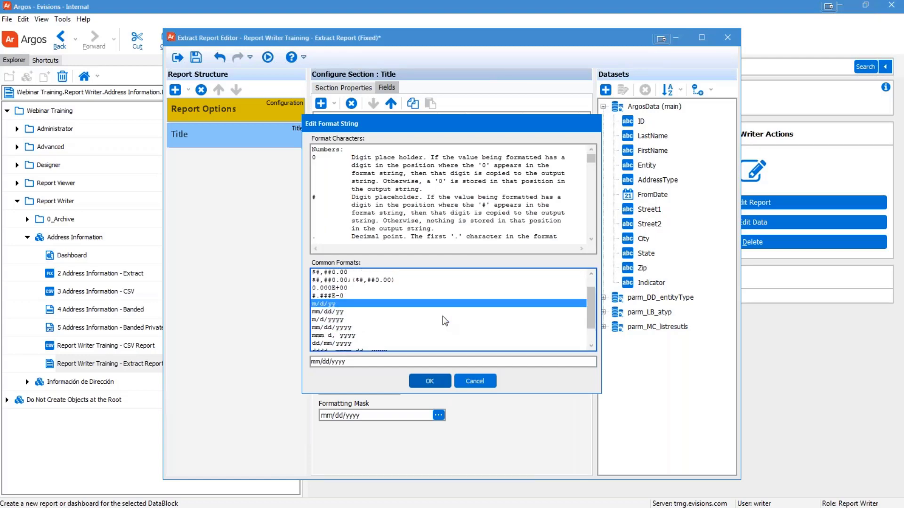
pyautogui.scroll(-10, 399, 176)
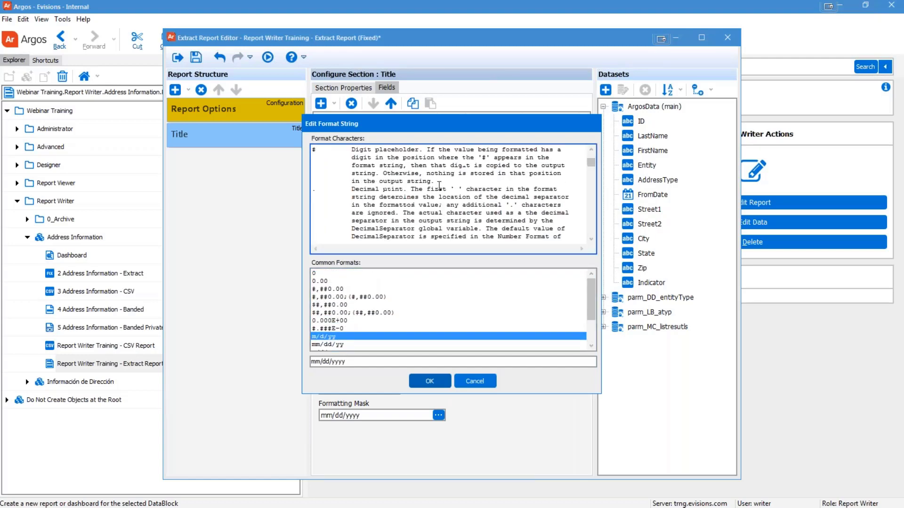
pyautogui.scroll(-5, 439, 187)
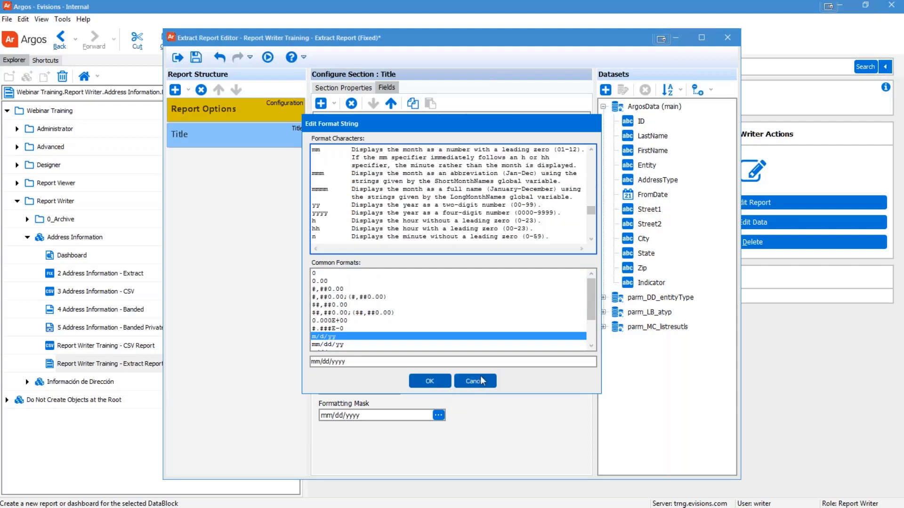
pyautogui.click(481, 382)
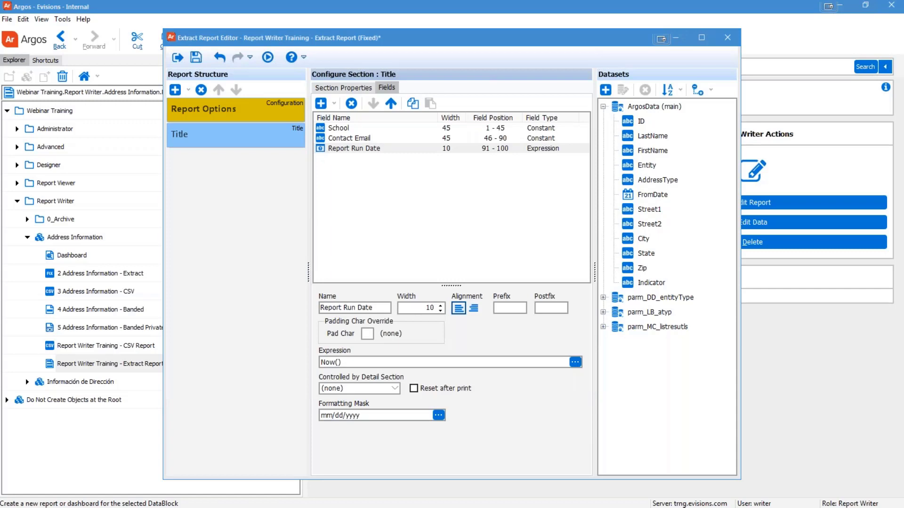
pyautogui.click(207, 138)
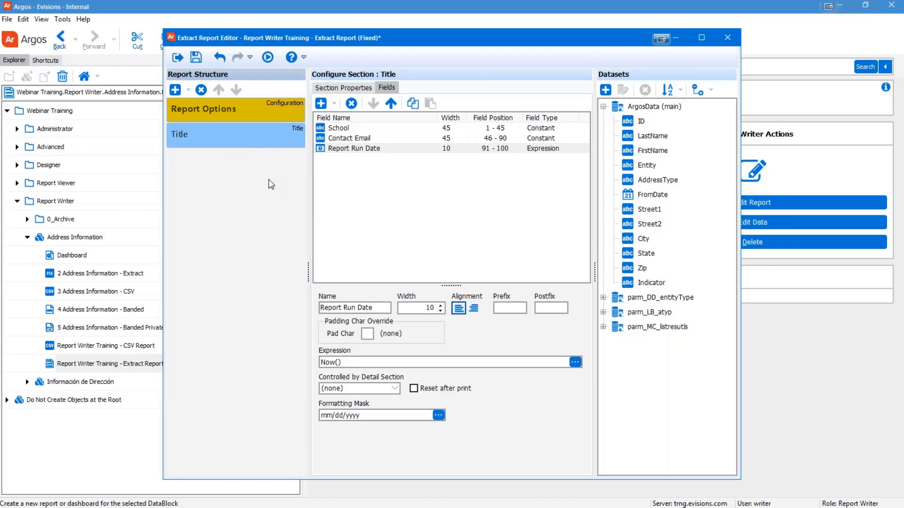
# Step: Add a child section under Title, rename it Comments, and show its empty field list
pyautogui.click(187, 90)
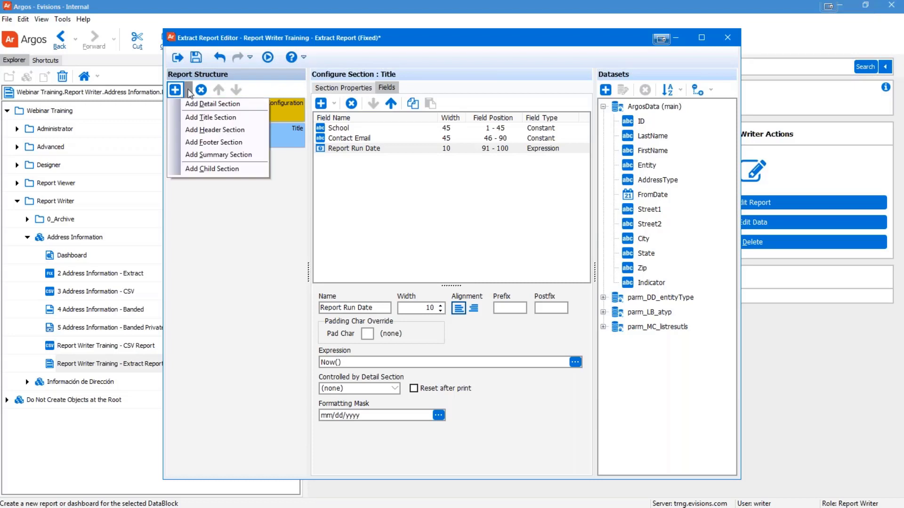
pyautogui.click(219, 171)
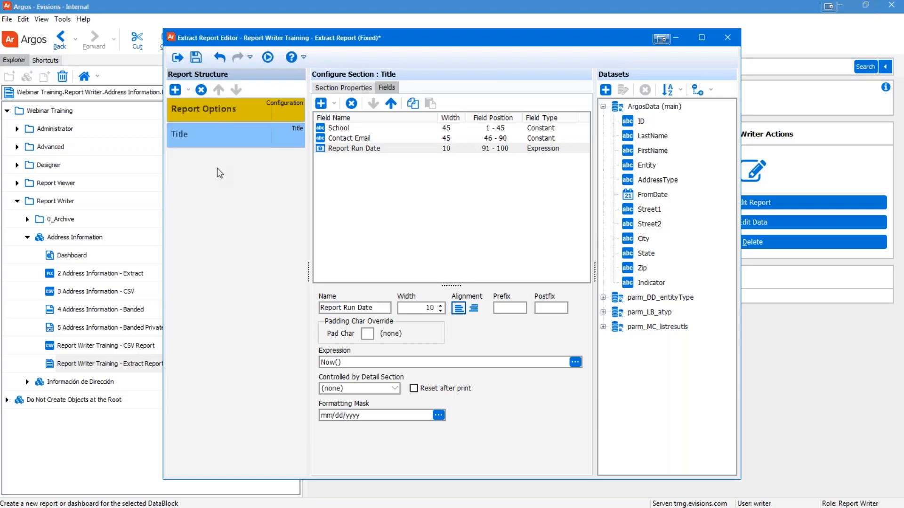
pyautogui.click(343, 87)
pyautogui.moveTo(336, 113); pyautogui.dragTo(286, 113)
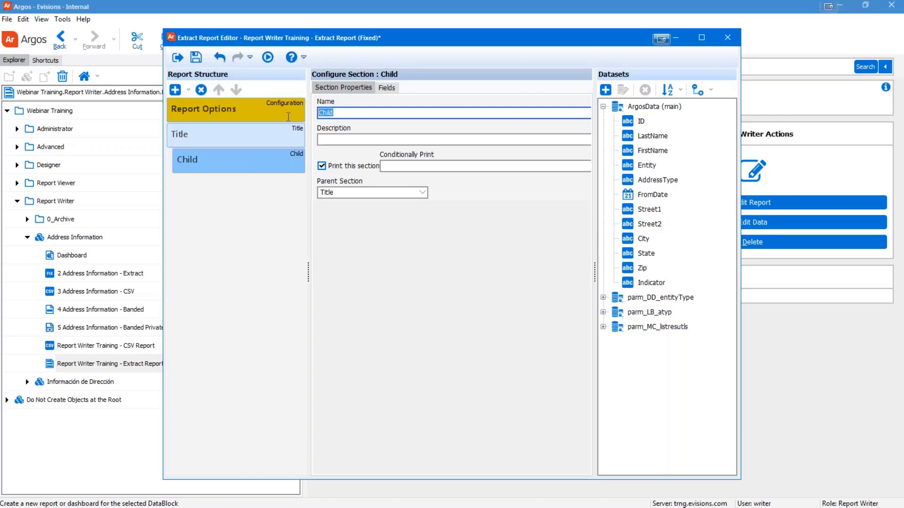
pyautogui.write('Comments')
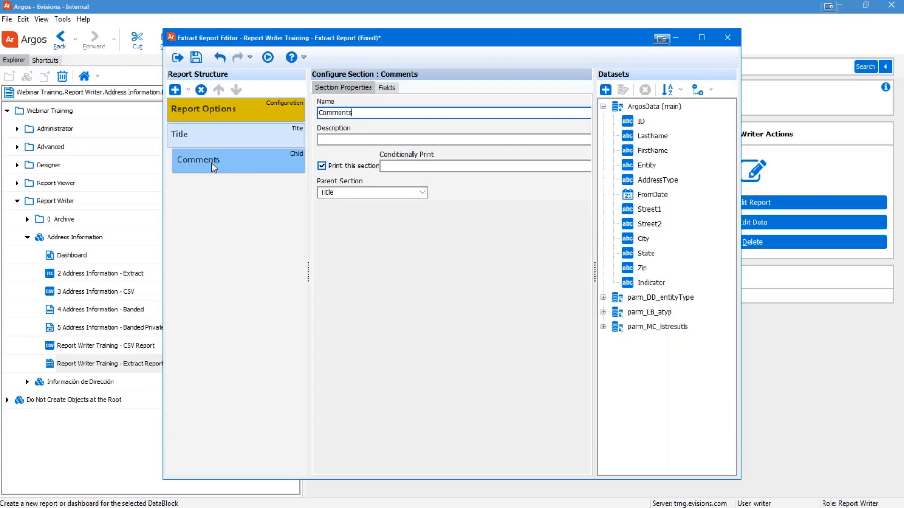
pyautogui.click(387, 88)
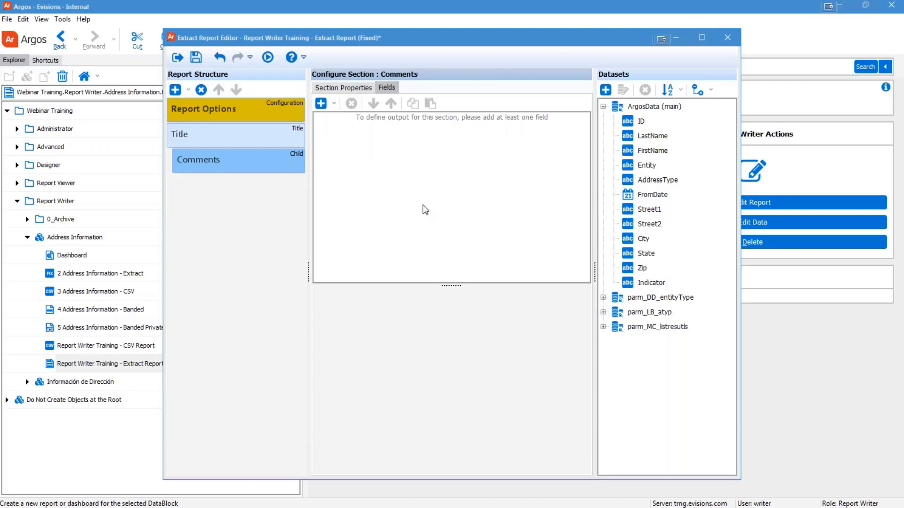
# Step: Add parm_MM_comments as a Variable field in the Comments section with width 100
pyautogui.click(335, 104)
pyautogui.click(358, 166)
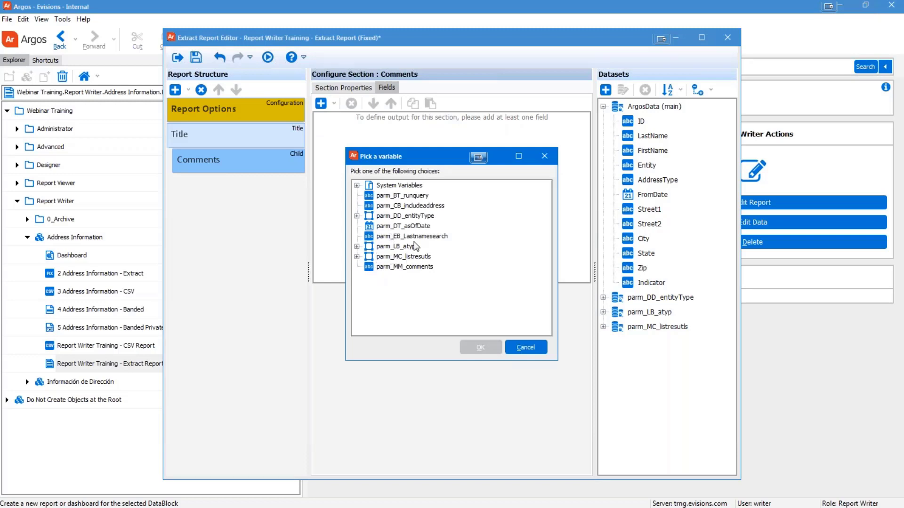
pyautogui.click(377, 269)
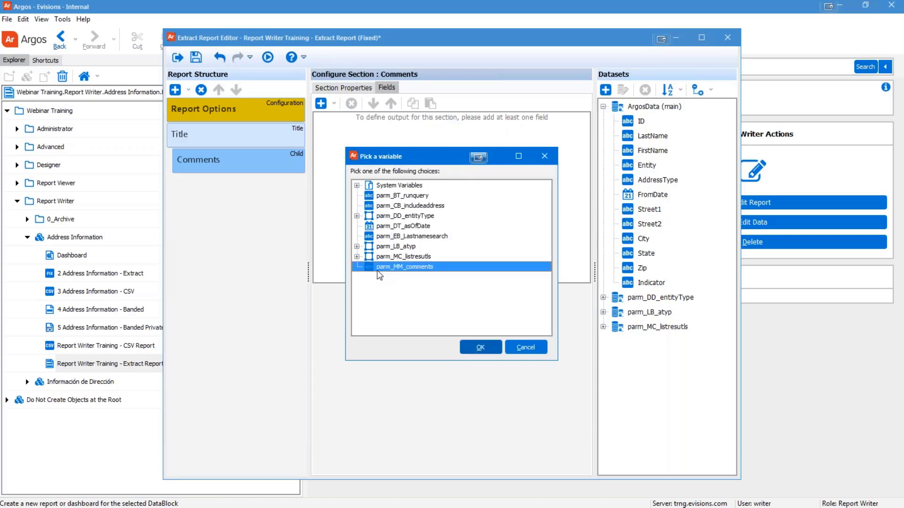
pyautogui.click(469, 344)
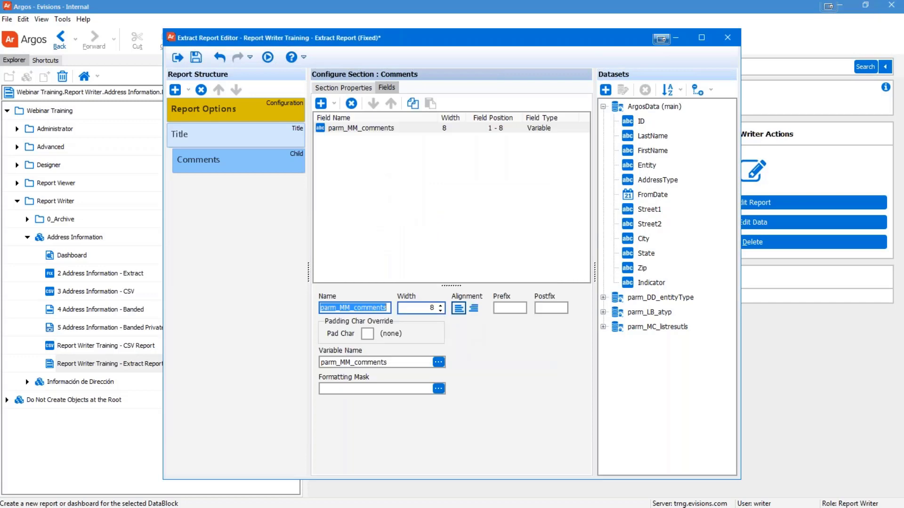
pyautogui.press('Tab')
pyautogui.write('100')
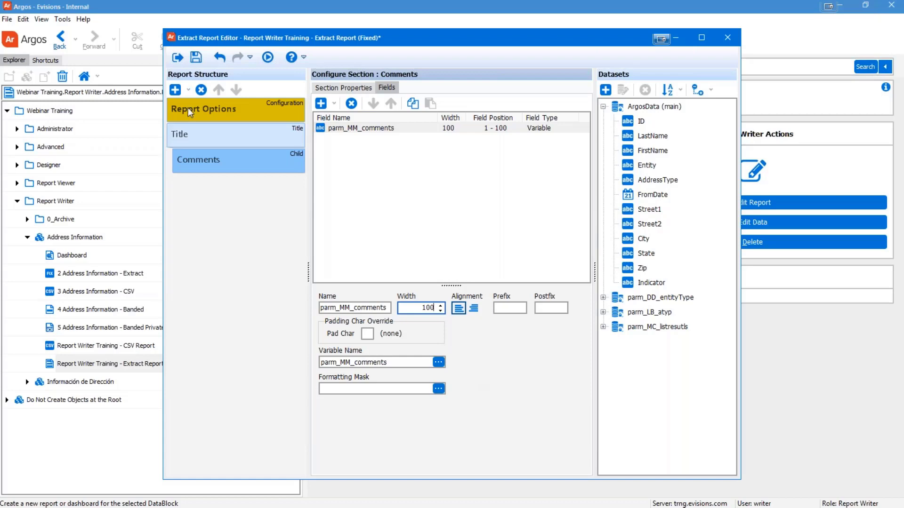
# Step: Insert a Detail section, keep ArgosData as its associated dataset, and view its empty field list
pyautogui.click(175, 90)
pyautogui.click(200, 104)
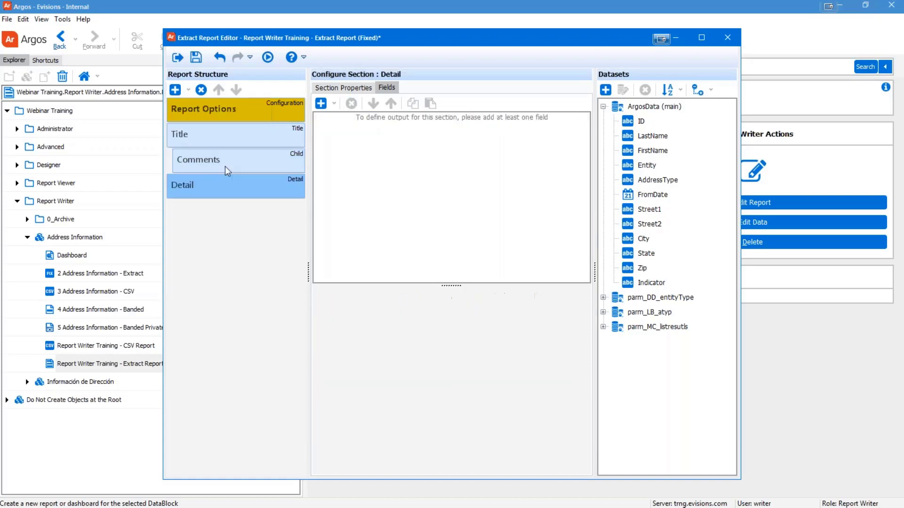
pyautogui.click(327, 88)
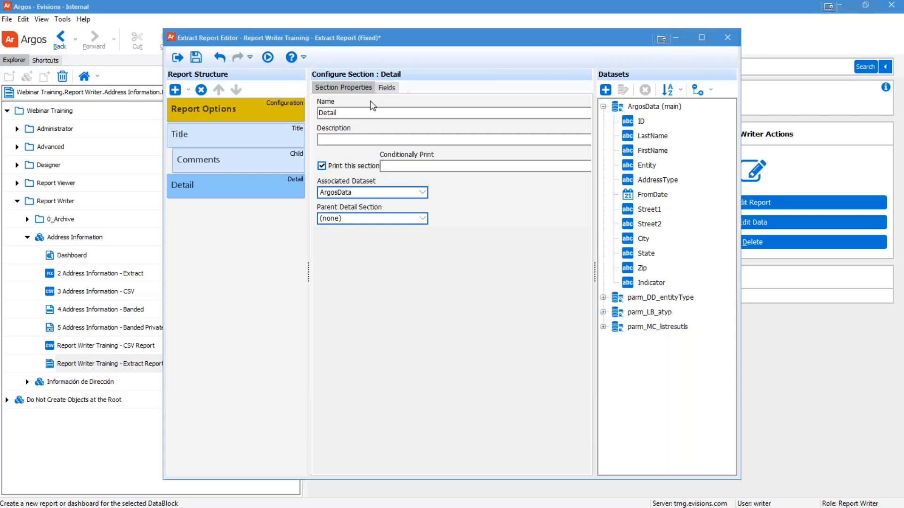
pyautogui.moveTo(372, 113); pyautogui.dragTo(224, 109)
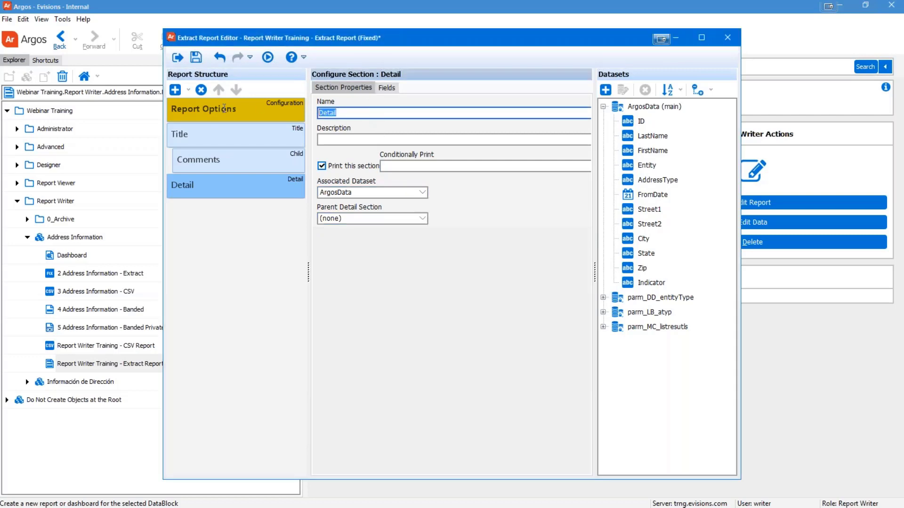
pyautogui.click(415, 194)
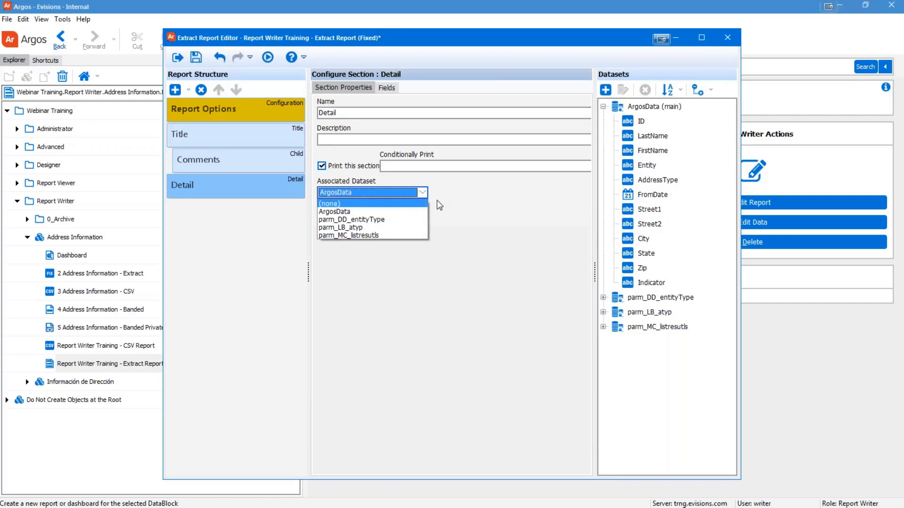
pyautogui.click(487, 205)
pyautogui.click(378, 112)
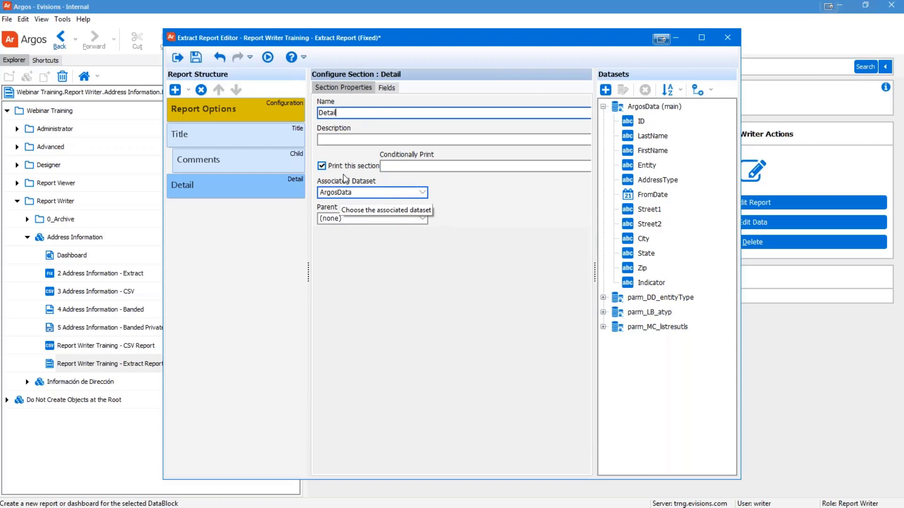
pyautogui.click(387, 89)
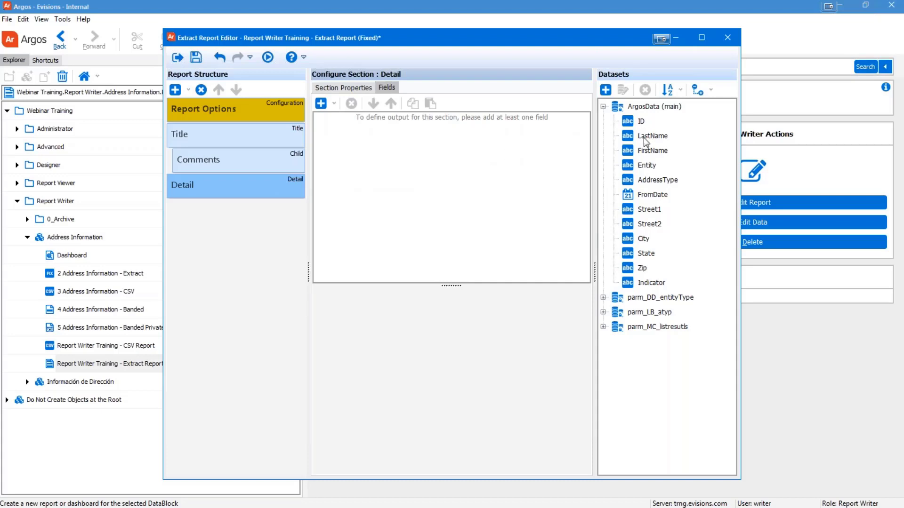
# Step: Add ID, LastName, FirstName, City, State and Zip from ArgosData to the Detail fields
pyautogui.moveTo(644, 139)
pyautogui.mouseDown()
pyautogui.moveTo(481, 146)
pyautogui.moveTo(641, 145)
pyautogui.mouseUp()
pyautogui.doubleClick(636, 123)
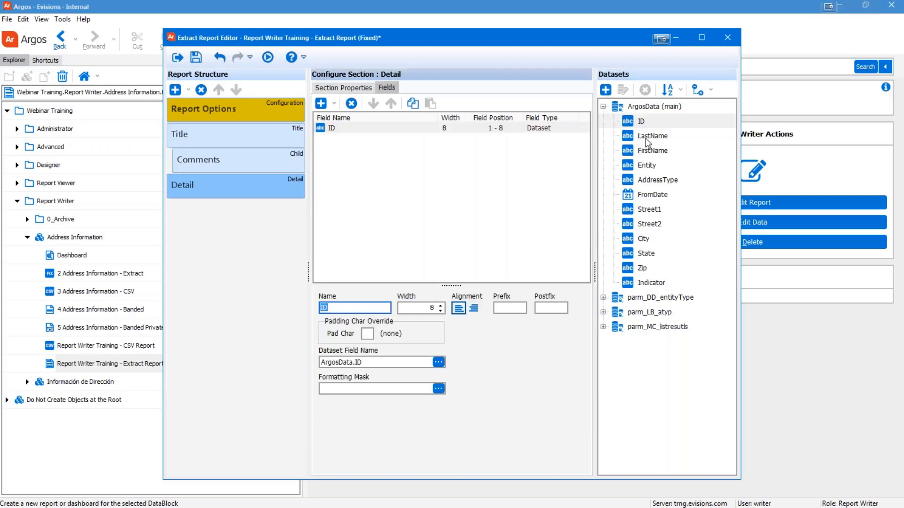
pyautogui.doubleClick(648, 137)
pyautogui.click(650, 151)
pyautogui.doubleClick(650, 151)
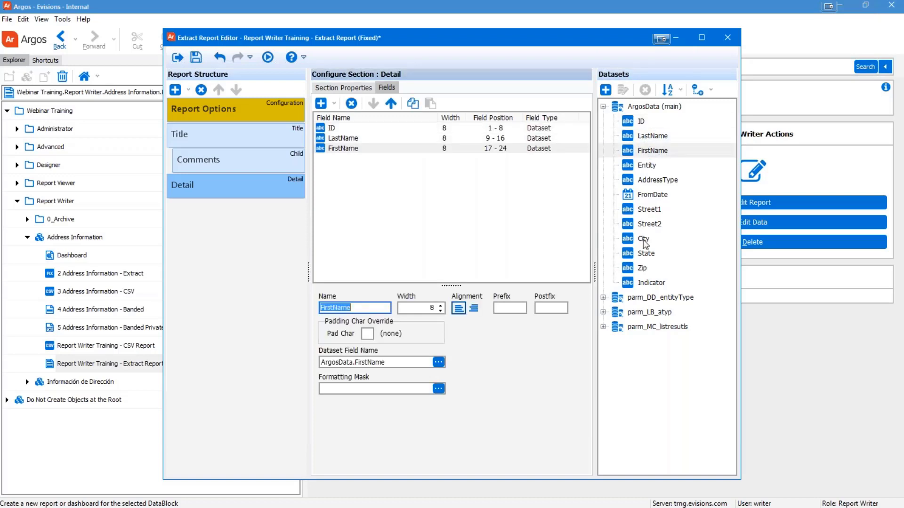
pyautogui.click(644, 240)
pyautogui.doubleClick(643, 242)
pyautogui.doubleClick(645, 253)
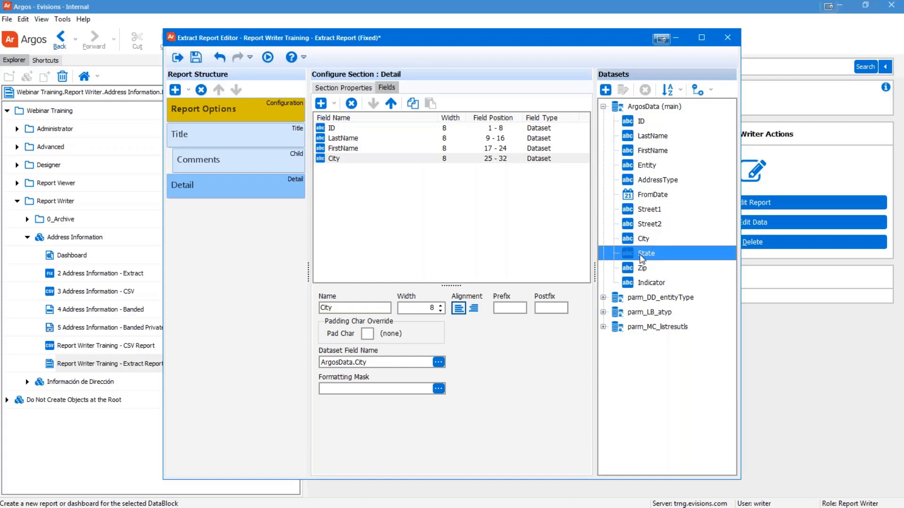
pyautogui.doubleClick(642, 268)
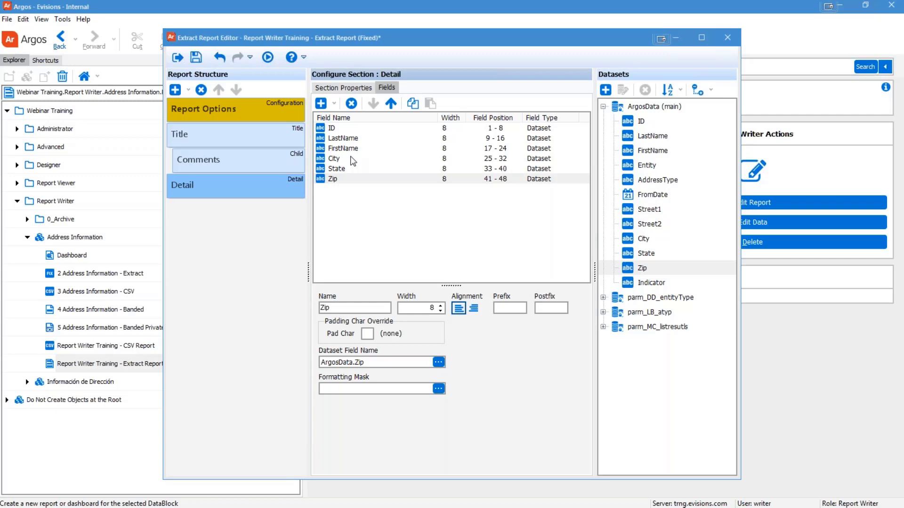
# Step: Set Detail field widths to LastName 25, ID 15 and FirstName 15
pyautogui.click(342, 139)
pyautogui.click(432, 308)
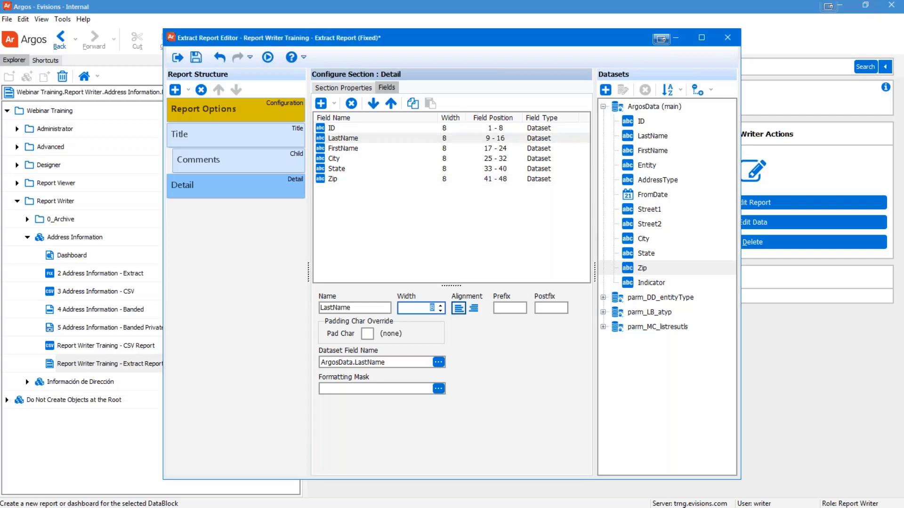
pyautogui.write('25')
pyautogui.press('Tab')
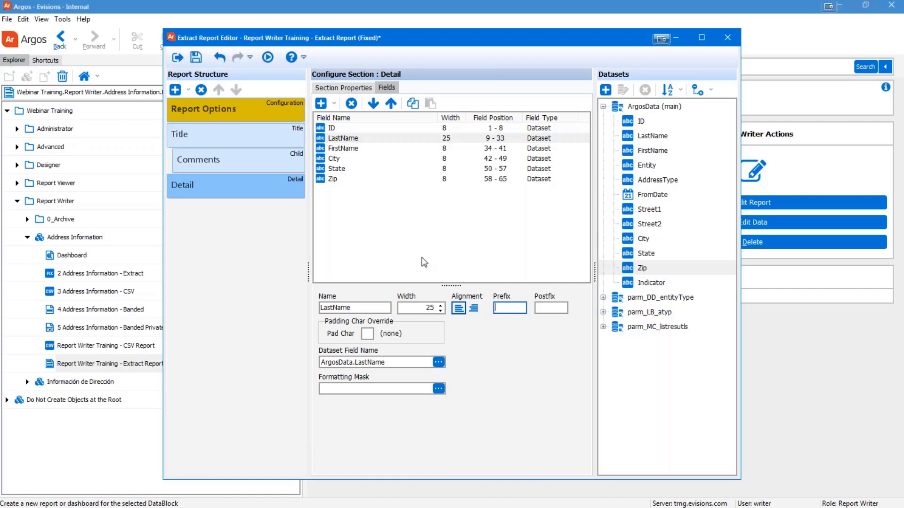
pyautogui.click(349, 129)
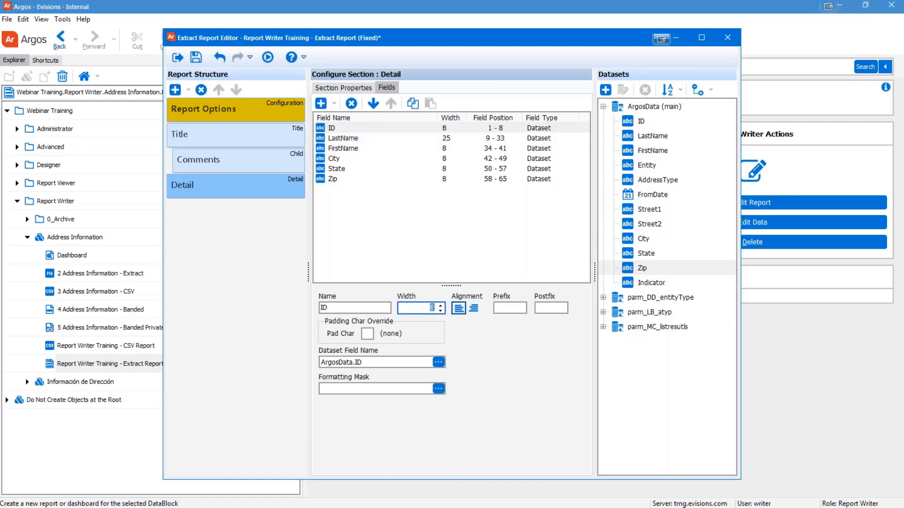
pyautogui.write('15')
pyautogui.press('Tab')
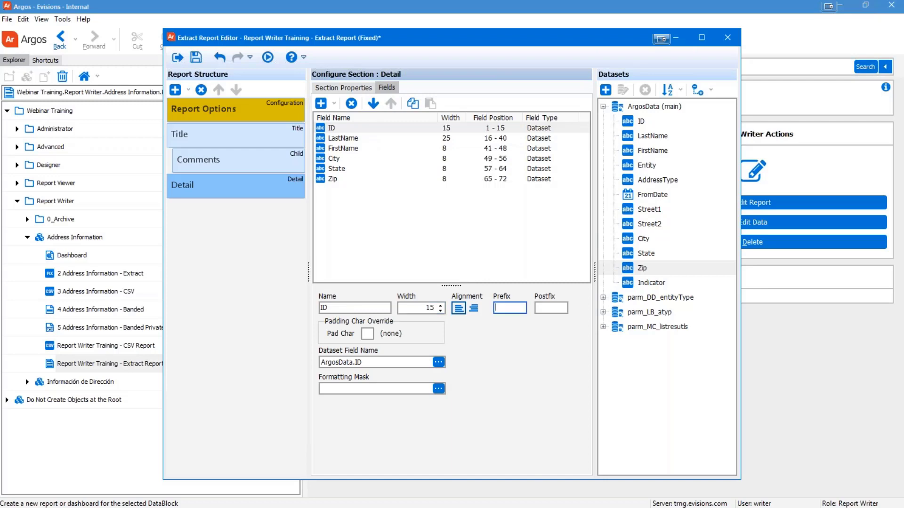
pyautogui.click(355, 141)
pyautogui.click(354, 149)
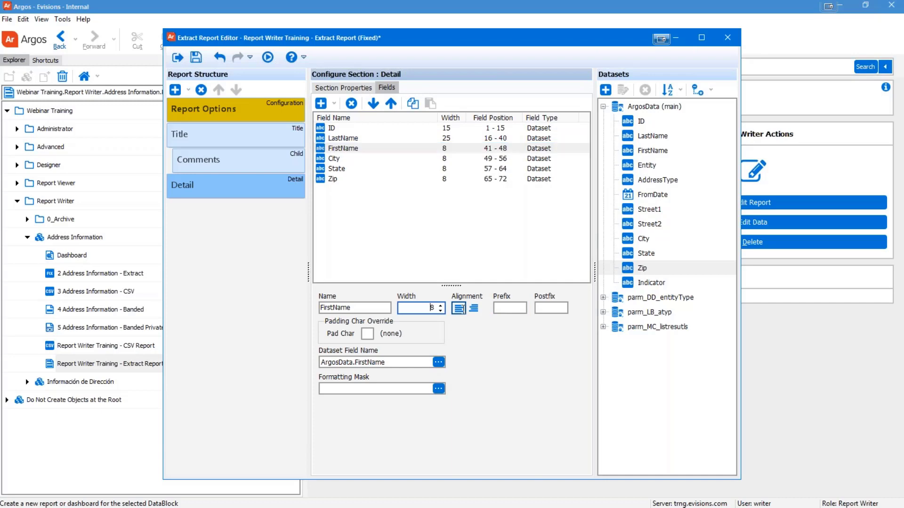
pyautogui.write('15')
# Step: Set Detail field widths to City 35, State 4 and Zip 10
pyautogui.click(339, 160)
pyautogui.click(431, 308)
pyautogui.write('35')
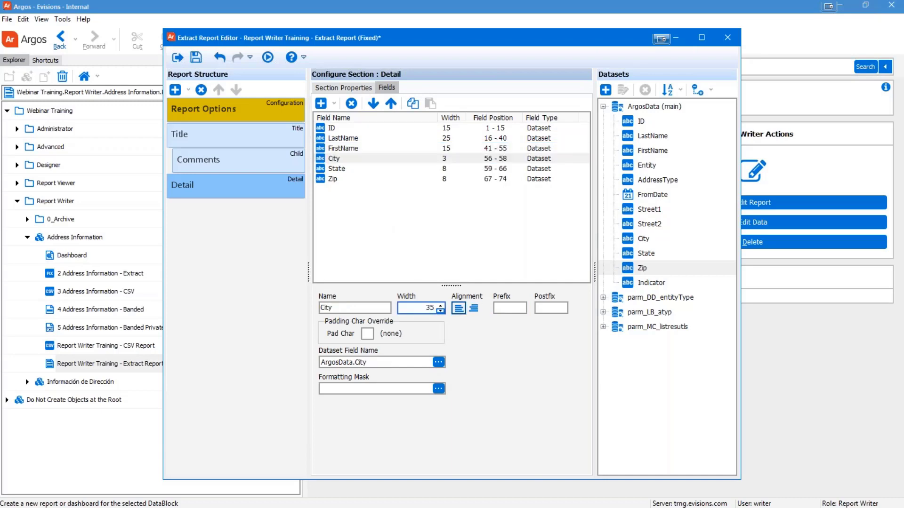
pyautogui.click(338, 172)
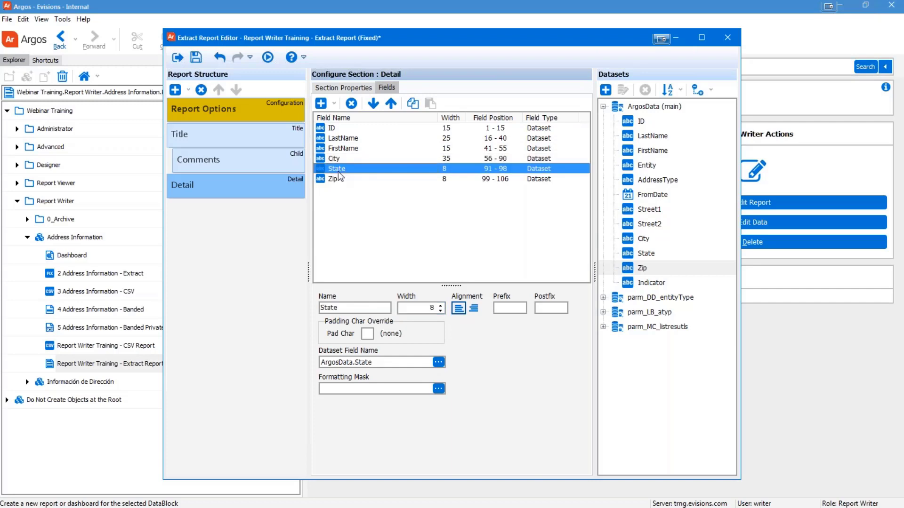
pyautogui.click(445, 308)
pyautogui.write('4')
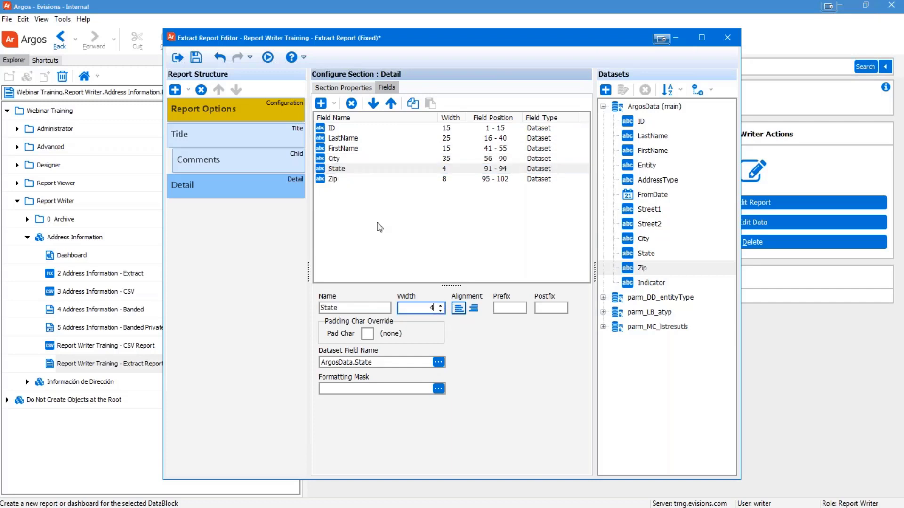
pyautogui.click(335, 179)
pyautogui.click(444, 308)
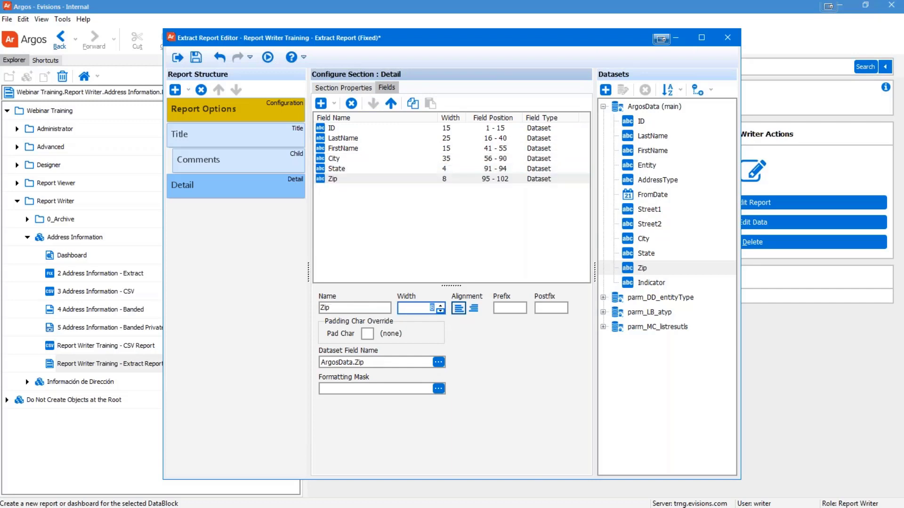
pyautogui.write('10')
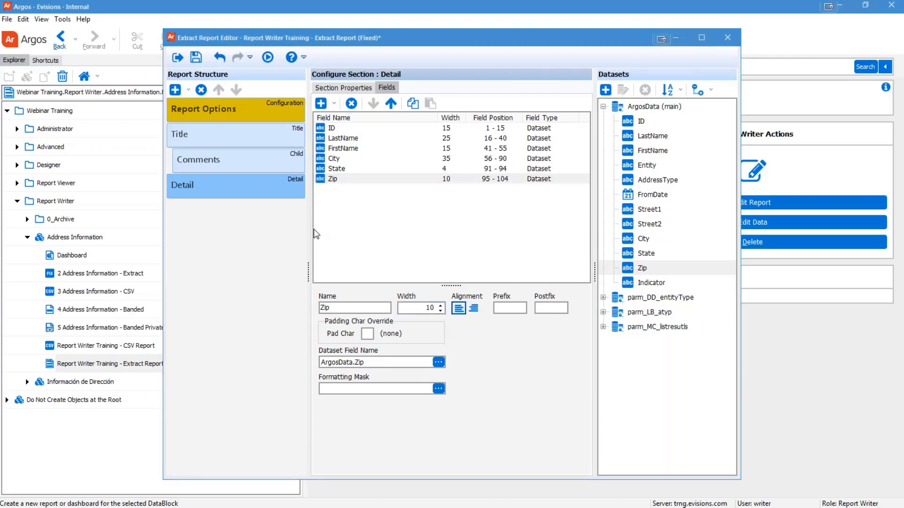
# Step: Run the report with As of Date 01/01/01 and all address types selected
pyautogui.click(267, 58)
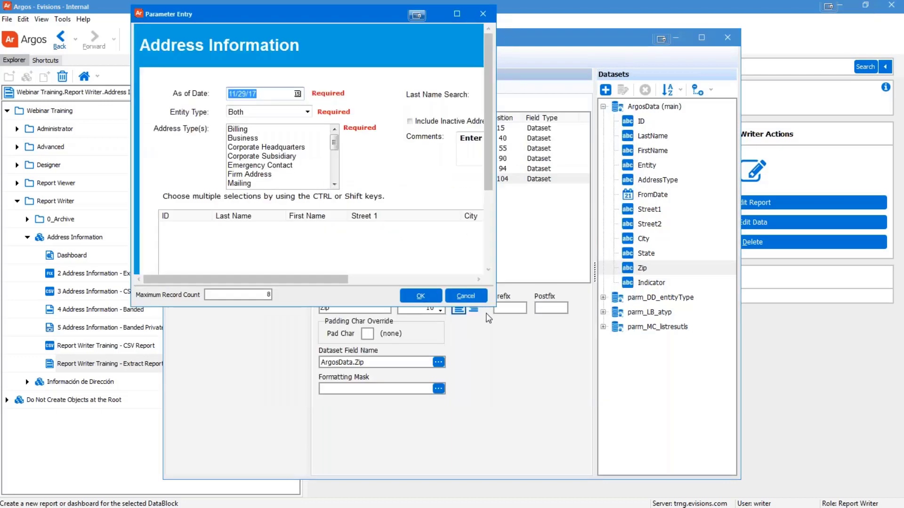
pyautogui.moveTo(496, 306); pyautogui.dragTo(779, 474)
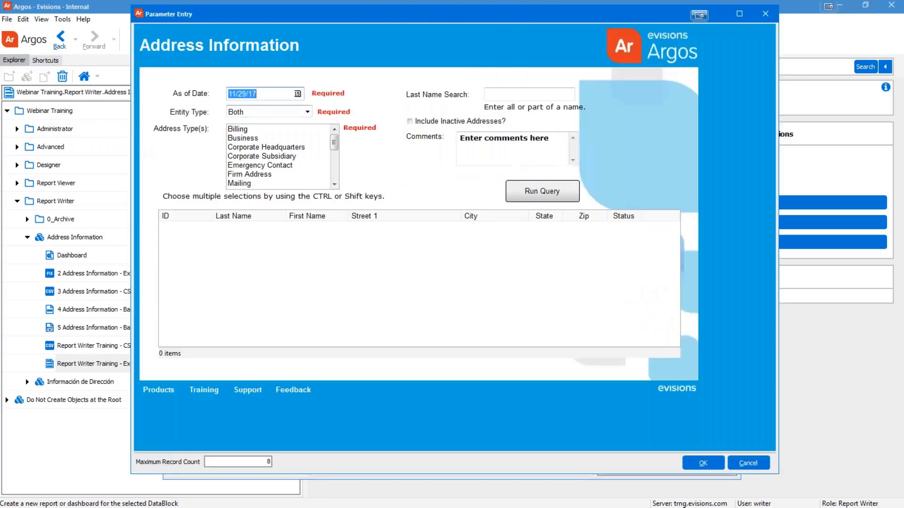
pyautogui.write('01/01/01')
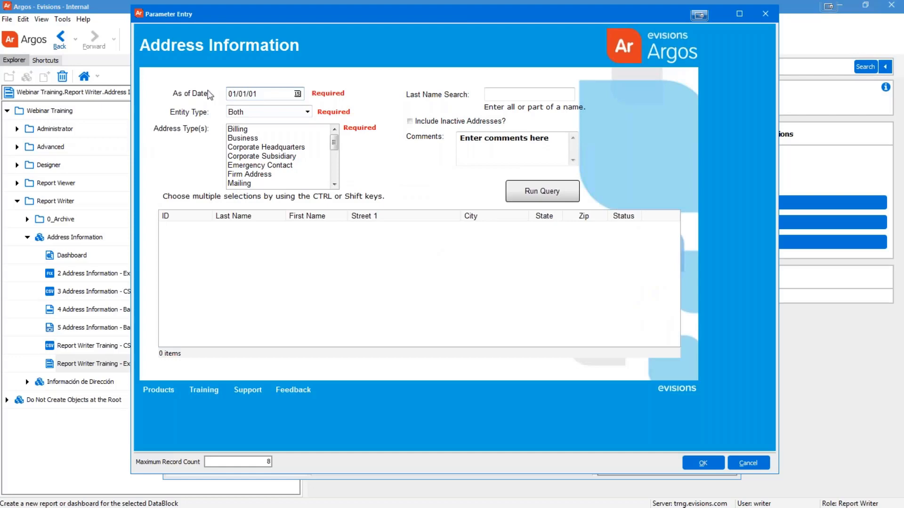
pyautogui.click(251, 159)
pyautogui.hotkey('ctrl', 'a')
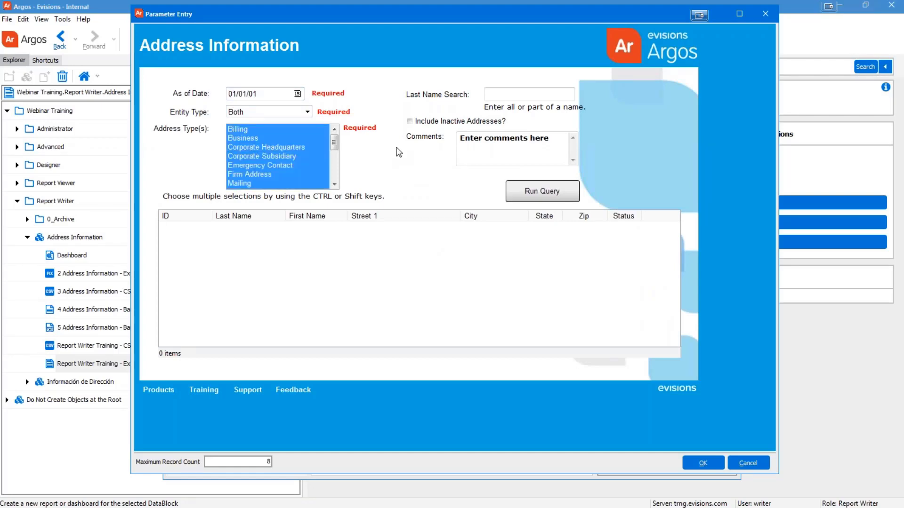
# Step: Enter the comment 'November 2017 Training', limit output to 100 records, and generate the preview
pyautogui.click(510, 138)
pyautogui.hotkey('ctrl', 'a')
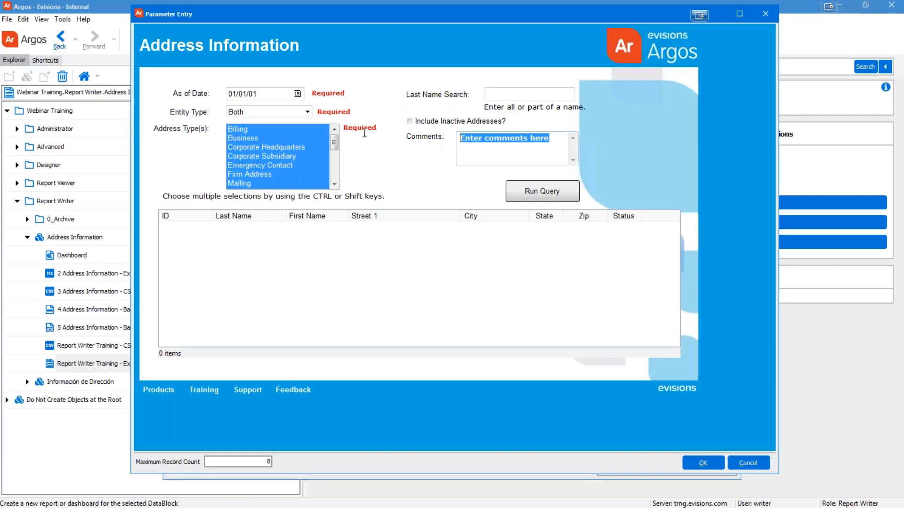
pyautogui.write('November ')
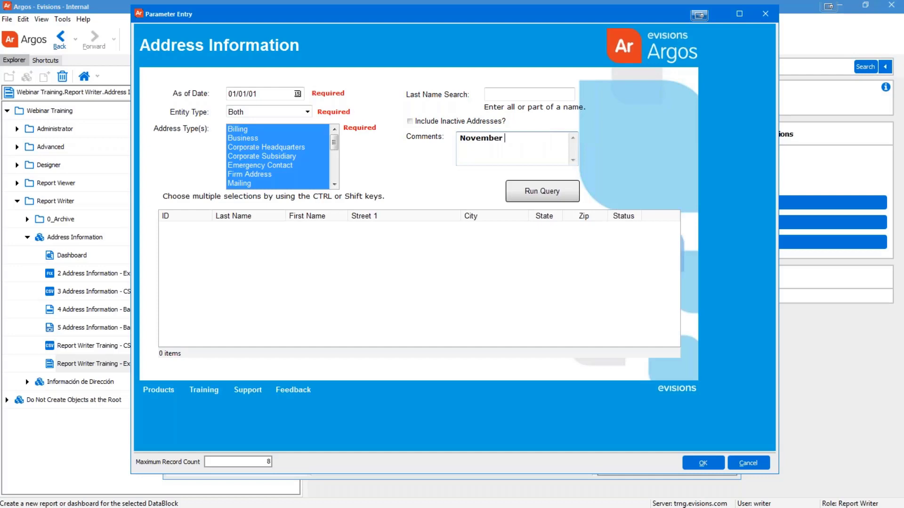
pyautogui.write('2017 Training')
pyautogui.doubleClick(266, 462)
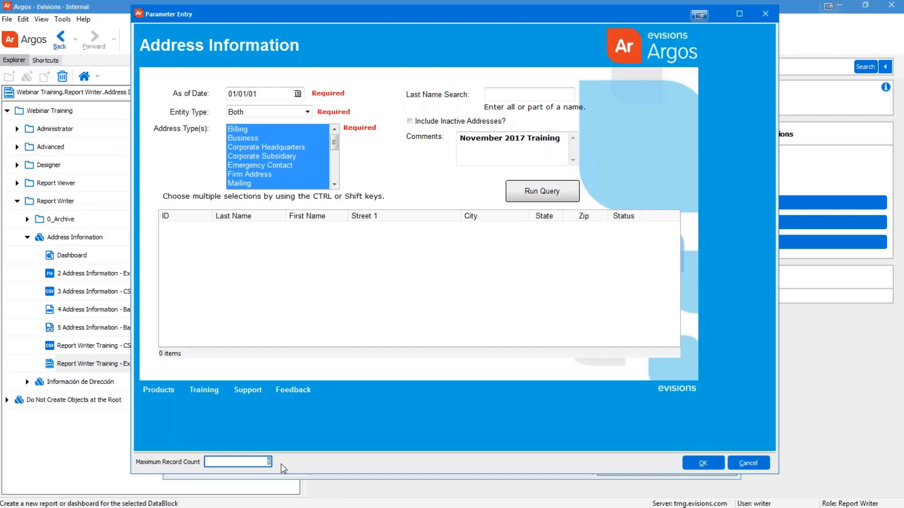
pyautogui.write('100')
pyautogui.press('Return')
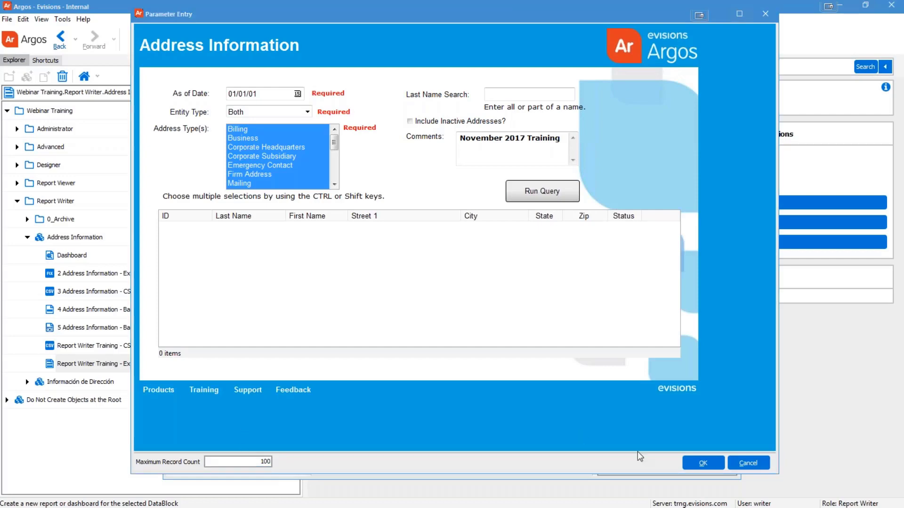
pyautogui.click(703, 462)
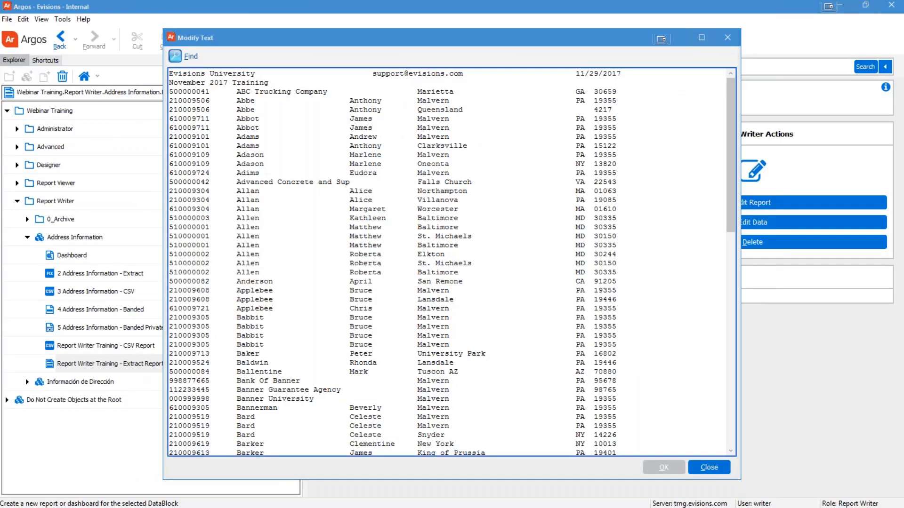
# Step: Check the output's title, November 2017 Training comment and detail lines, then close the preview
pyautogui.moveTo(322, 46); pyautogui.dragTo(308, 46)
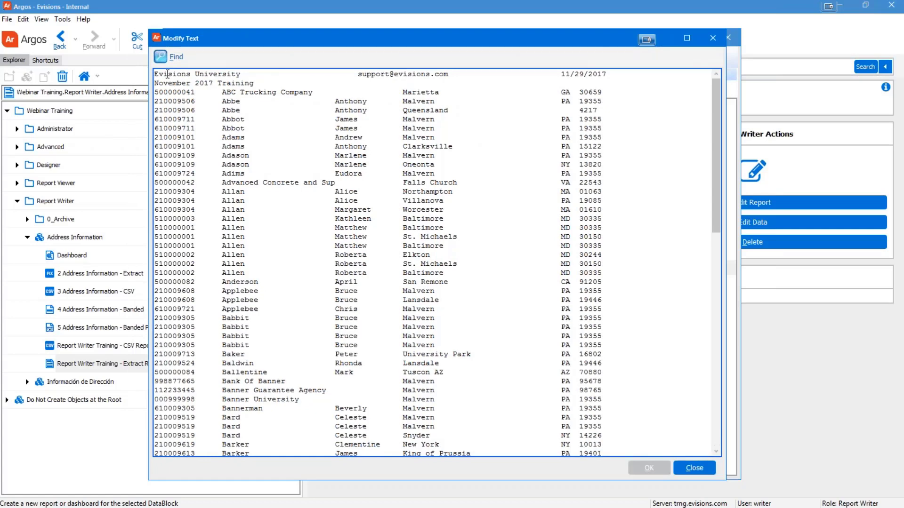
pyautogui.moveTo(155, 75); pyautogui.dragTo(612, 74)
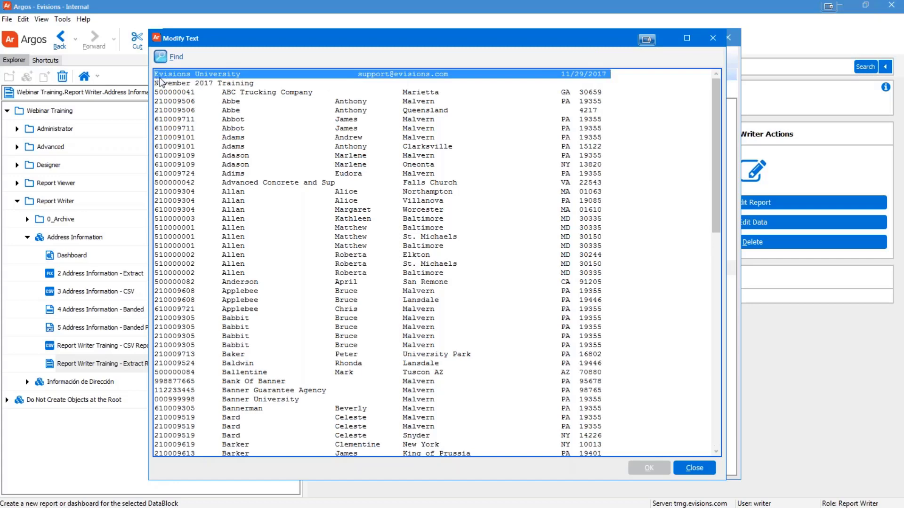
pyautogui.moveTo(156, 83); pyautogui.dragTo(157, 92)
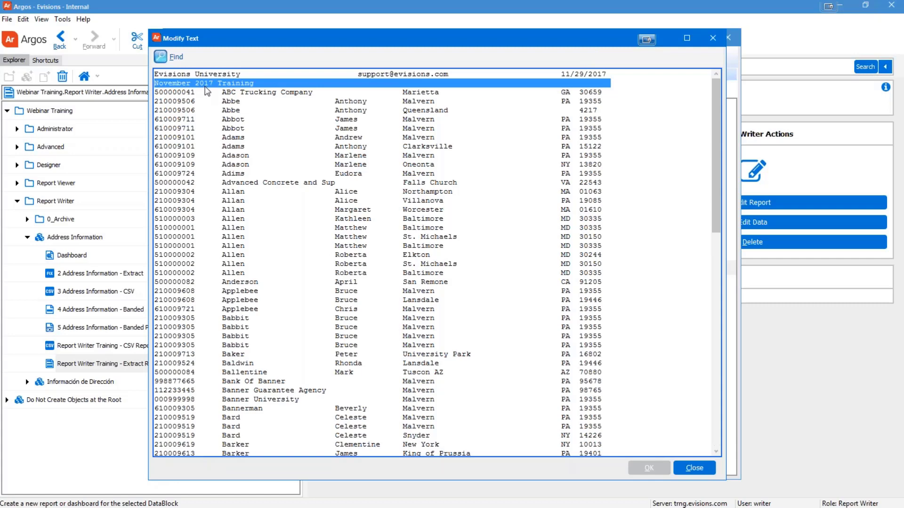
pyautogui.click(167, 94)
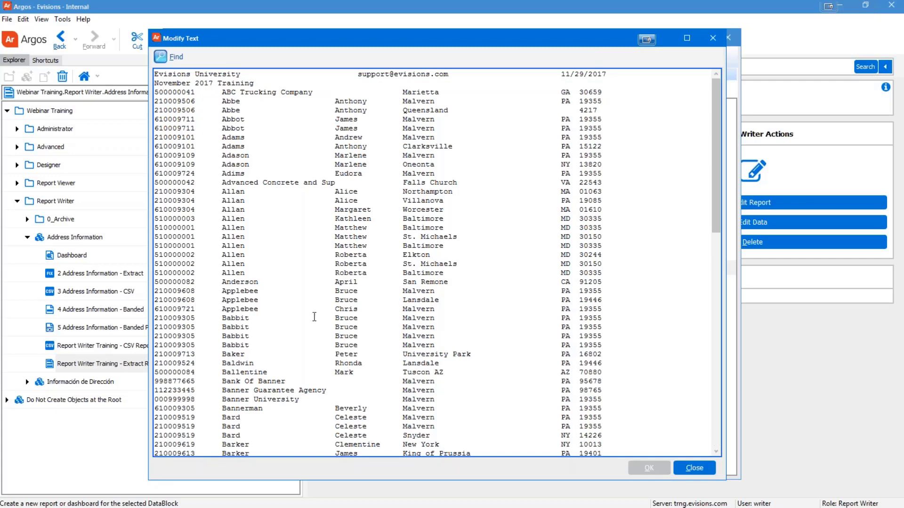
pyautogui.moveTo(336, 183); pyautogui.dragTo(222, 183)
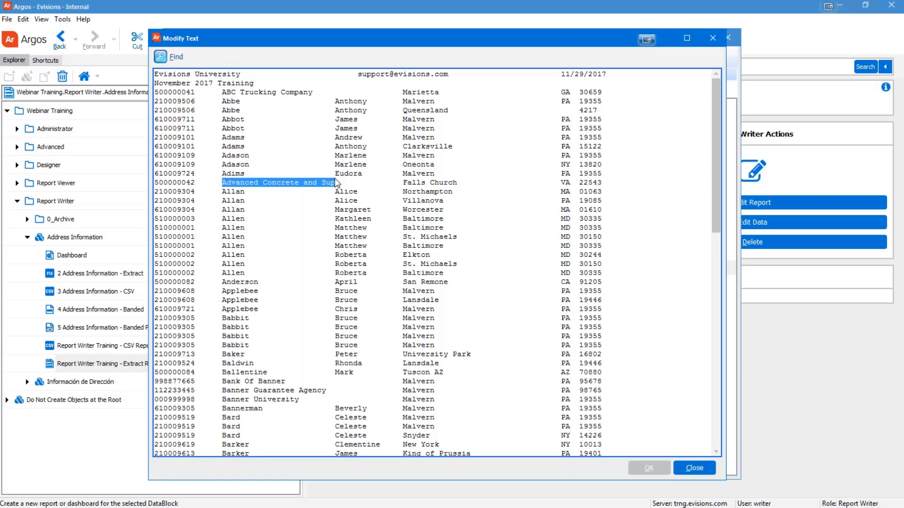
pyautogui.click(364, 246)
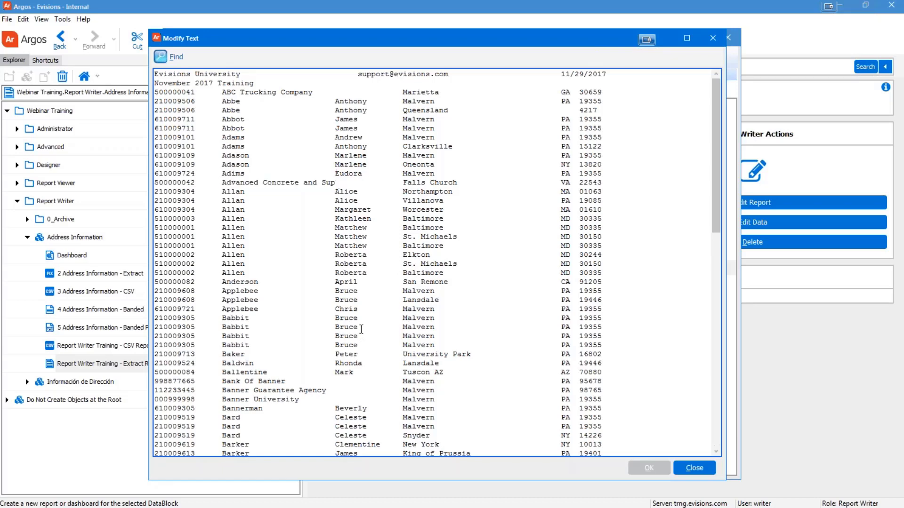
pyautogui.click(695, 467)
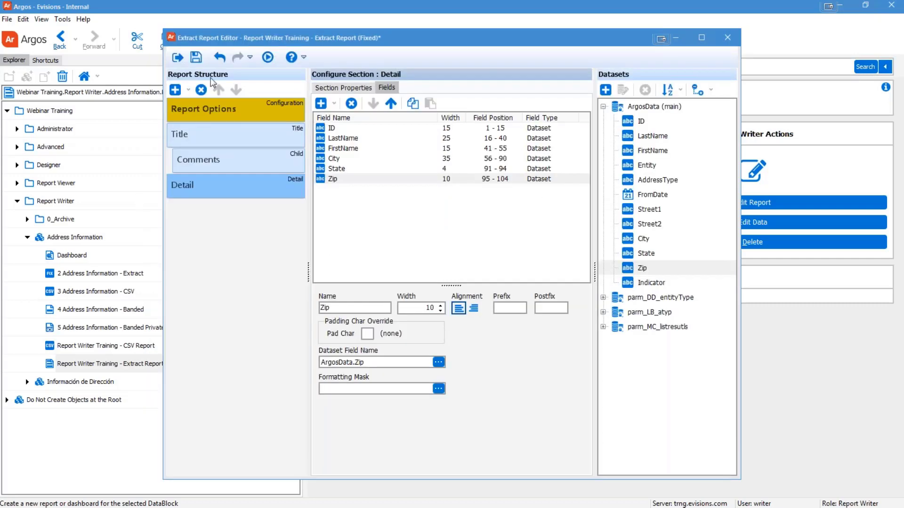
# Step: Save the Extract Report, then close its editor and the Edit Report dialog
pyautogui.click(196, 57)
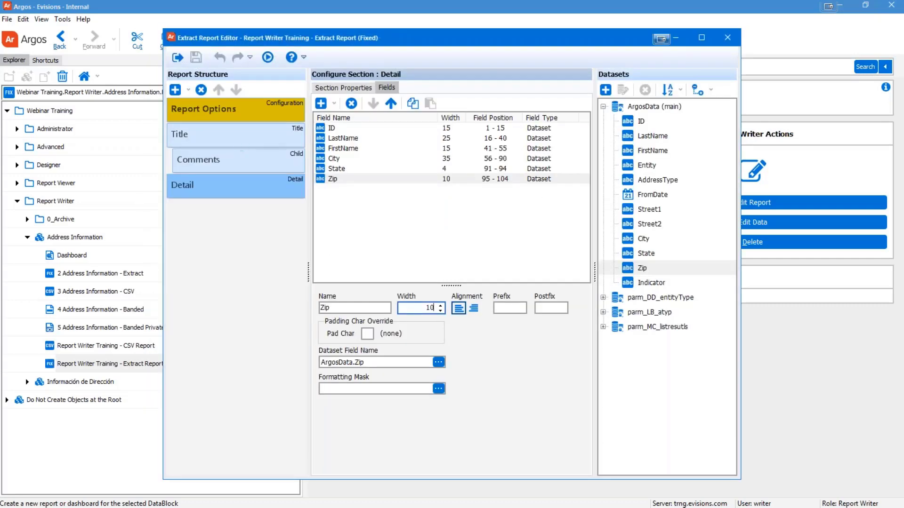
pyautogui.click(178, 57)
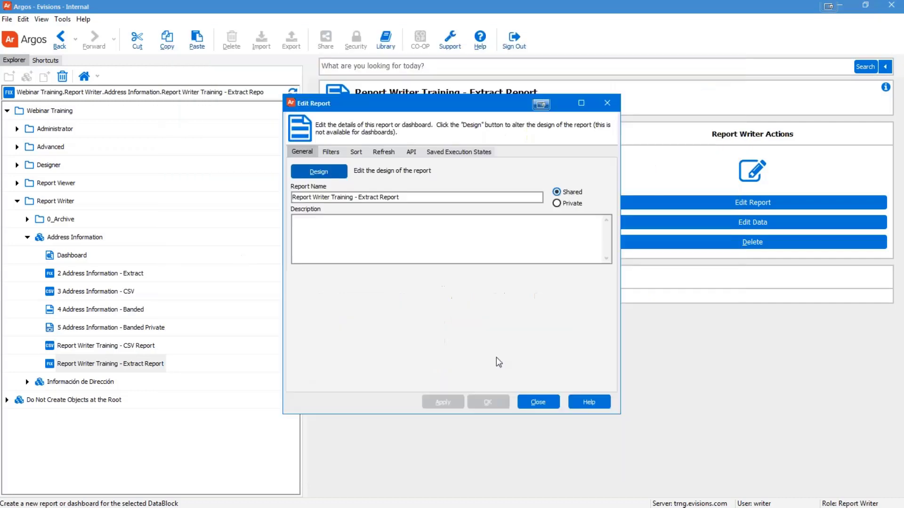
pyautogui.click(538, 402)
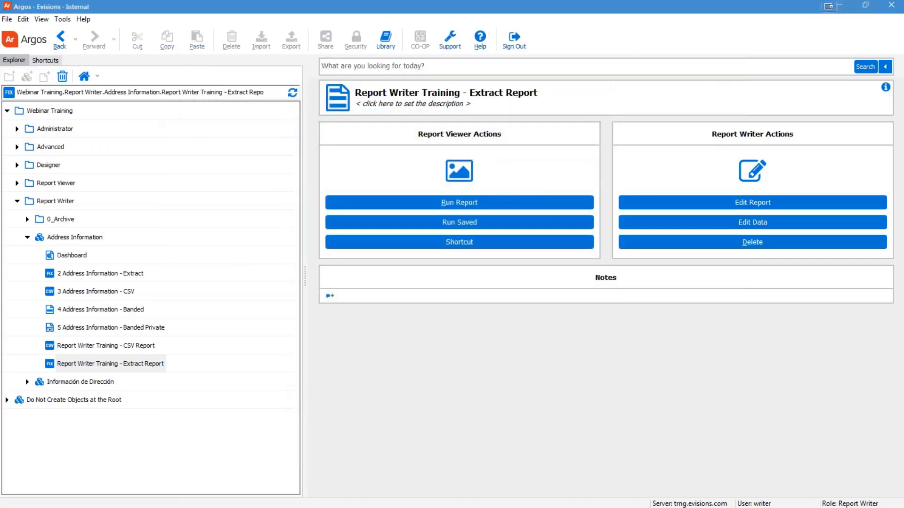
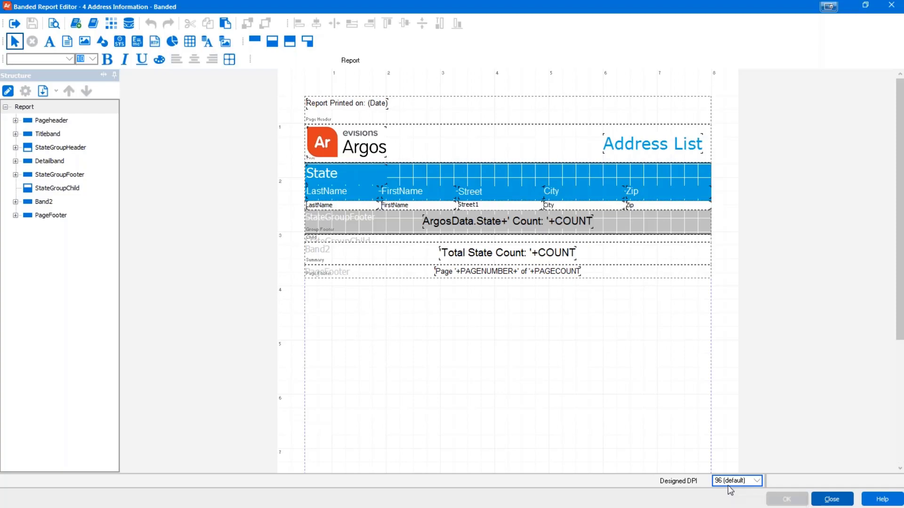
# Step: Close the old report's designer and details, then start a new report under Address Information
pyautogui.click(832, 499)
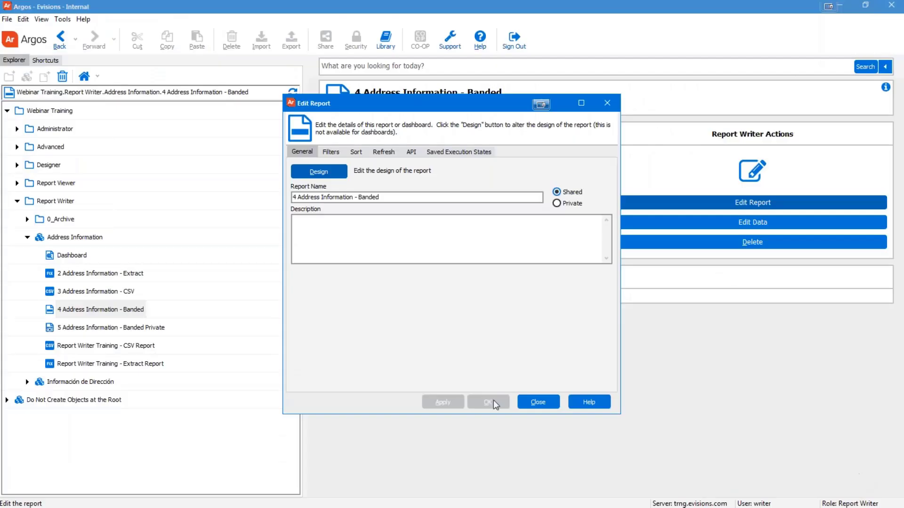
pyautogui.click(537, 403)
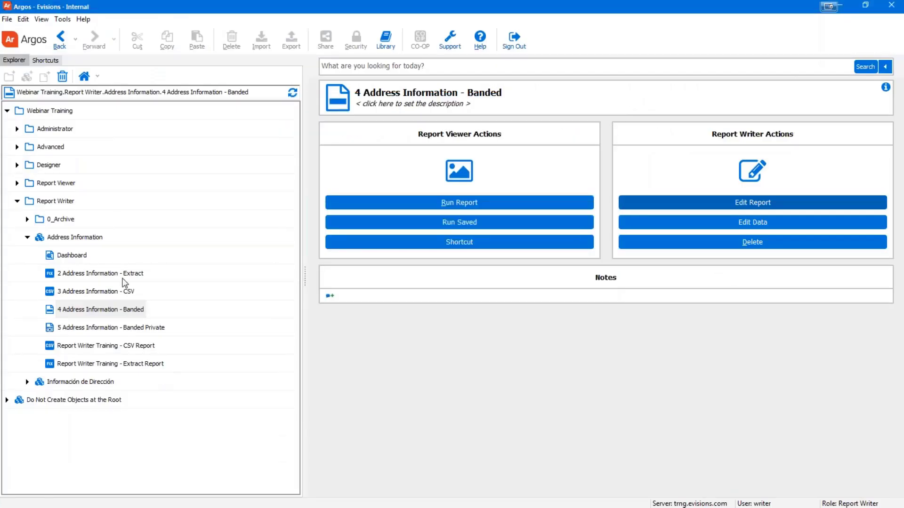
pyautogui.click(67, 238)
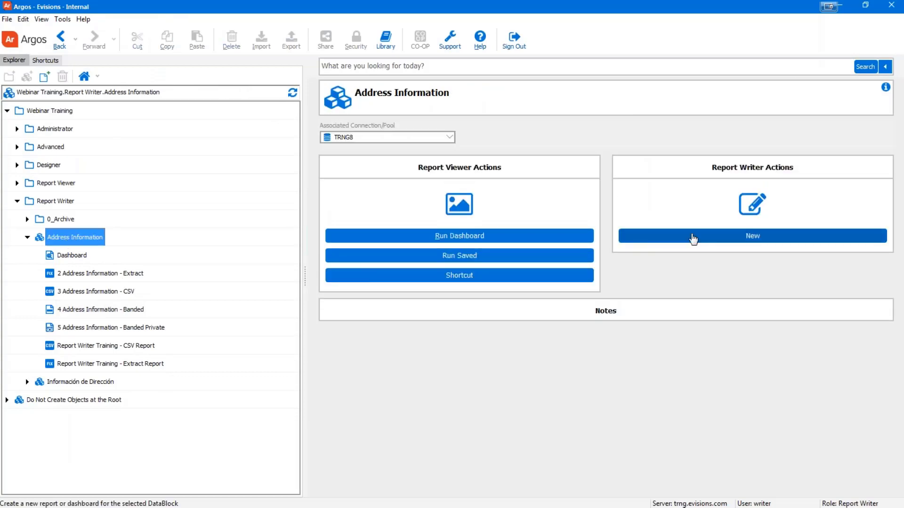
pyautogui.click(752, 236)
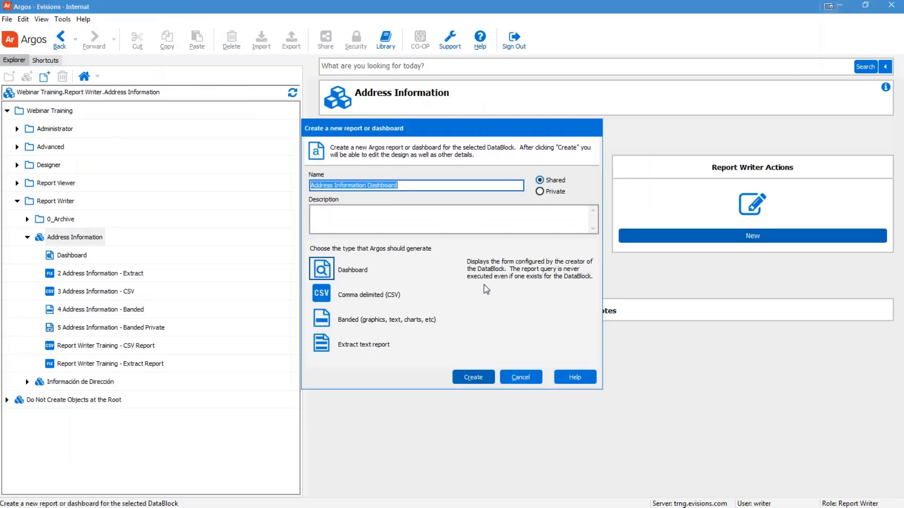
# Step: Name it 'Report Writer Training - Banded Report' and create it as a Banded report
pyautogui.moveTo(400, 186); pyautogui.dragTo(287, 185)
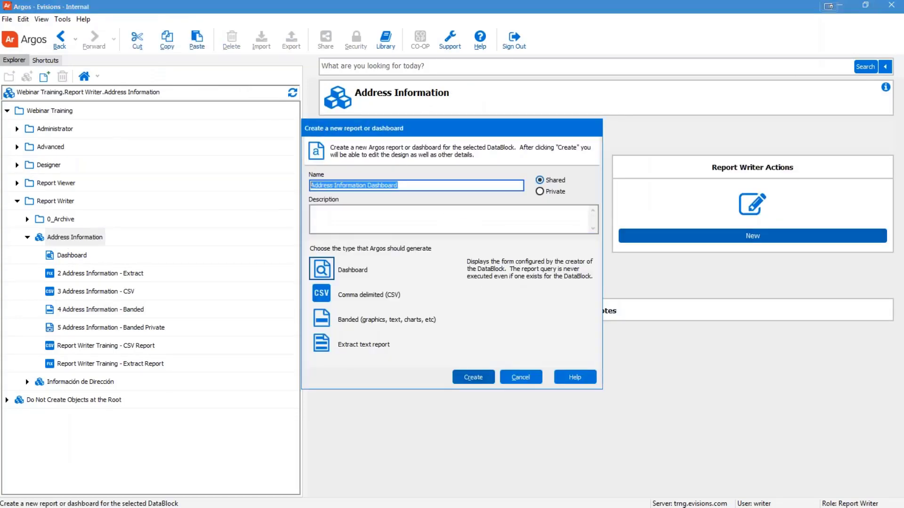
pyautogui.write('Report')
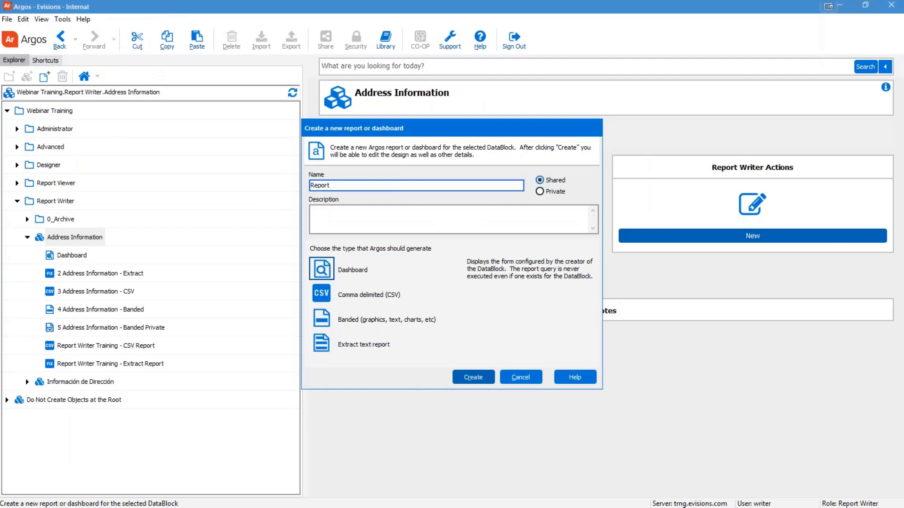
pyautogui.write(' Writer Training - Banded Report')
pyautogui.click(329, 320)
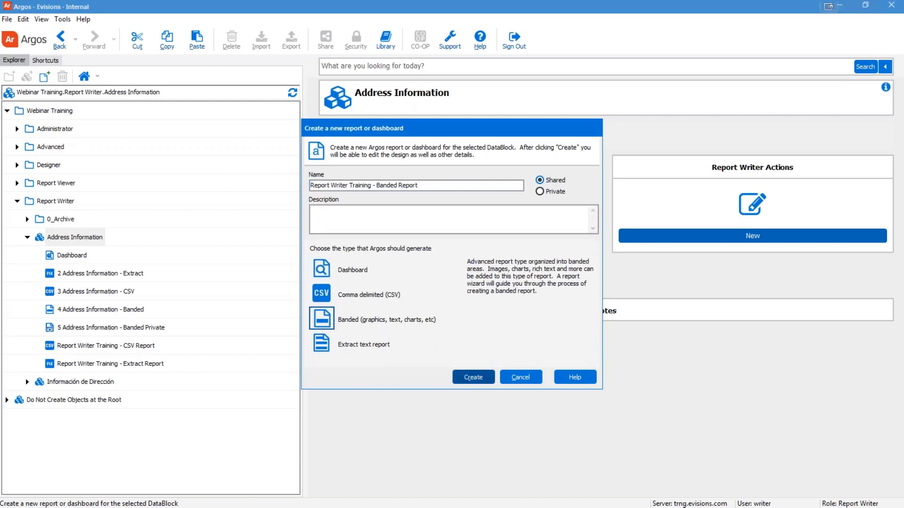
pyautogui.click(472, 377)
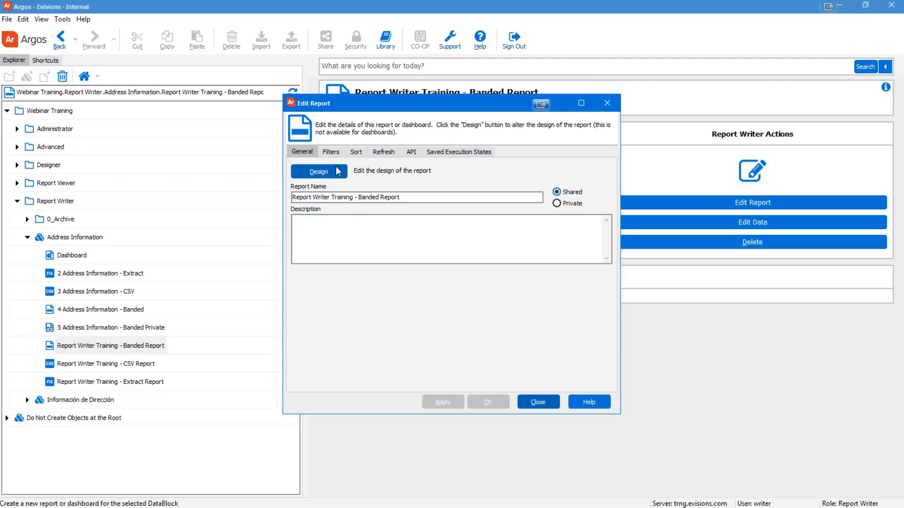
# Step: Override the query sort to order by State, City, LastName, then FirstName, all ascending
pyautogui.click(357, 153)
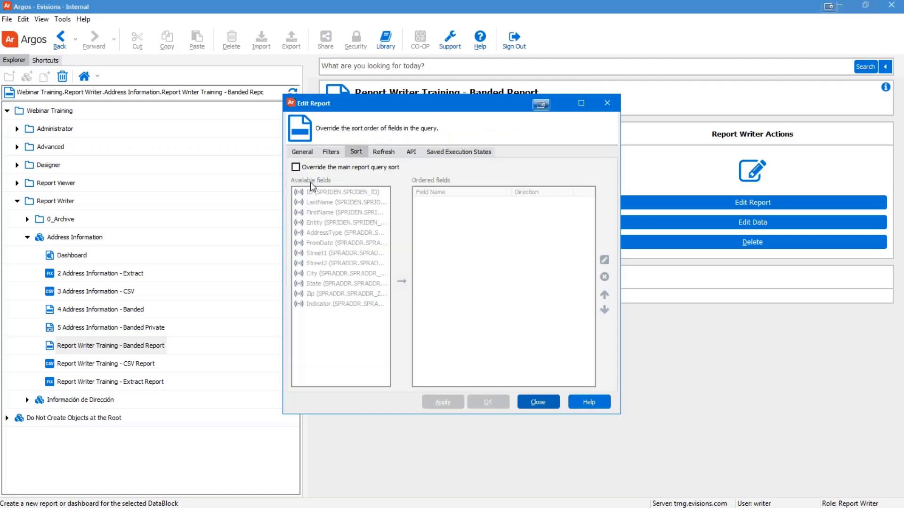
pyautogui.click(296, 167)
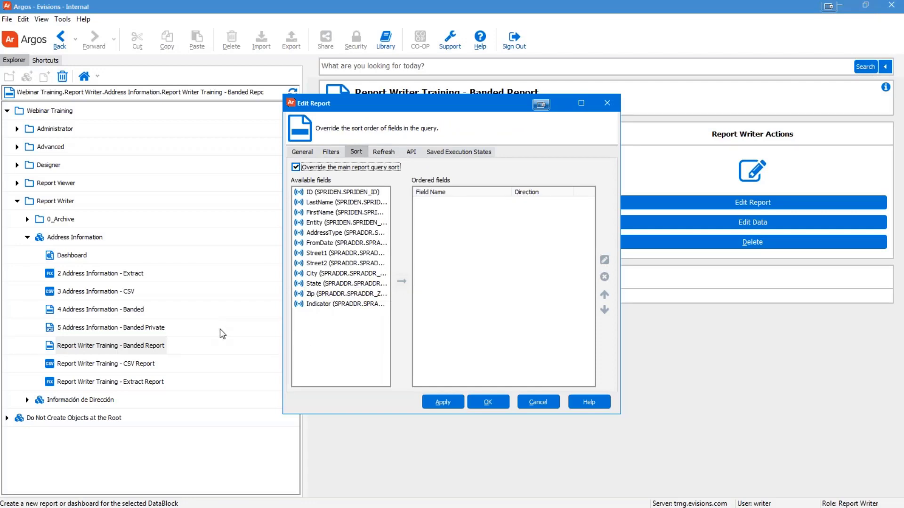
pyautogui.doubleClick(319, 284)
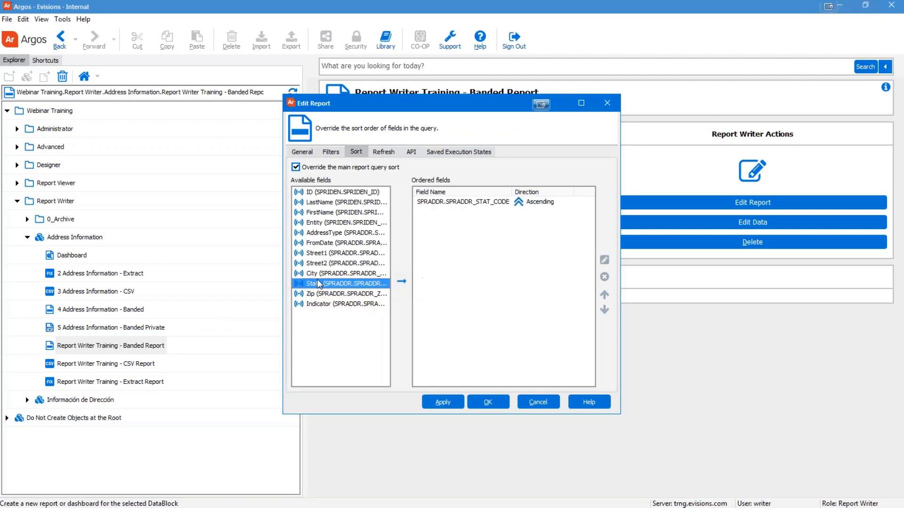
pyautogui.doubleClick(319, 274)
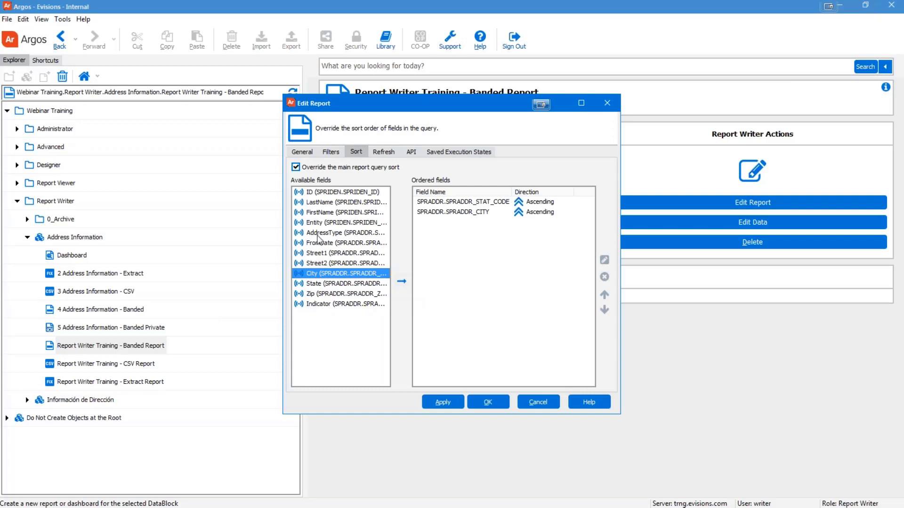
pyautogui.doubleClick(321, 203)
pyautogui.doubleClick(322, 212)
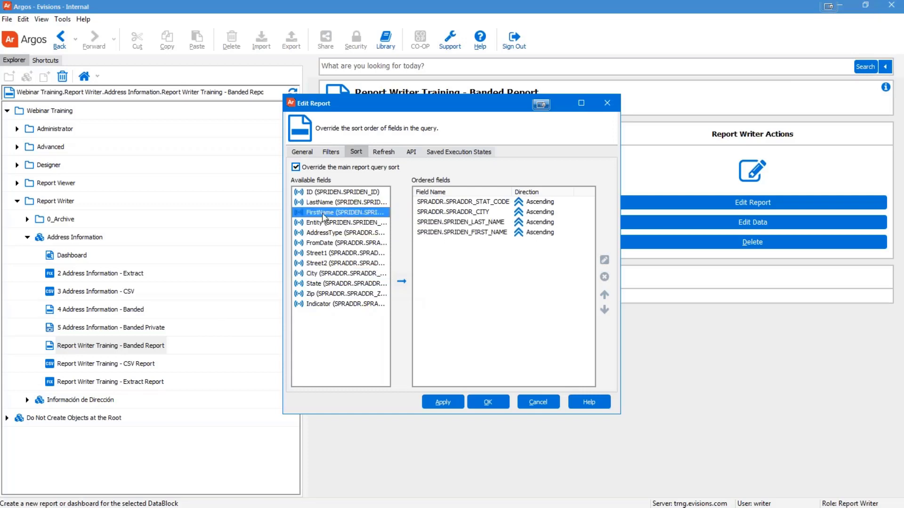
pyautogui.click(302, 152)
# Step: Open the report in the designer and look over the wizard's Report Style and Report Type tabs
pyautogui.click(311, 172)
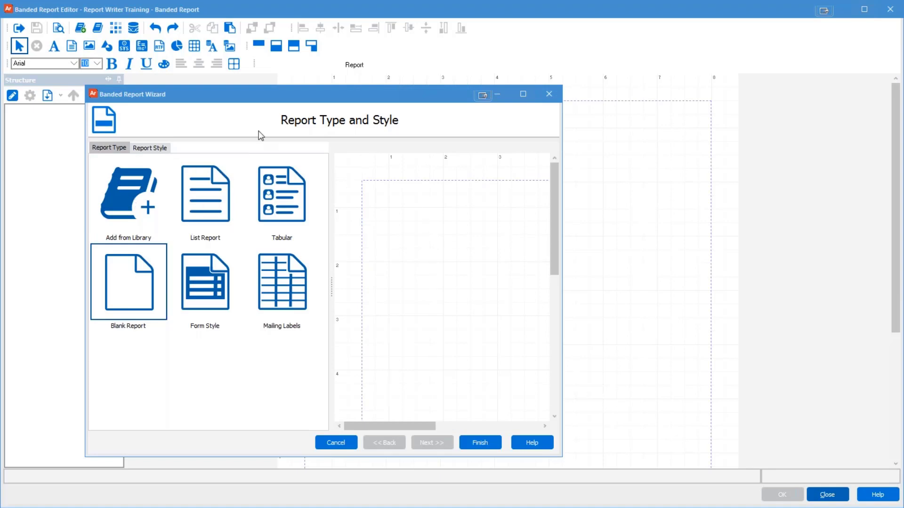
pyautogui.click(140, 148)
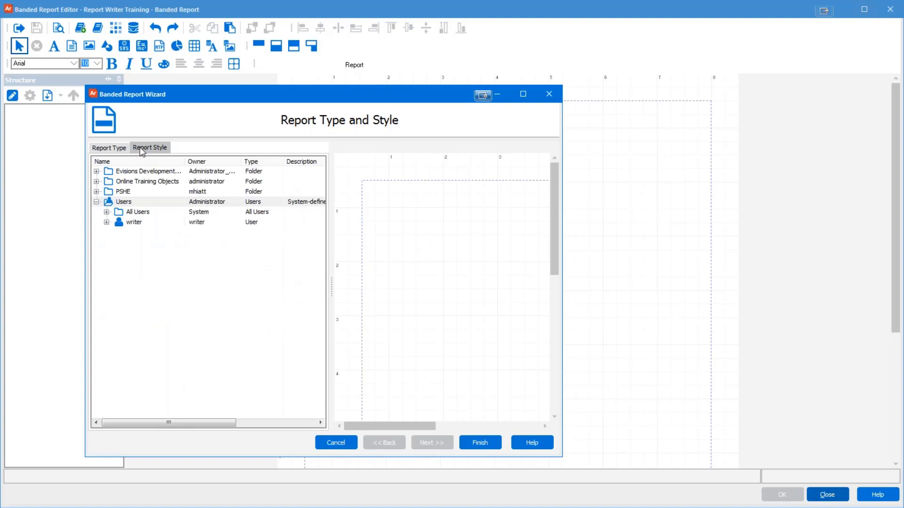
pyautogui.click(109, 147)
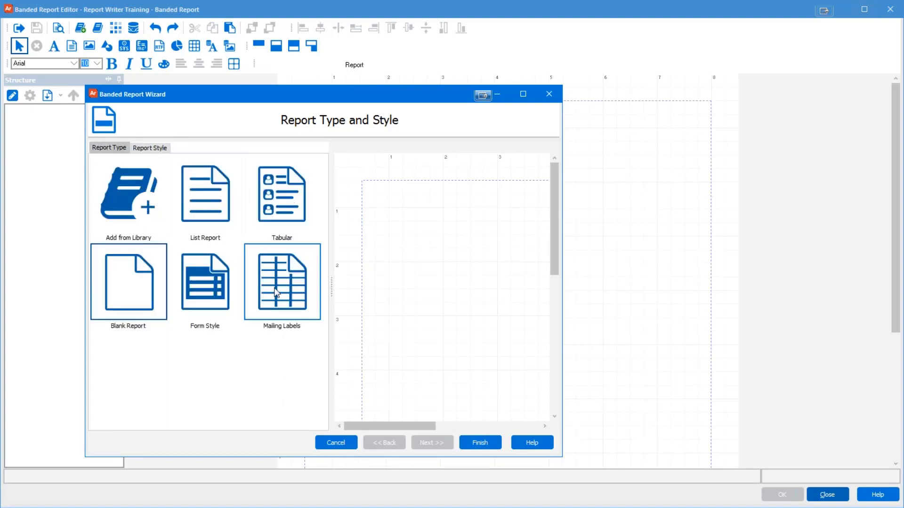
# Step: Choose List Report, then enlarge the wizard and its layout preview
pyautogui.click(221, 211)
pyautogui.moveTo(562, 282); pyautogui.dragTo(856, 285)
pyautogui.moveTo(624, 289); pyautogui.dragTo(337, 282)
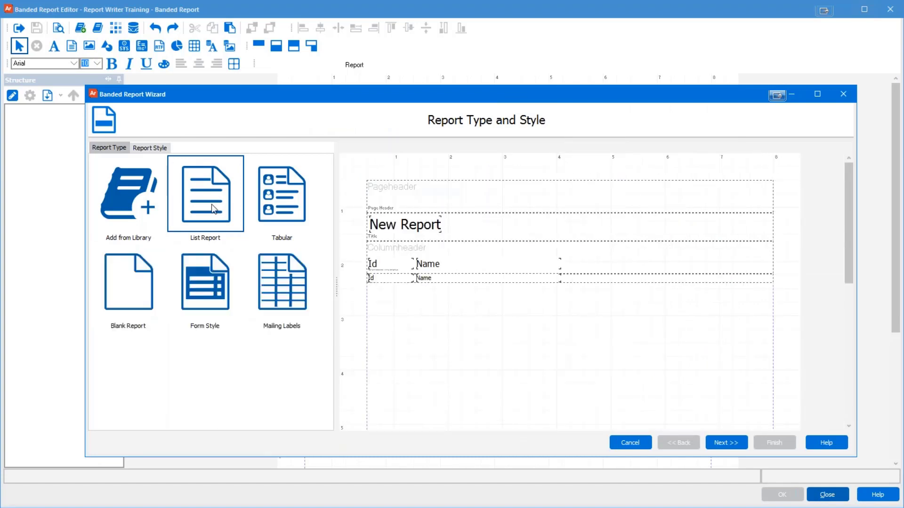
# Step: Preview the Tabular, Blank, Form Style and Mailing Labels types, then browse the template library
pyautogui.click(296, 209)
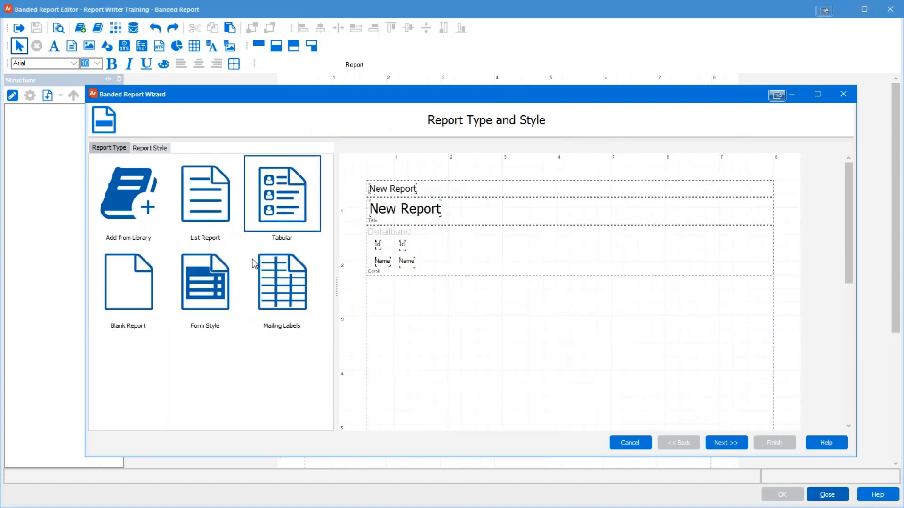
pyautogui.click(144, 301)
pyautogui.click(222, 301)
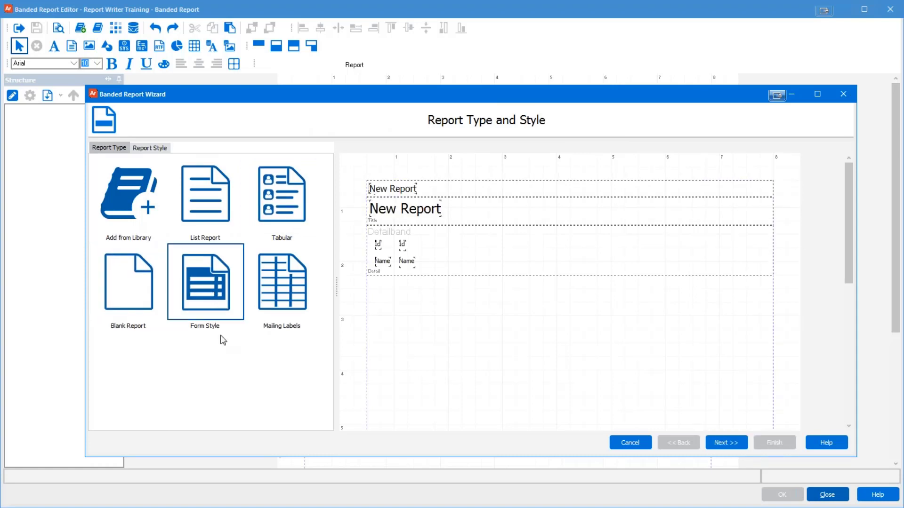
pyautogui.click(306, 295)
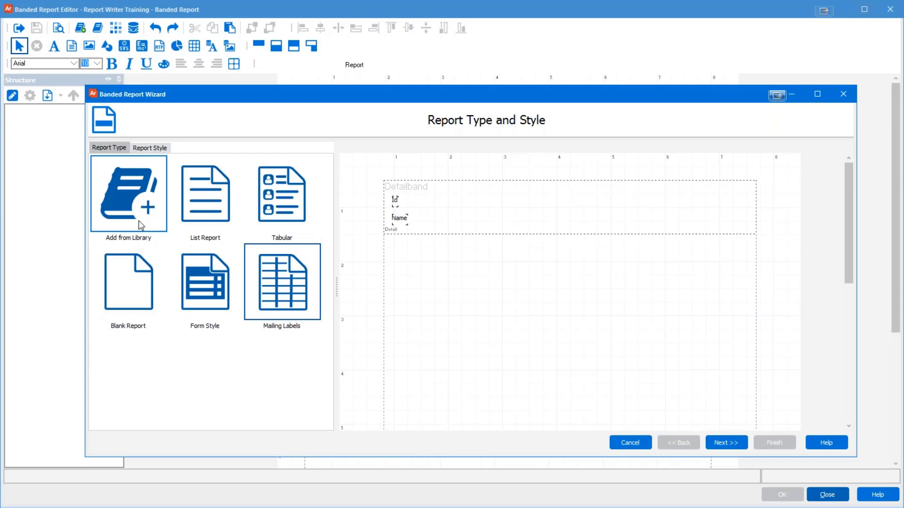
pyautogui.click(126, 226)
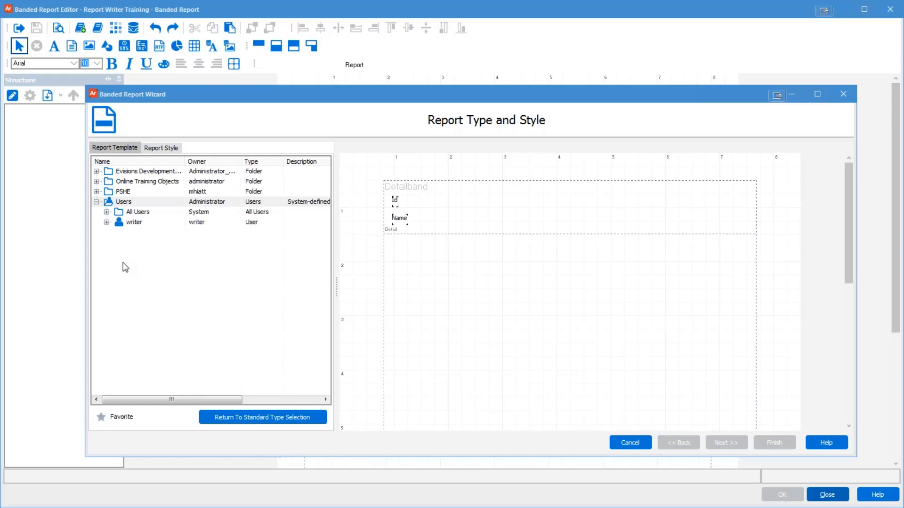
# Step: Preview the blue report style from Users > All Users > Styles
pyautogui.click(160, 149)
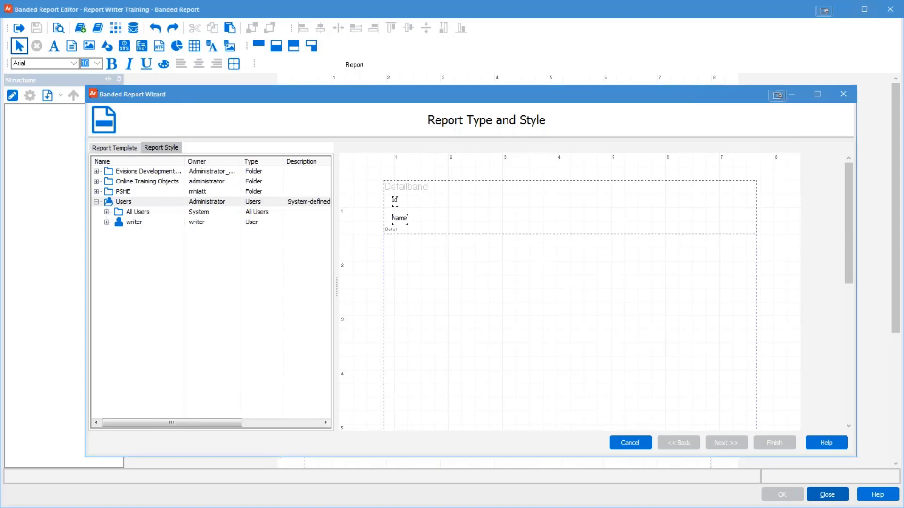
pyautogui.click(108, 221)
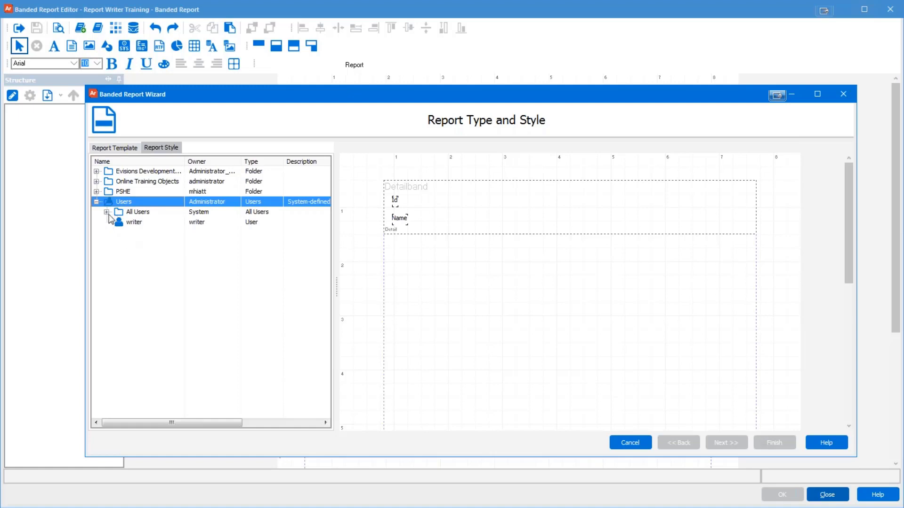
pyautogui.click(106, 212)
pyautogui.click(117, 232)
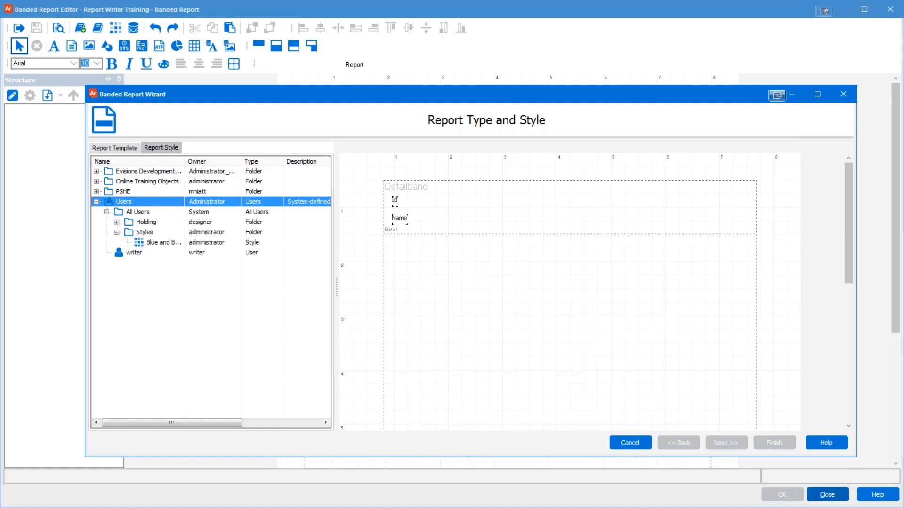
pyautogui.click(165, 244)
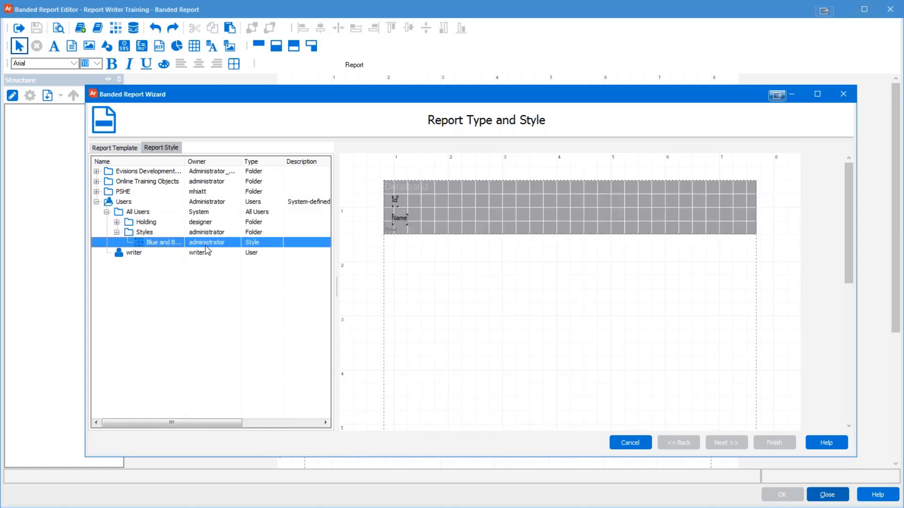
# Step: Collapse the style folders and cancel the wizard
pyautogui.click(128, 233)
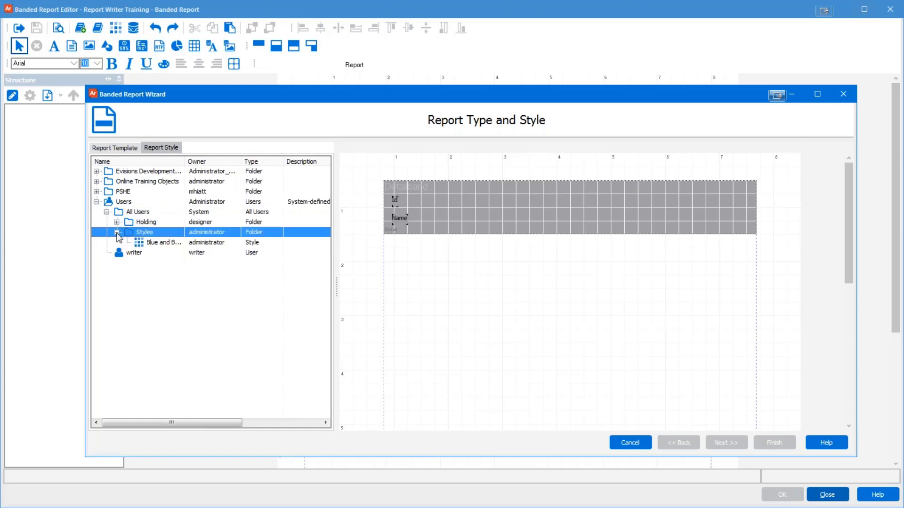
pyautogui.click(116, 232)
pyautogui.click(106, 211)
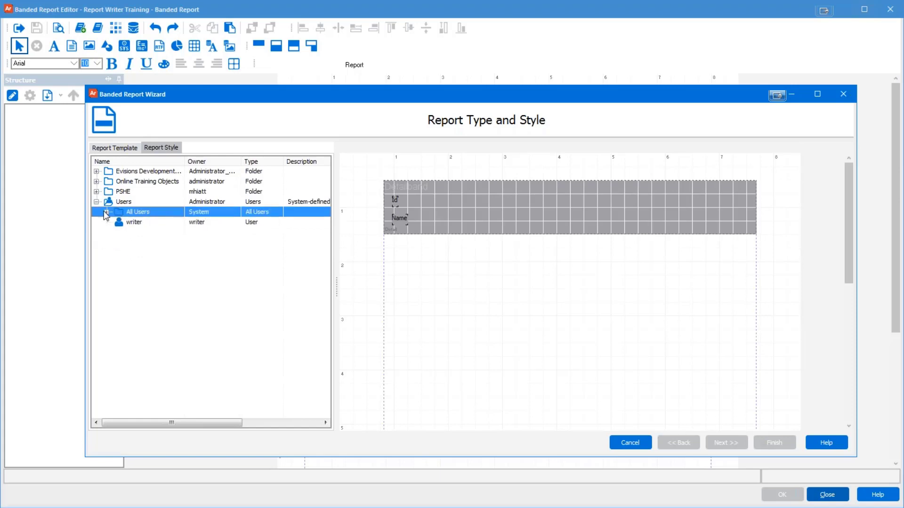
pyautogui.click(97, 201)
pyautogui.click(630, 443)
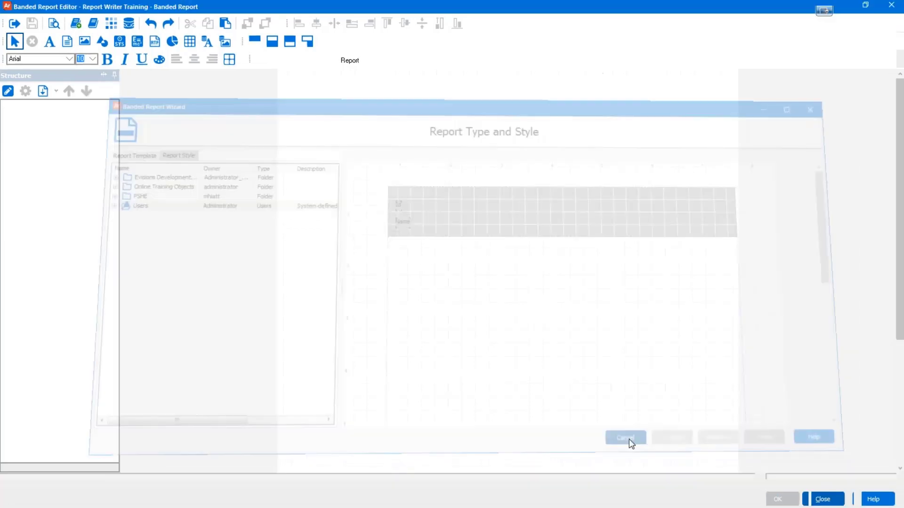
# Step: Reopen the designer, widen the wizard, pick List Report and continue to Report Data
pyautogui.click(15, 26)
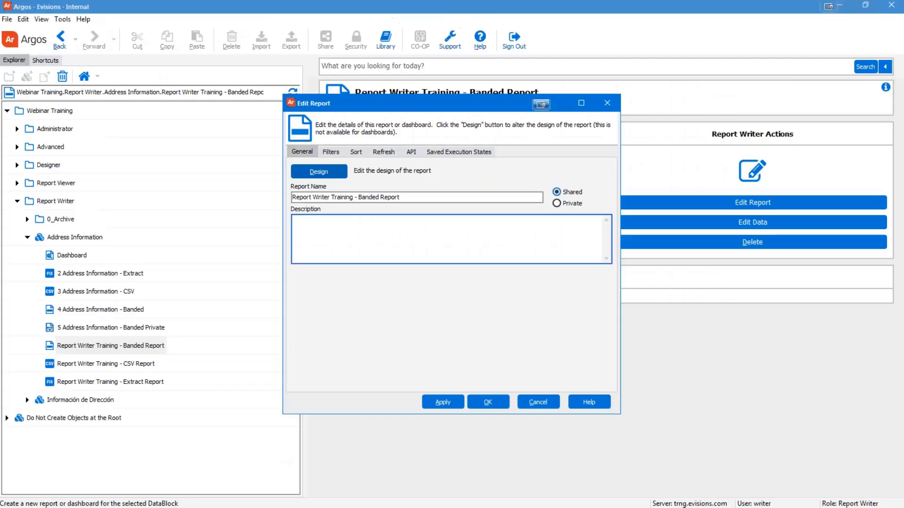
pyautogui.click(332, 177)
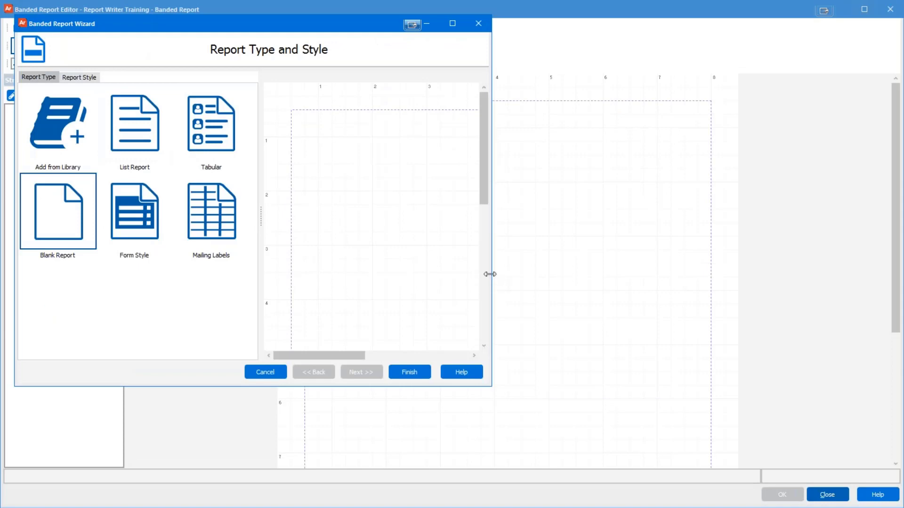
pyautogui.moveTo(490, 268); pyautogui.dragTo(800, 261)
pyautogui.moveTo(570, 226); pyautogui.dragTo(311, 221)
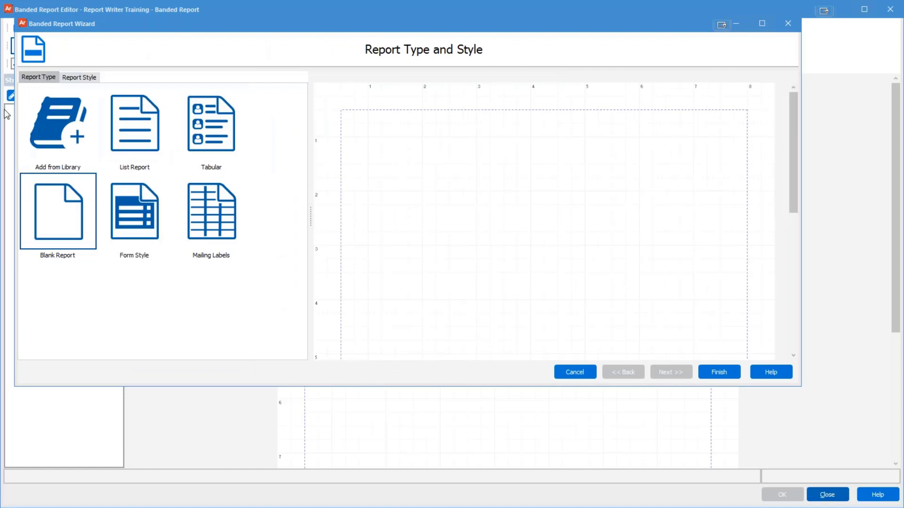
pyautogui.click(142, 135)
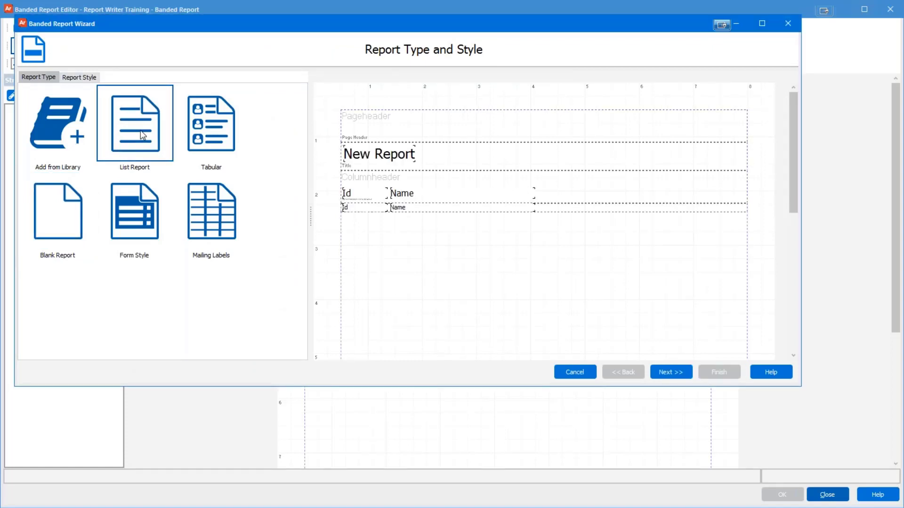
pyautogui.click(669, 371)
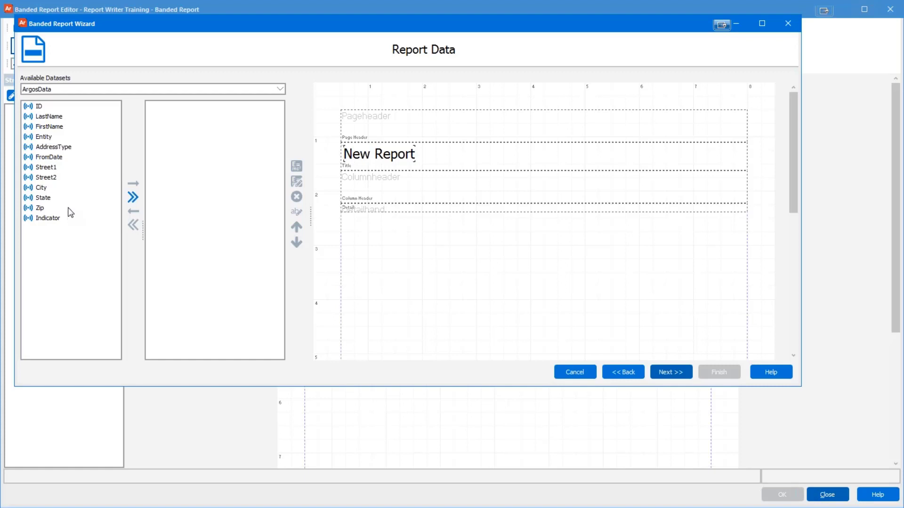
# Step: Try adding ID, AddressType, FromDate and all fields, then clear the field selection
pyautogui.click(38, 108)
pyautogui.doubleClick(39, 109)
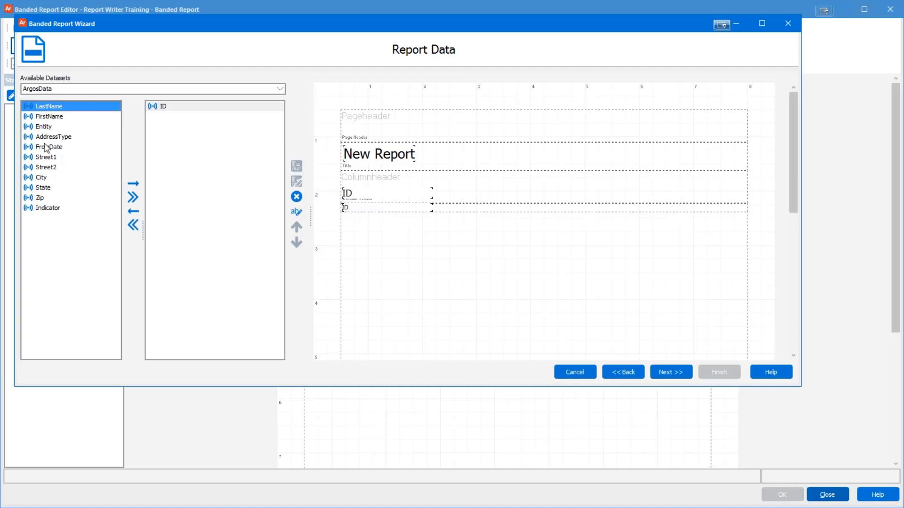
pyautogui.click(49, 168)
pyautogui.click(52, 137)
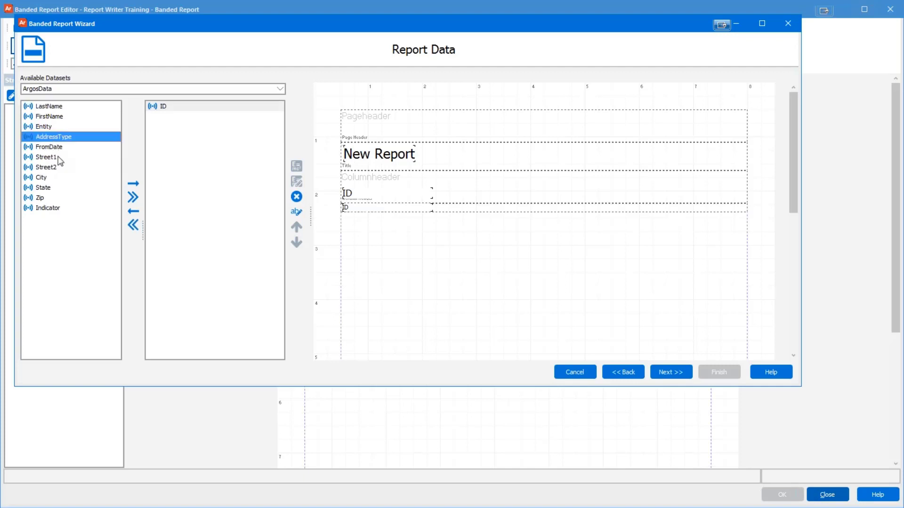
pyautogui.click(133, 186)
pyautogui.click(133, 185)
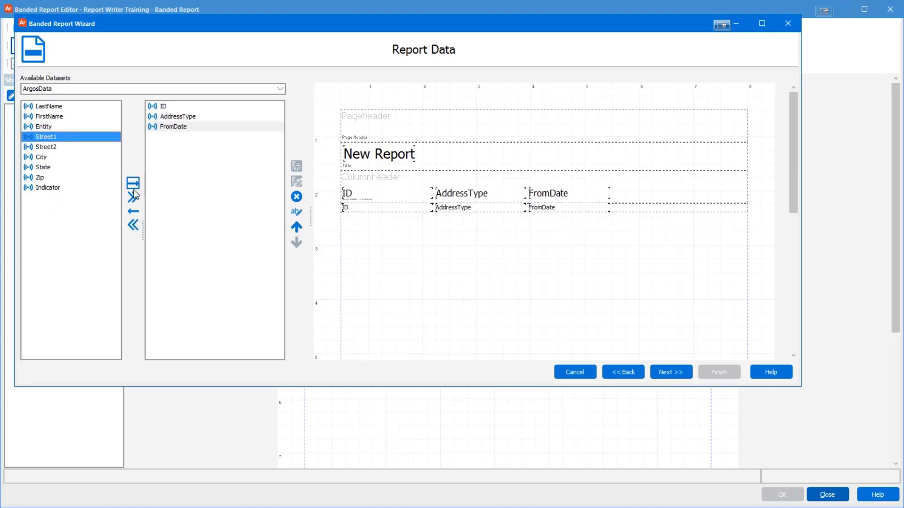
pyautogui.click(134, 200)
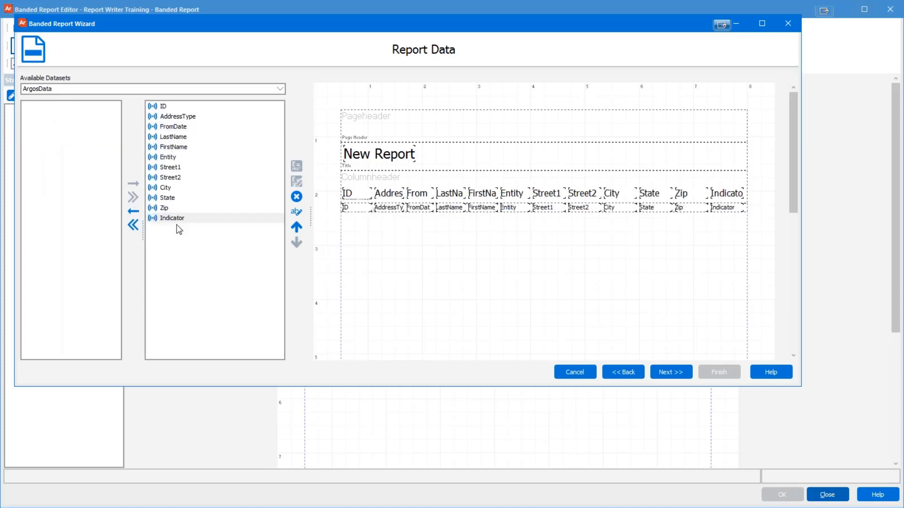
pyautogui.click(133, 226)
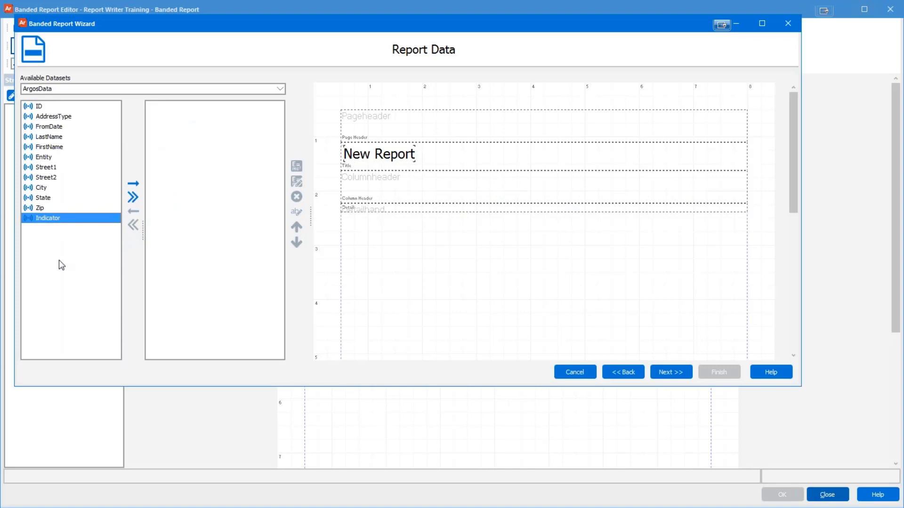
# Step: Add LastName, FirstName, City, State and Zip as report columns and continue to Report Options
pyautogui.click(49, 138)
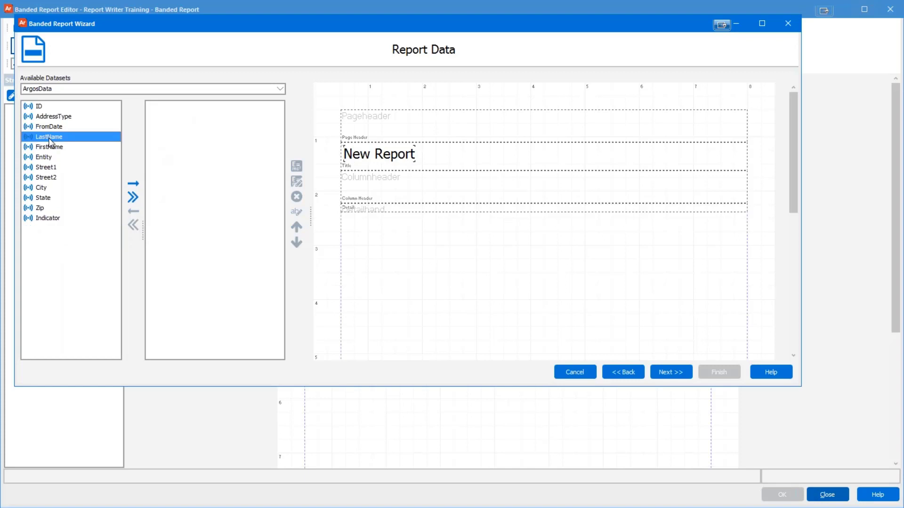
pyautogui.doubleClick(49, 138)
pyautogui.doubleClick(50, 138)
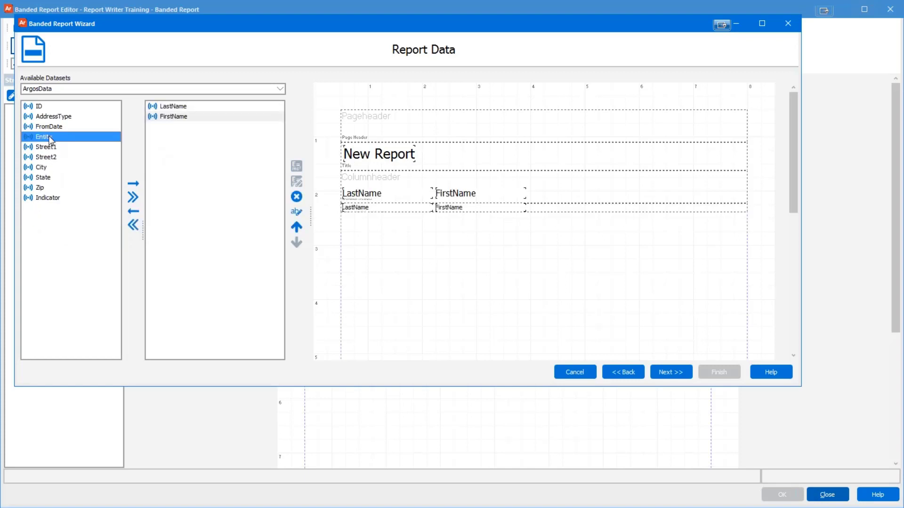
pyautogui.doubleClick(47, 167)
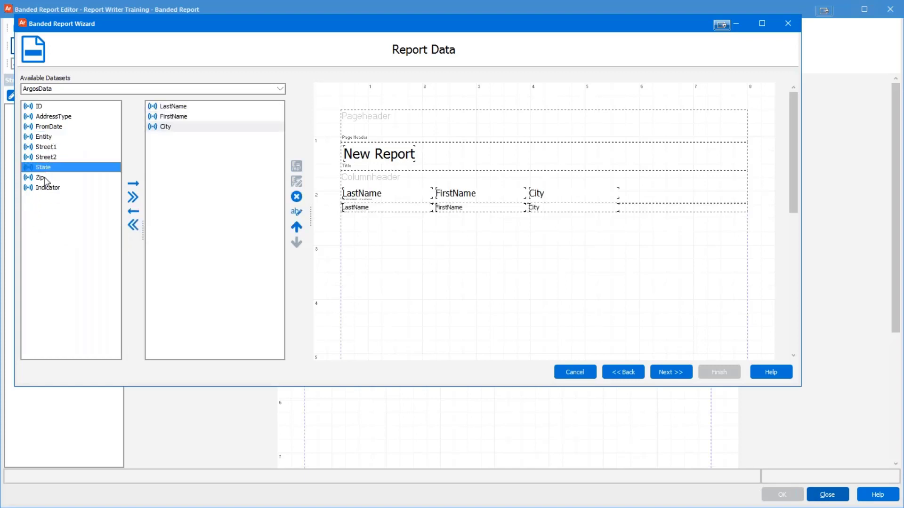
pyautogui.doubleClick(44, 168)
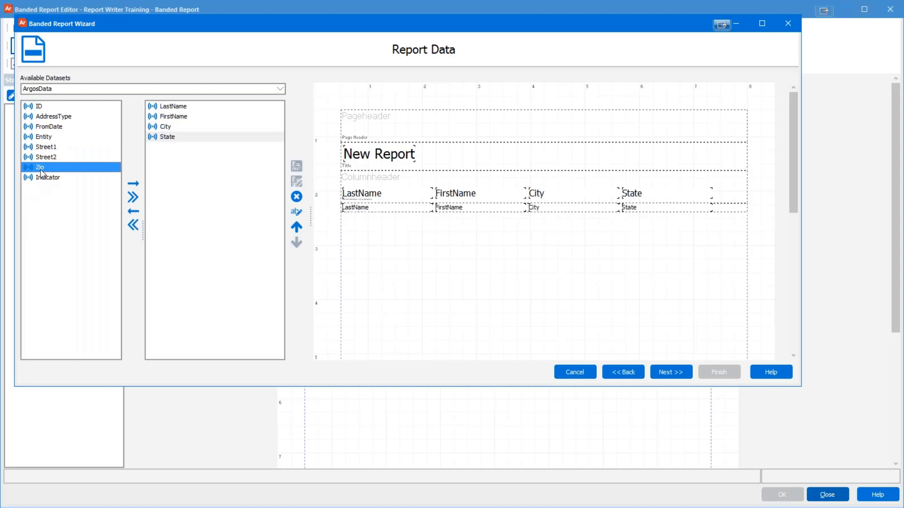
pyautogui.doubleClick(41, 169)
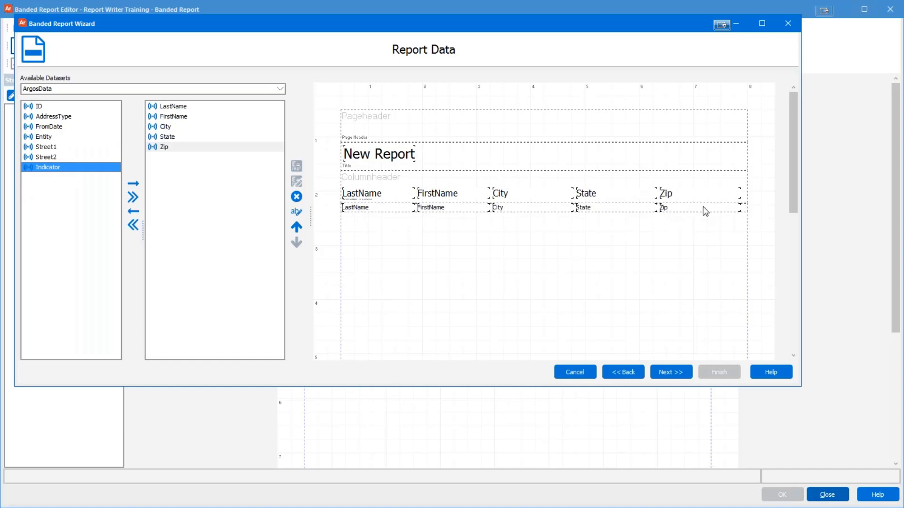
pyautogui.click(172, 147)
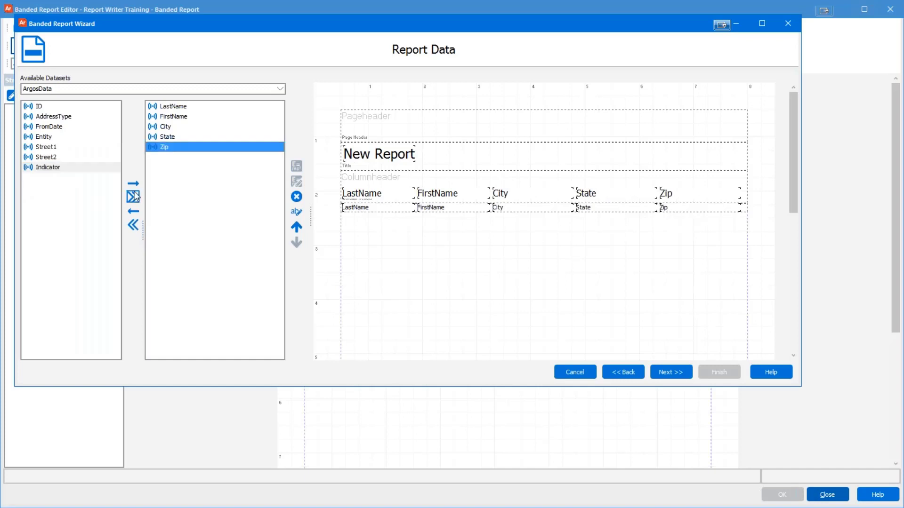
pyautogui.click(133, 210)
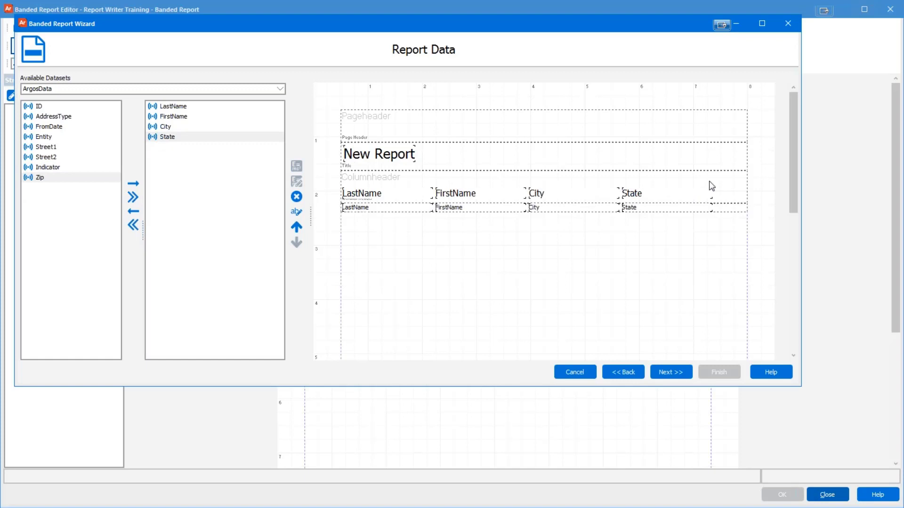
pyautogui.click(133, 183)
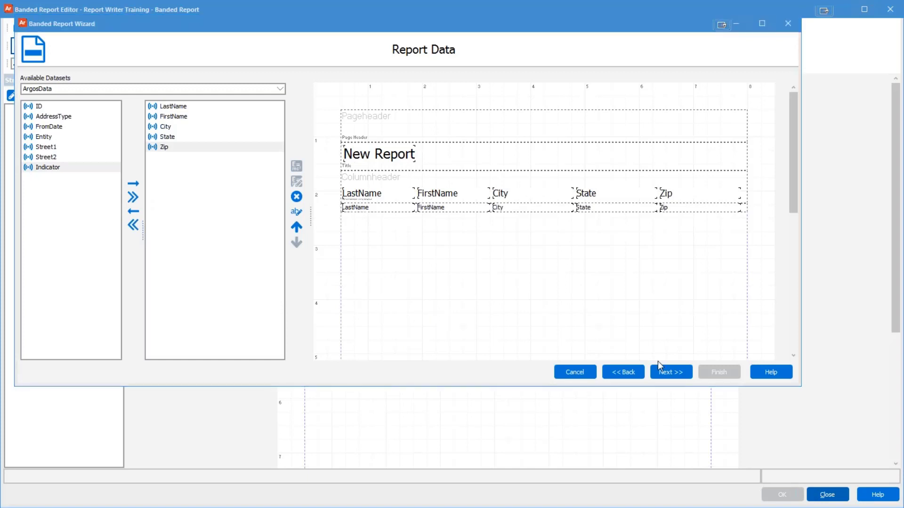
pyautogui.click(668, 372)
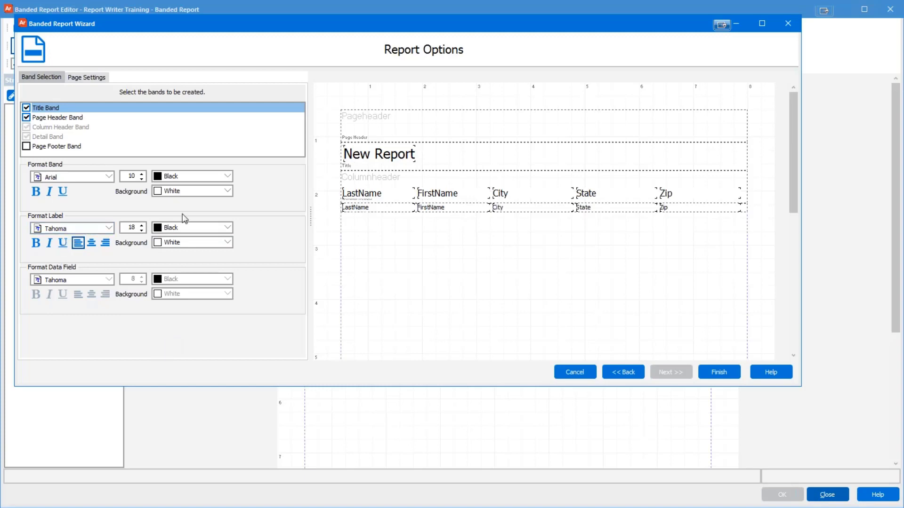
# Step: Add a Page Footer band and view page settings: Letter paper, 0.50-inch margins, portrait
pyautogui.click(26, 146)
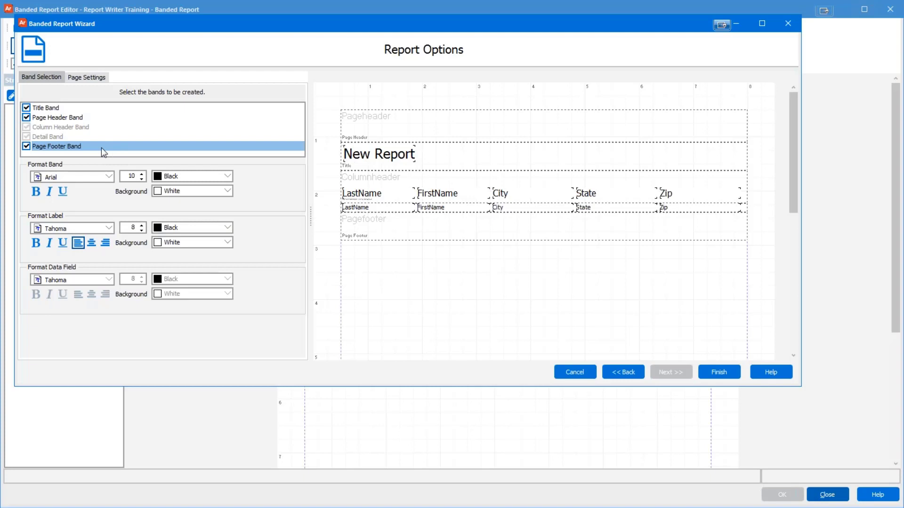
pyautogui.click(84, 79)
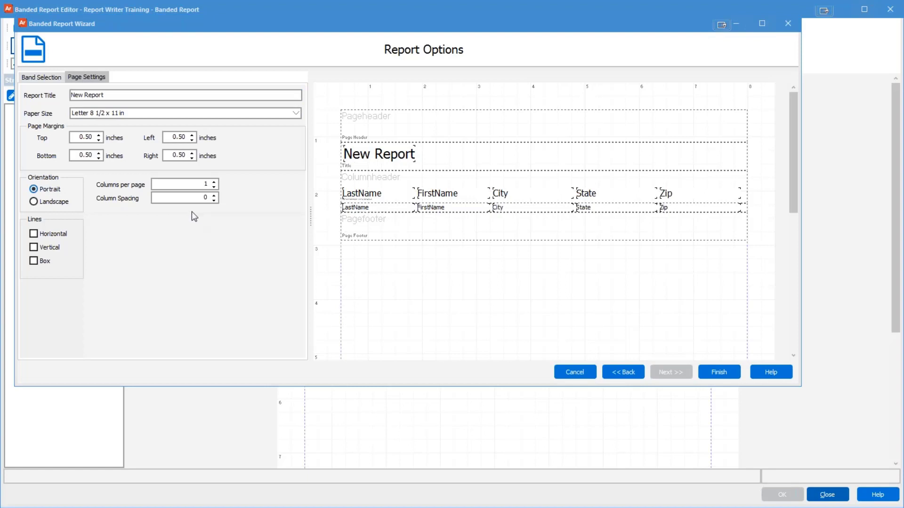
# Step: Review the report title and paper size, then finish the wizard
pyautogui.click(107, 95)
pyautogui.press('Tab')
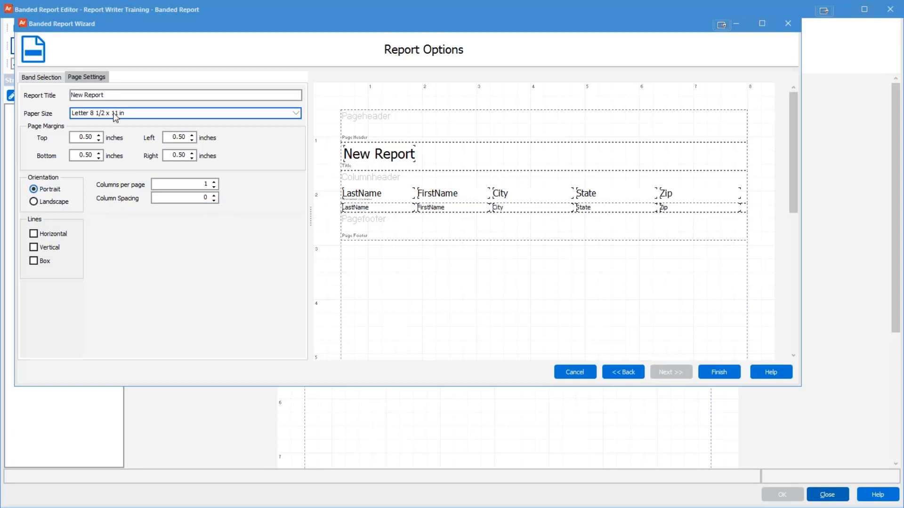
pyautogui.click(714, 375)
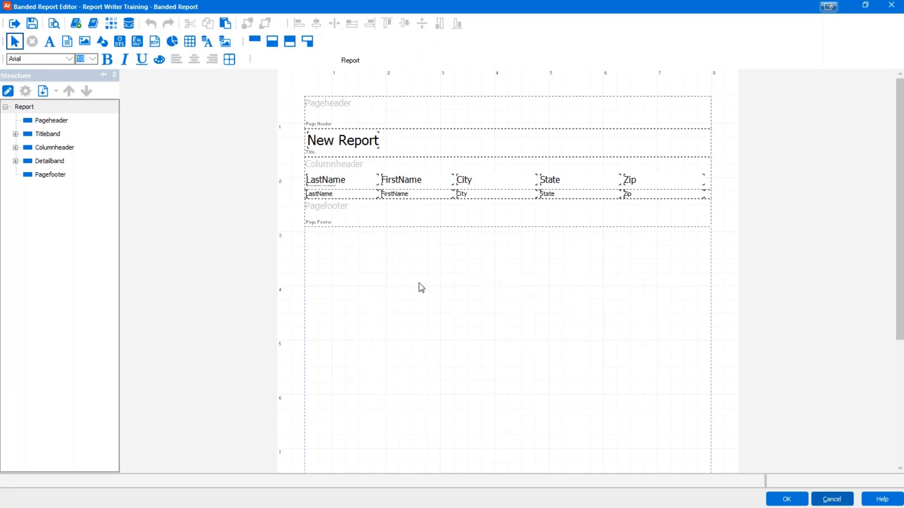
# Step: Preview the report with As of Date 01/01/01 and all address types selected
pyautogui.click(55, 27)
pyautogui.click(595, 111)
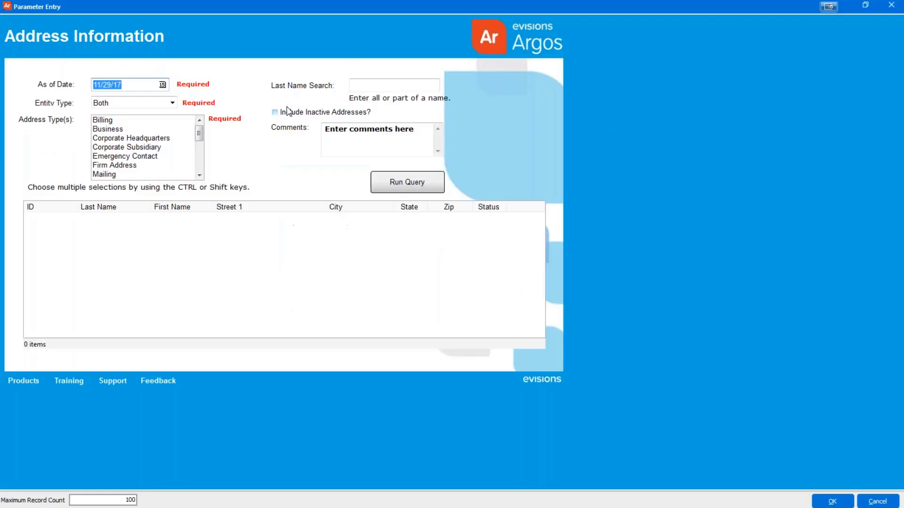
pyautogui.write('01/01/01')
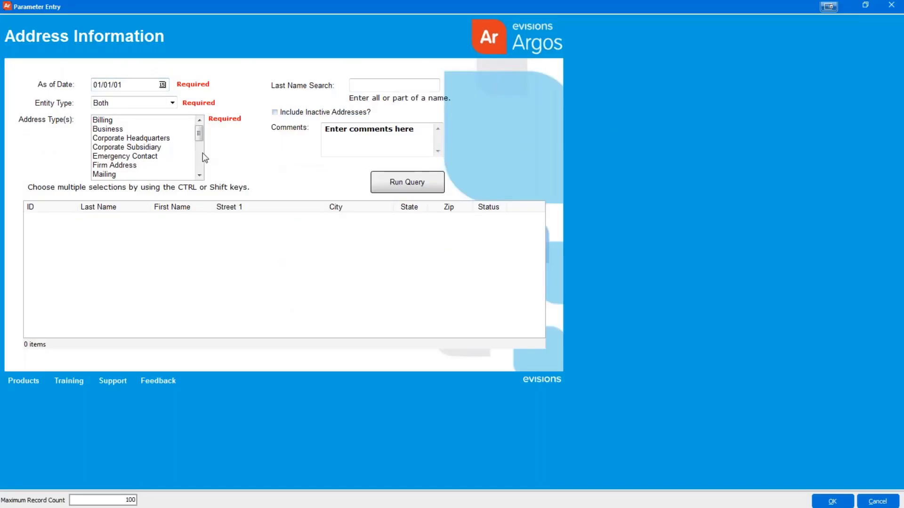
pyautogui.click(146, 149)
pyautogui.hotkey('ctrl', 'a')
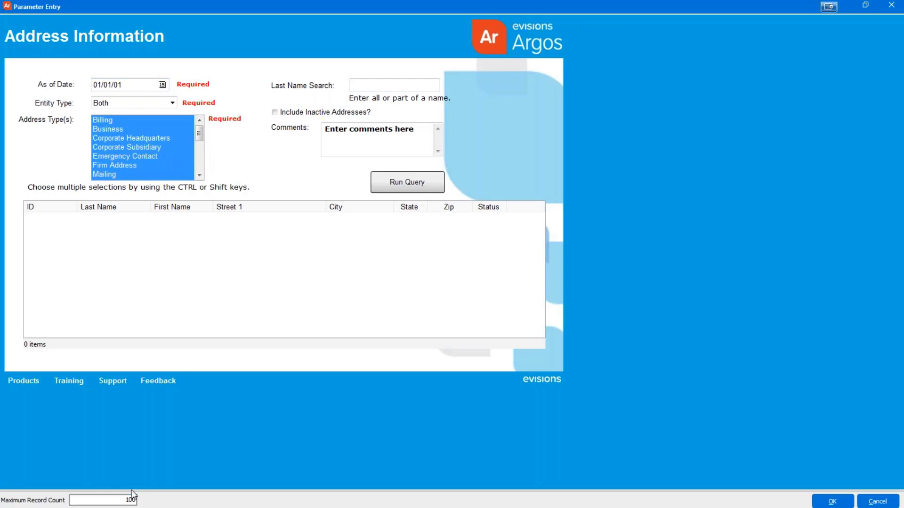
pyautogui.click(833, 501)
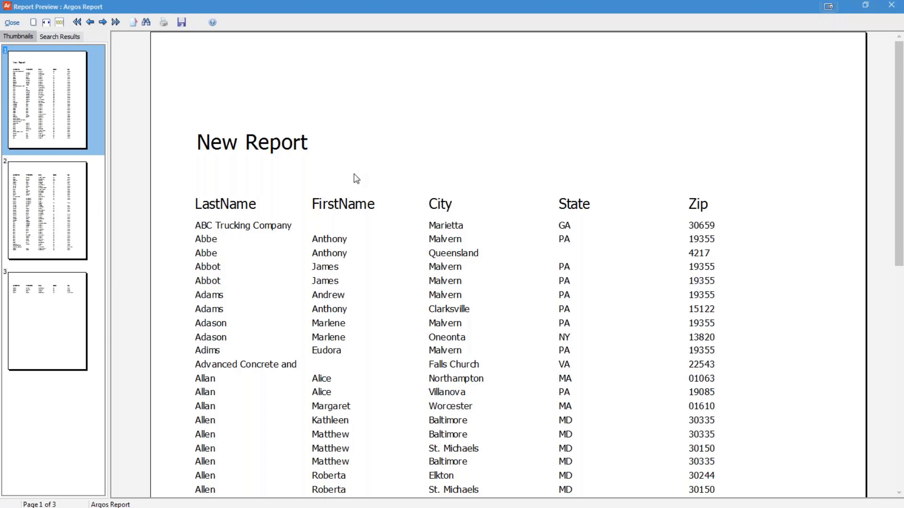
# Step: Close the Report Preview window to return to the New Report layout
pyautogui.click(14, 26)
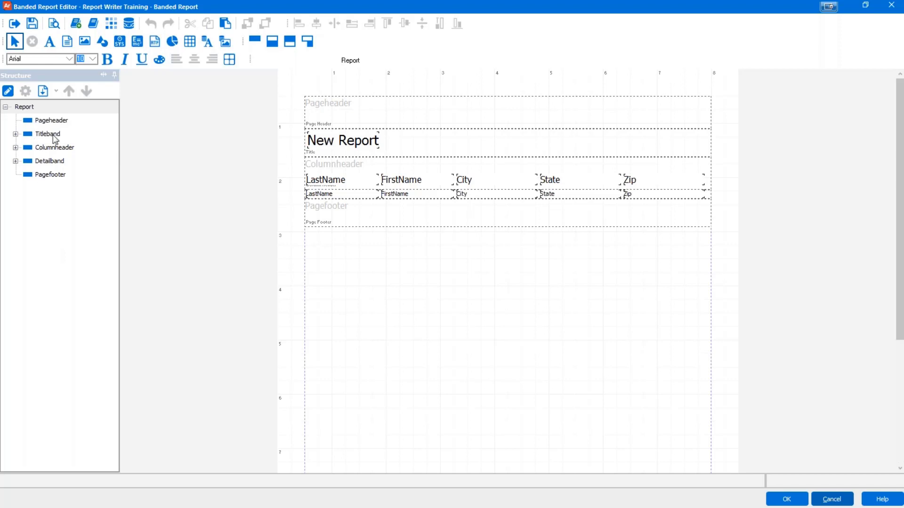
# Step: Expand, then collapse, the title, column header and detail bands in the Structure tree
pyautogui.click(16, 133)
pyautogui.click(16, 161)
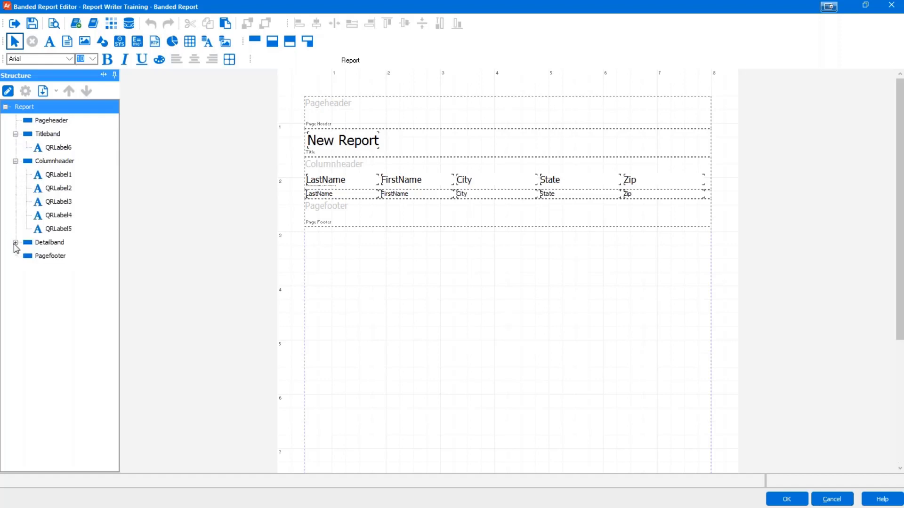
pyautogui.click(16, 242)
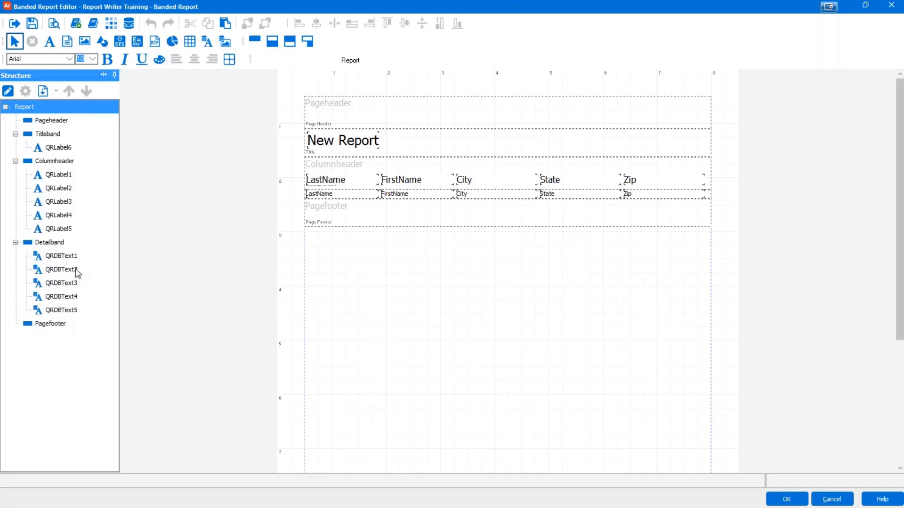
pyautogui.click(15, 243)
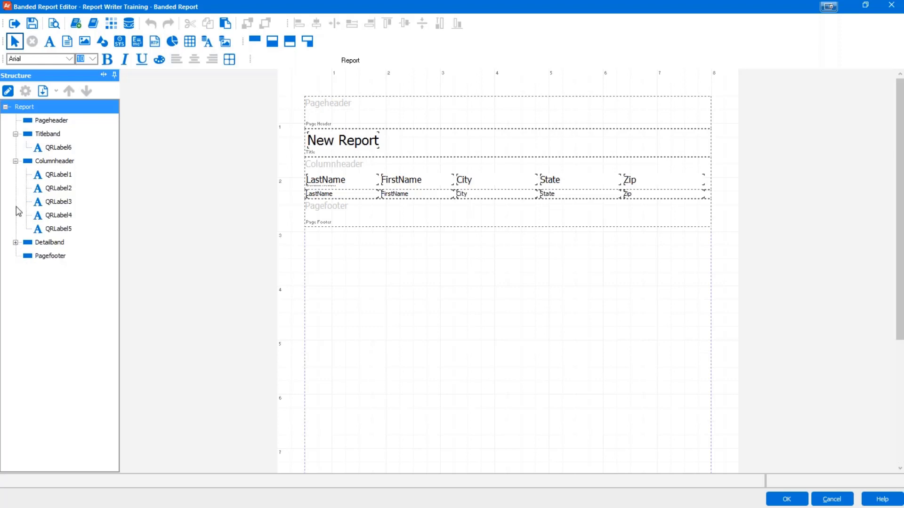
pyautogui.click(16, 161)
pyautogui.click(16, 134)
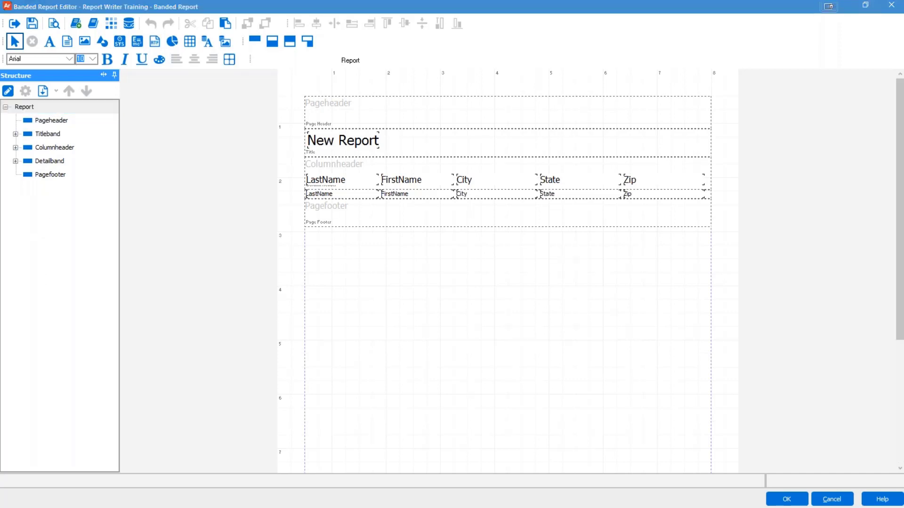
pyautogui.click(37, 275)
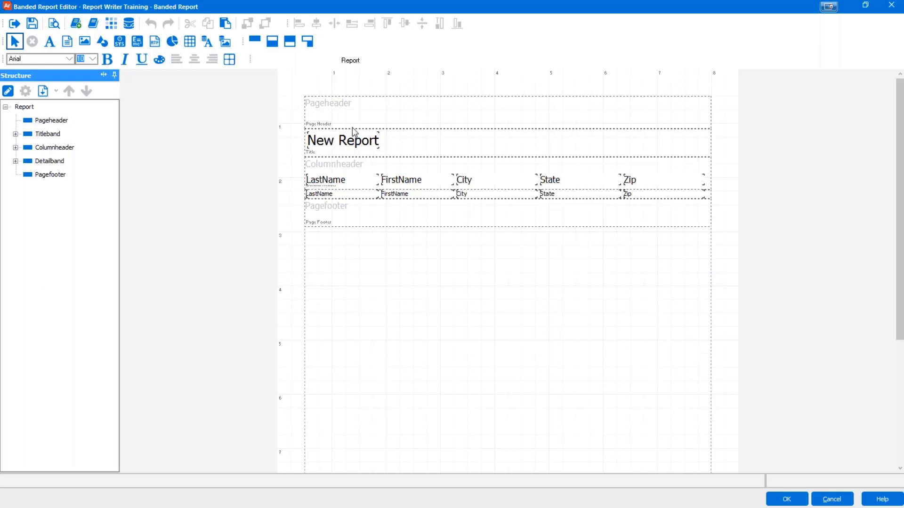
# Step: Add a Date-type system data field captioned 'Report Printed on:' to the page header
pyautogui.click(120, 45)
pyautogui.click(387, 106)
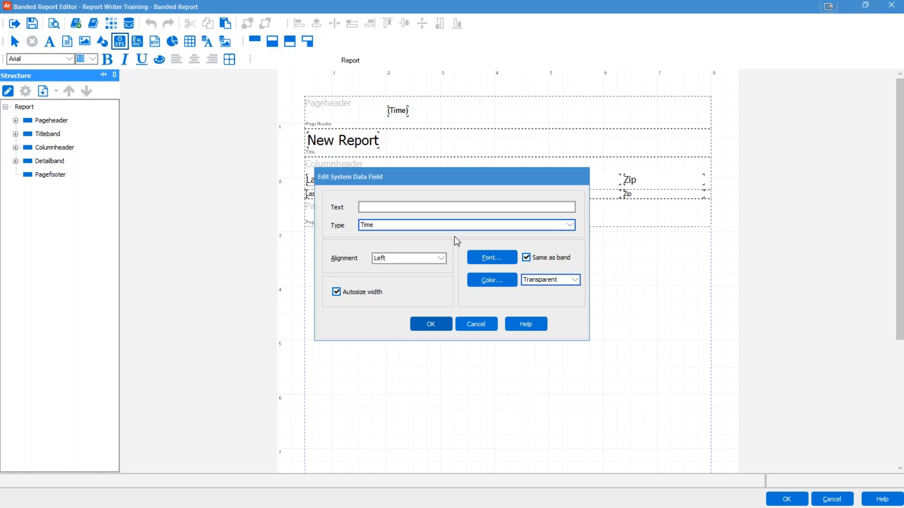
pyautogui.click(390, 207)
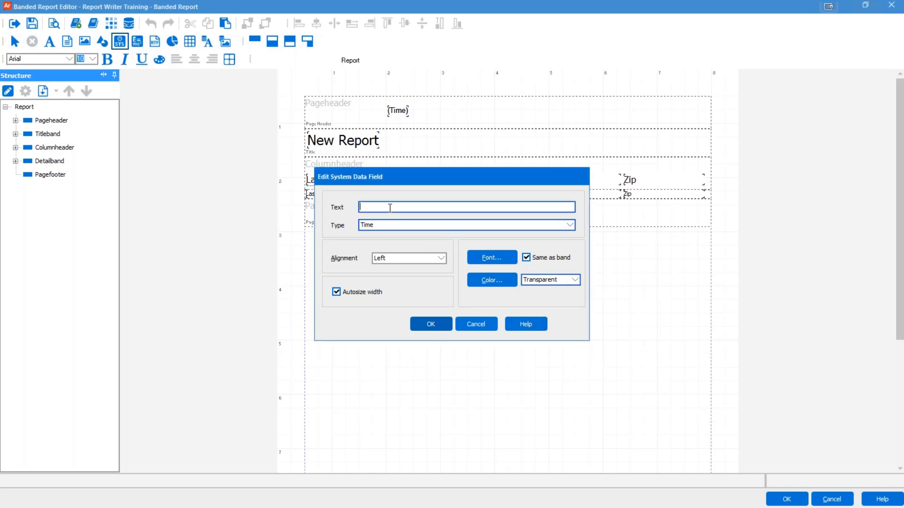
pyautogui.write('Report Printed on')
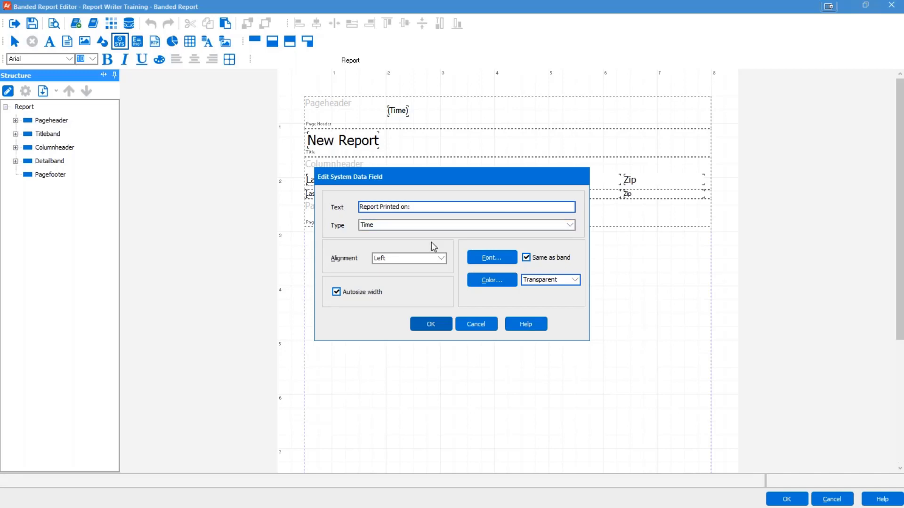
pyautogui.write(':')
pyautogui.click(377, 225)
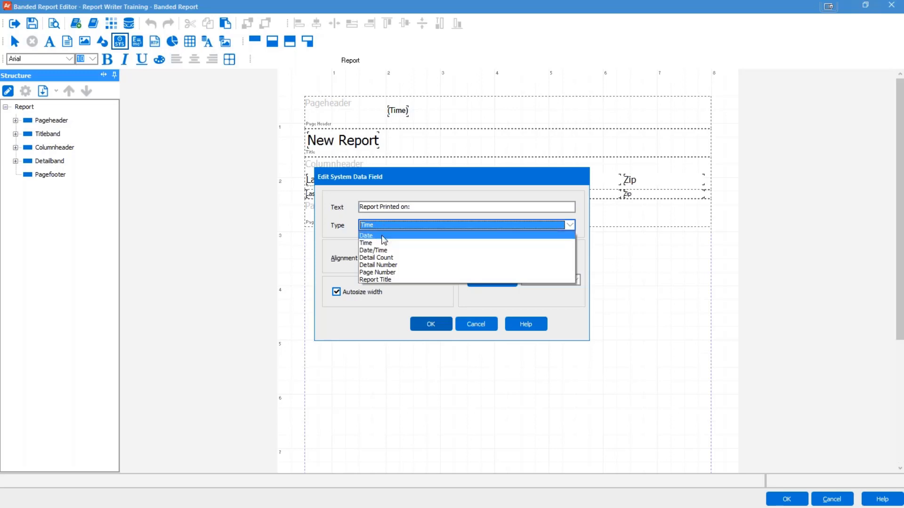
pyautogui.click(382, 236)
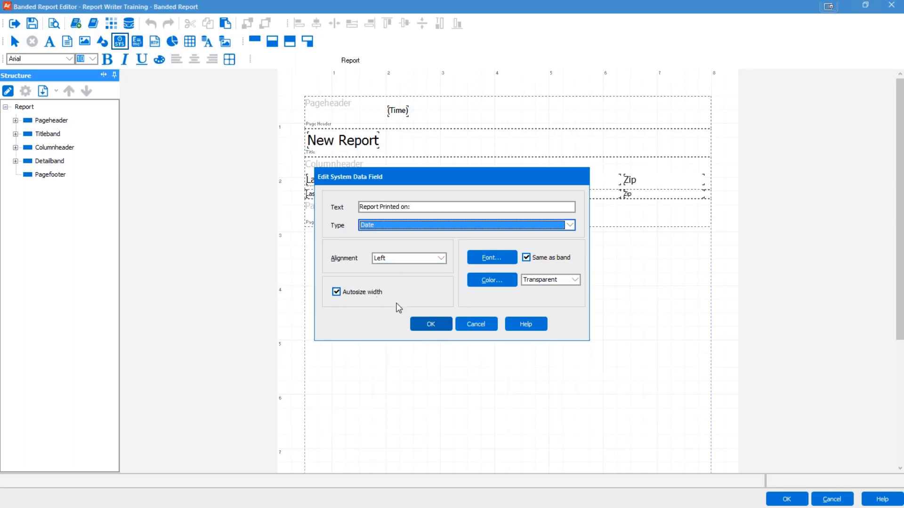
pyautogui.click(431, 328)
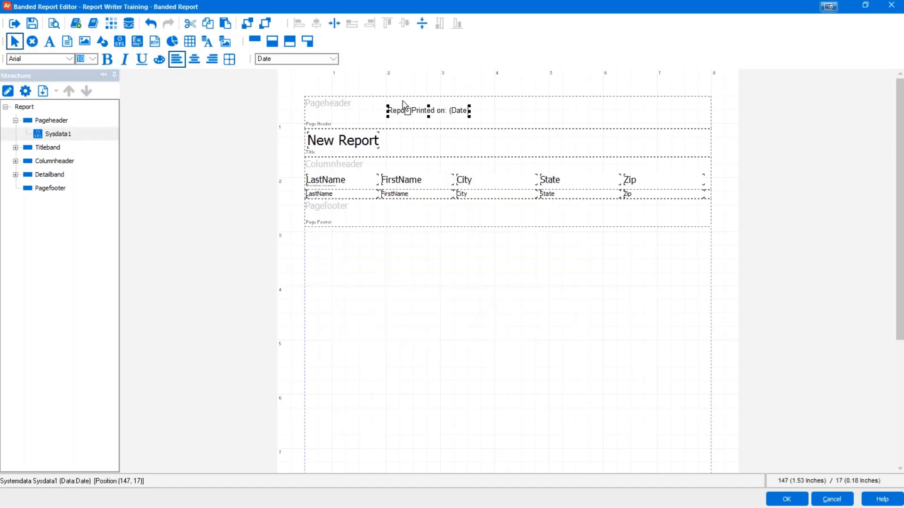
# Step: Move the 'Report Printed on: (Date)' field to the page header's top-left corner and reselect it
pyautogui.moveTo(324, 105); pyautogui.dragTo(332, 107)
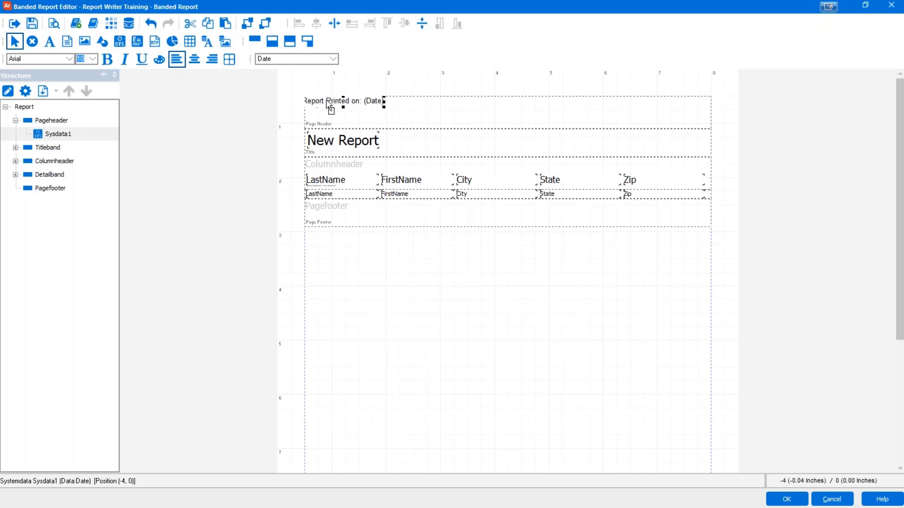
pyautogui.click(417, 111)
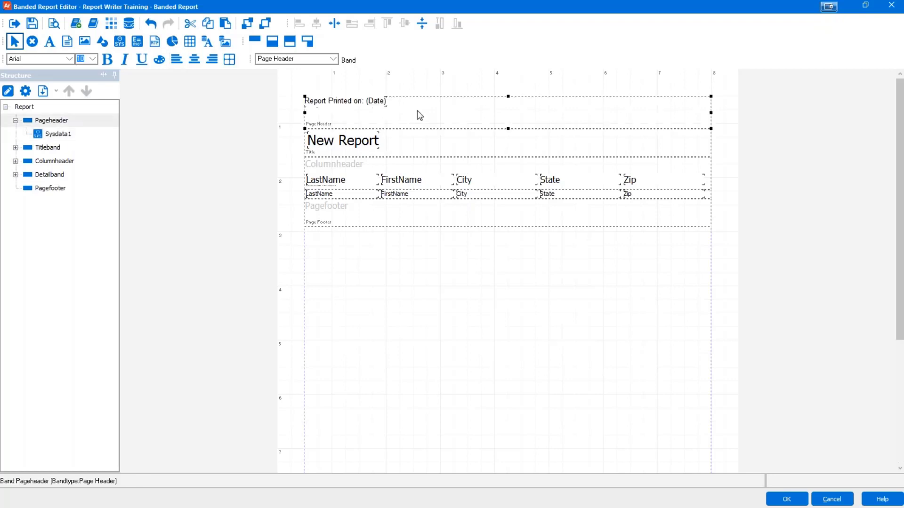
pyautogui.click(453, 287)
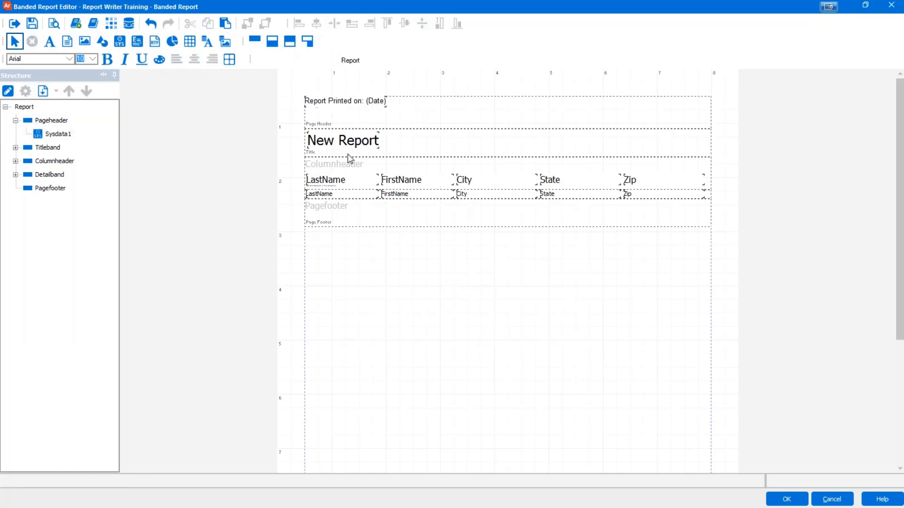
pyautogui.click(333, 105)
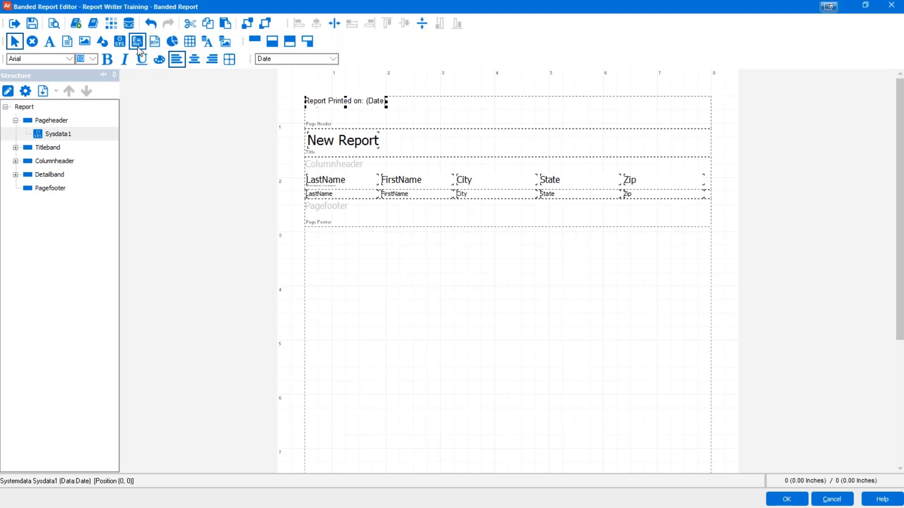
# Step: Place a new expression field in the page footer and open its expression builder
pyautogui.click(139, 48)
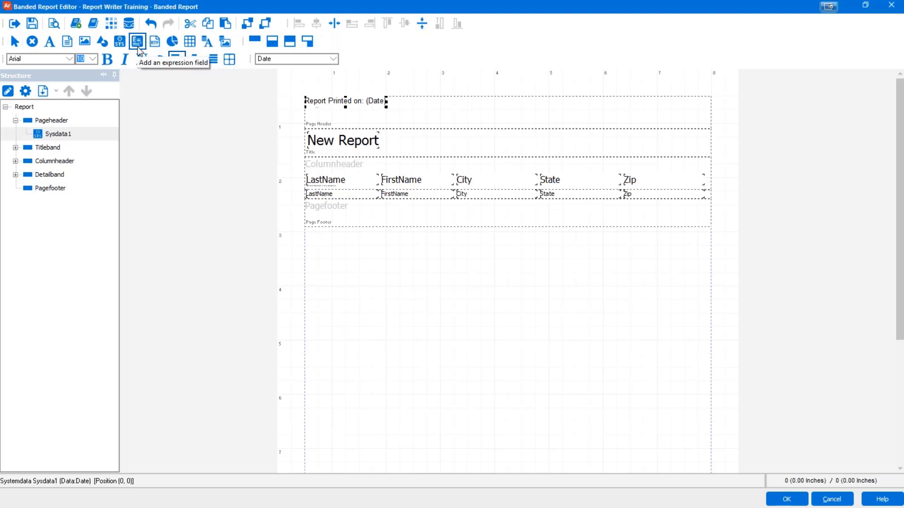
pyautogui.click(409, 211)
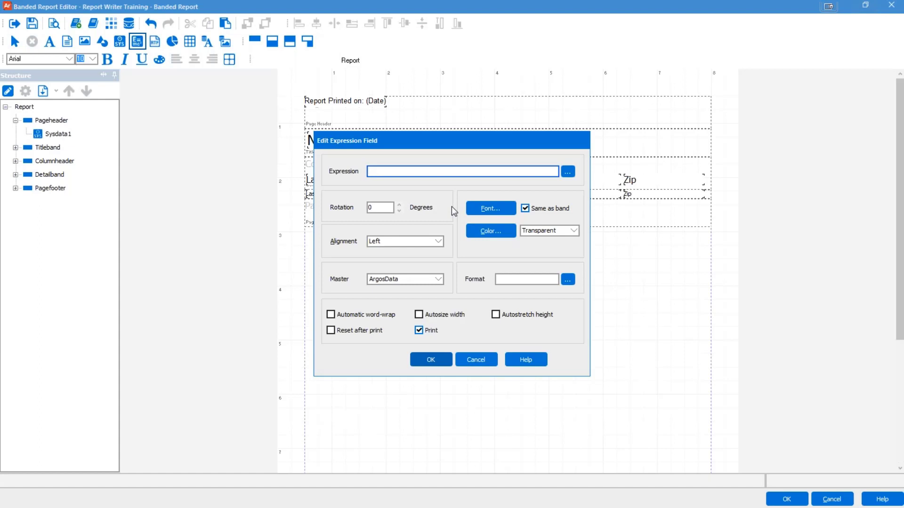
pyautogui.click(568, 174)
pyautogui.click(568, 174)
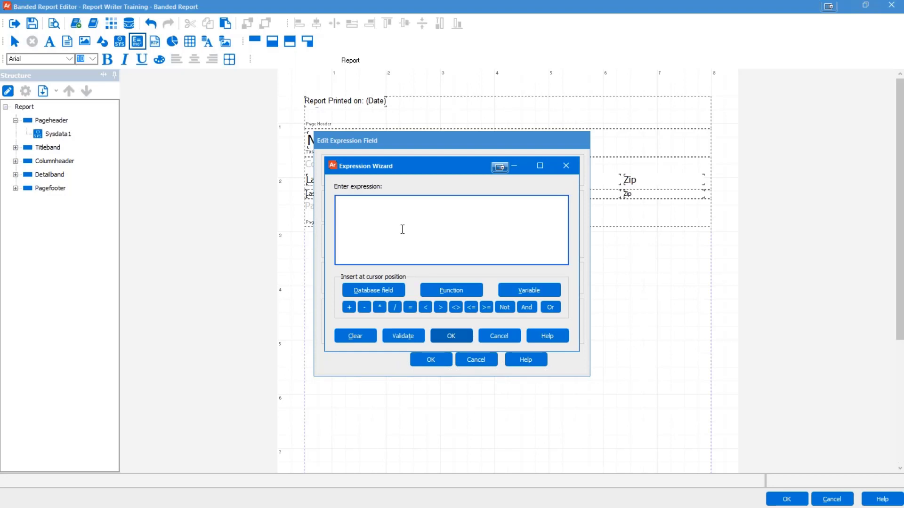
# Step: Insert the PAGENUMBER function from the Other category into the expression
pyautogui.click(459, 289)
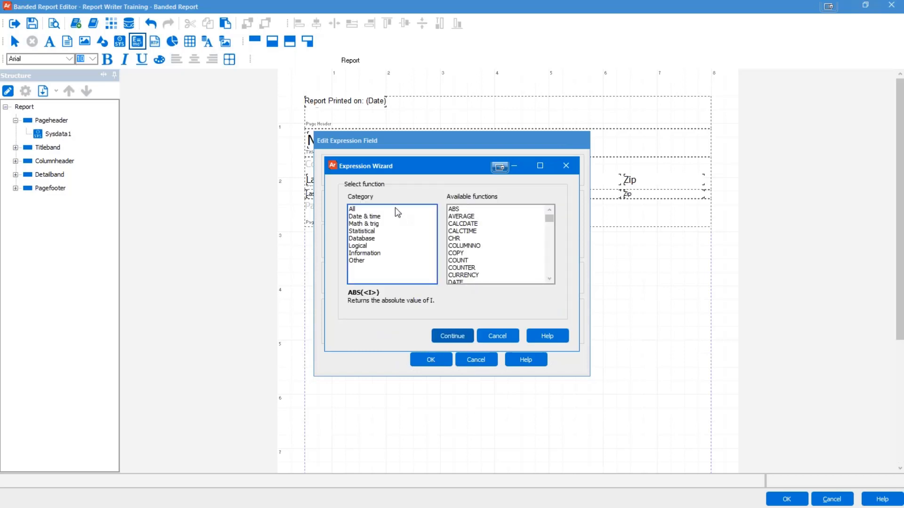
pyautogui.click(525, 230)
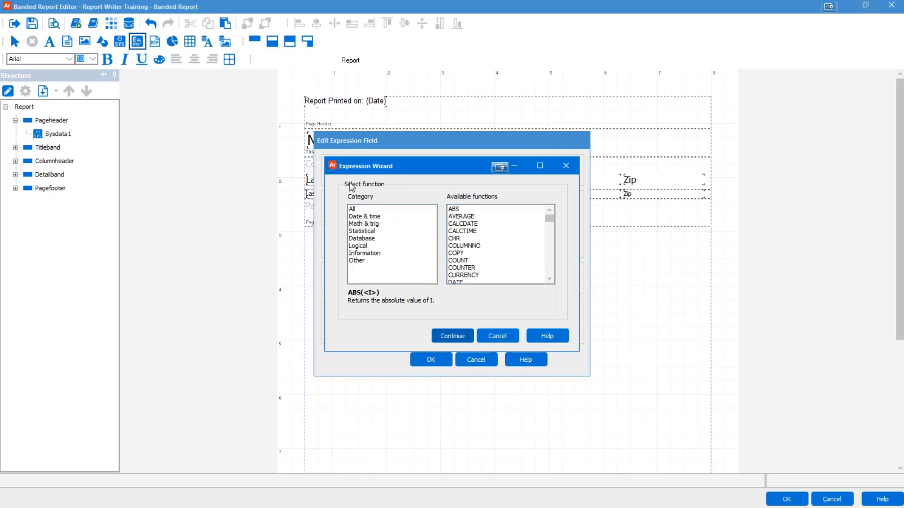
pyautogui.click(361, 212)
pyautogui.click(357, 209)
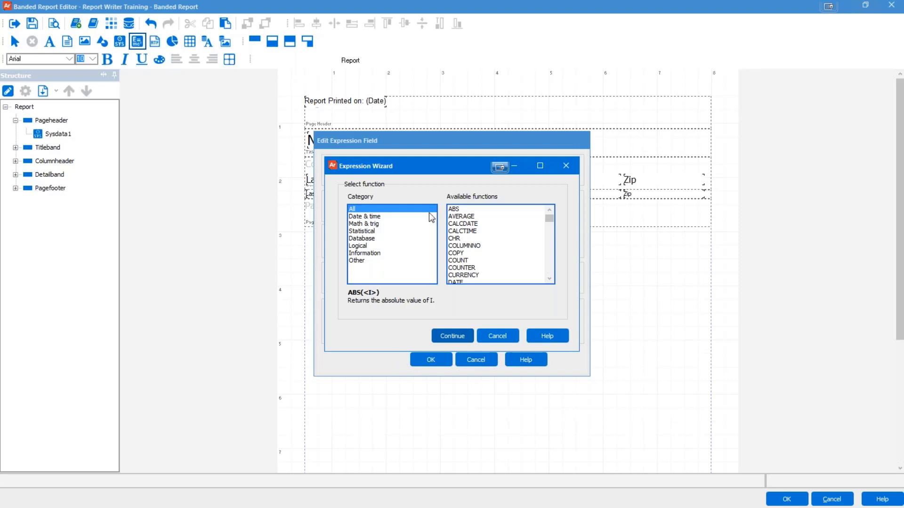
pyautogui.scroll(-20, 494, 230)
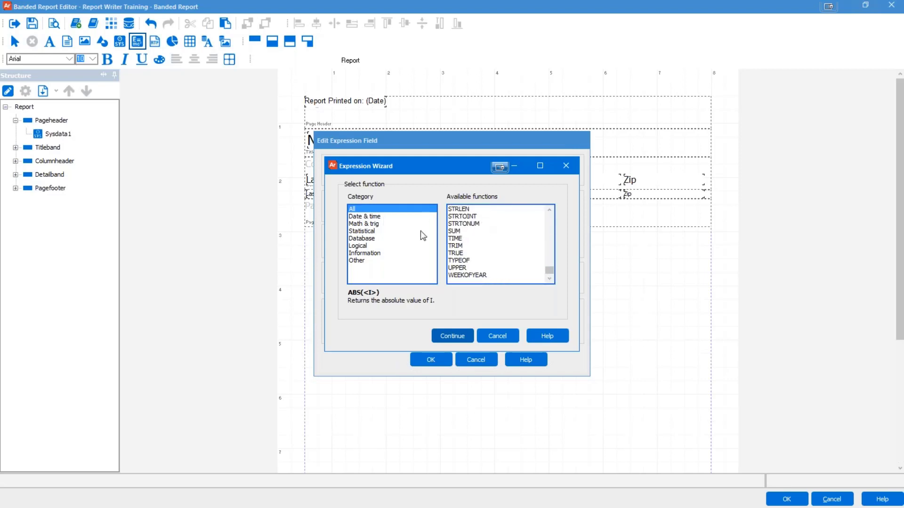
pyautogui.click(355, 260)
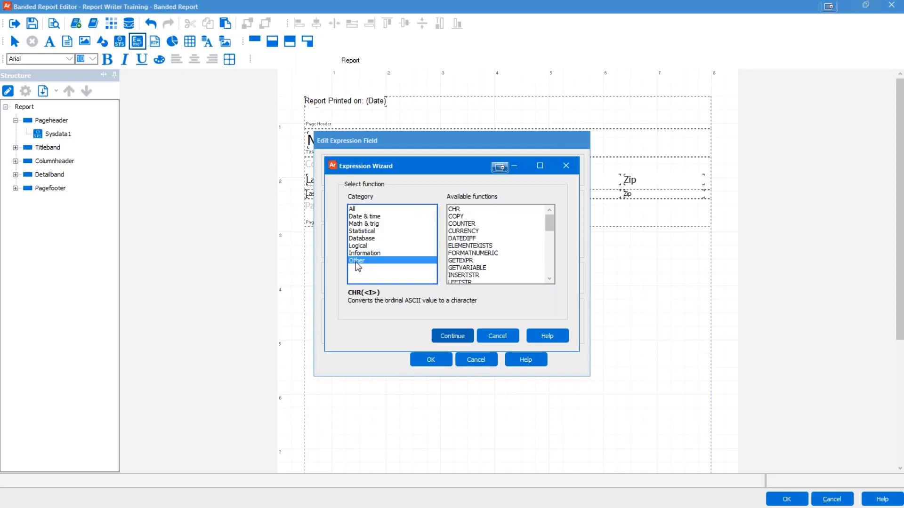
pyautogui.scroll(-3, 536, 231)
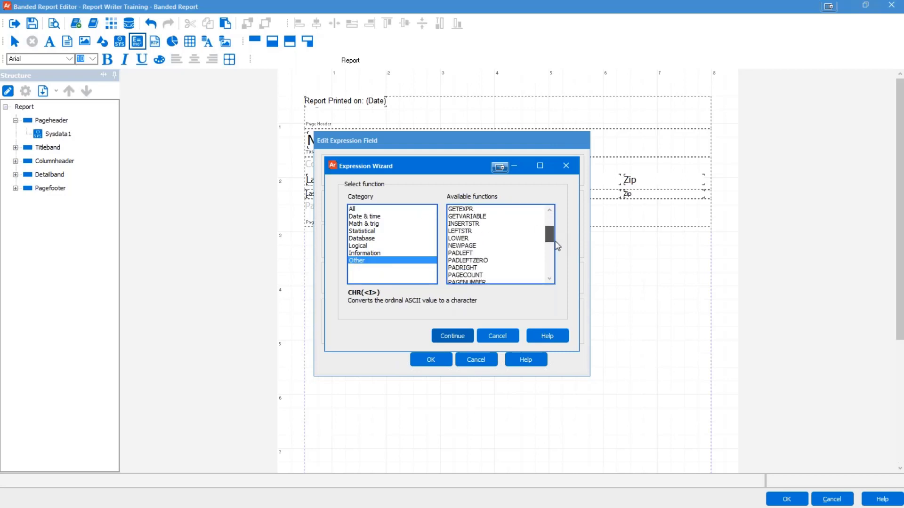
pyautogui.click(475, 261)
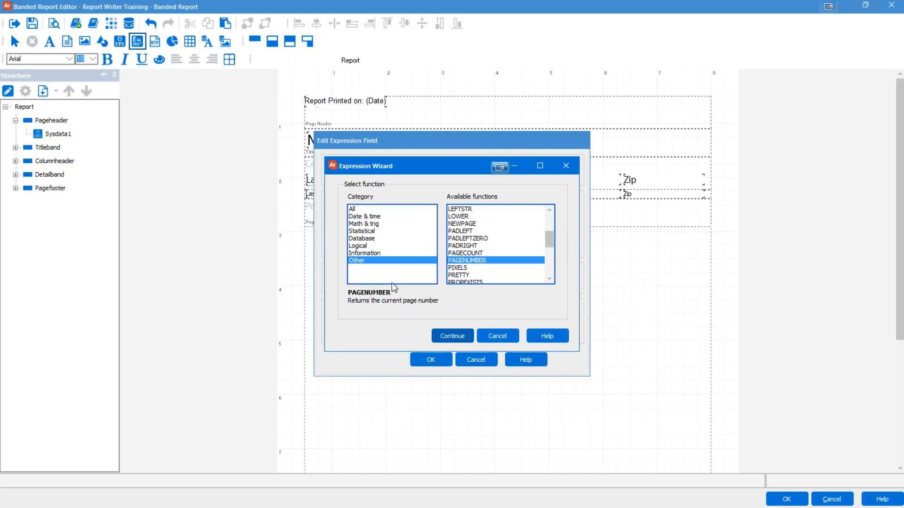
pyautogui.click(452, 337)
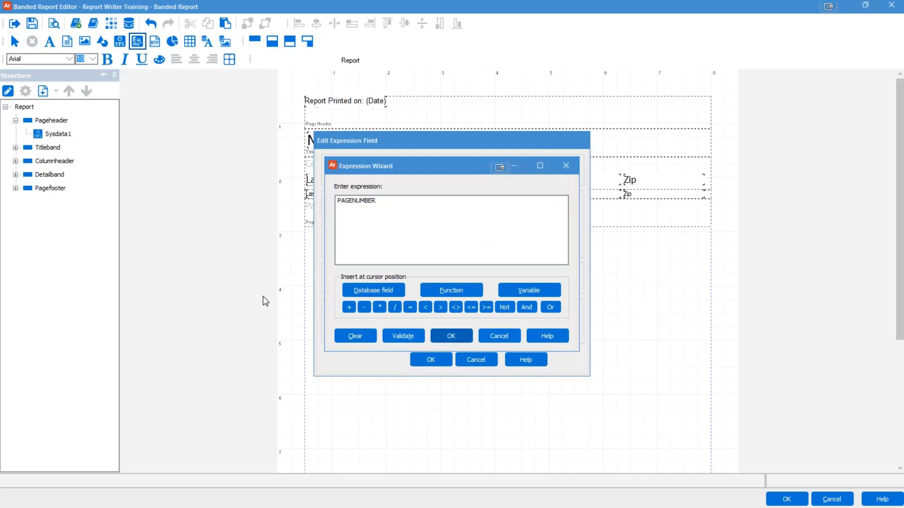
# Step: Append + ' of ' + after PAGENUMBER in the expression
pyautogui.click(397, 217)
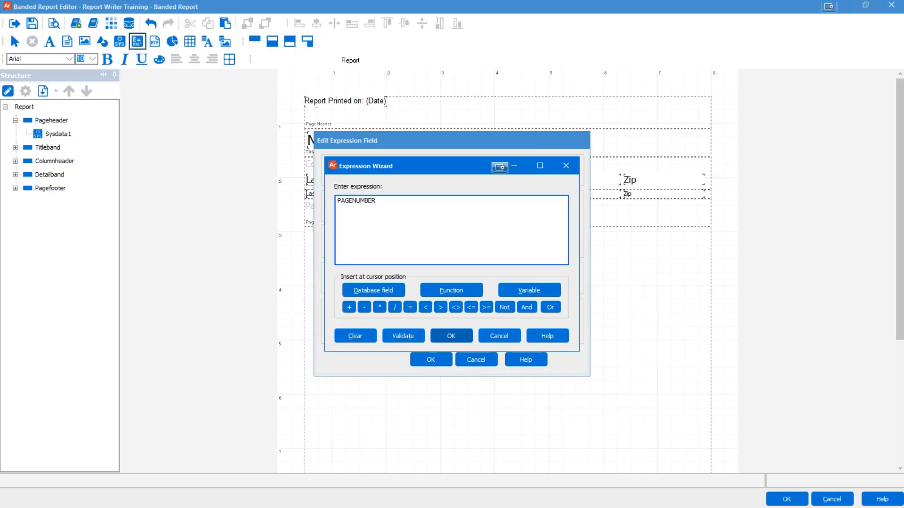
pyautogui.write("+ ' of ' +")
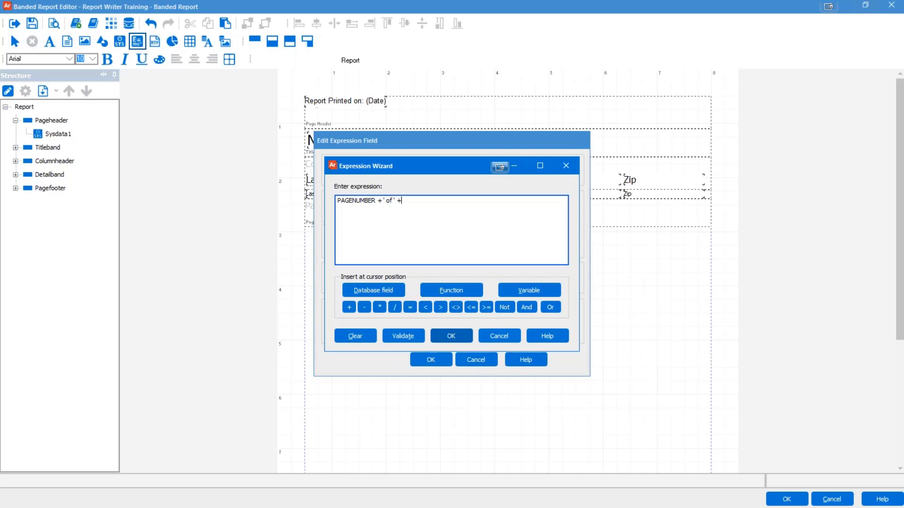
pyautogui.click(434, 289)
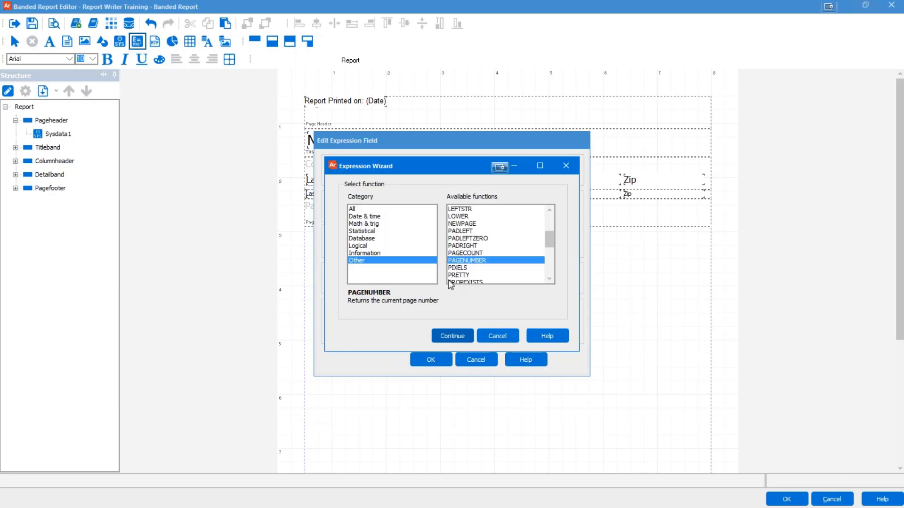
# Step: Append PAGECOUNT to form PAGENUMBER + ' of ' + PAGECOUNT and validate it, giving 3 of 0
pyautogui.click(476, 254)
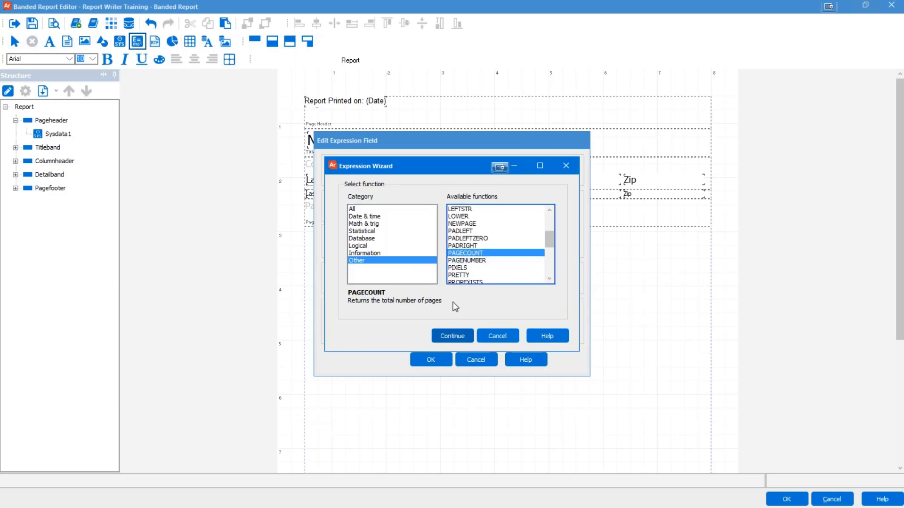
pyautogui.click(450, 335)
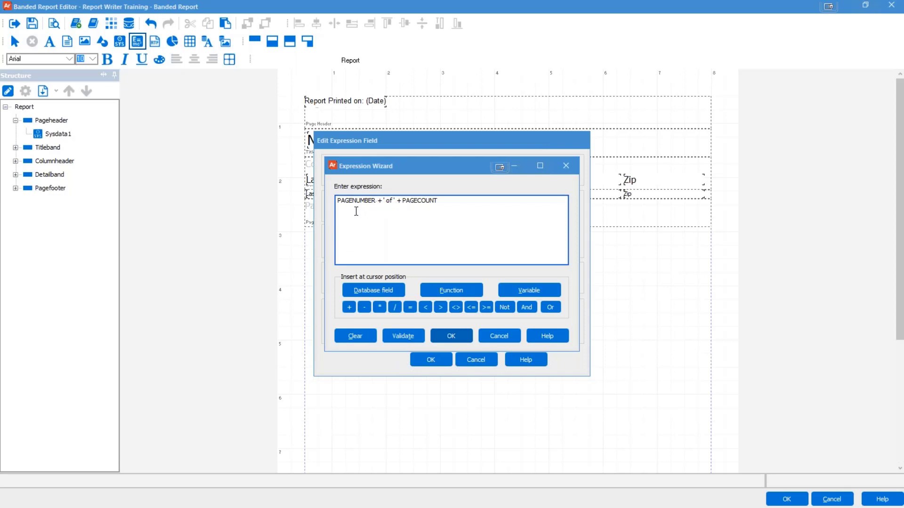
pyautogui.click(534, 293)
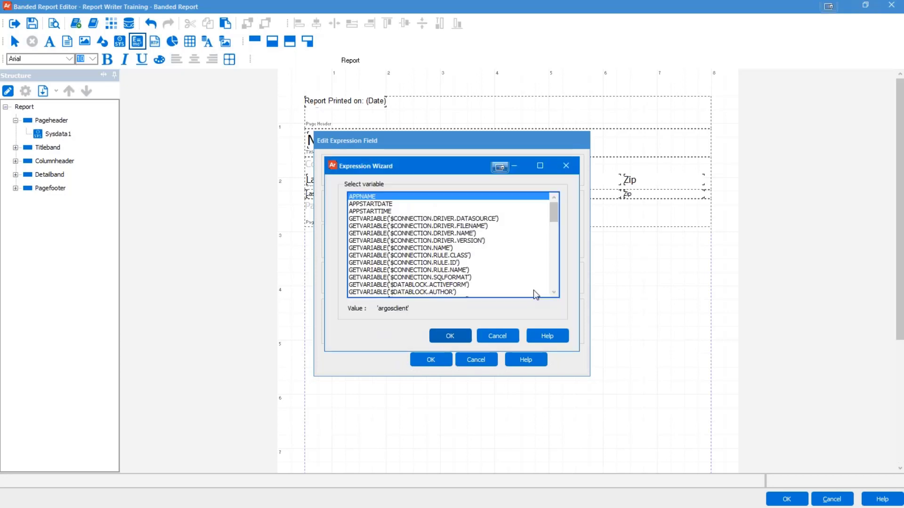
pyautogui.click(497, 336)
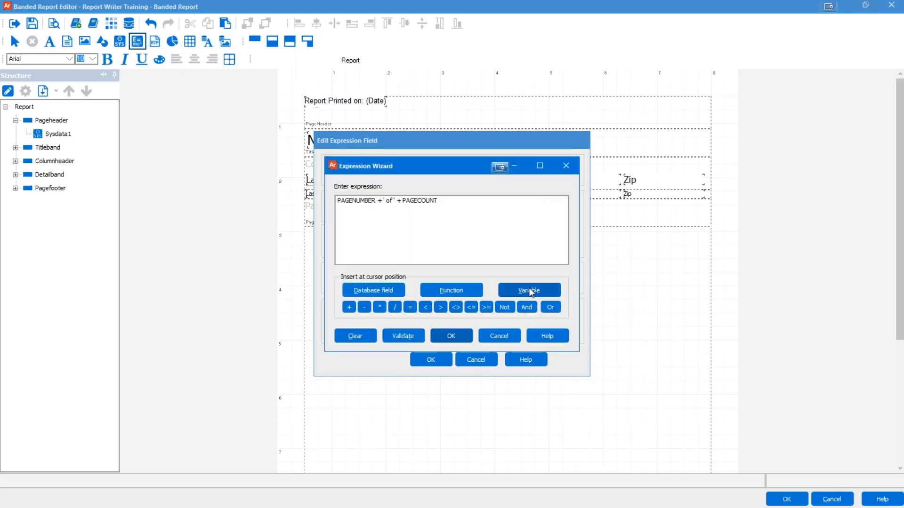
pyautogui.click(406, 338)
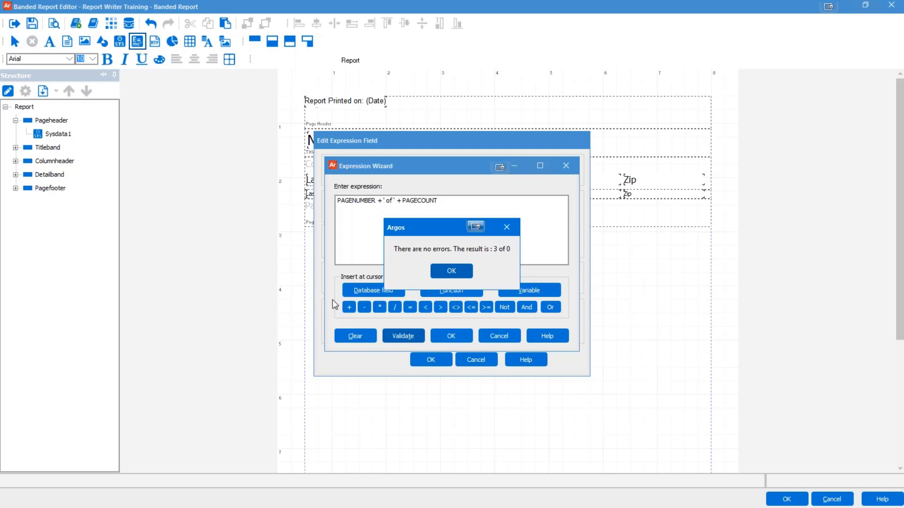
# Step: Prefix the expression with 'Page ' +, validate it as 'Page 3 of 0', and accept it
pyautogui.click(452, 273)
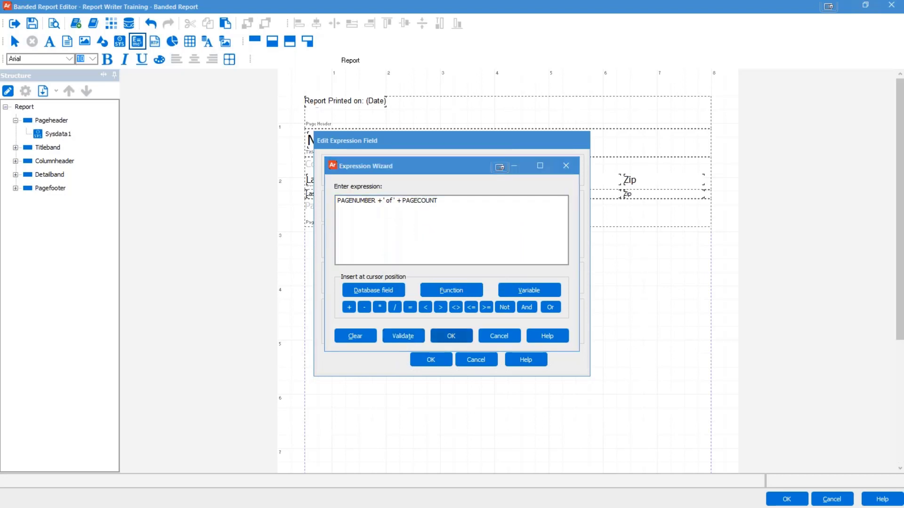
pyautogui.click(339, 202)
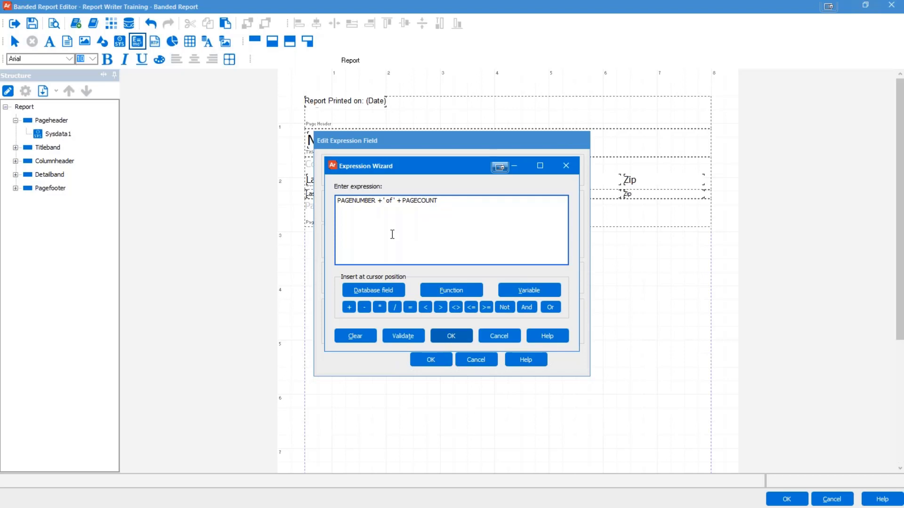
pyautogui.write("'Page")
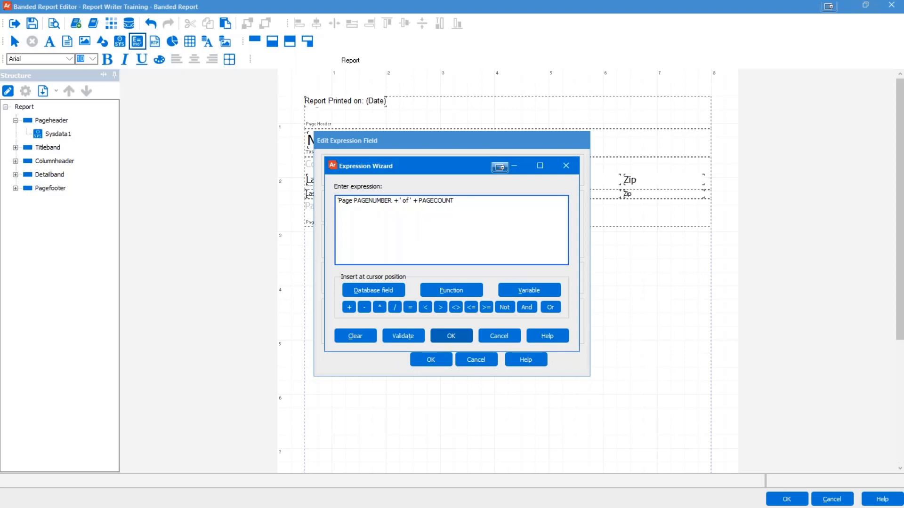
pyautogui.write(" ' ")
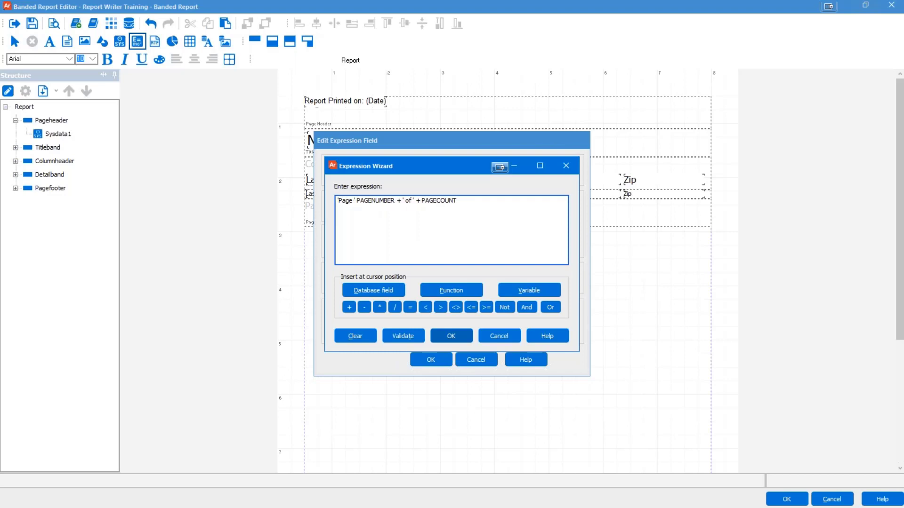
pyautogui.write('+')
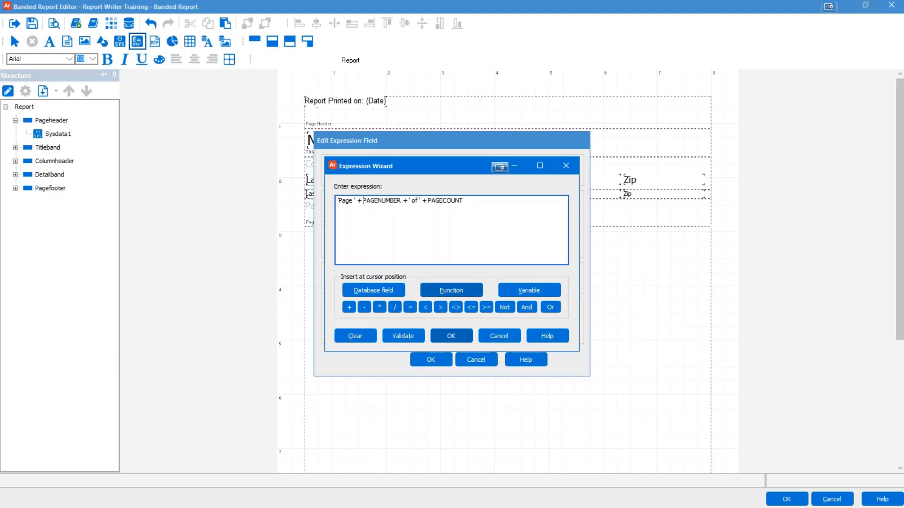
pyautogui.click(399, 336)
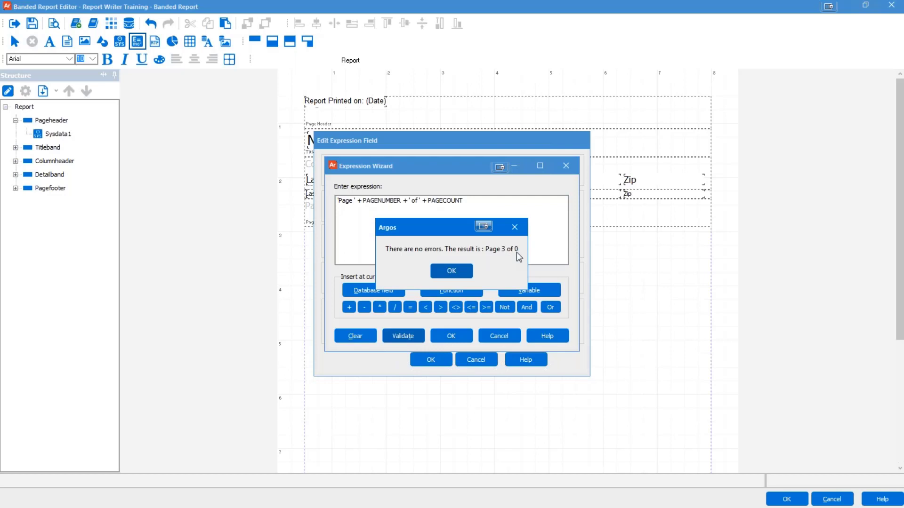
pyautogui.click(457, 272)
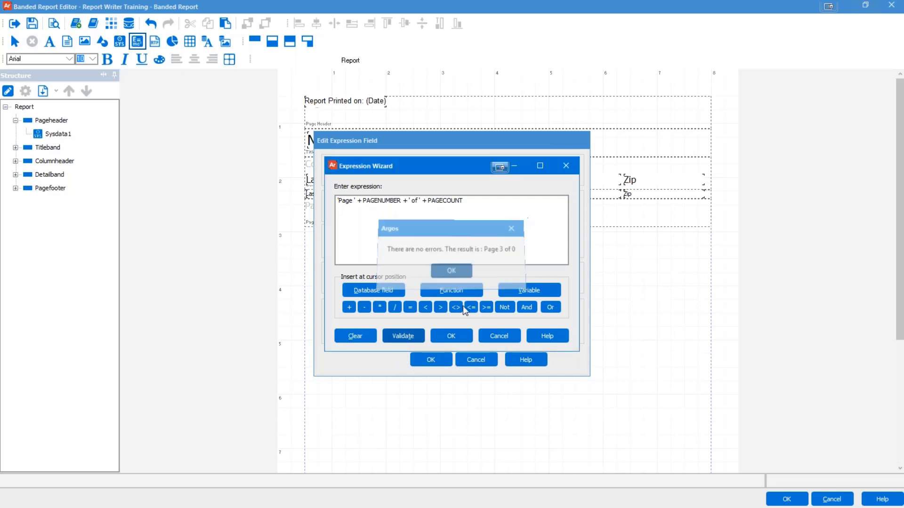
pyautogui.click(454, 335)
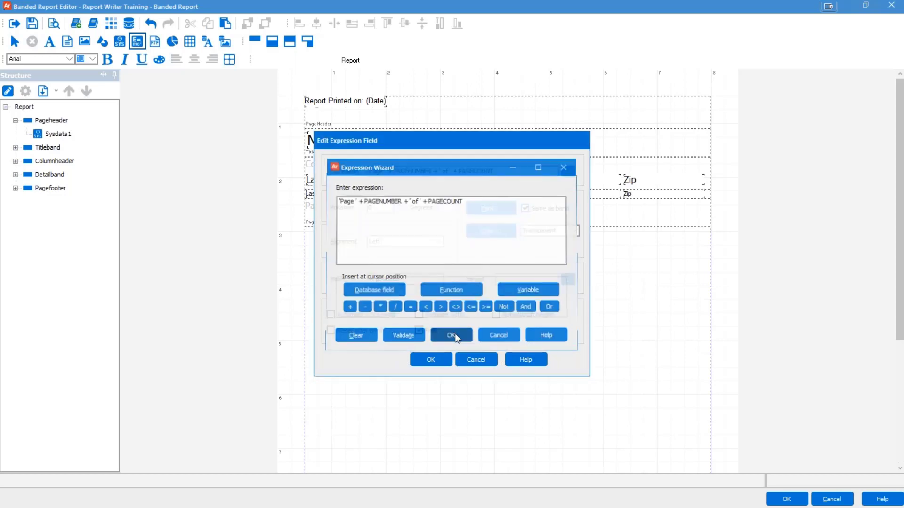
# Step: Confirm the expression field, then set it to Centered alignment with Autosize width
pyautogui.click(425, 361)
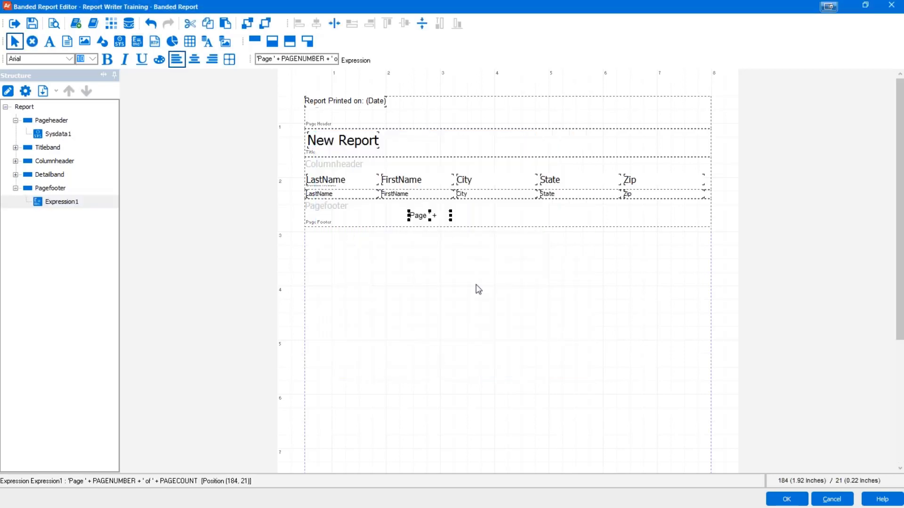
pyautogui.doubleClick(431, 218)
pyautogui.click(438, 242)
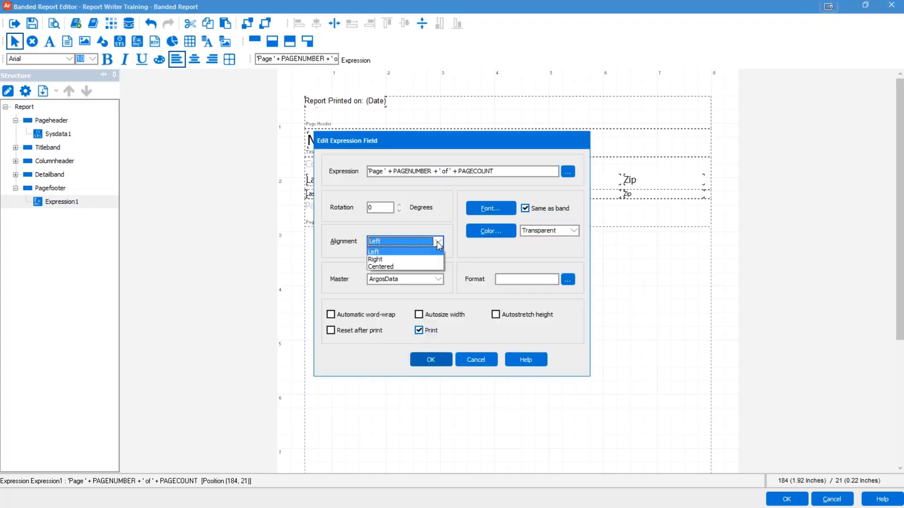
pyautogui.click(416, 267)
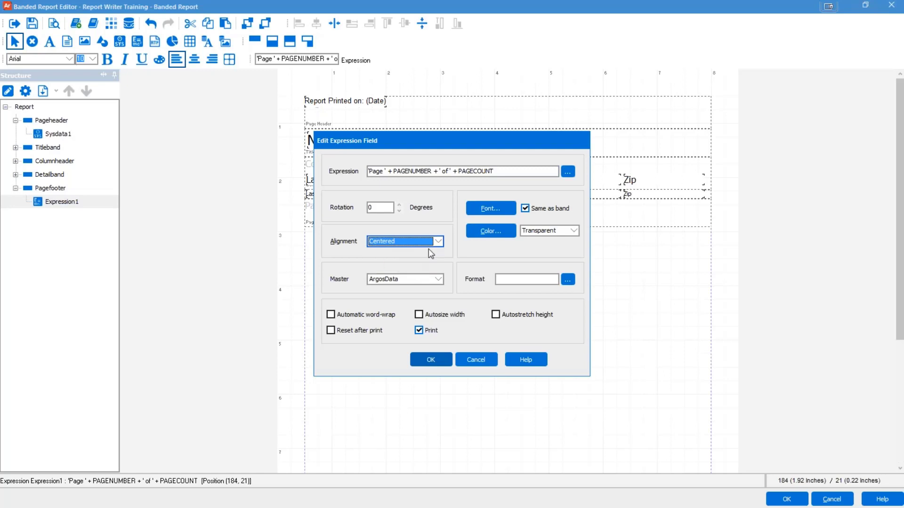
pyautogui.click(419, 315)
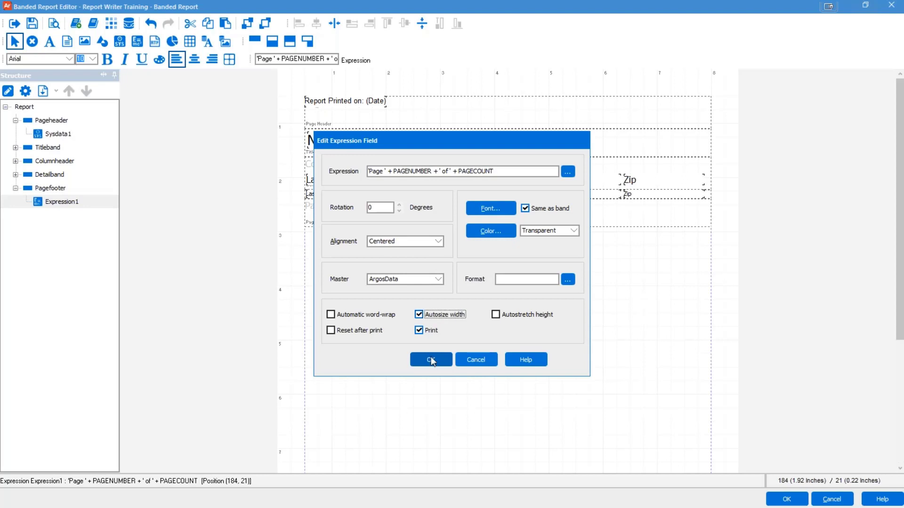
pyautogui.click(431, 361)
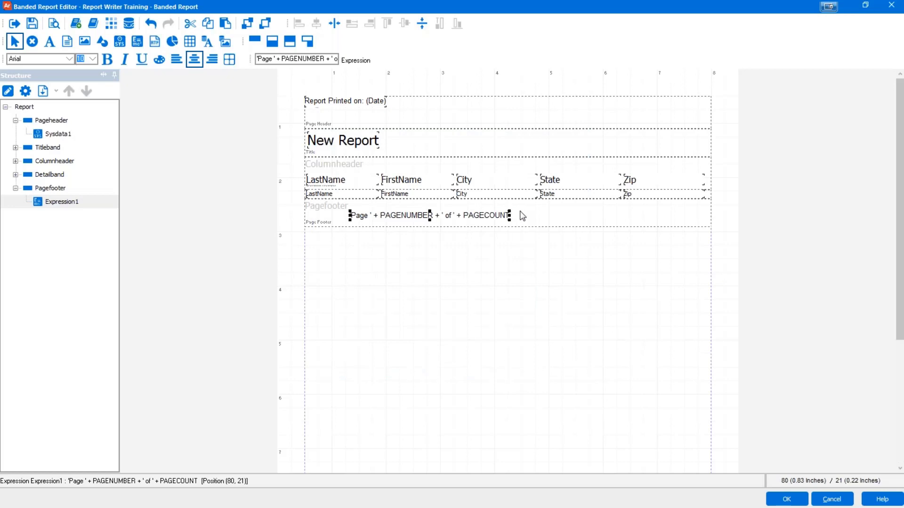
# Step: Move the page number field up and right near the top of the page footer
pyautogui.click(512, 216)
pyautogui.click(481, 216)
pyautogui.moveTo(542, 204); pyautogui.dragTo(543, 204)
# Step: Shorten the page footer band by dragging its bottom edge up
pyautogui.click(502, 324)
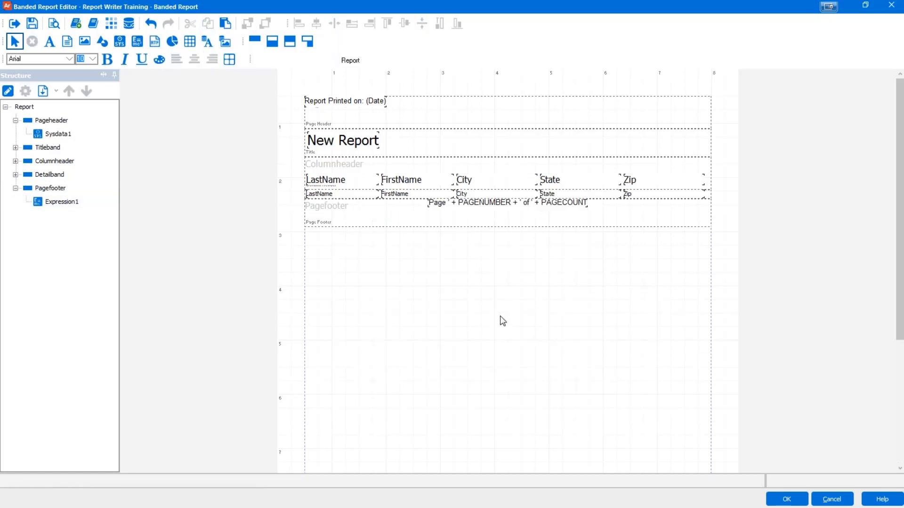
pyautogui.click(502, 227)
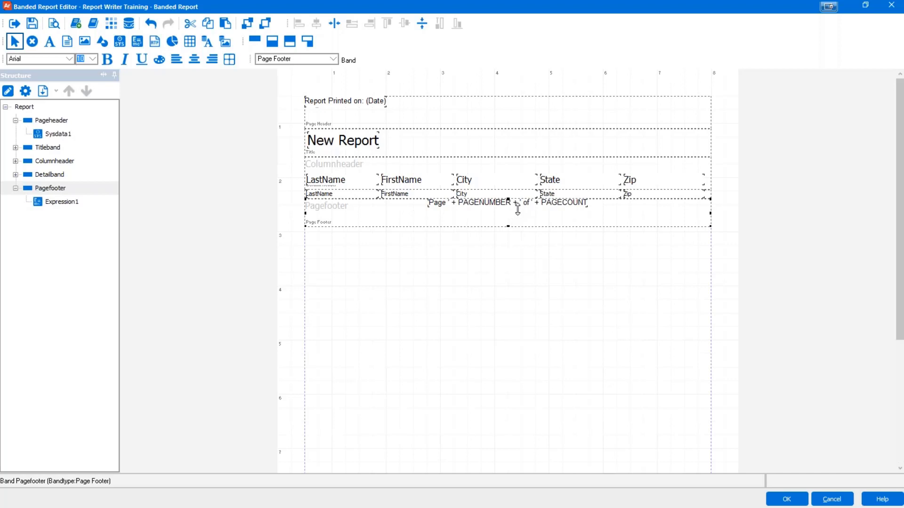
pyautogui.moveTo(518, 209); pyautogui.dragTo(518, 209)
pyautogui.click(514, 248)
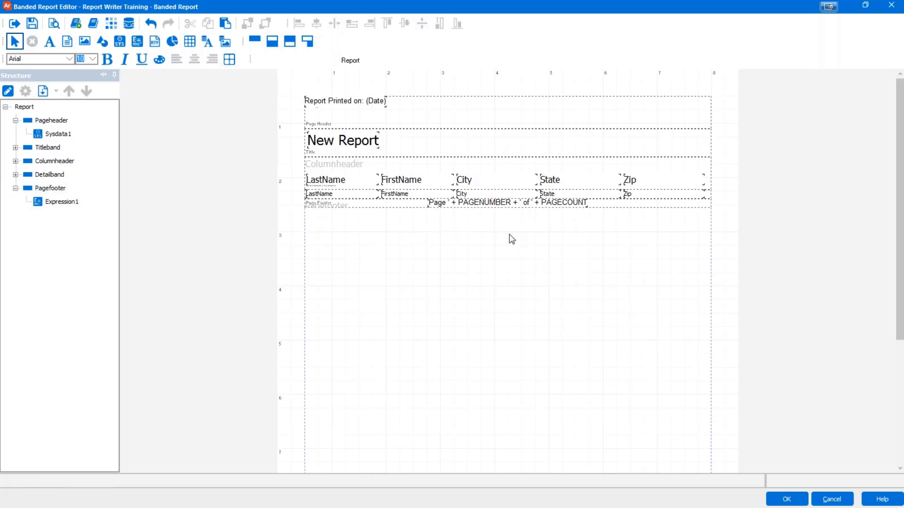
pyautogui.click(400, 209)
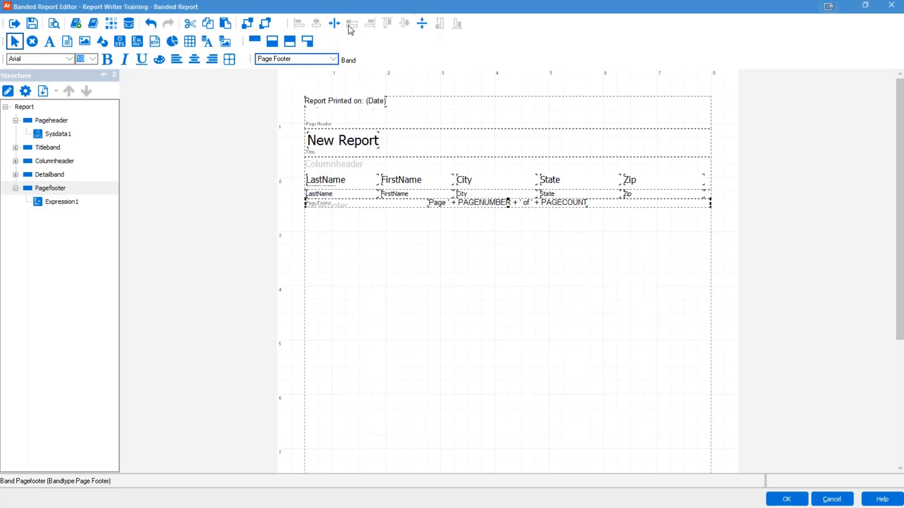
# Step: Centre the page number expression horizontally within the page footer band
pyautogui.click(492, 202)
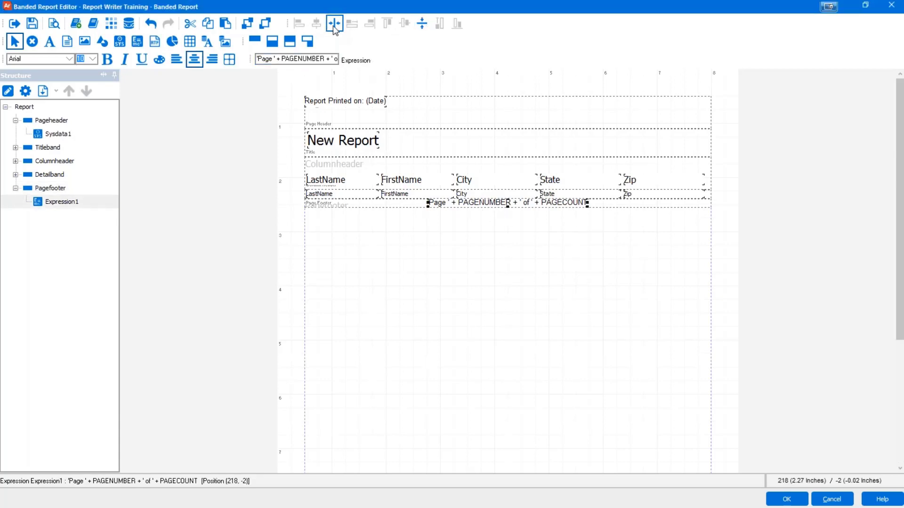
pyautogui.click(422, 23)
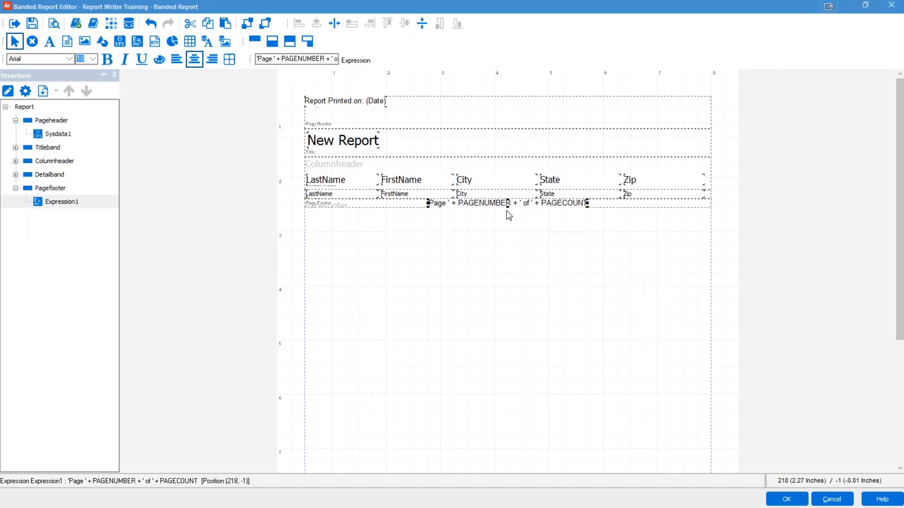
pyautogui.click(484, 149)
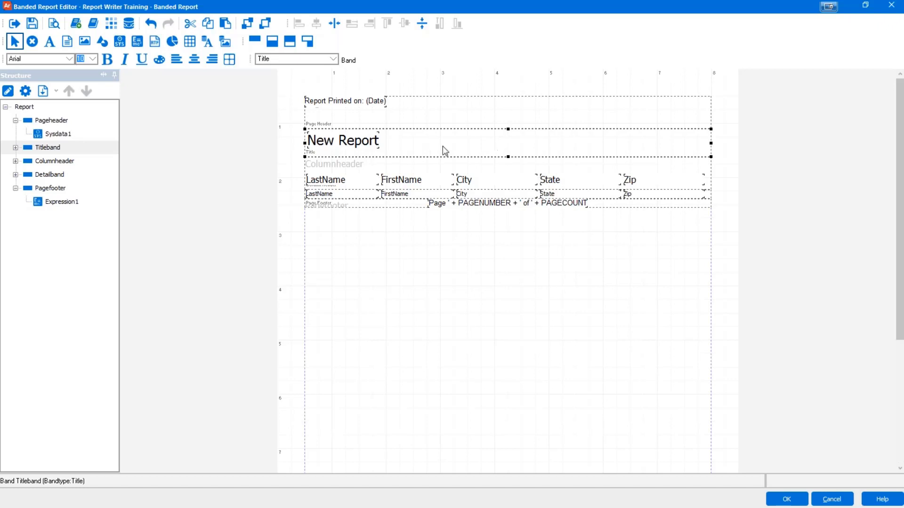
# Step: Change the title label's text from New Report to 'Address List'
pyautogui.click(343, 138)
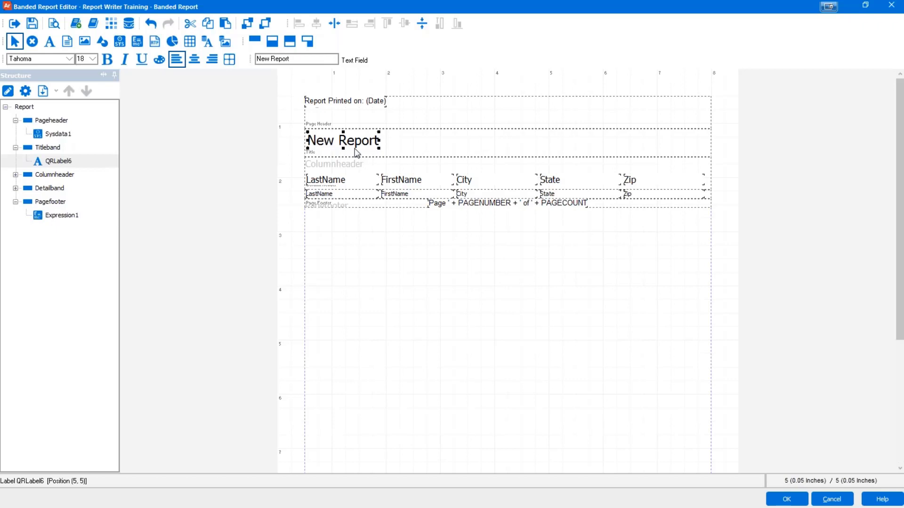
pyautogui.doubleClick(355, 149)
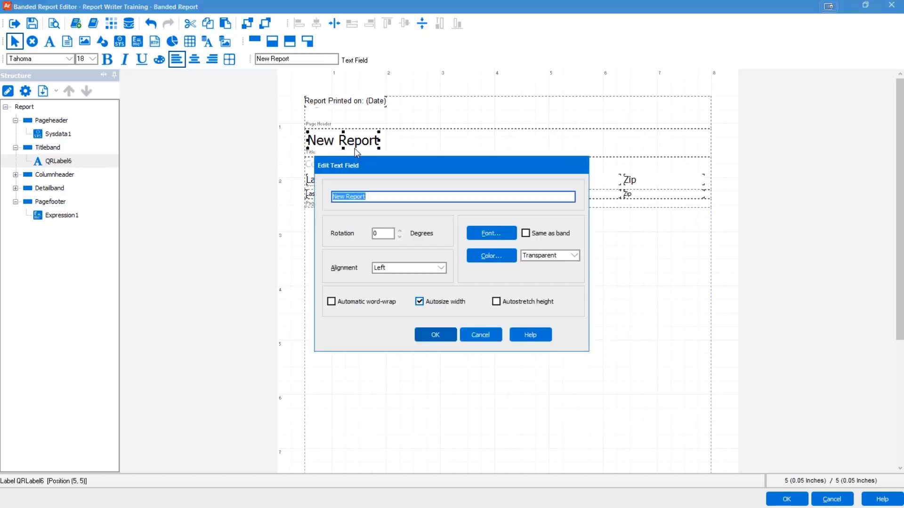
pyautogui.write('Address List')
# Step: Set the title font to Verdana, size 22, colour Blue, and apply the changes
pyautogui.click(500, 233)
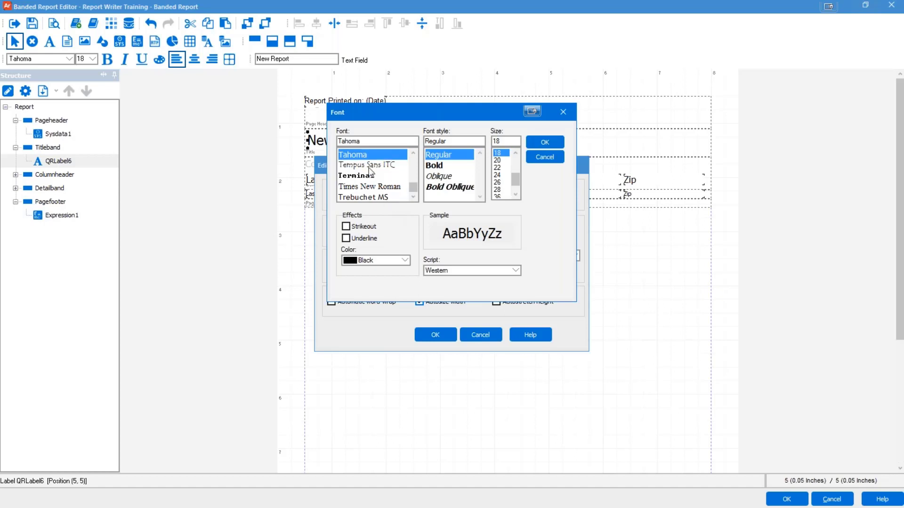
pyautogui.doubleClick(369, 139)
pyautogui.write('ver')
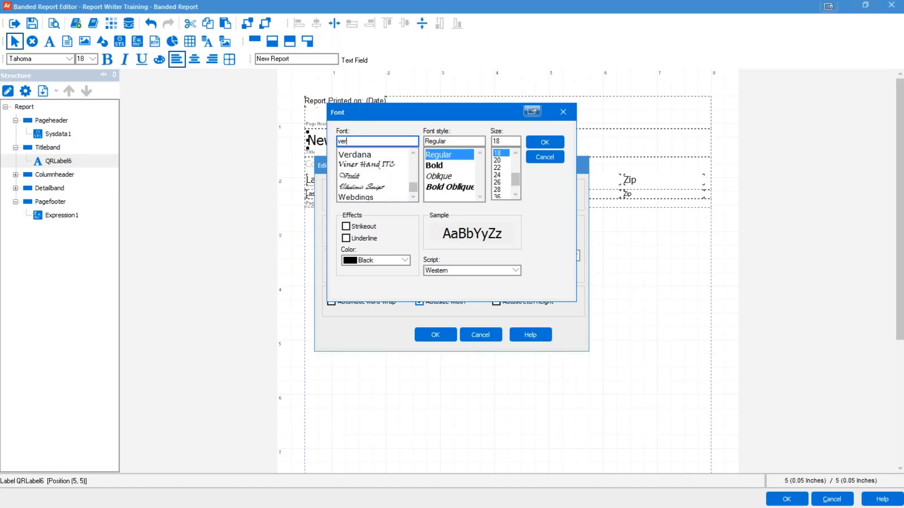
pyautogui.click(363, 155)
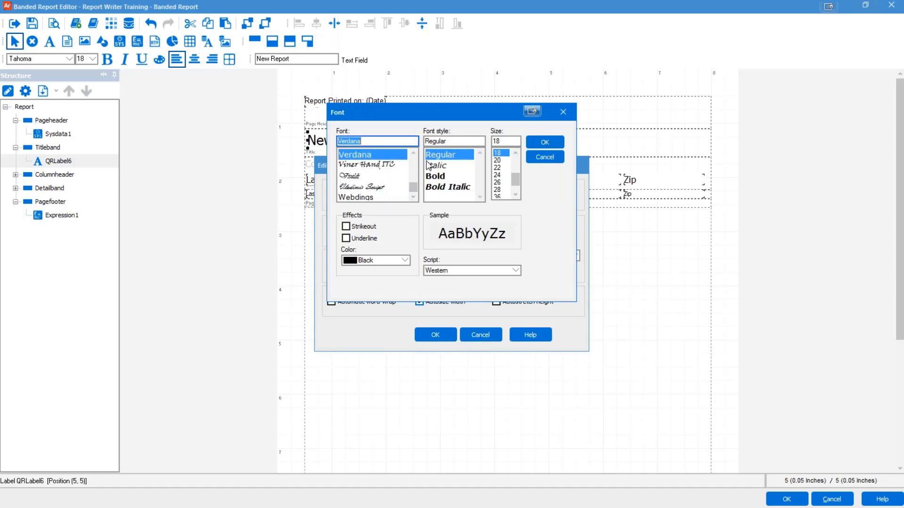
pyautogui.click(500, 168)
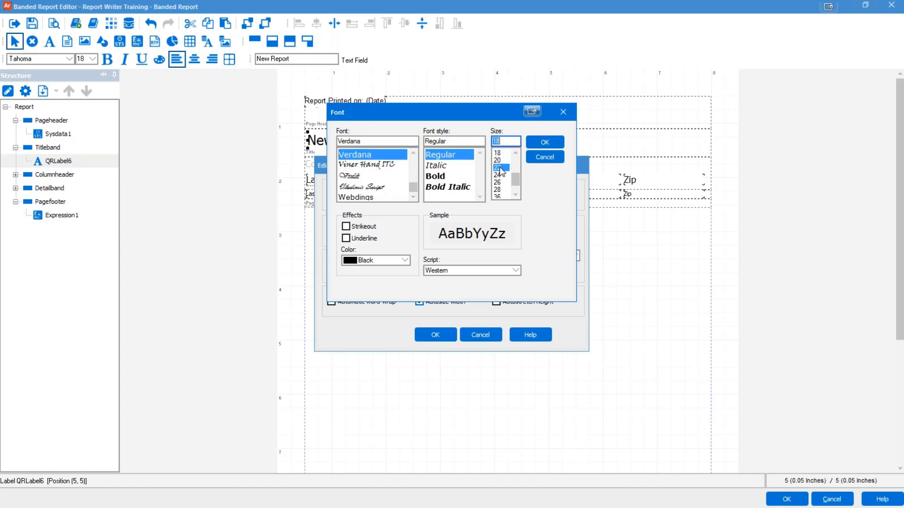
pyautogui.click(404, 259)
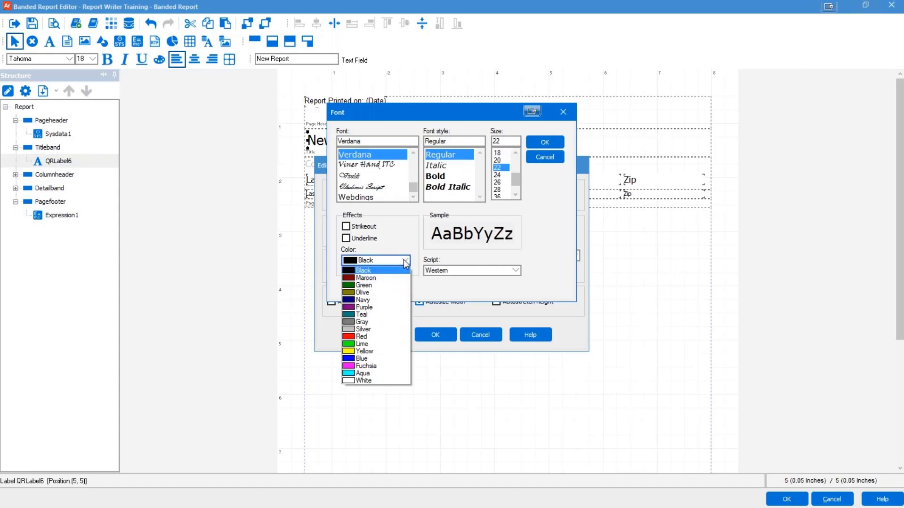
pyautogui.click(363, 358)
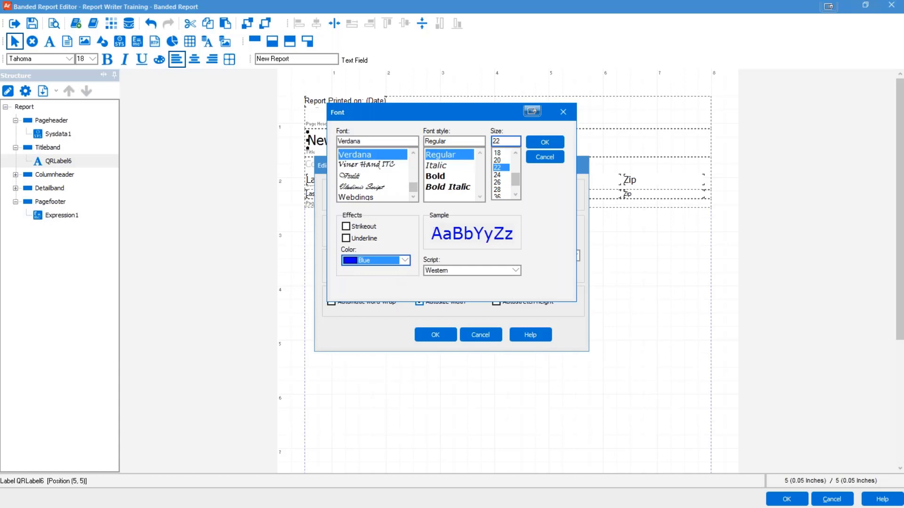
pyautogui.click(545, 141)
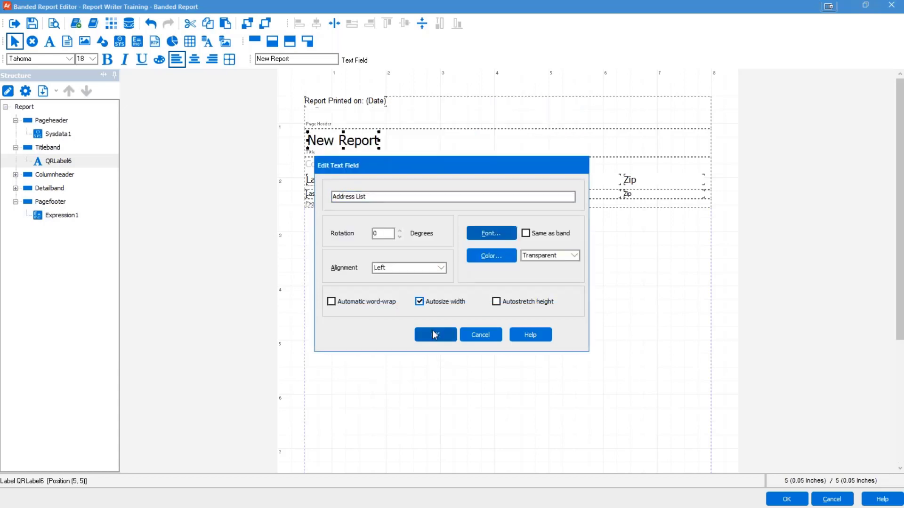
pyautogui.click(434, 337)
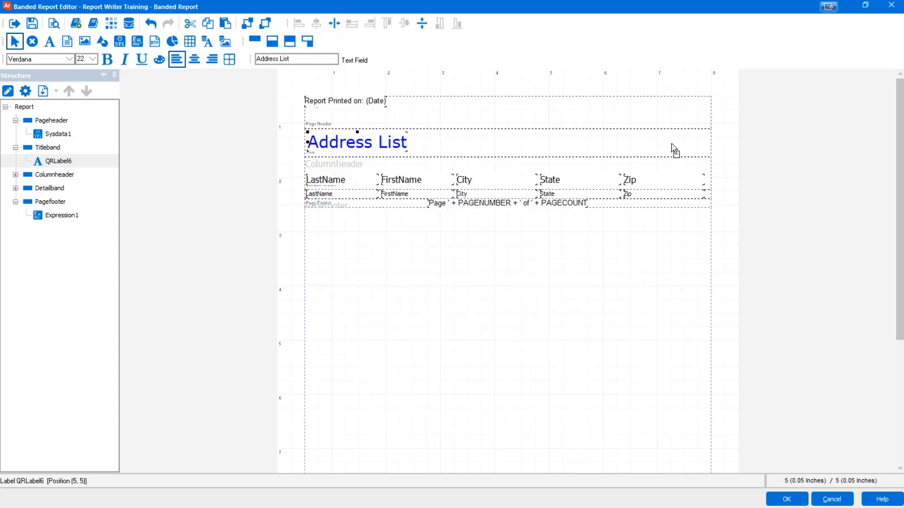
# Step: Move the Address List title to the right of the title band and widen it so the full text shows
pyautogui.moveTo(688, 150); pyautogui.dragTo(687, 150)
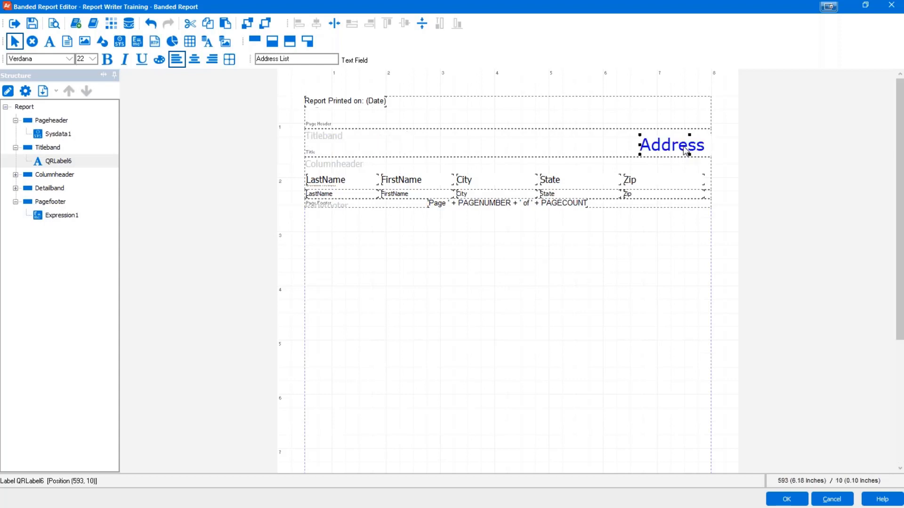
pyautogui.click(645, 256)
pyautogui.click(671, 146)
pyautogui.doubleClick(671, 146)
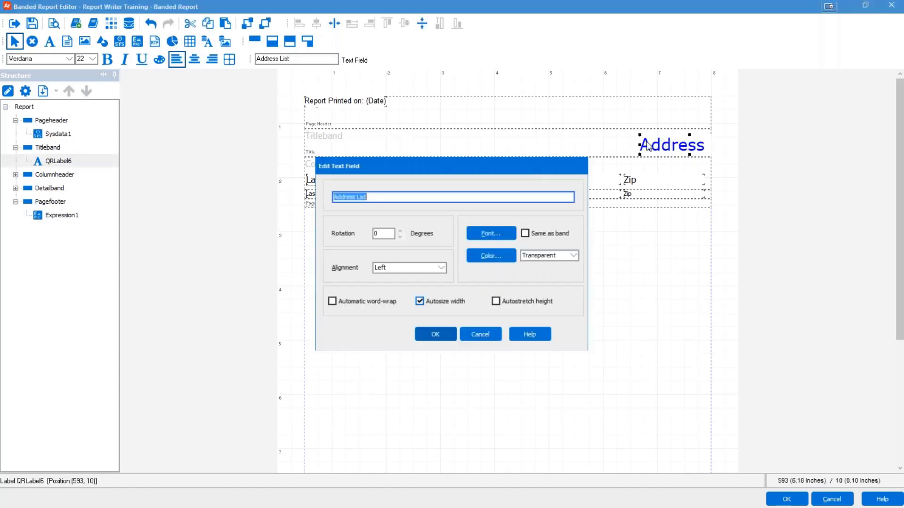
pyautogui.click(478, 334)
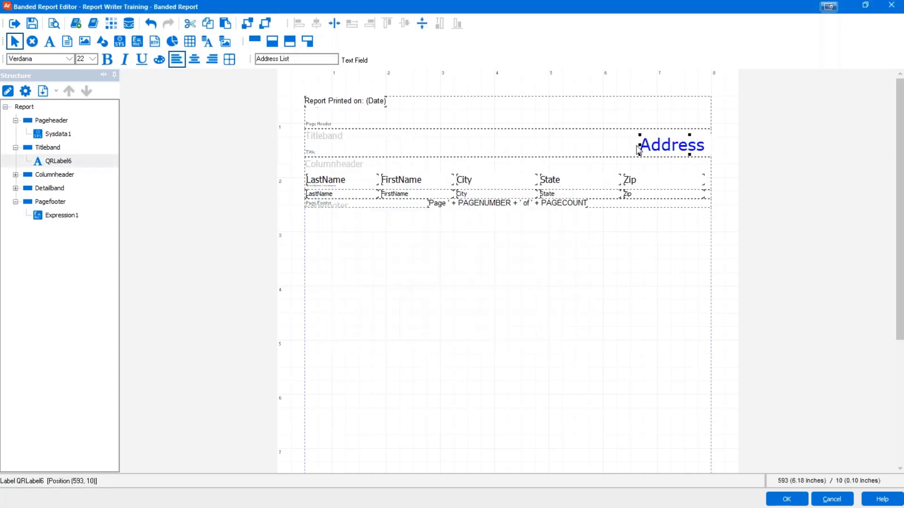
pyautogui.moveTo(639, 145)
pyautogui.mouseDown()
pyautogui.moveTo(607, 145)
pyautogui.moveTo(640, 143)
pyautogui.mouseUp()
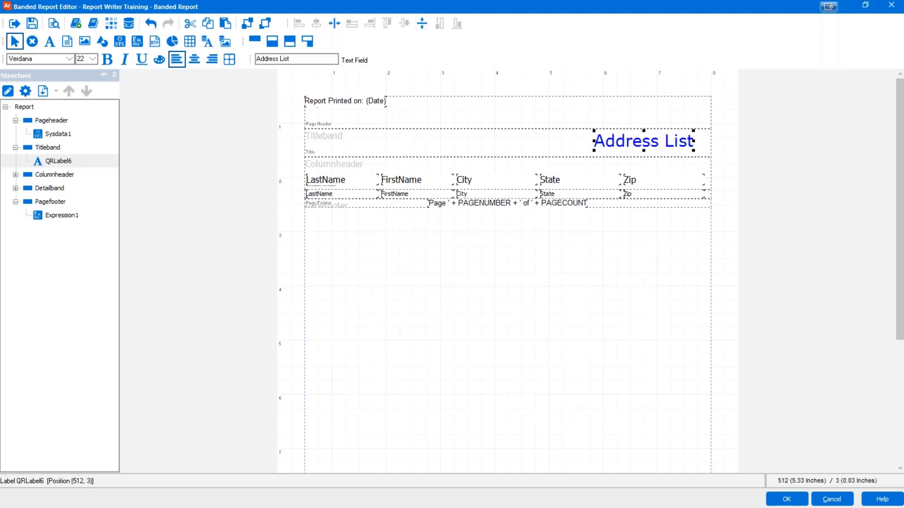
pyautogui.click(593, 222)
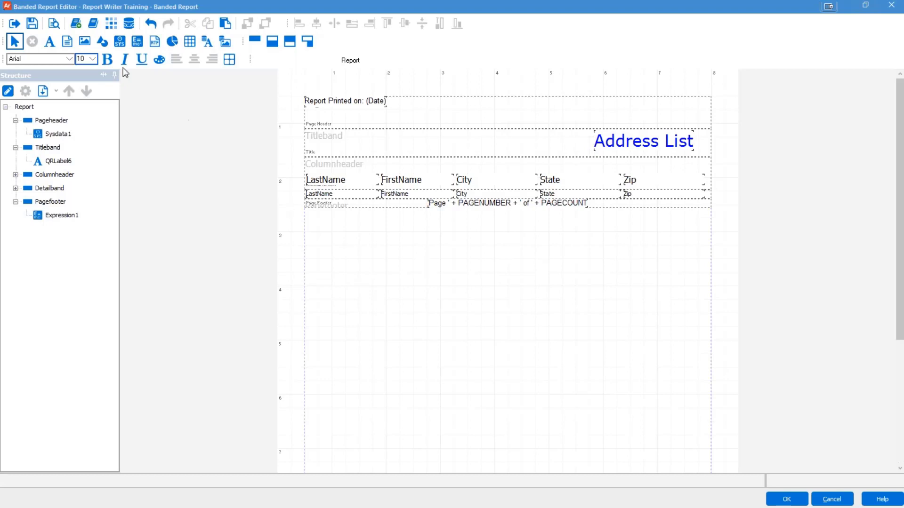
# Step: Insert the Evisions Logo library object at the top of the report, deleting the extra copy added to the title band
pyautogui.click(94, 25)
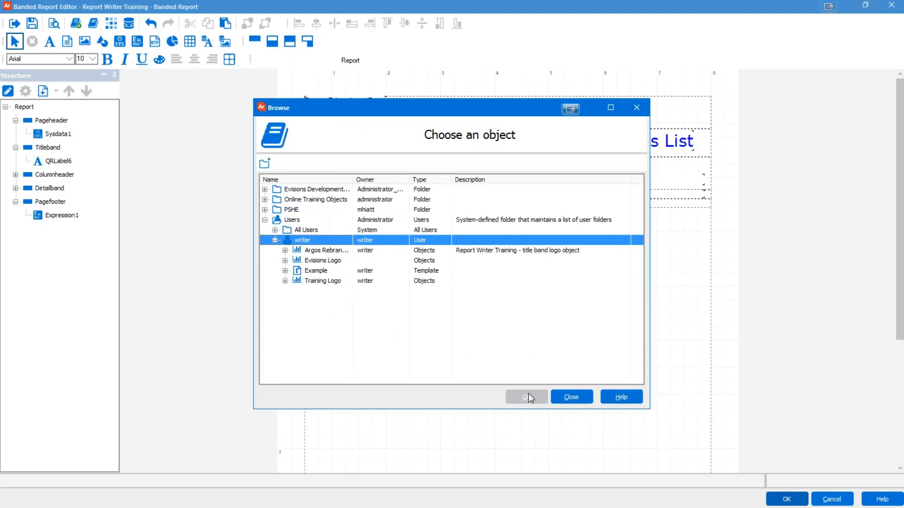
pyautogui.click(309, 260)
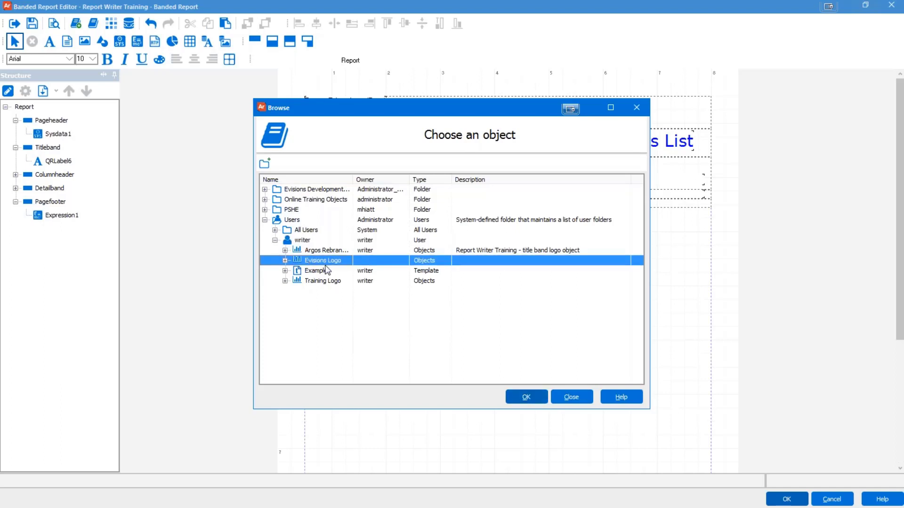
pyautogui.click(527, 396)
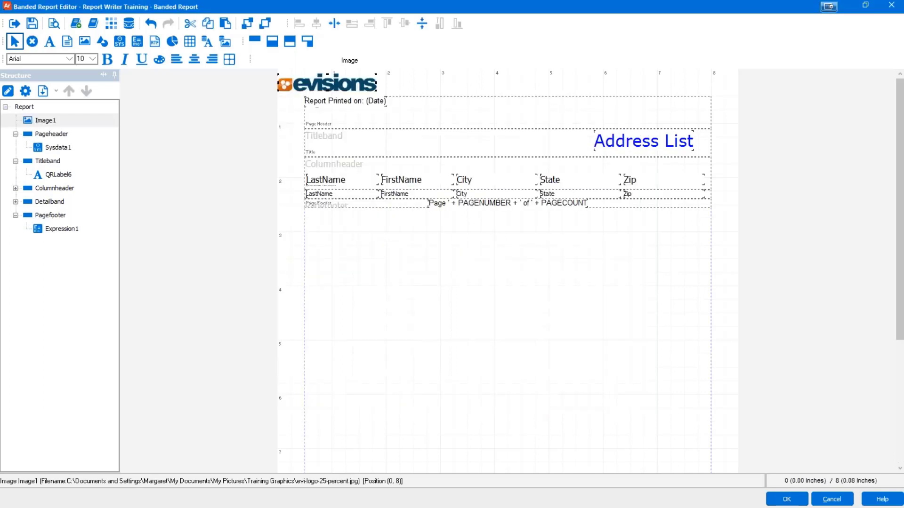
pyautogui.click(372, 142)
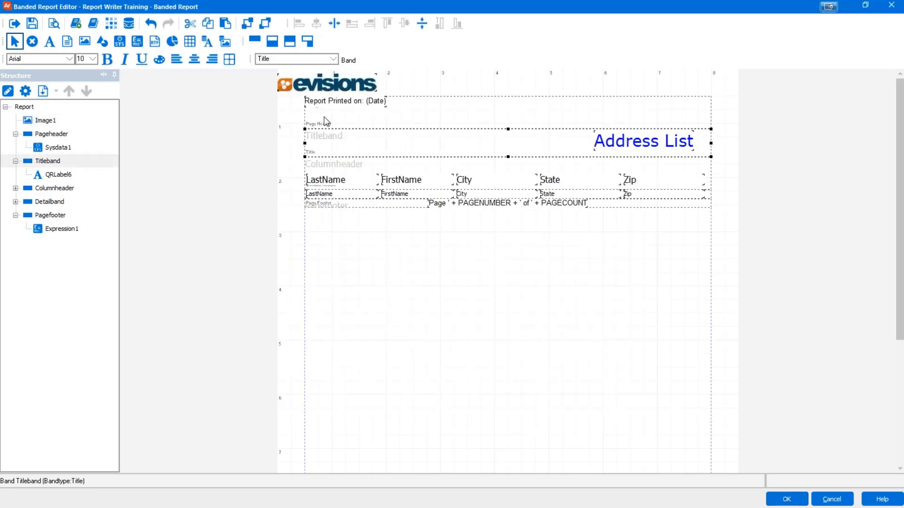
pyautogui.click(93, 23)
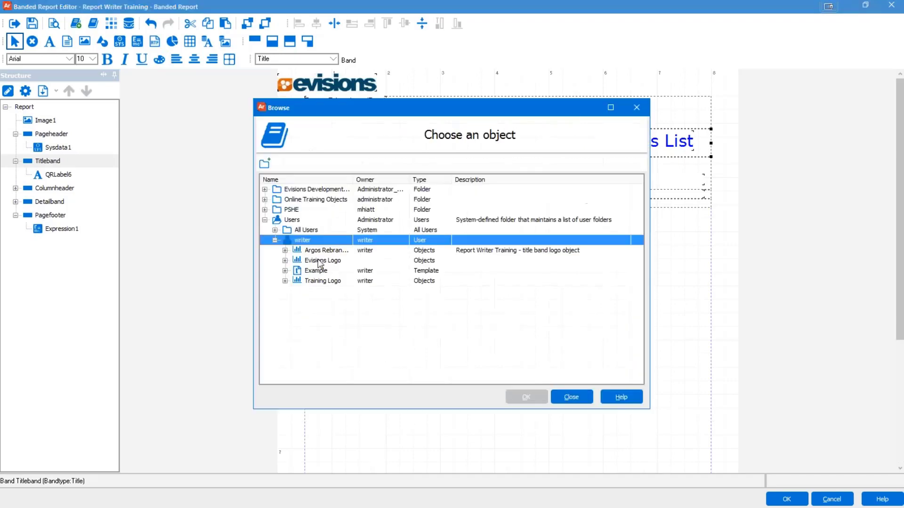
pyautogui.click(320, 263)
pyautogui.click(526, 397)
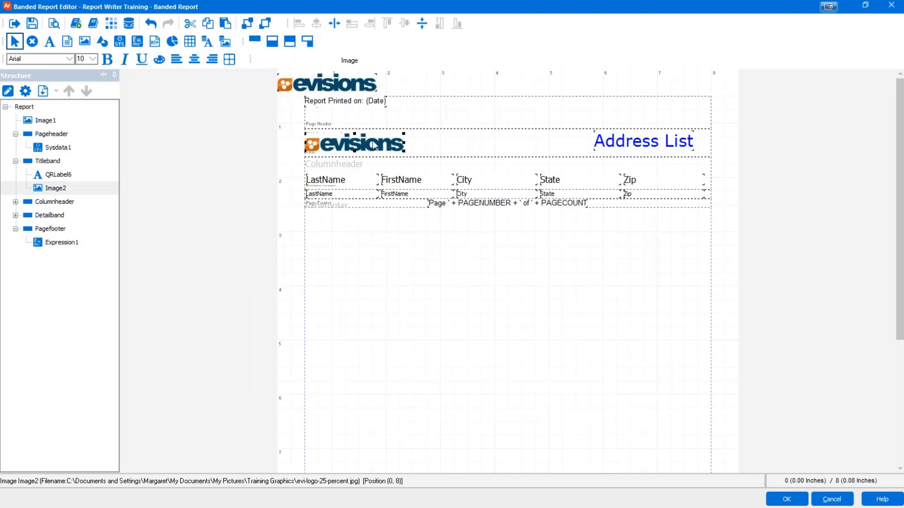
pyautogui.press('Delete')
pyautogui.click(93, 23)
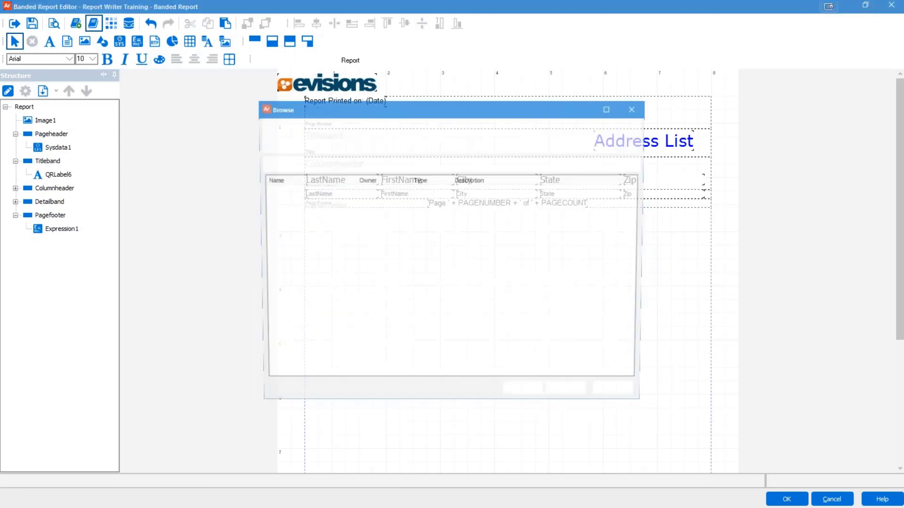
pyautogui.click(571, 397)
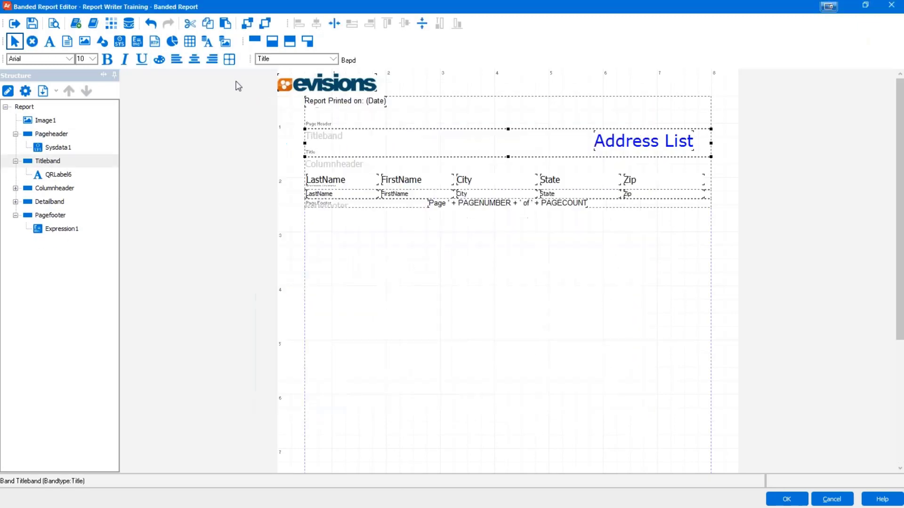
# Step: Insert the Training Logo into the title band and make the band taller to fit it
pyautogui.click(91, 21)
pyautogui.click(326, 281)
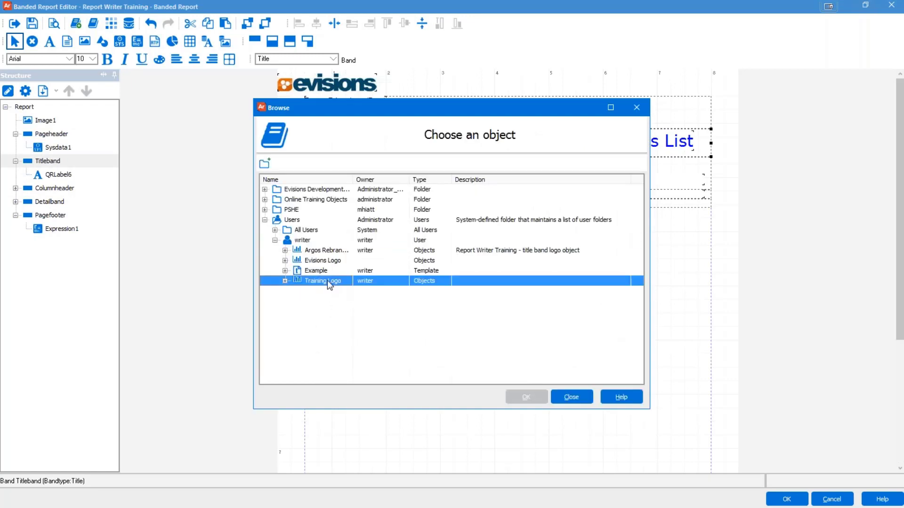
pyautogui.click(526, 397)
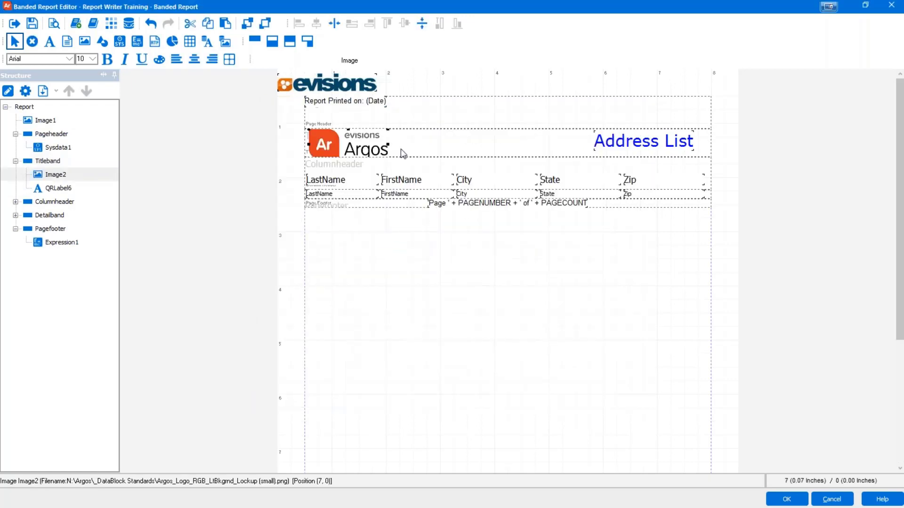
pyautogui.click(426, 150)
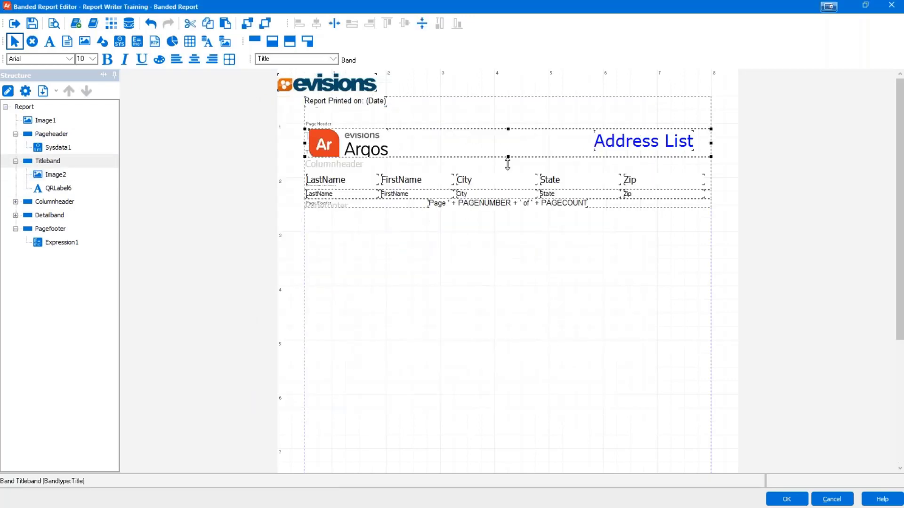
pyautogui.moveTo(507, 163); pyautogui.dragTo(508, 171)
pyautogui.click(370, 149)
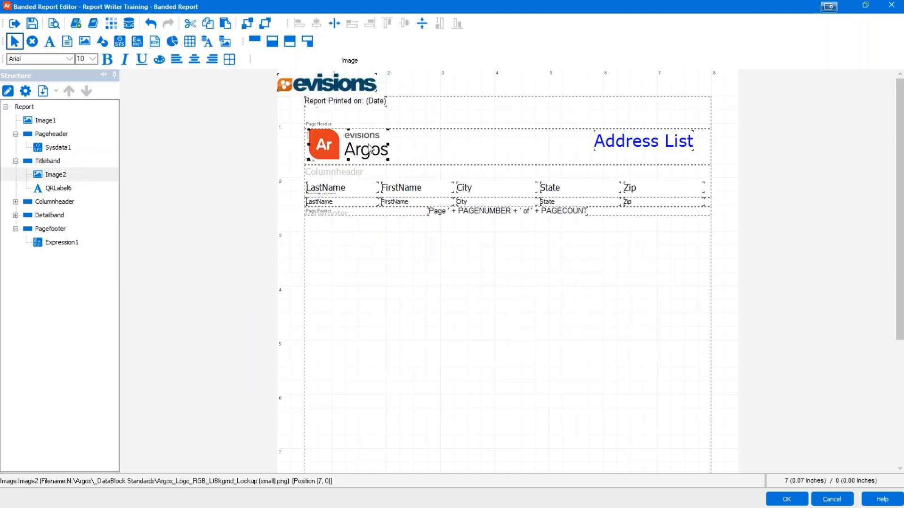
pyautogui.click(421, 153)
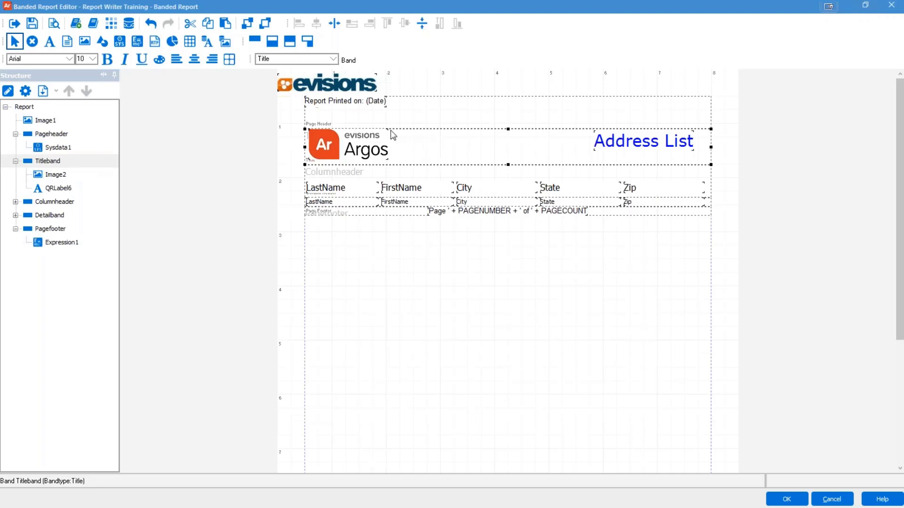
pyautogui.click(354, 144)
# Step: Try selecting the column heading labels on the layout, then clear the selection
pyautogui.click(514, 156)
pyautogui.click(343, 193)
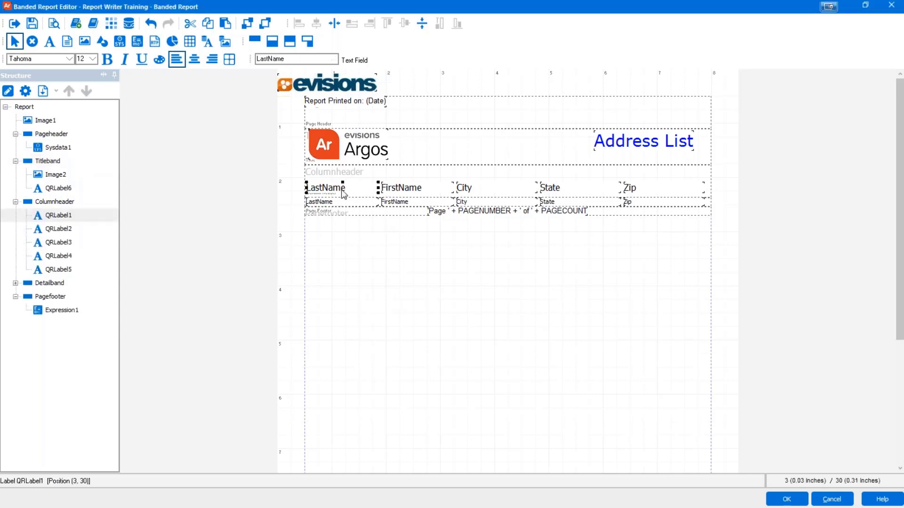
pyautogui.keyDown('shift'); pyautogui.click(410, 190); pyautogui.keyUp('shift')
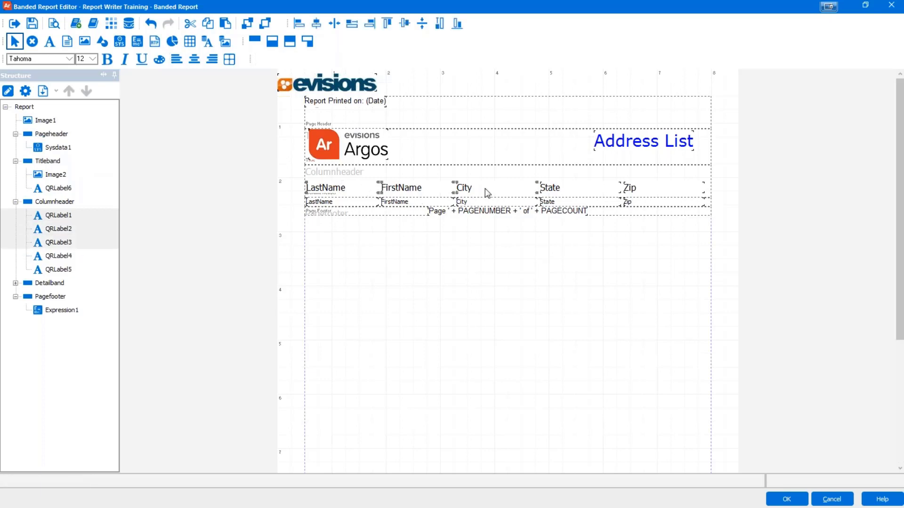
pyautogui.click(418, 174)
pyautogui.click(340, 291)
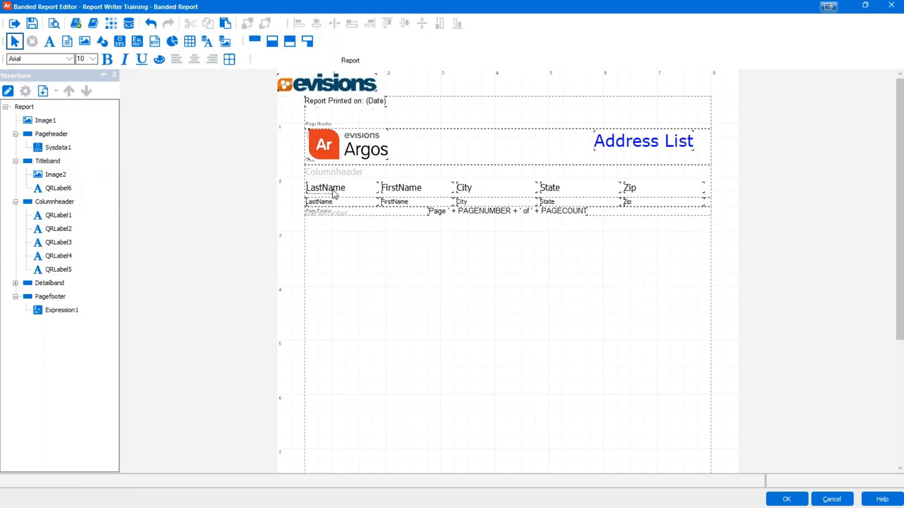
pyautogui.click(324, 173)
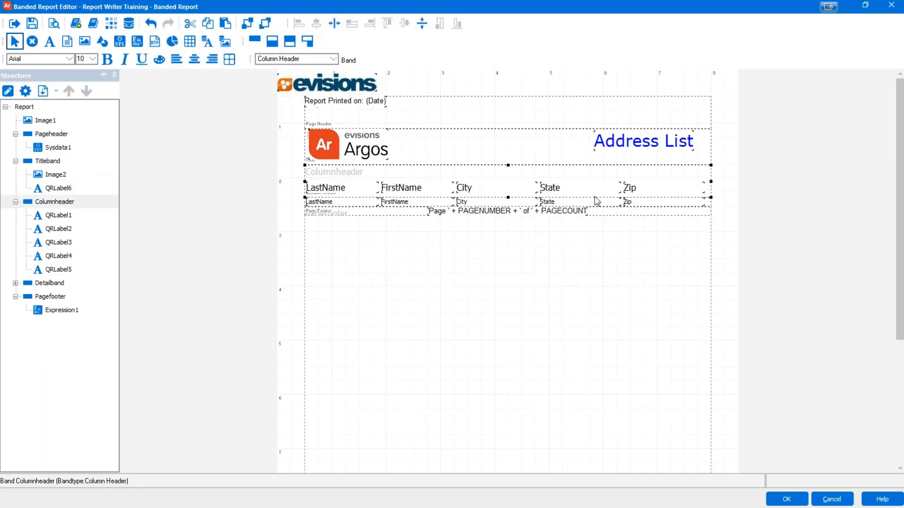
pyautogui.moveTo(325, 173); pyautogui.dragTo(656, 189)
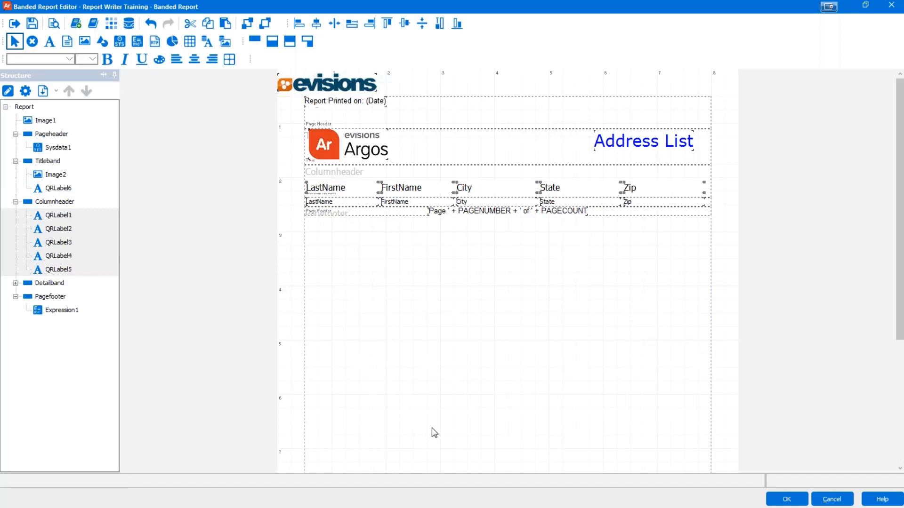
pyautogui.click(84, 373)
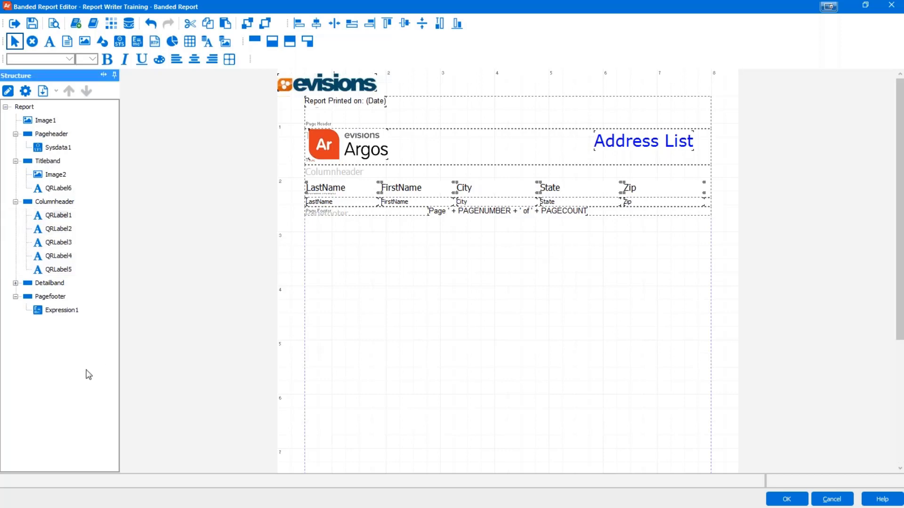
# Step: Select QRLabel1 through QRLabel5 (LastName to Zip) together in the Structure tree
pyautogui.click(51, 215)
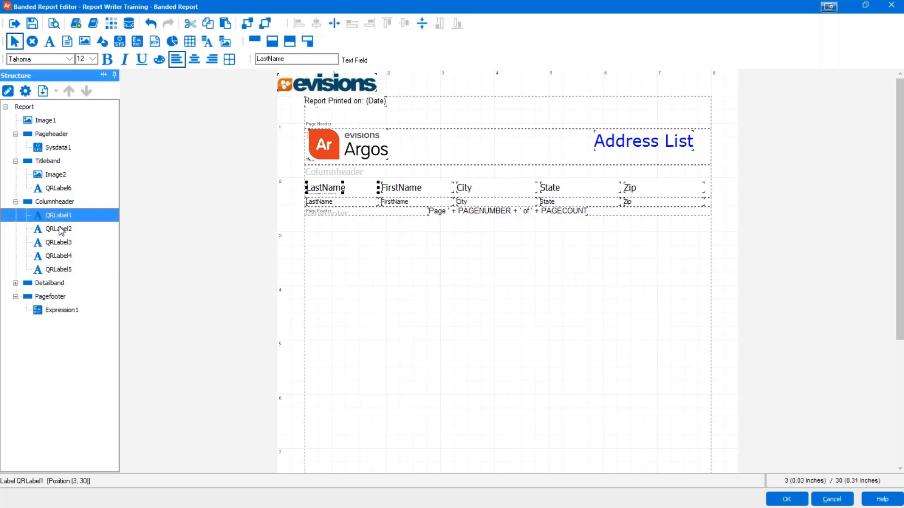
pyautogui.click(62, 230)
pyautogui.click(60, 243)
pyautogui.click(58, 217)
pyautogui.keyDown('shift'); pyautogui.click(53, 271); pyautogui.keyUp('shift')
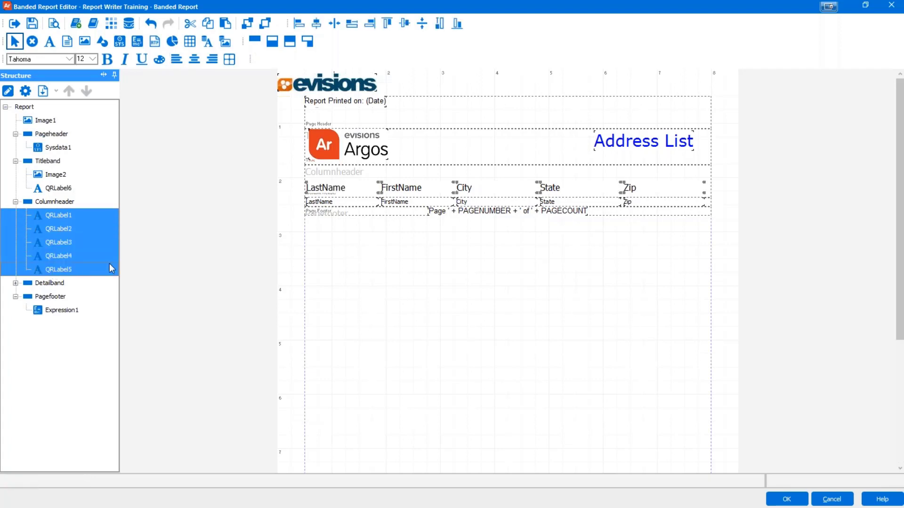
# Step: In Multiple control edit, give the five labels the band's font, Left alignment and Transparent background
pyautogui.rightClick(337, 194)
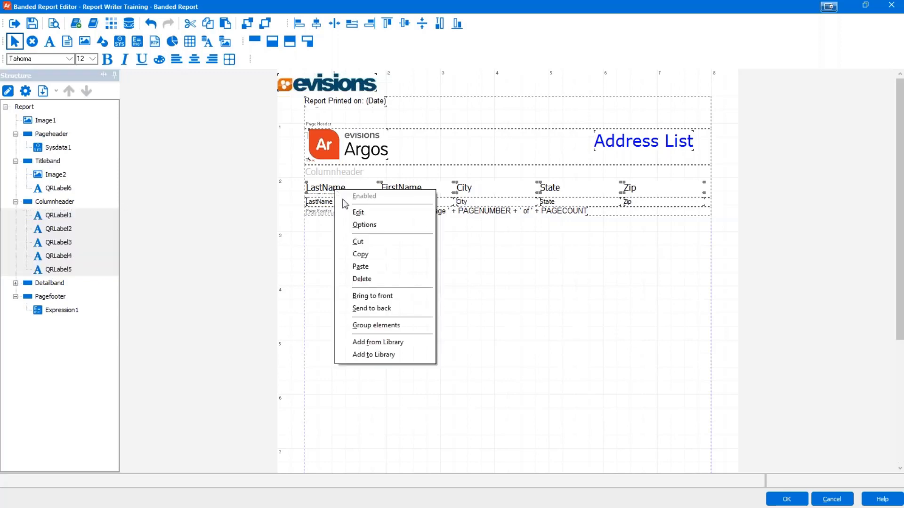
pyautogui.click(357, 212)
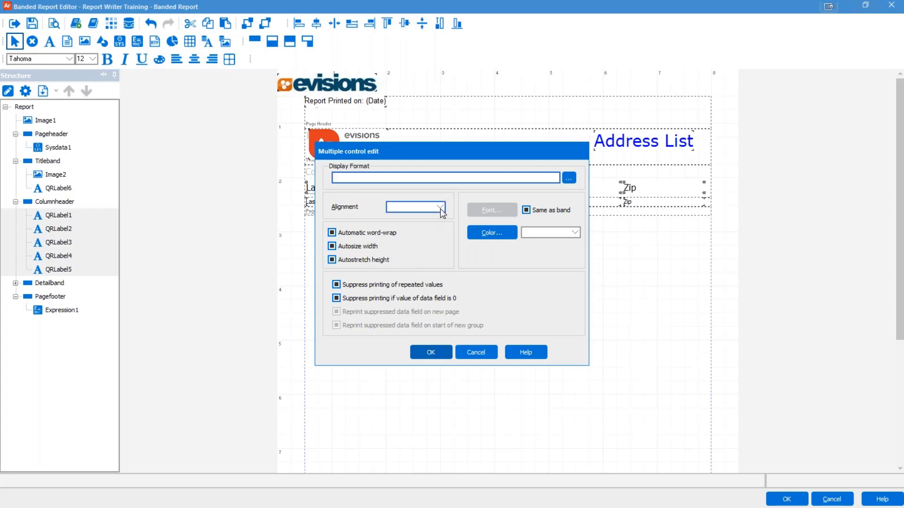
pyautogui.click(526, 212)
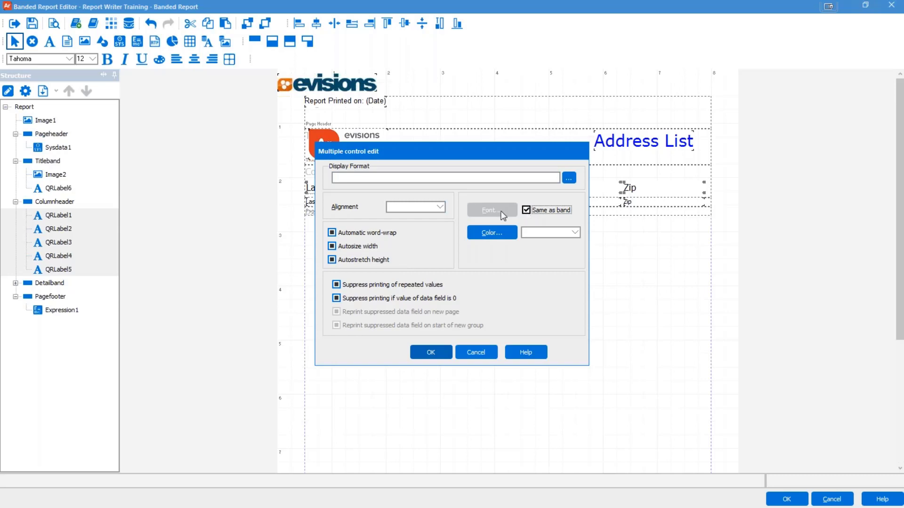
pyautogui.click(439, 207)
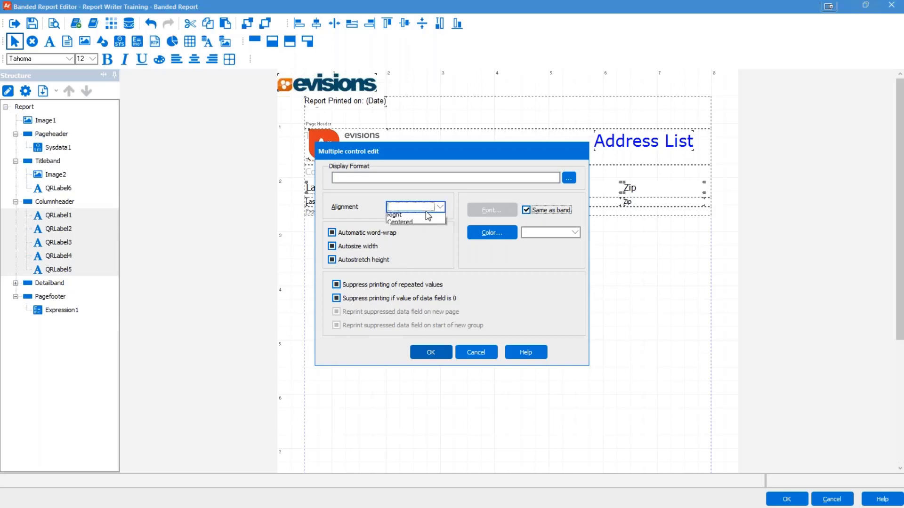
pyautogui.click(425, 218)
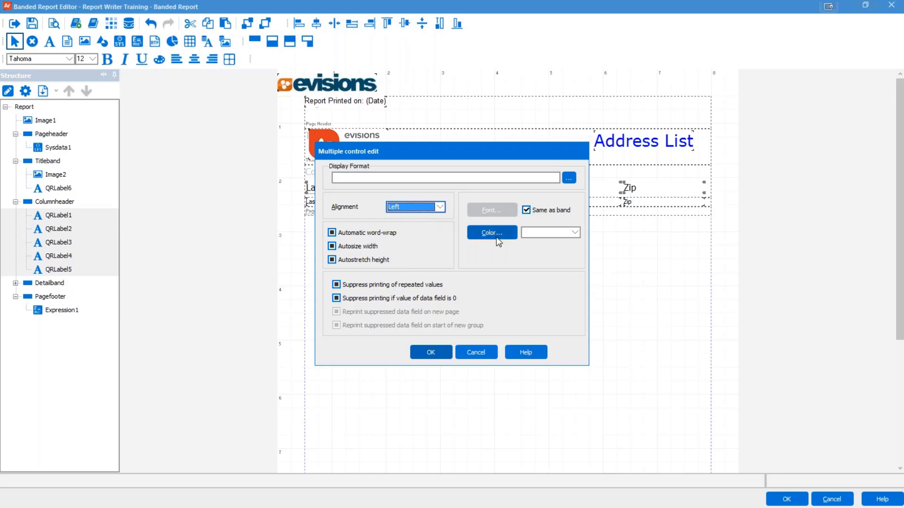
pyautogui.click(552, 233)
pyautogui.click(542, 258)
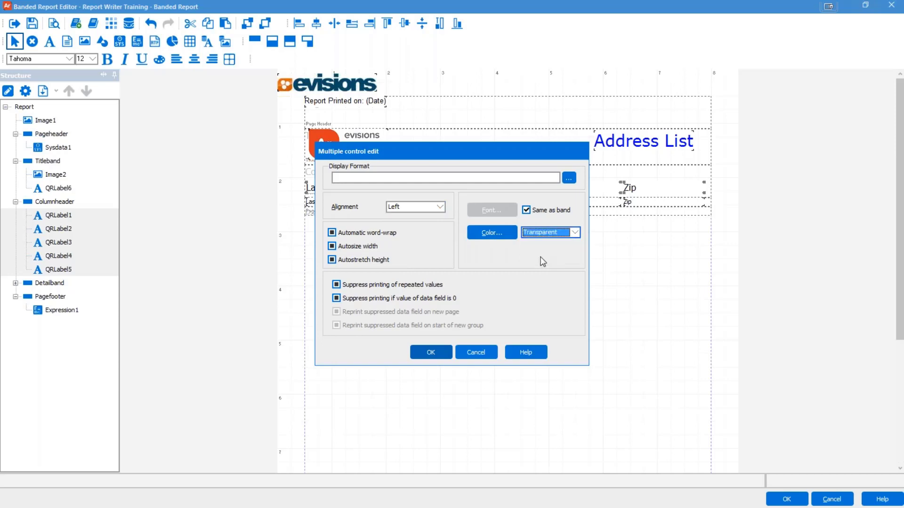
# Step: Turn off word-wrap, autosize and both suppress options, turn on autostretch height, and apply
pyautogui.click(333, 234)
pyautogui.click(332, 233)
pyautogui.click(332, 246)
pyautogui.click(332, 246)
pyautogui.click(332, 260)
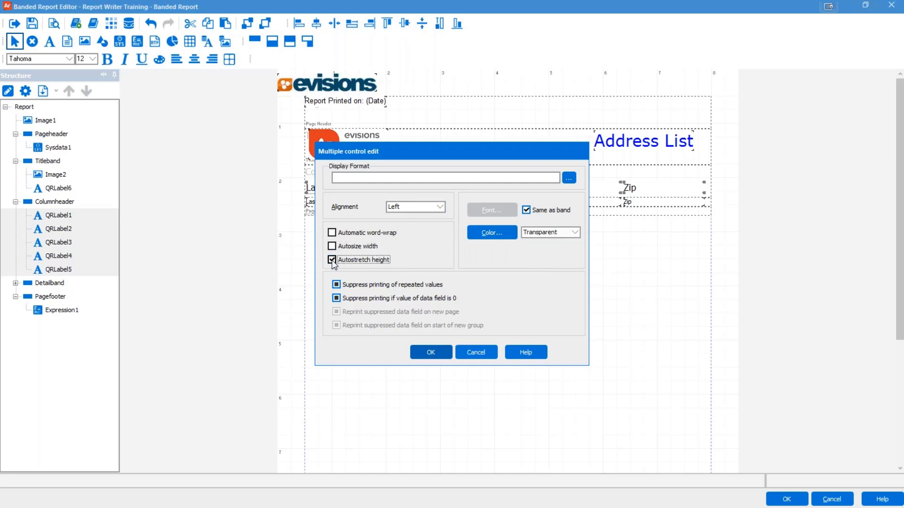
pyautogui.click(336, 284)
pyautogui.click(337, 298)
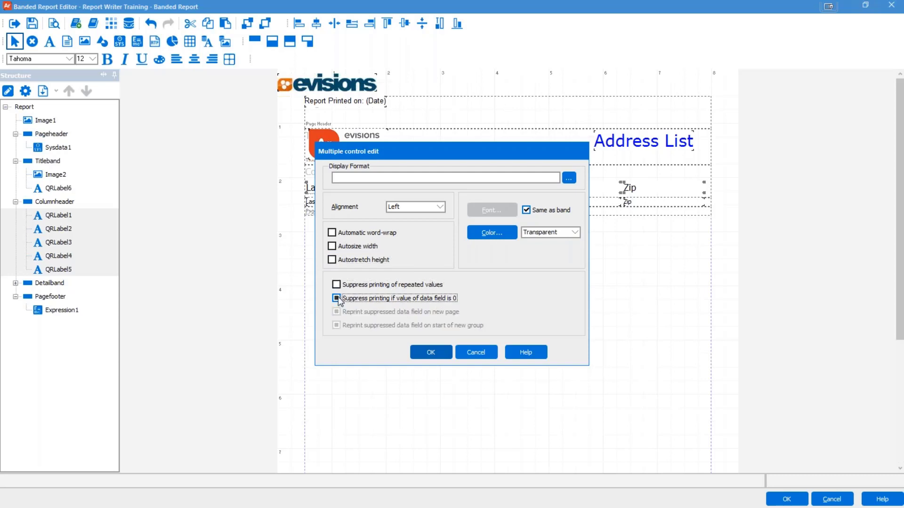
pyautogui.click(338, 298)
pyautogui.click(428, 353)
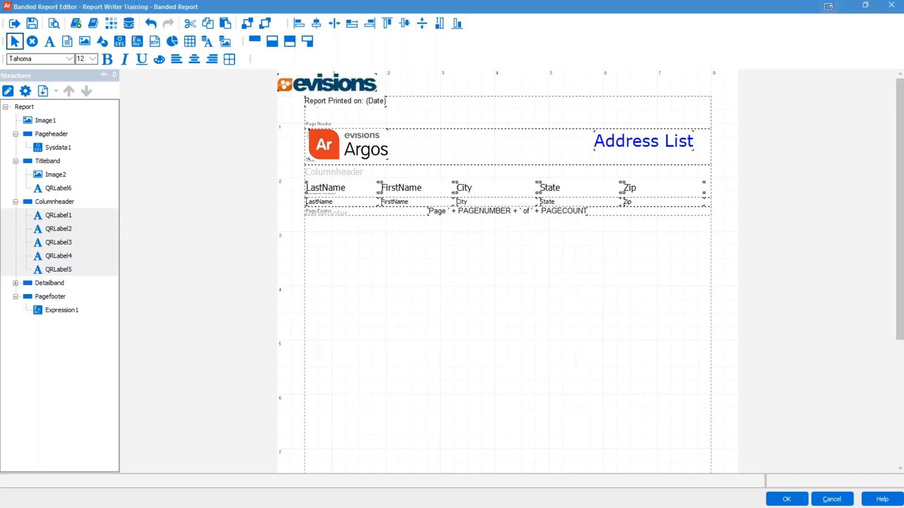
pyautogui.click(404, 386)
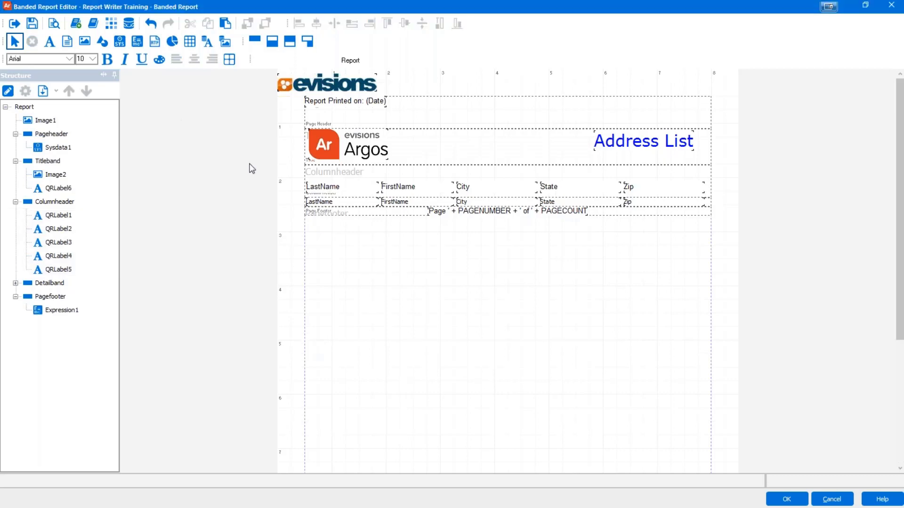
# Step: Preview the report with the default parameters and scroll through the 2-page Address List
pyautogui.click(54, 25)
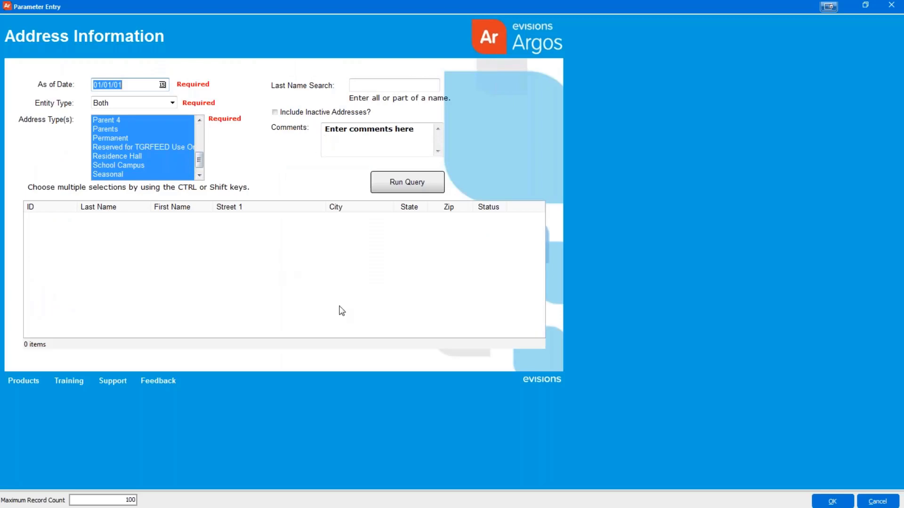
pyautogui.click(833, 501)
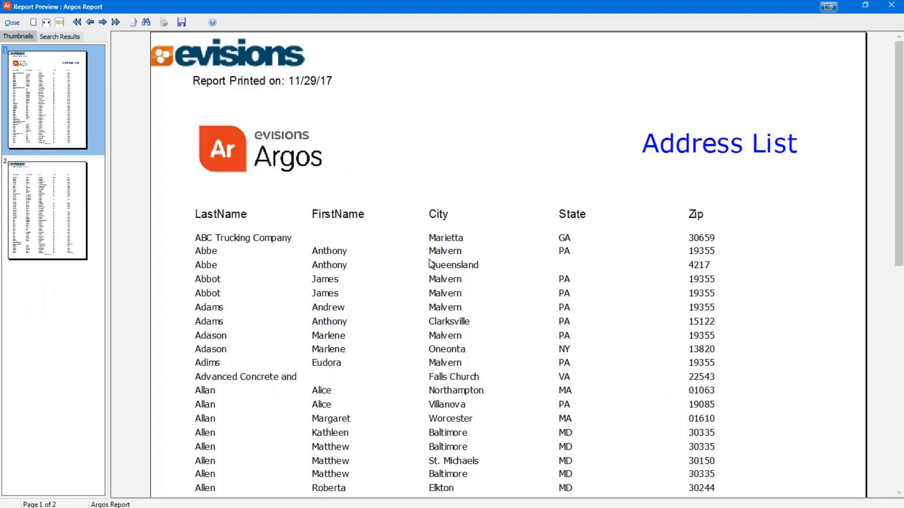
pyautogui.scroll(-5, 436, 263)
pyautogui.scroll(-7, 436, 263)
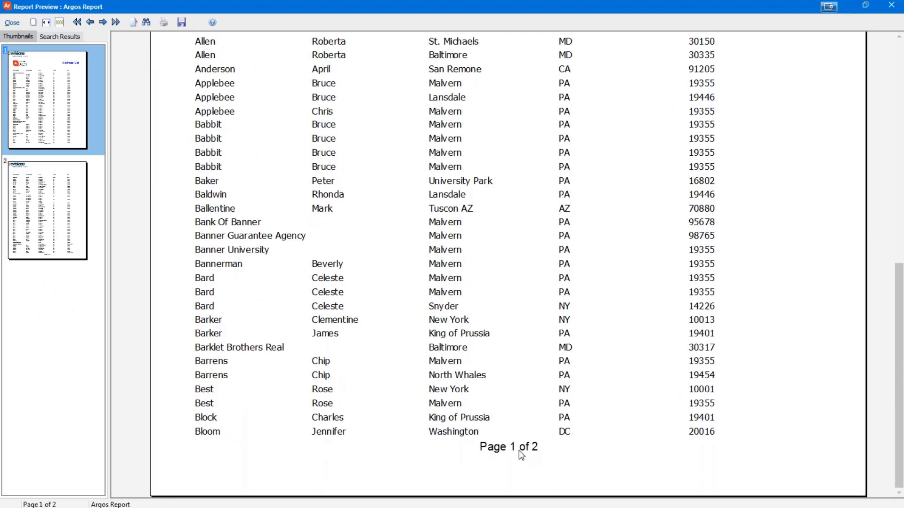
# Step: Close the preview and delete the Evisions logo image from the top of the report
pyautogui.click(11, 23)
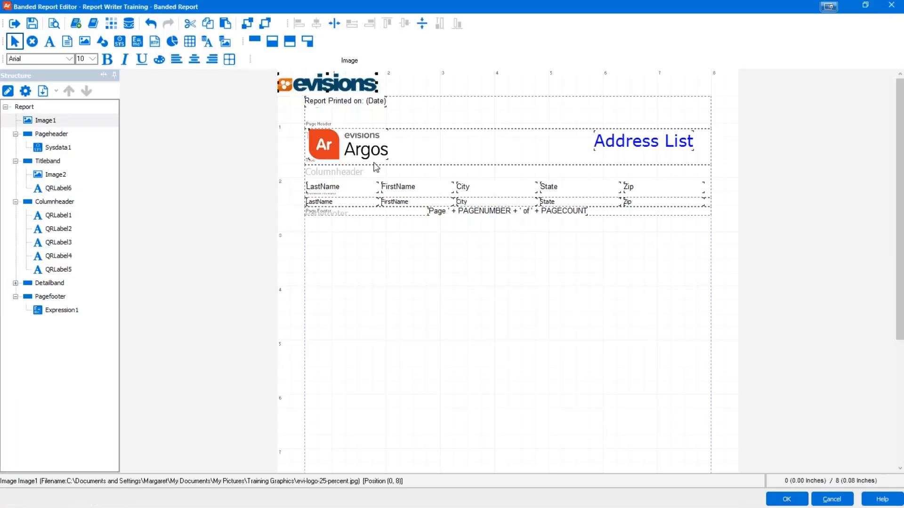
pyautogui.click(32, 23)
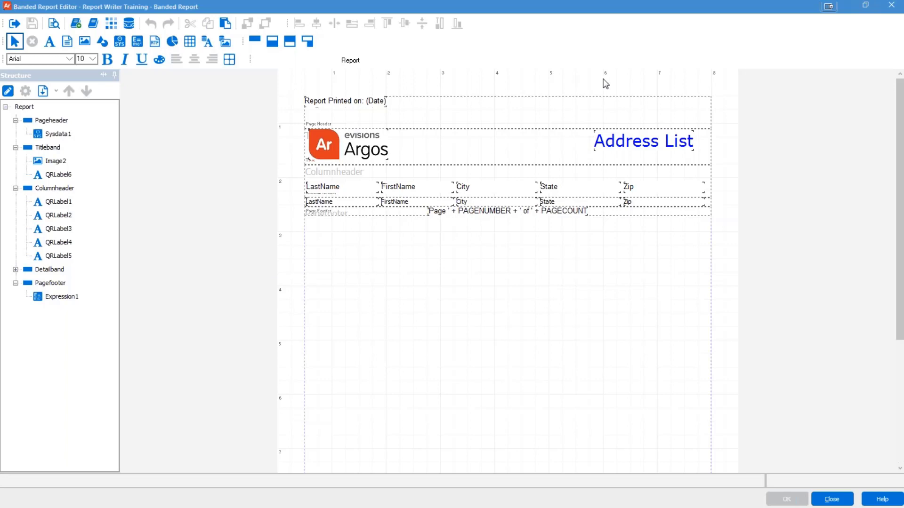
pyautogui.click(300, 182)
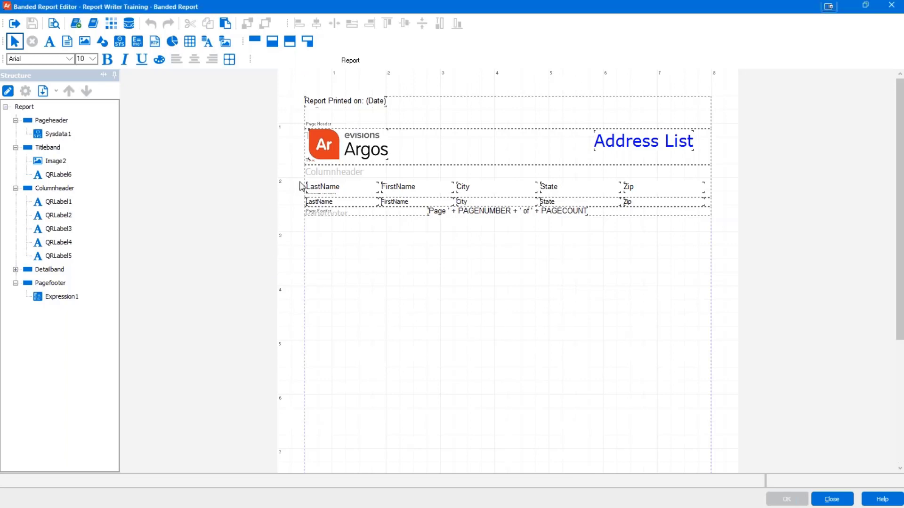
pyautogui.doubleClick(300, 182)
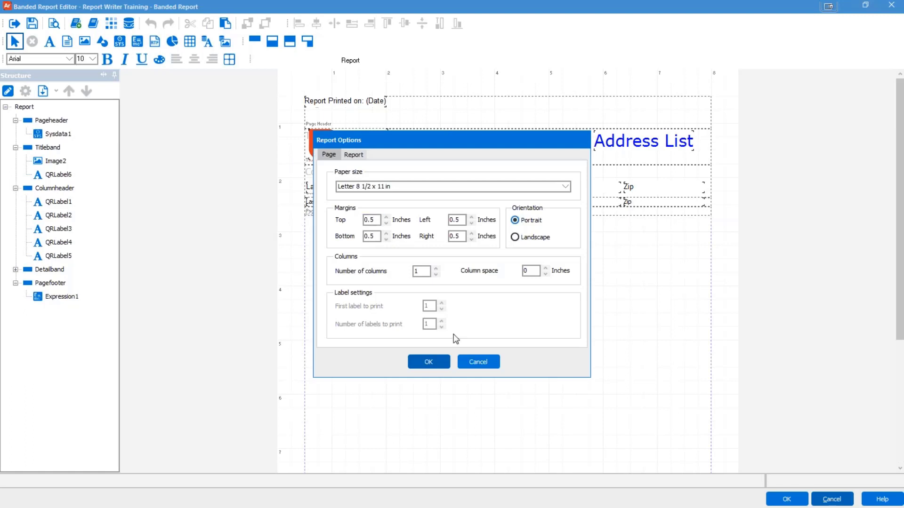
pyautogui.click(474, 366)
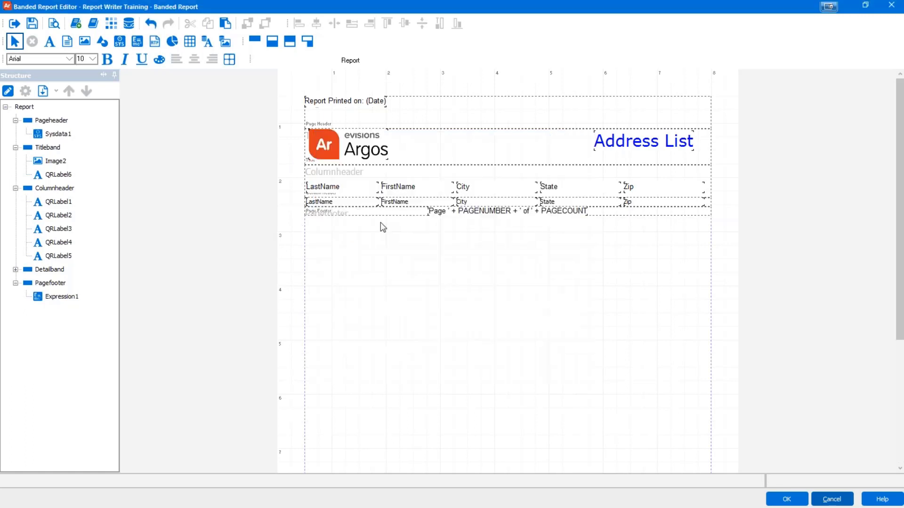
pyautogui.doubleClick(289, 153)
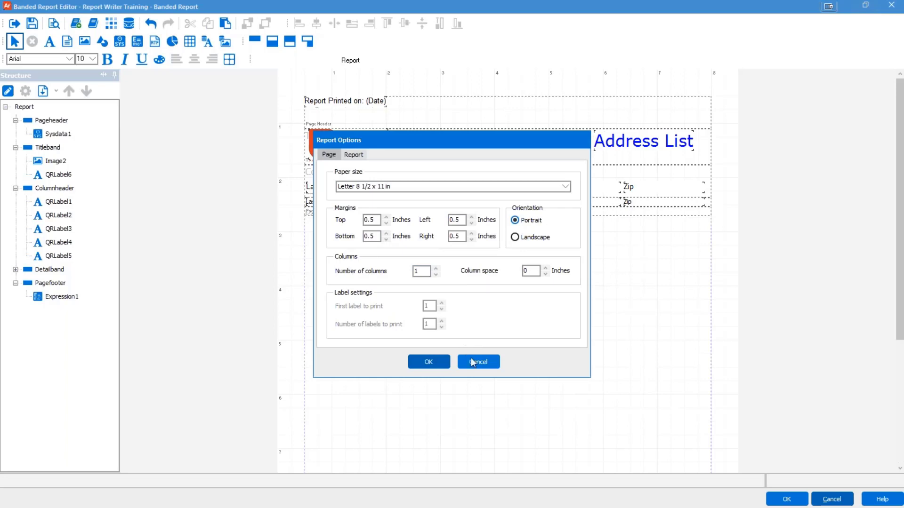
pyautogui.click(481, 366)
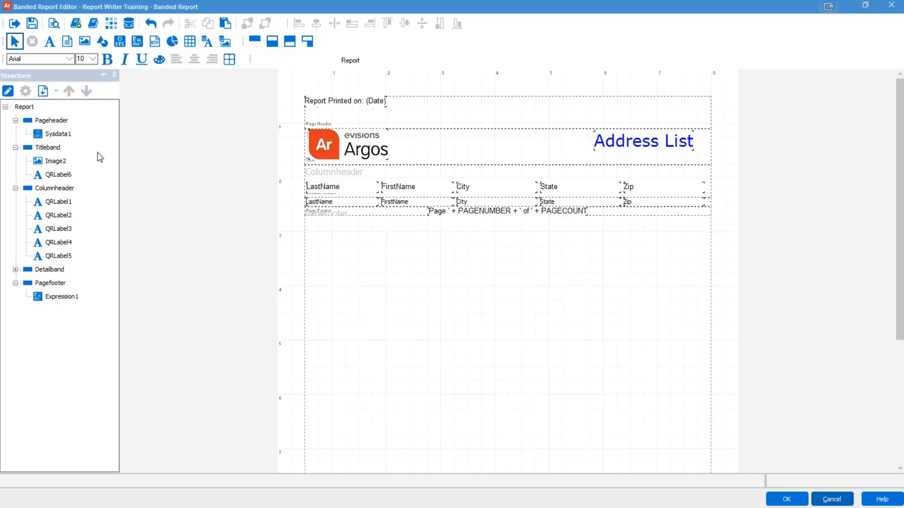
pyautogui.click(8, 93)
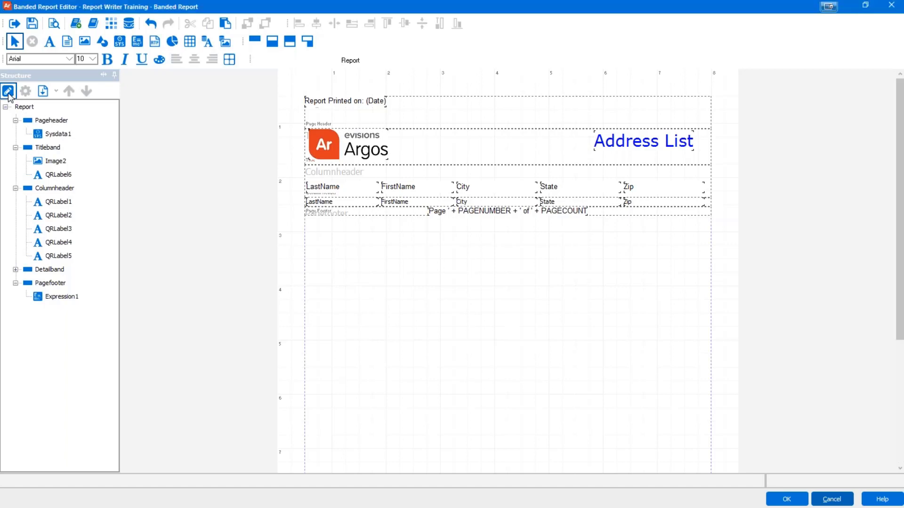
pyautogui.click(478, 361)
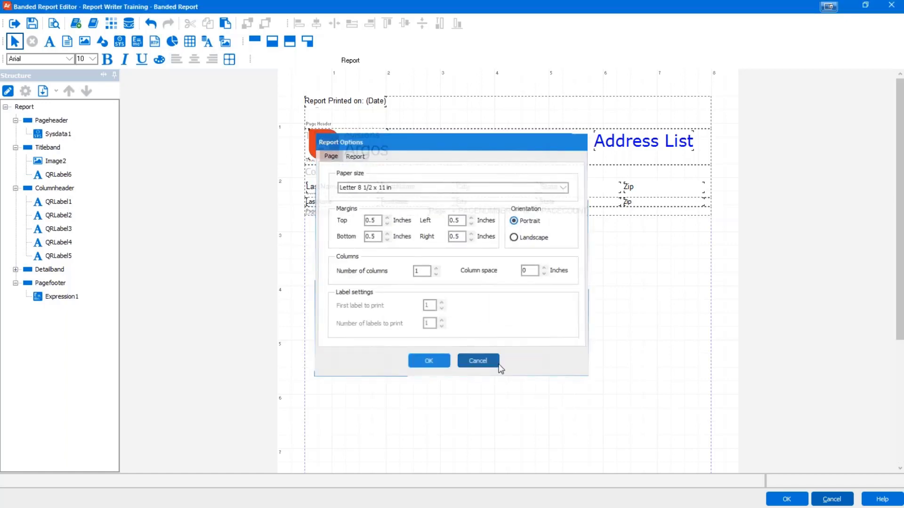
pyautogui.click(56, 91)
pyautogui.click(58, 94)
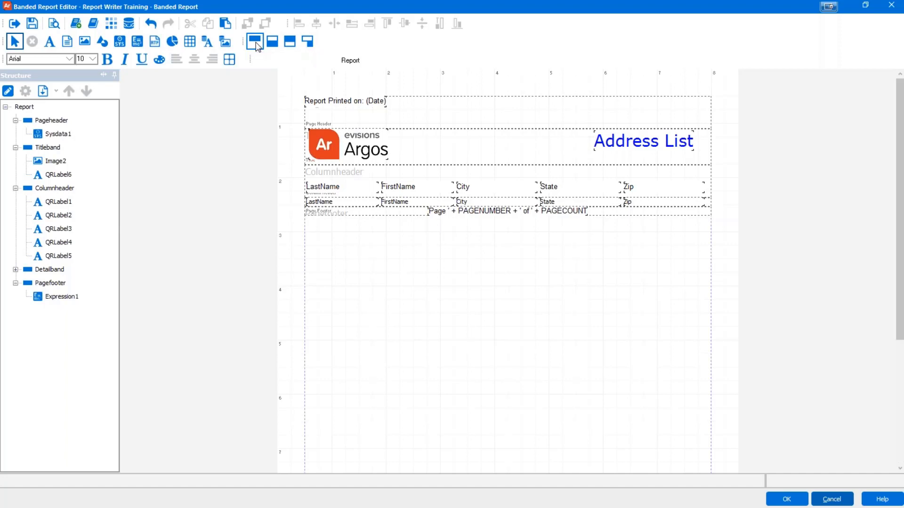
# Step: Create a band group on master ArgosData with a newly created Footer1 footer band
pyautogui.click(292, 47)
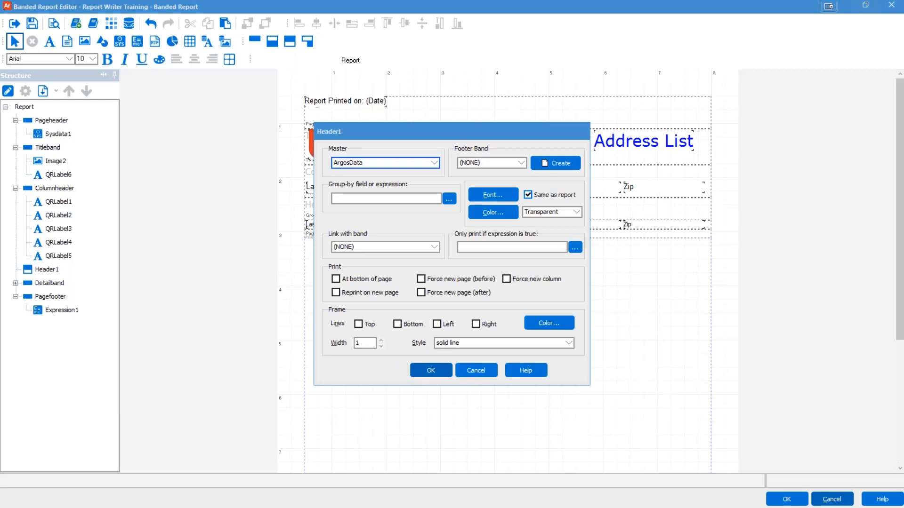
pyautogui.click(434, 163)
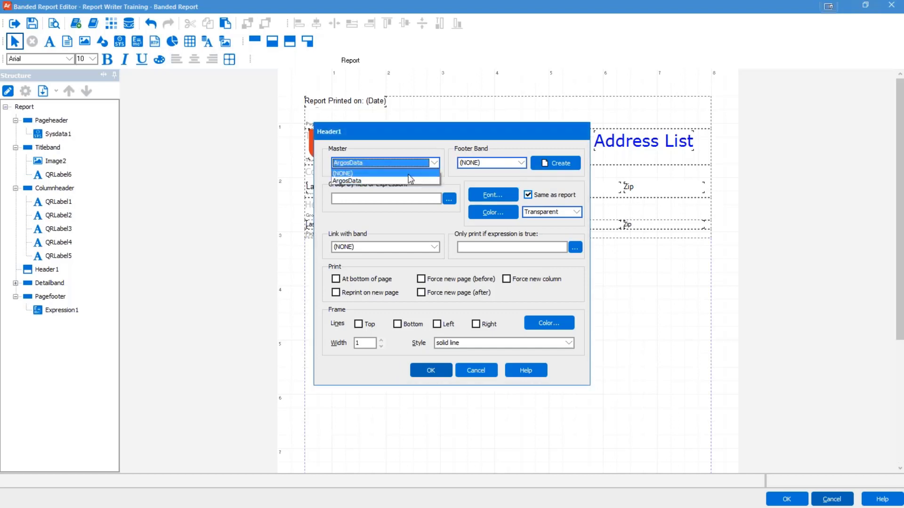
pyautogui.click(406, 181)
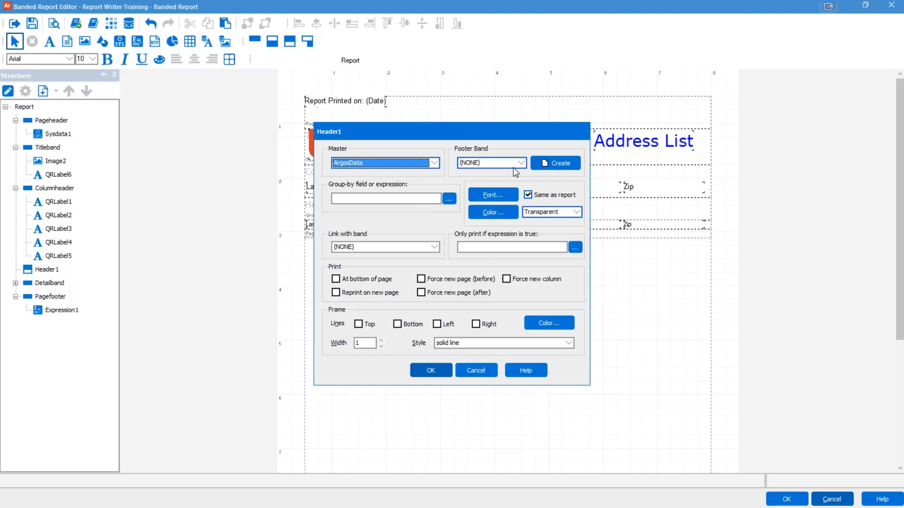
pyautogui.click(558, 163)
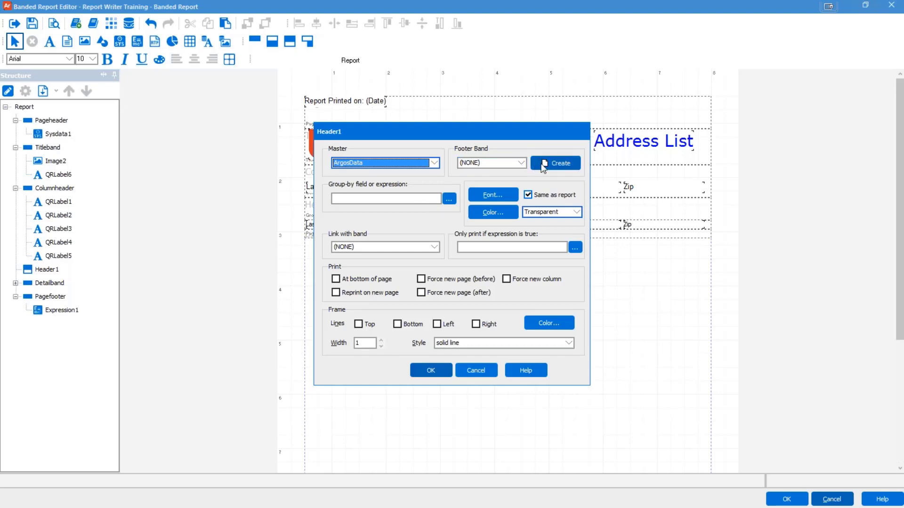
pyautogui.click(514, 165)
pyautogui.click(514, 164)
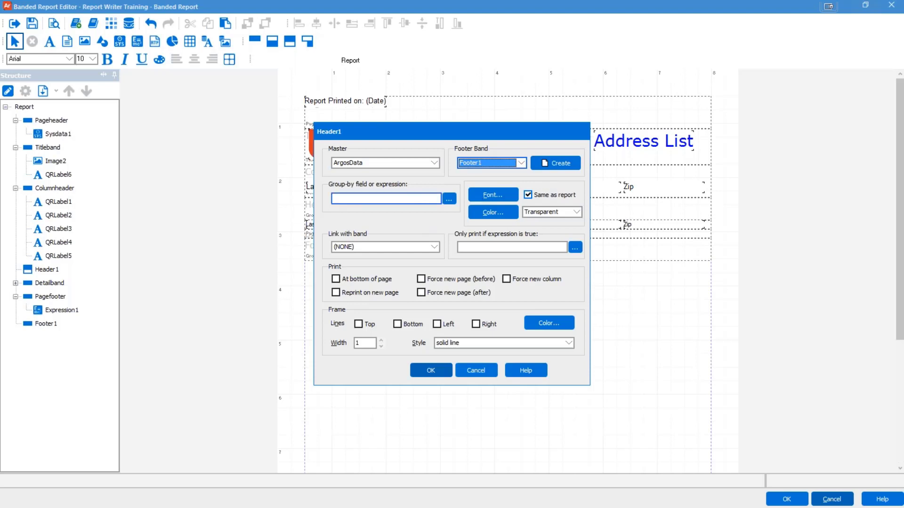
pyautogui.click(449, 199)
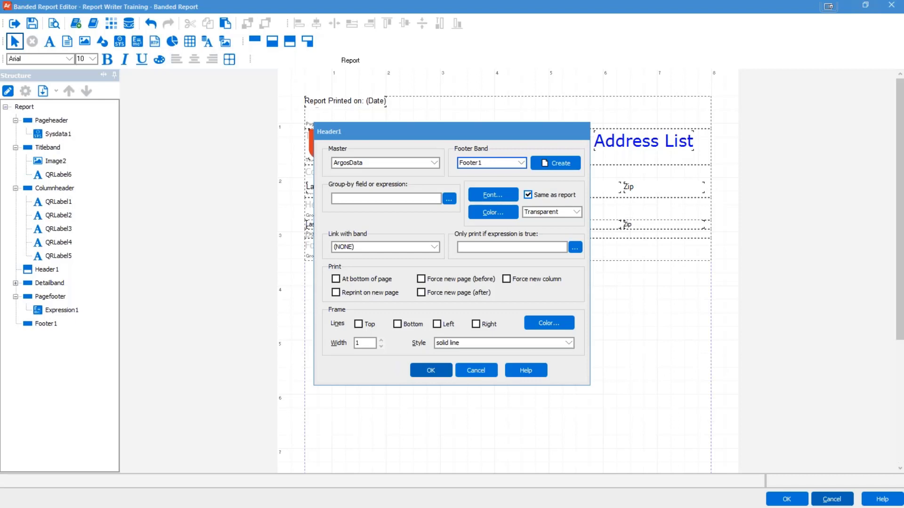
pyautogui.click(393, 269)
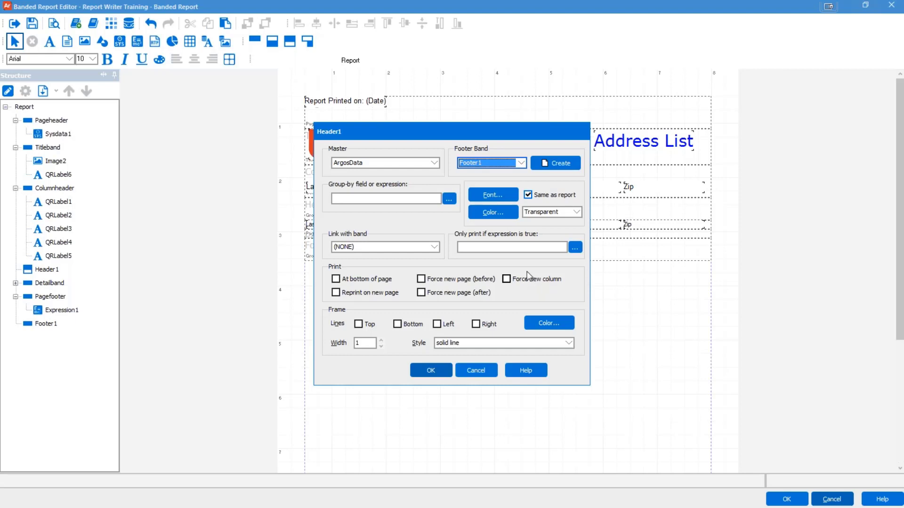
# Step: Set the Header1 group expression to ArgosData.State using the Expression Wizard
pyautogui.click(449, 198)
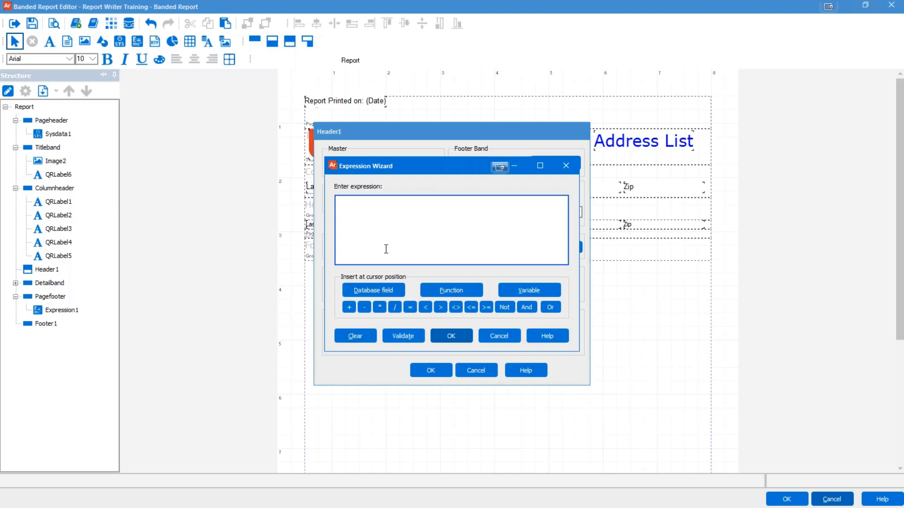
pyautogui.click(384, 291)
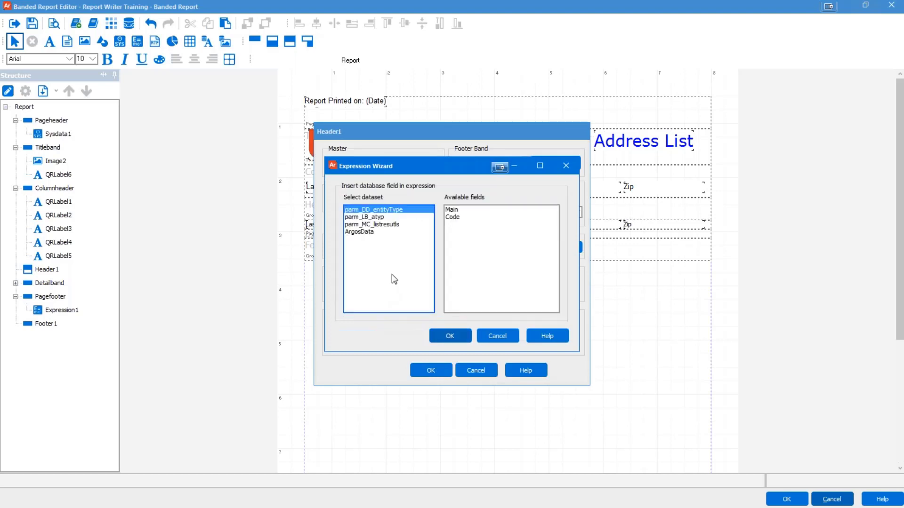
pyautogui.click(372, 231)
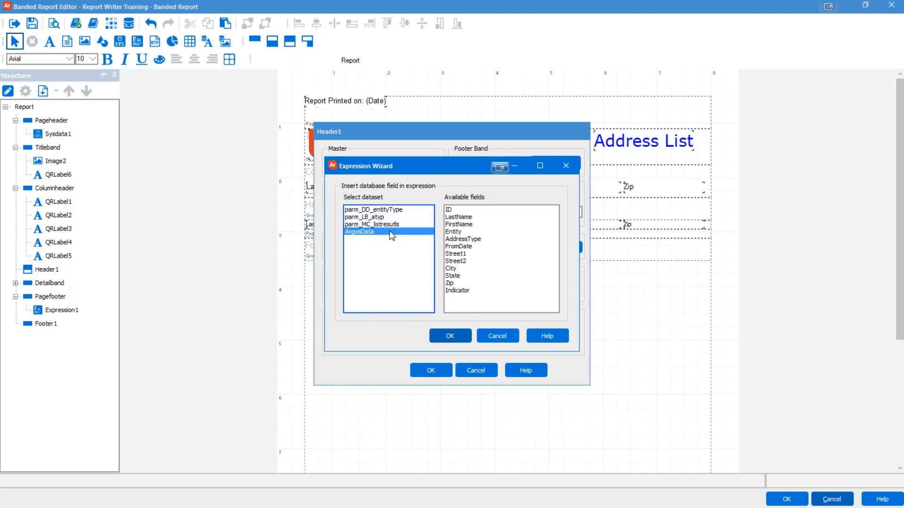
pyautogui.click(450, 277)
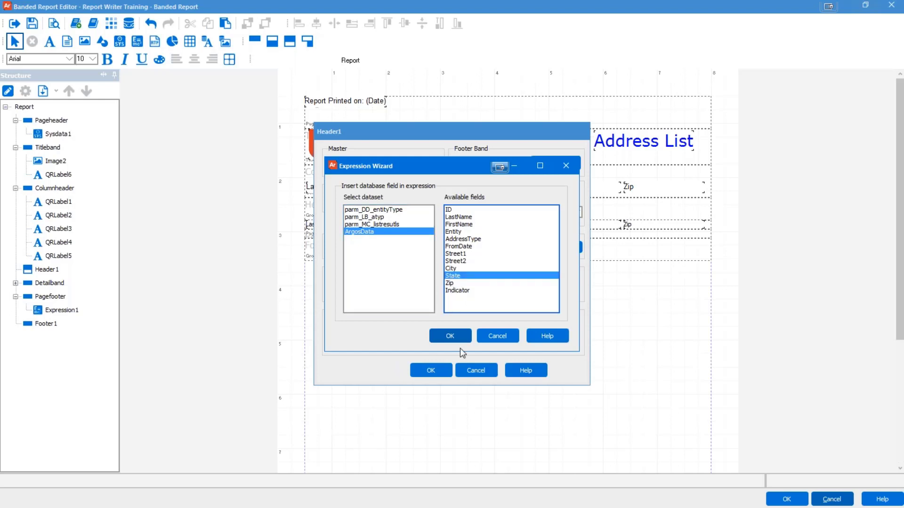
pyautogui.click(453, 340)
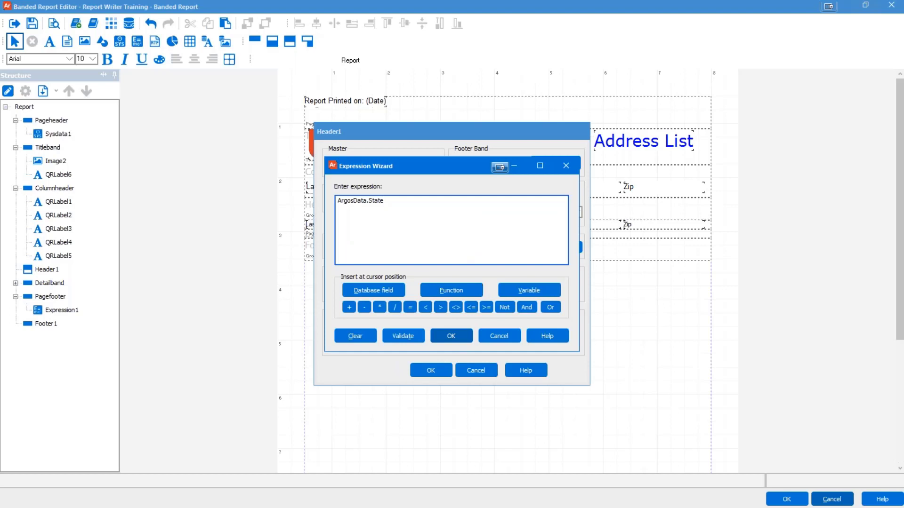
pyautogui.click(446, 336)
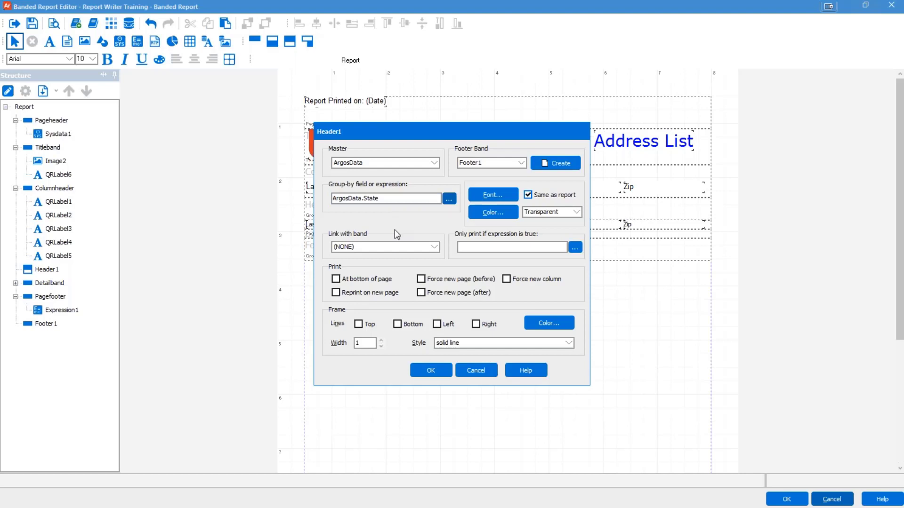
# Step: Fill Header1 with the blue custom colour, enable Reprint on new page, and add a top frame
pyautogui.click(492, 212)
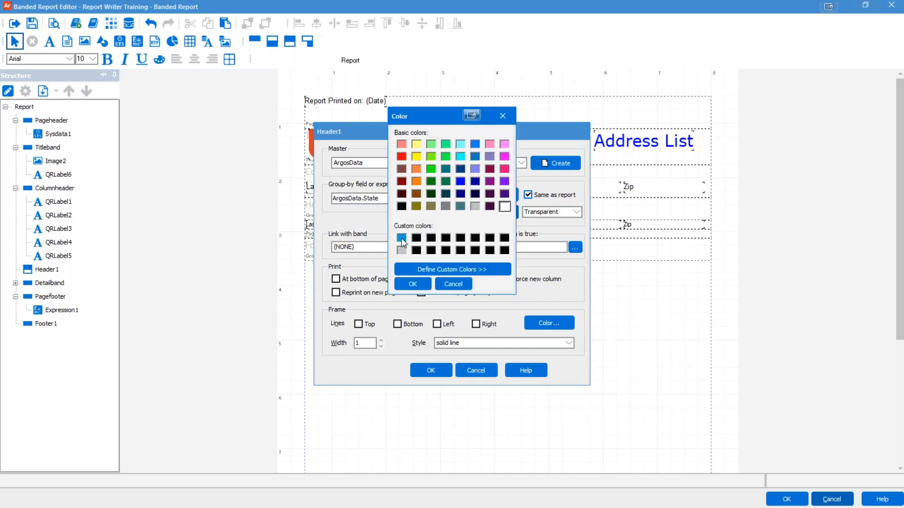
pyautogui.click(402, 239)
pyautogui.click(414, 284)
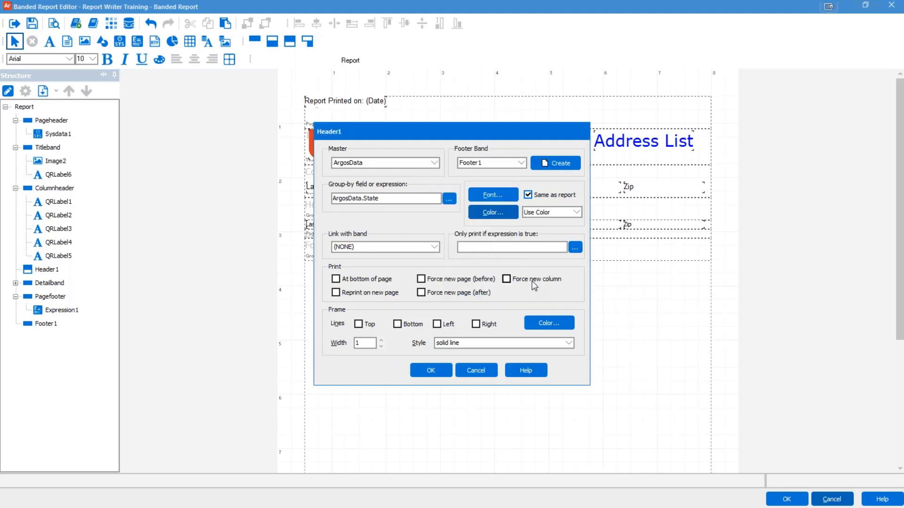
pyautogui.click(335, 292)
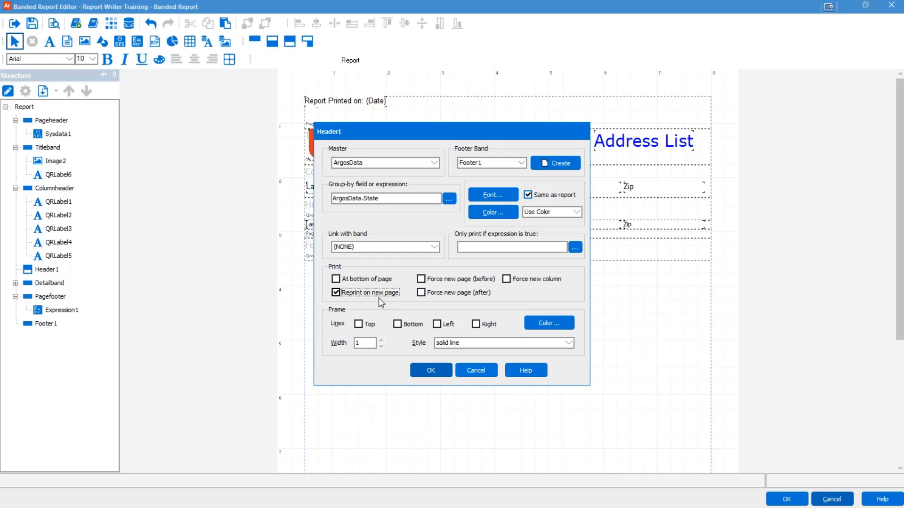
pyautogui.click(358, 325)
pyautogui.click(431, 370)
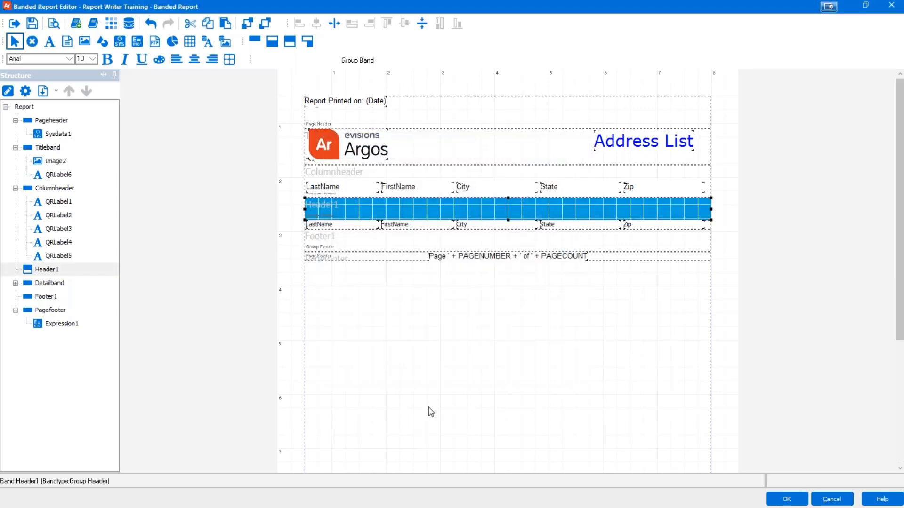
# Step: Give the Footer1 band a light gray custom colour fill and a bottom frame line
pyautogui.click(45, 298)
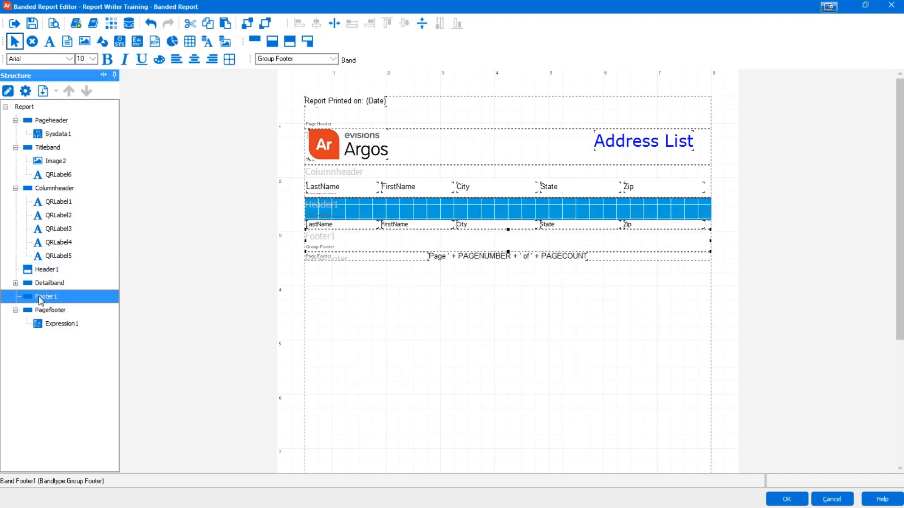
pyautogui.doubleClick(34, 297)
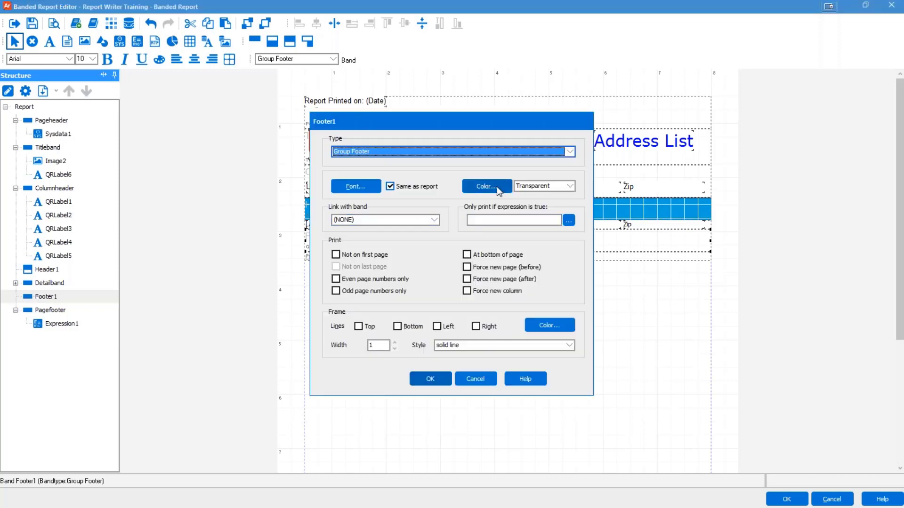
pyautogui.click(496, 186)
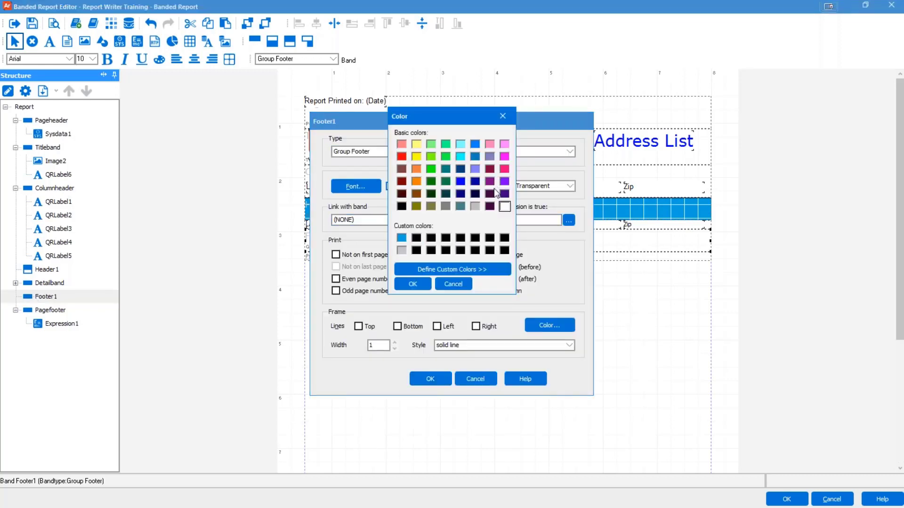
pyautogui.click(401, 250)
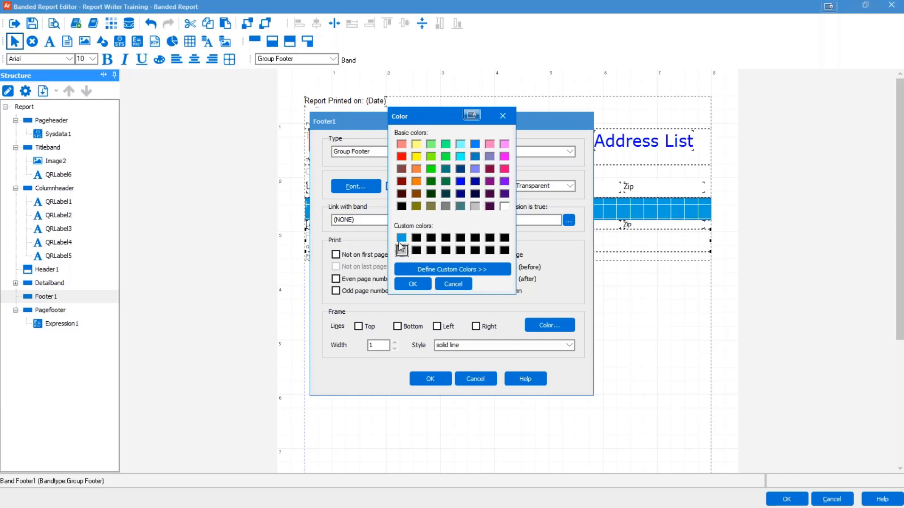
pyautogui.click(411, 284)
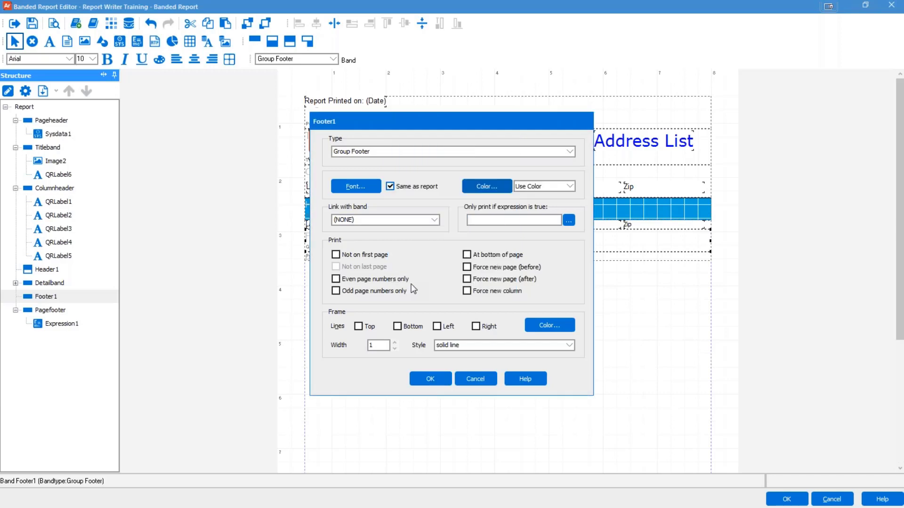
pyautogui.click(397, 326)
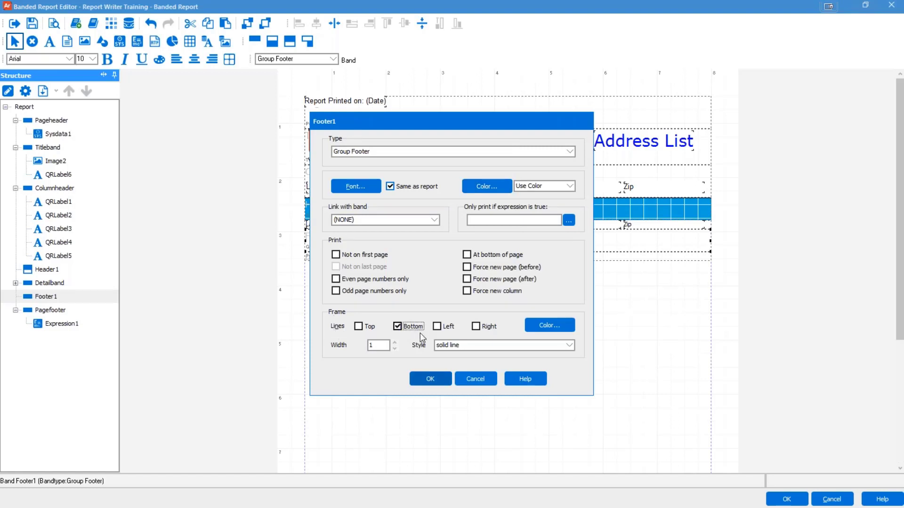
pyautogui.click(429, 377)
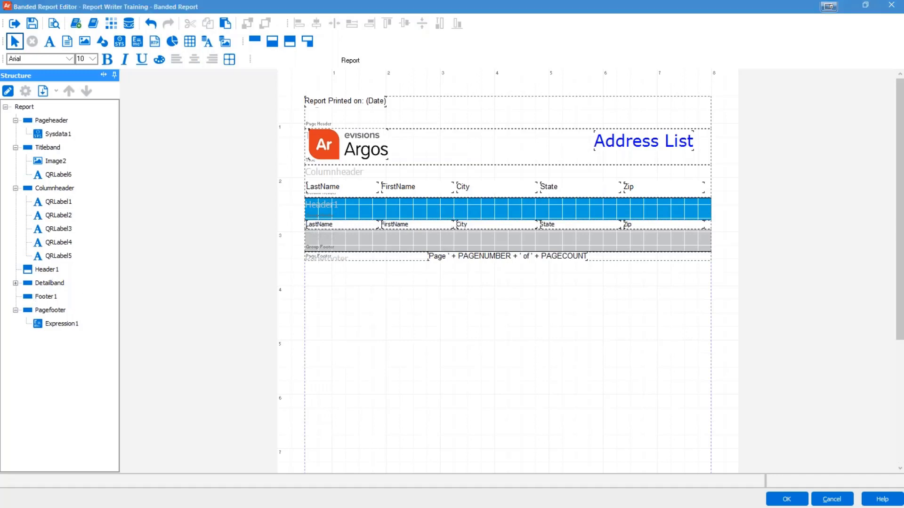
# Step: Rename the Header1 group header band to StateGroupHeader
pyautogui.click(51, 271)
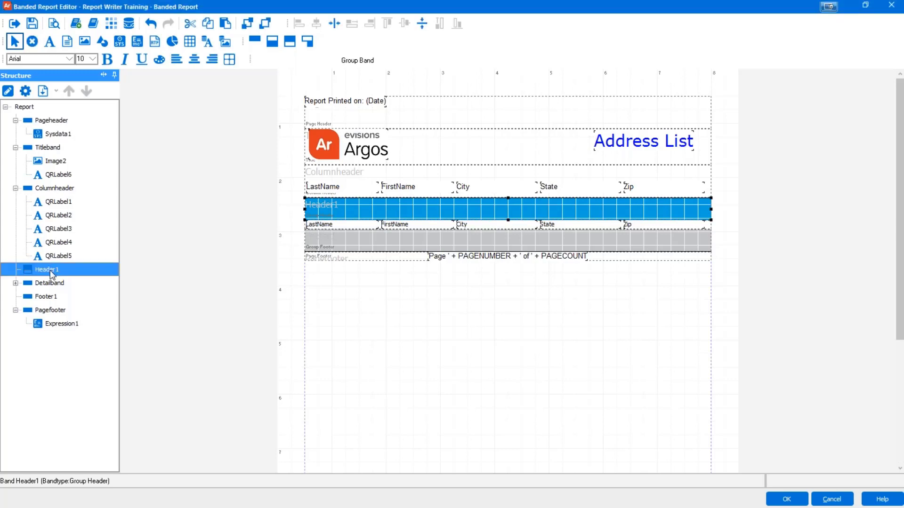
pyautogui.doubleClick(51, 273)
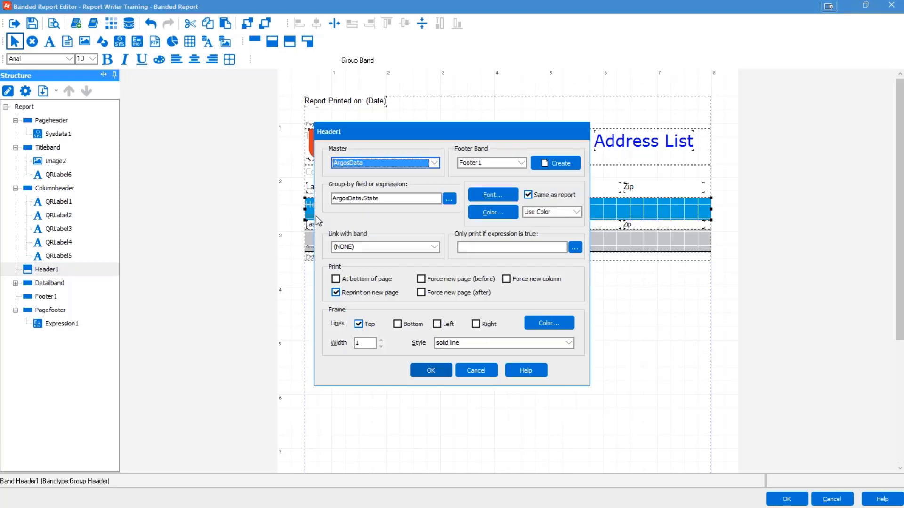
pyautogui.click(481, 372)
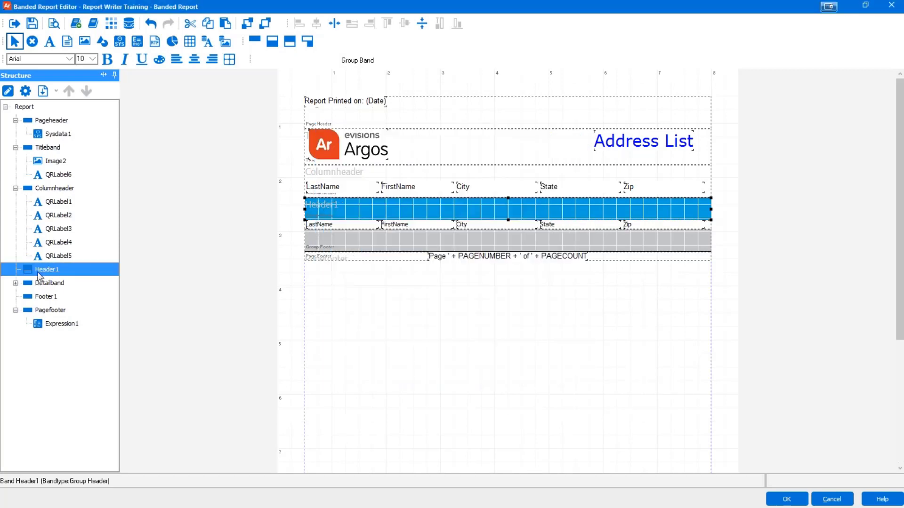
pyautogui.click(26, 92)
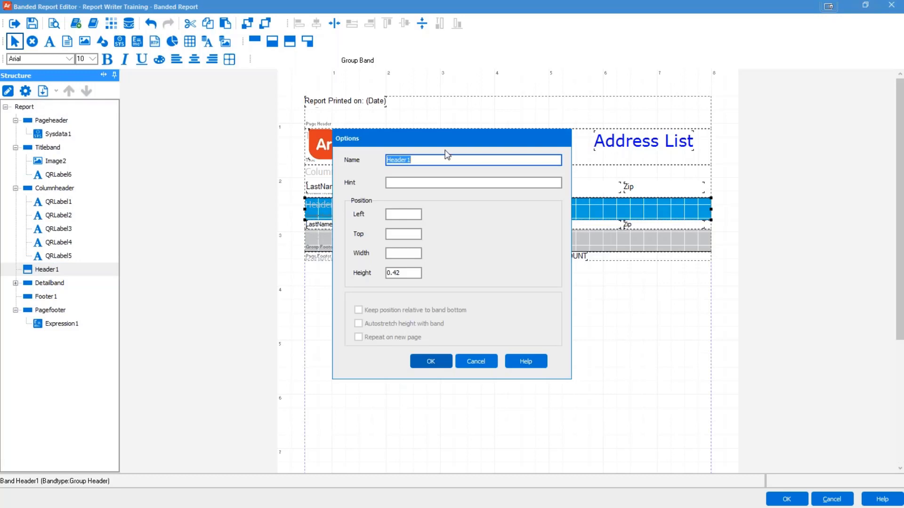
pyautogui.click(408, 160)
pyautogui.doubleClick(408, 160)
pyautogui.write('StateGroupHeader')
pyautogui.click(431, 362)
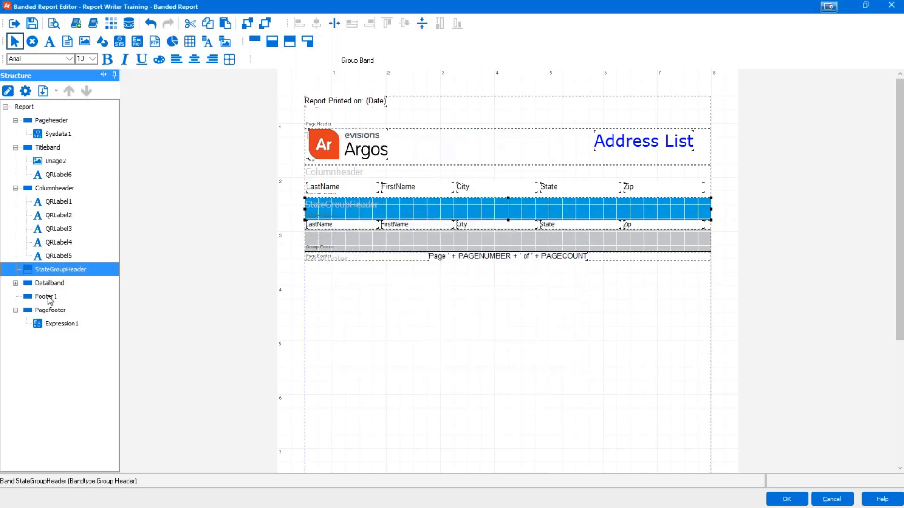
# Step: Rename the Footer1 group footer band to StateGroupFooter
pyautogui.click(47, 296)
pyautogui.click(25, 91)
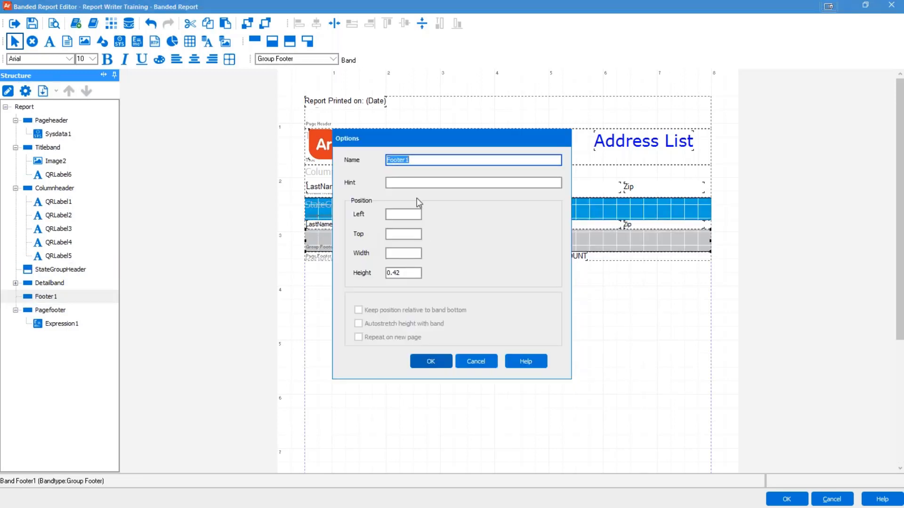
pyautogui.write('State')
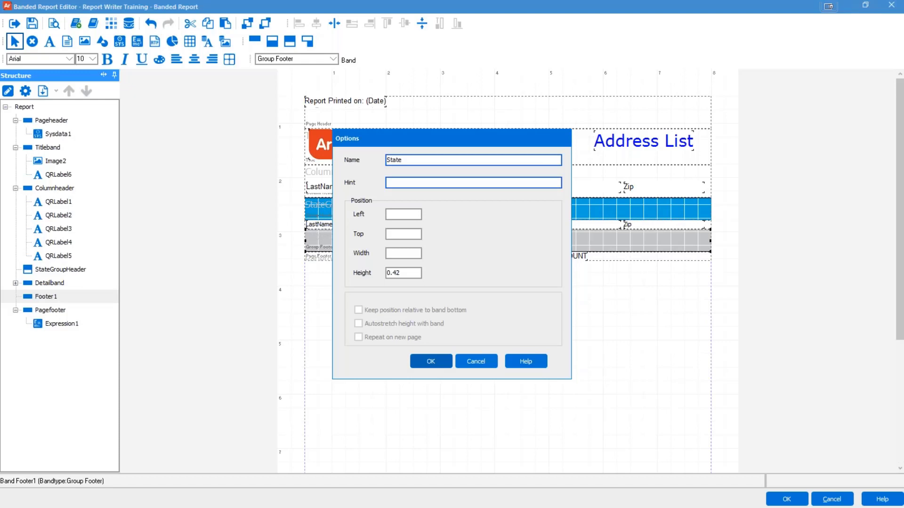
pyautogui.write('GroupFooter')
pyautogui.click(437, 366)
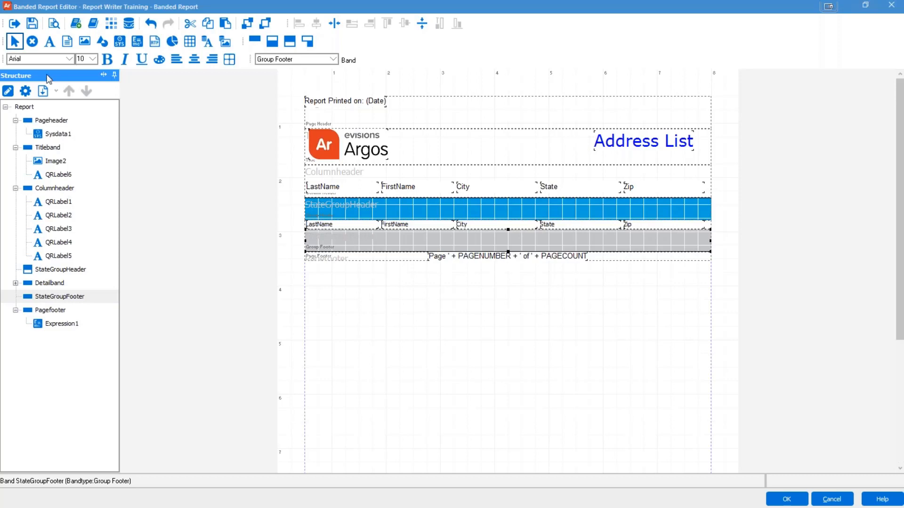
pyautogui.click(63, 270)
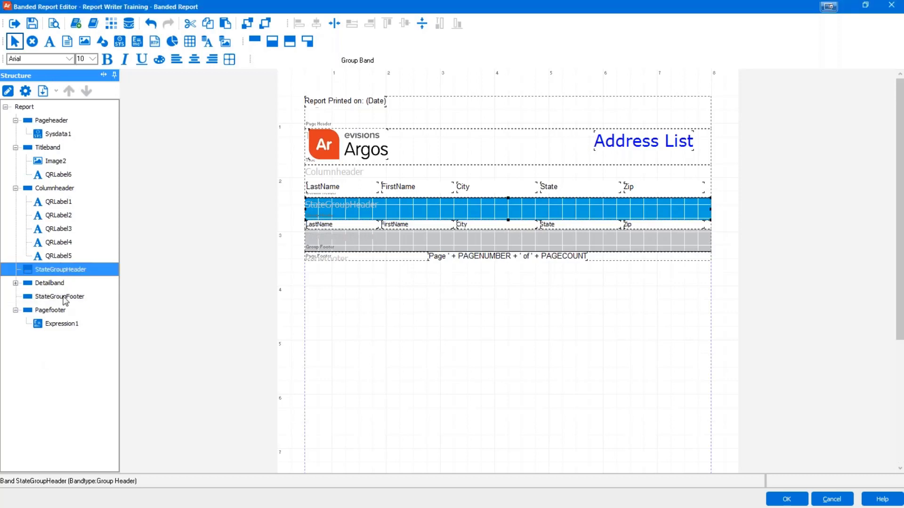
pyautogui.click(62, 297)
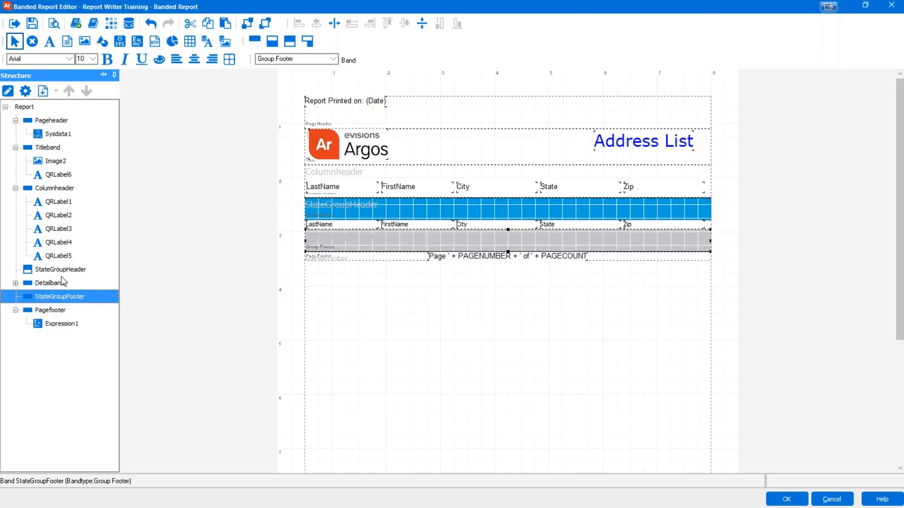
pyautogui.click(483, 406)
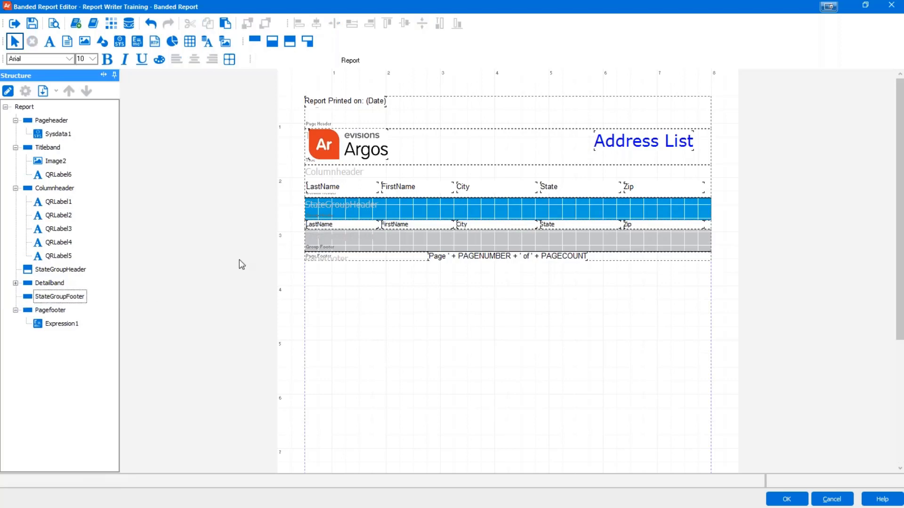
# Step: Save the report, then preview the 4-page state-grouped address list and close the preview
pyautogui.click(34, 24)
pyautogui.click(53, 24)
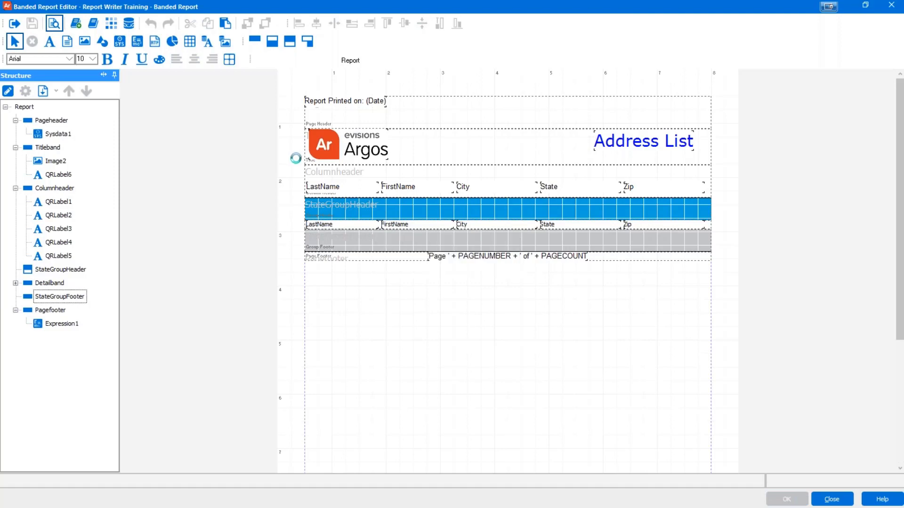
pyautogui.click(559, 393)
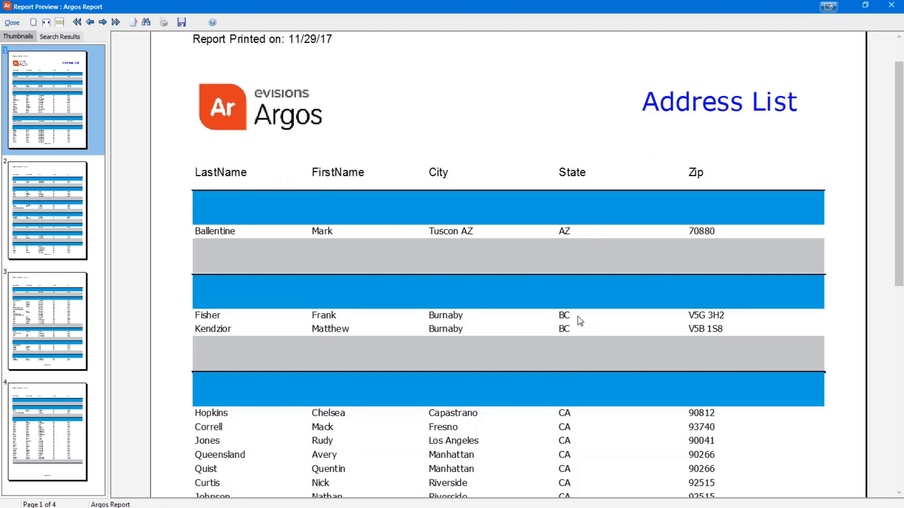
pyautogui.scroll(-3, 577, 316)
pyautogui.scroll(1, 574, 393)
pyautogui.scroll(2, 573, 393)
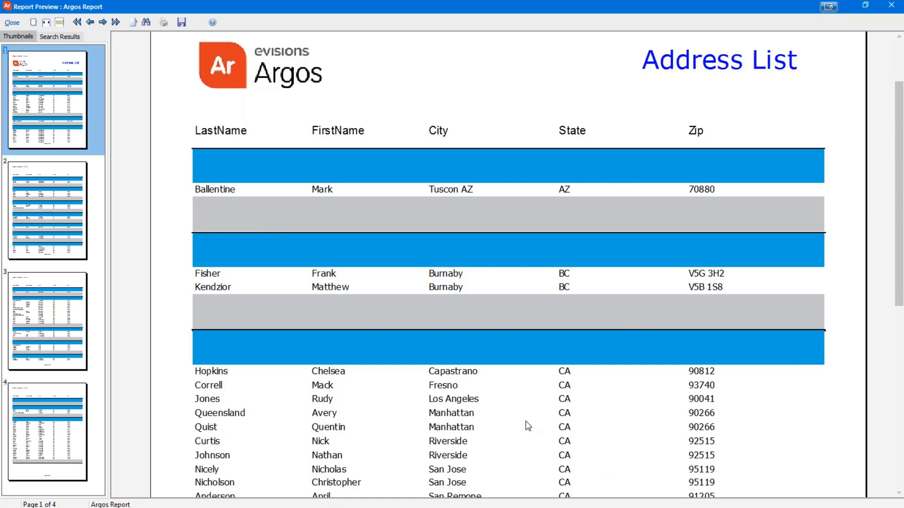
pyautogui.scroll(-1, 537, 420)
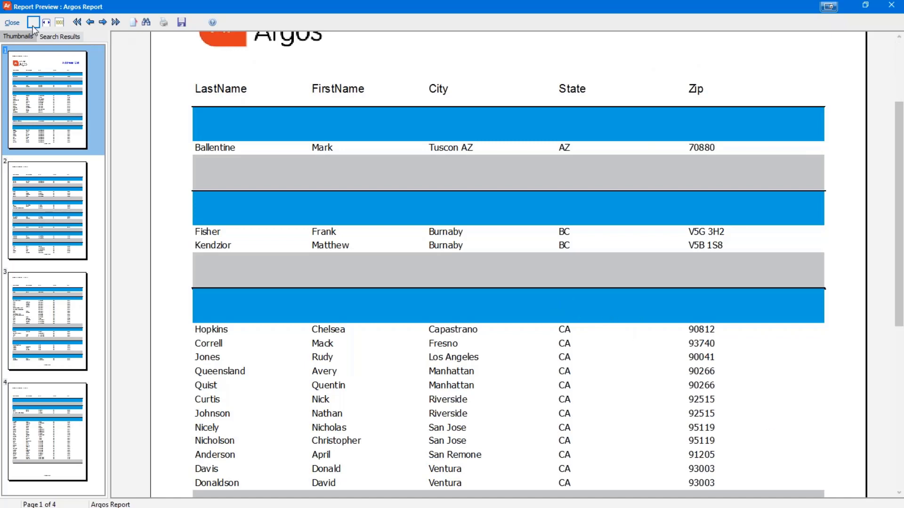
pyautogui.click(13, 23)
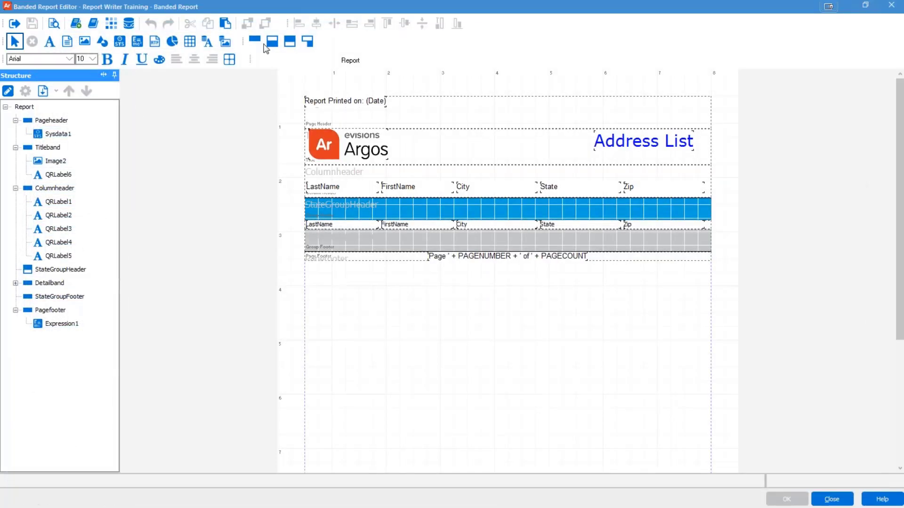
# Step: Add a child band whose parent band is StateGroupFooter
pyautogui.click(54, 269)
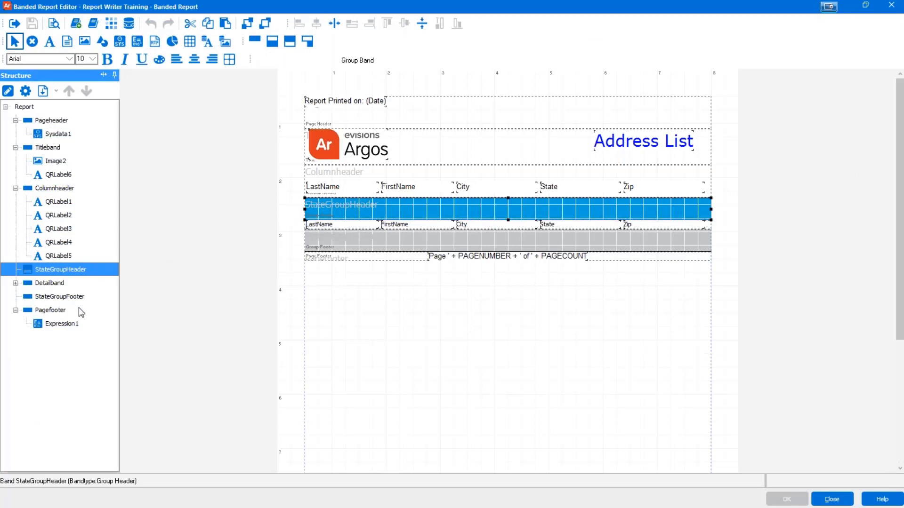
pyautogui.click(272, 41)
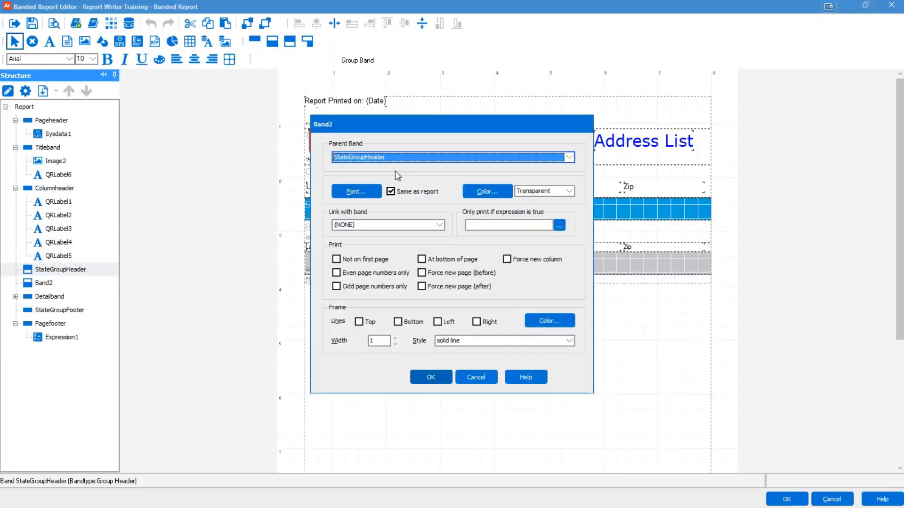
pyautogui.click(394, 159)
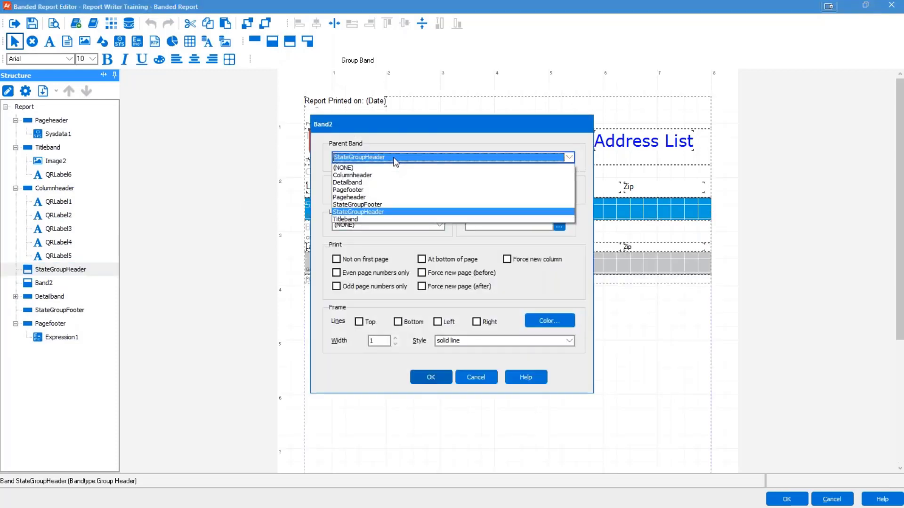
pyautogui.click(371, 206)
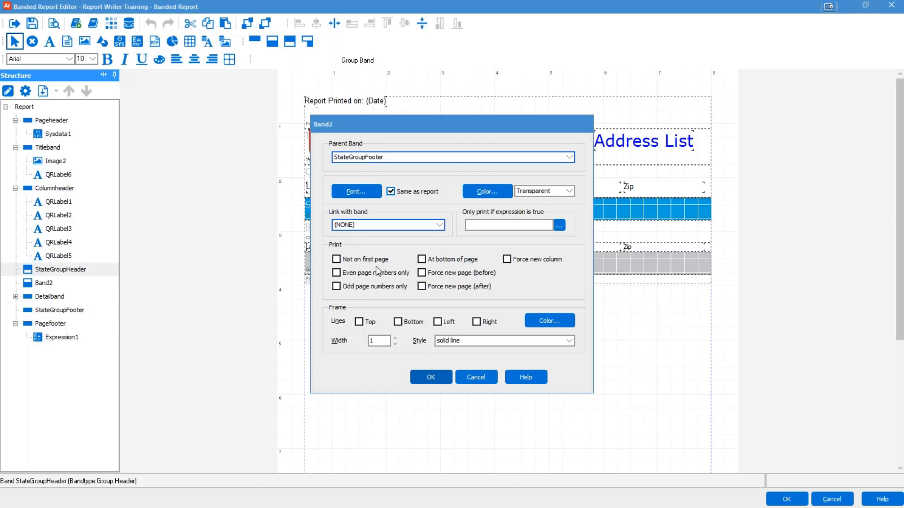
pyautogui.click(430, 382)
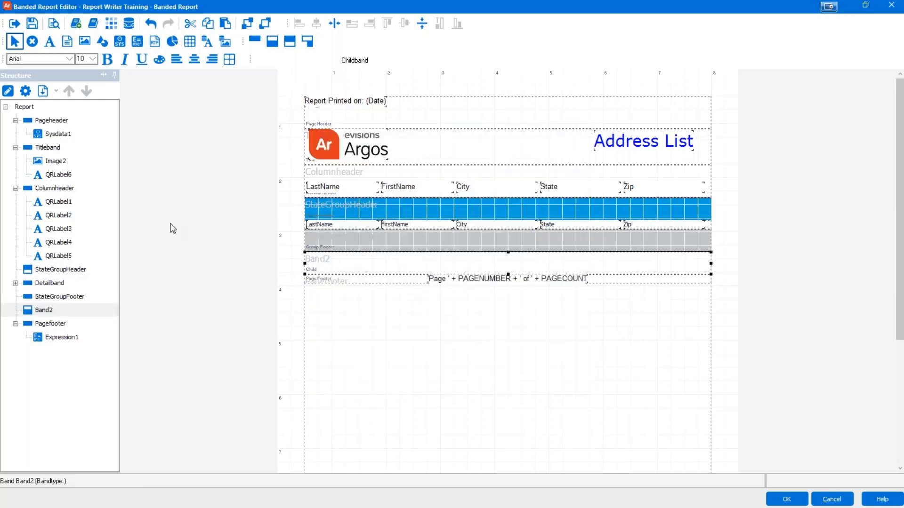
# Step: Rename the new child band to StateGroupChild and set its height to 0.15
pyautogui.click(46, 311)
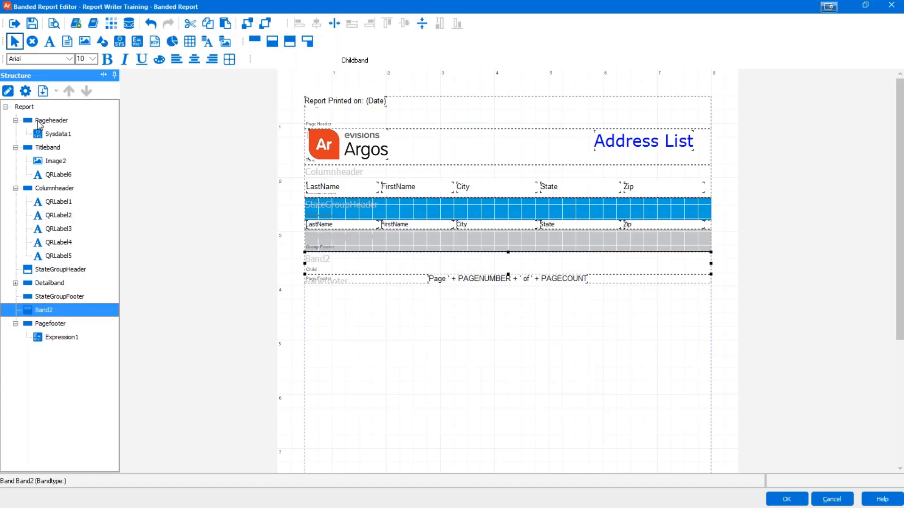
pyautogui.click(26, 91)
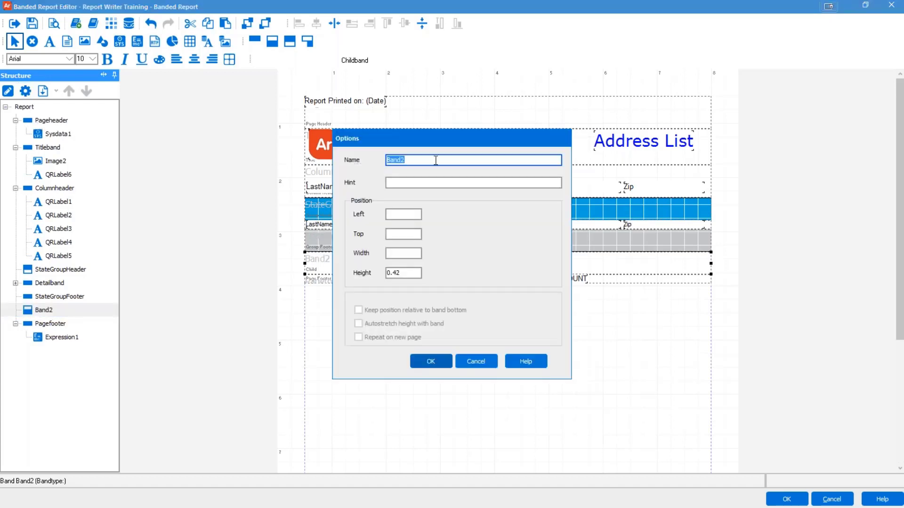
pyautogui.write('StateGroupChild')
pyautogui.click(406, 274)
pyautogui.doubleClick(405, 275)
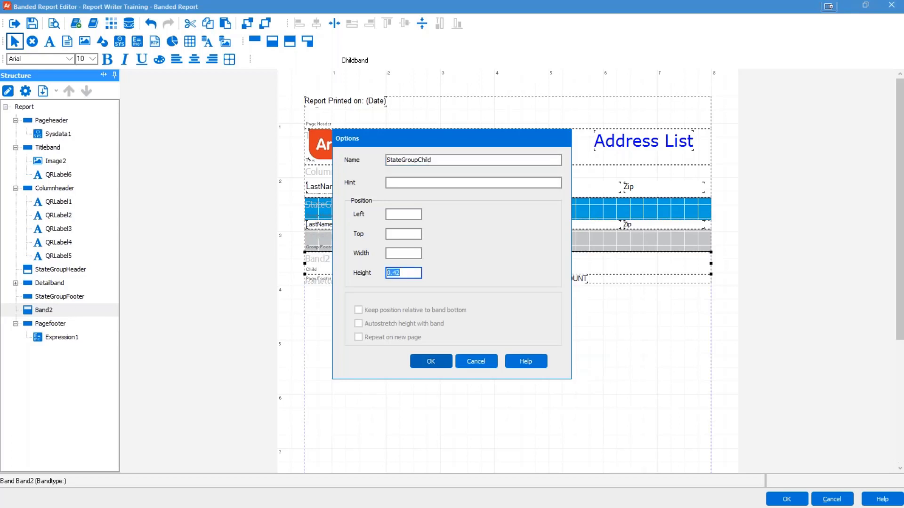
pyautogui.write('0.15')
pyautogui.click(430, 362)
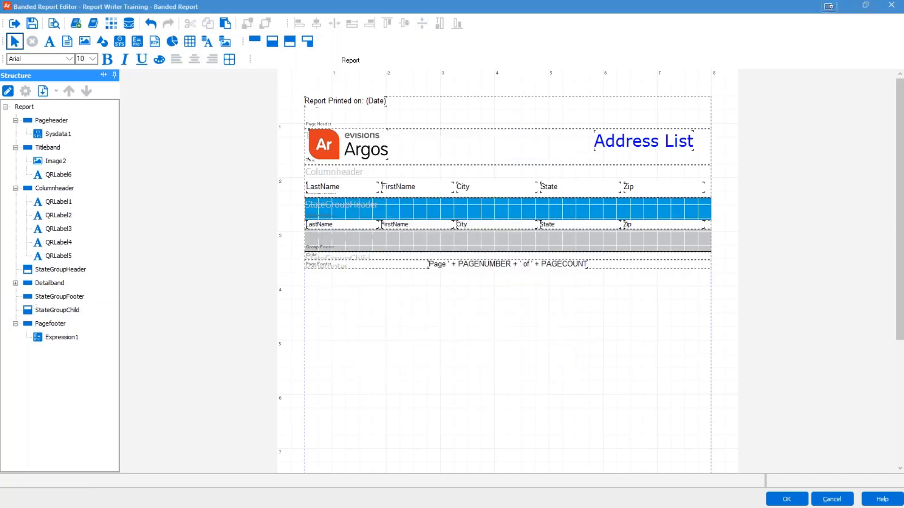
pyautogui.click(54, 24)
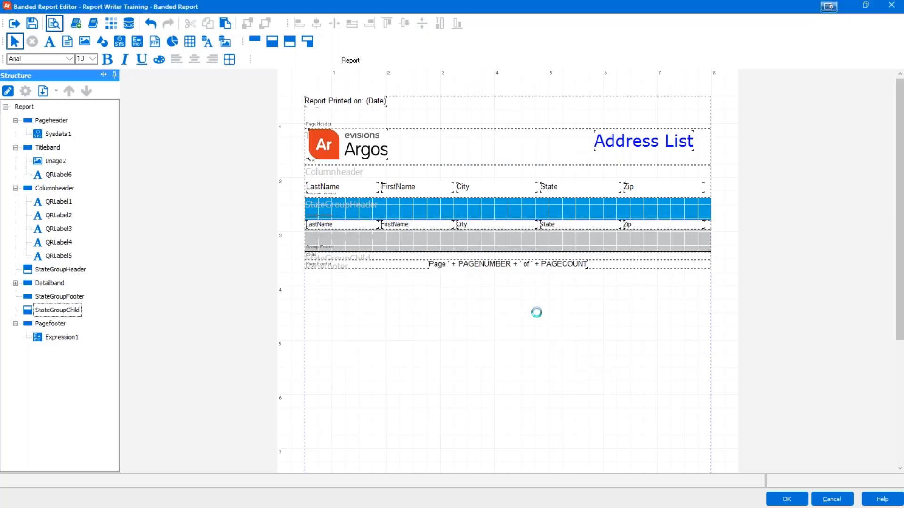
pyautogui.click(559, 395)
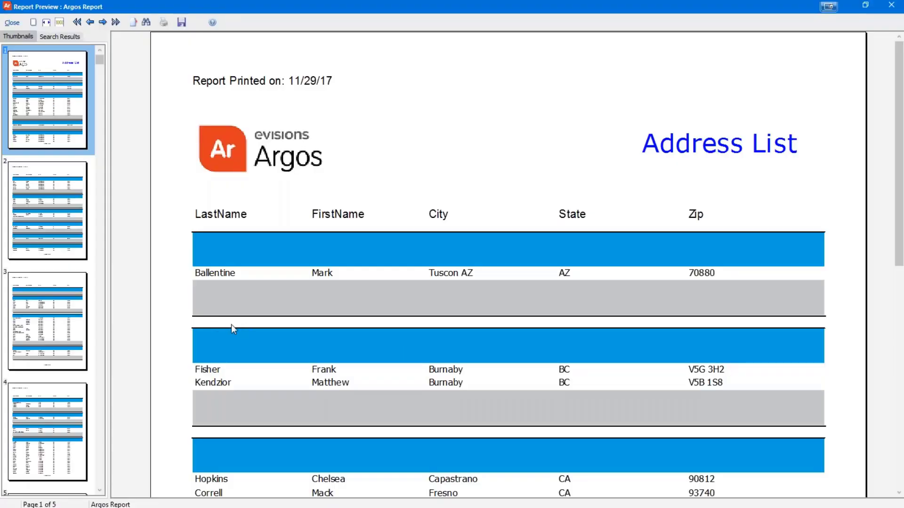
pyautogui.scroll(-5, 252, 328)
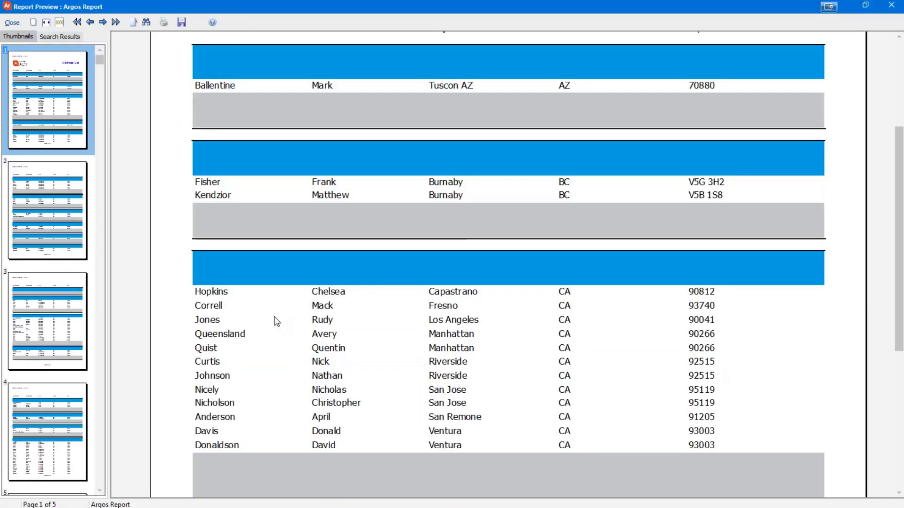
pyautogui.scroll(-3, 276, 323)
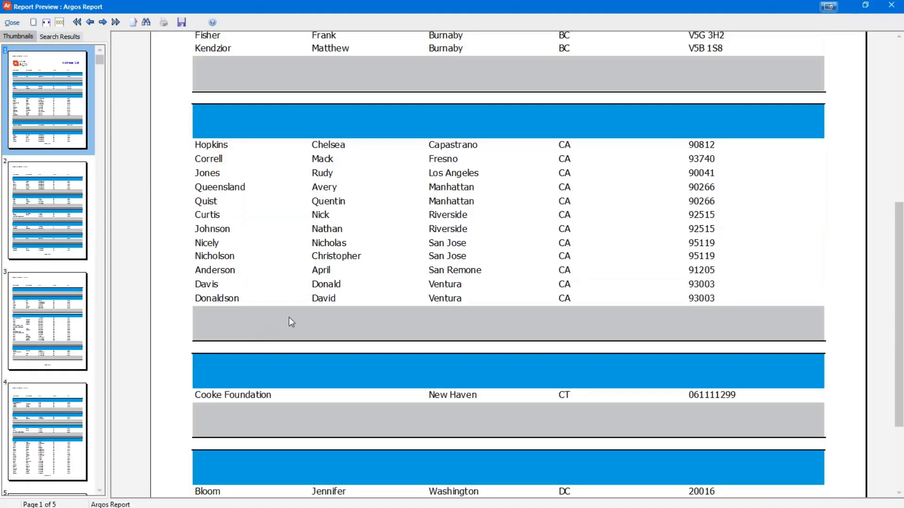
pyautogui.click(12, 23)
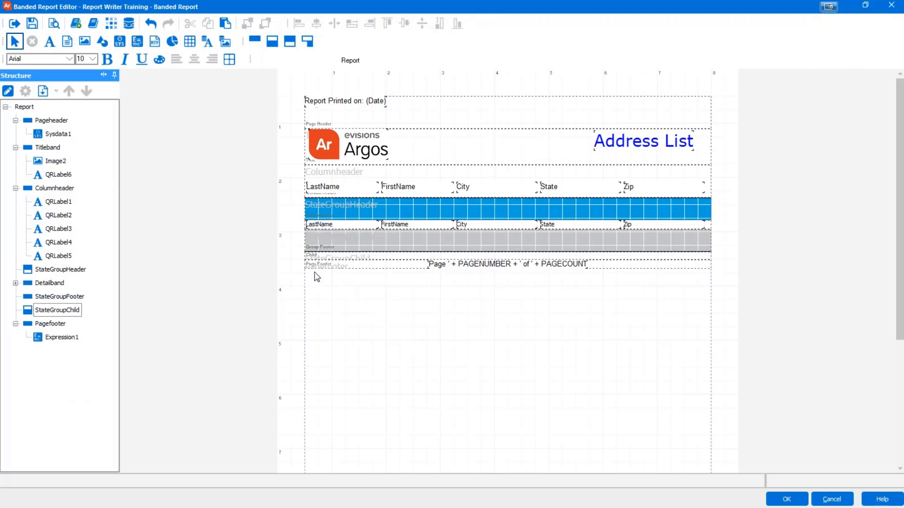
# Step: Move the five column labels, LastName through Zip, slightly up and right in the Columnheader band
pyautogui.click(332, 191)
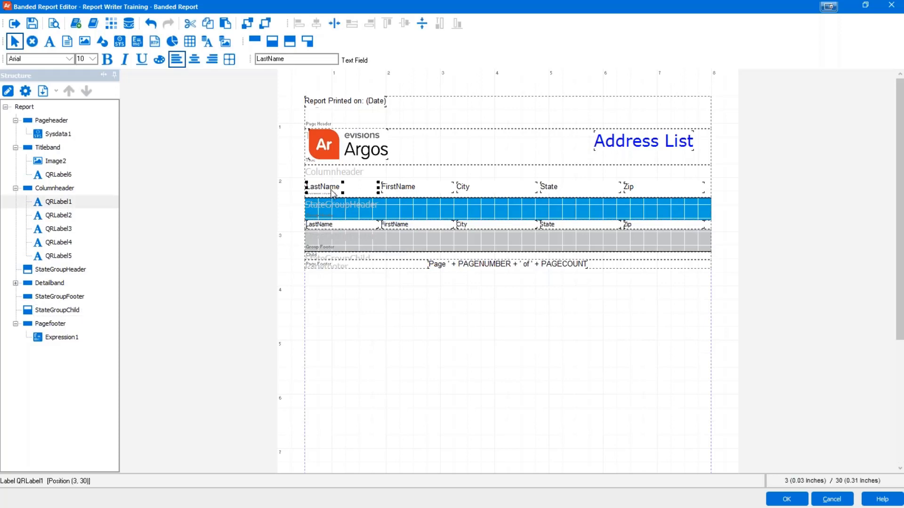
pyautogui.keyDown('shift'); pyautogui.click(407, 189); pyautogui.keyUp('shift')
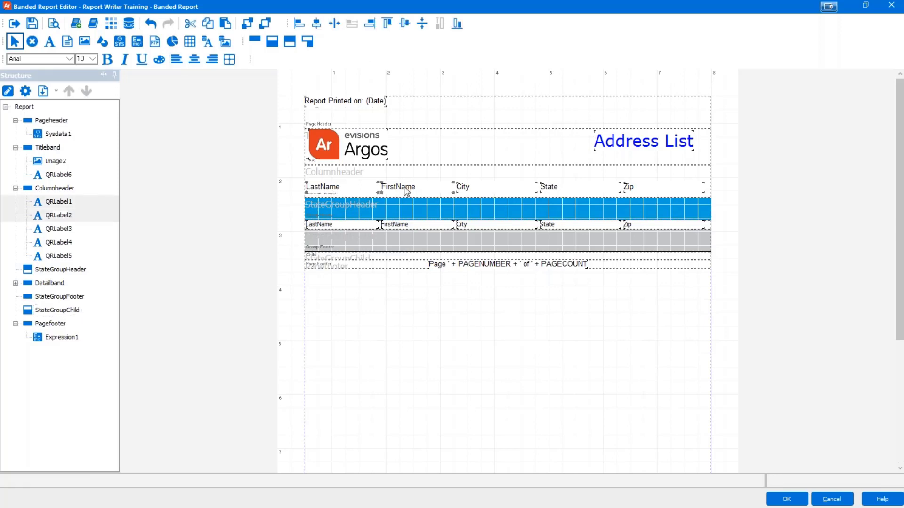
pyautogui.keyDown('shift'); pyautogui.click(472, 187); pyautogui.keyUp('shift')
pyautogui.keyDown('shift'); pyautogui.click(553, 188); pyautogui.keyUp('shift')
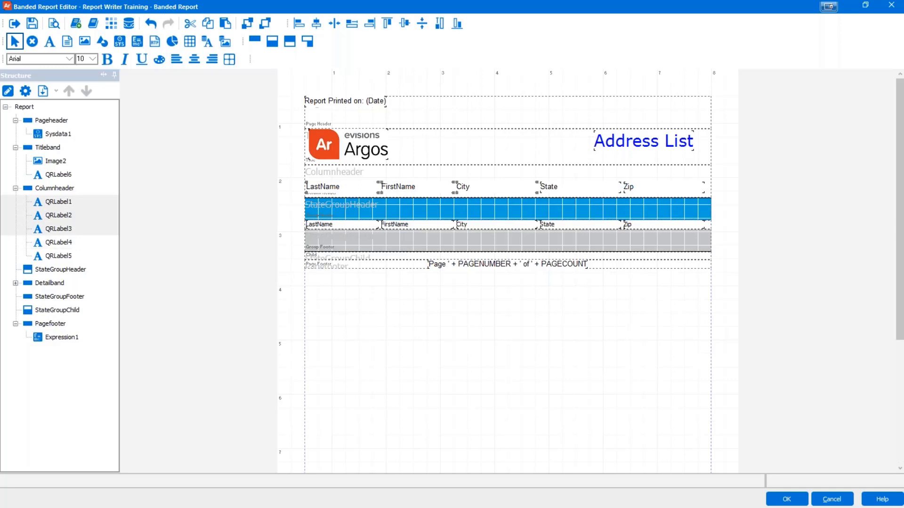
pyautogui.keyDown('shift'); pyautogui.click(626, 193); pyautogui.keyUp('shift')
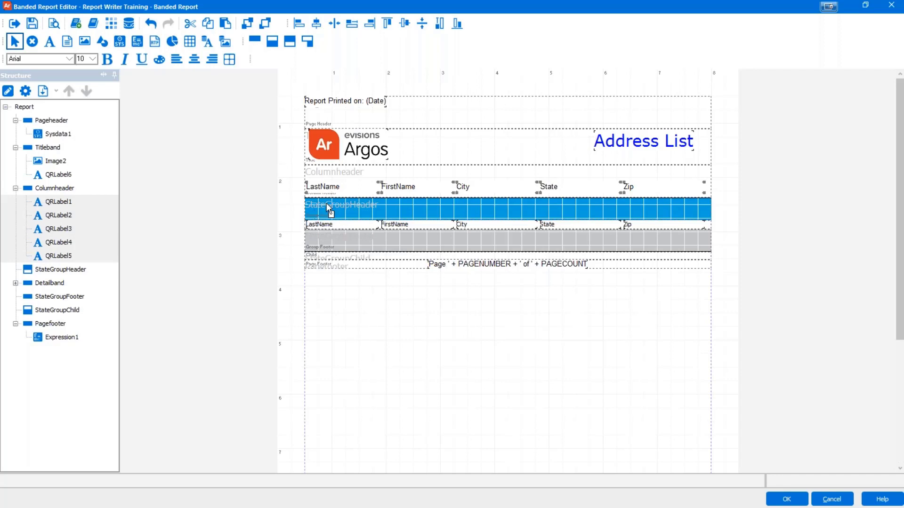
pyautogui.moveTo(329, 213); pyautogui.dragTo(328, 212)
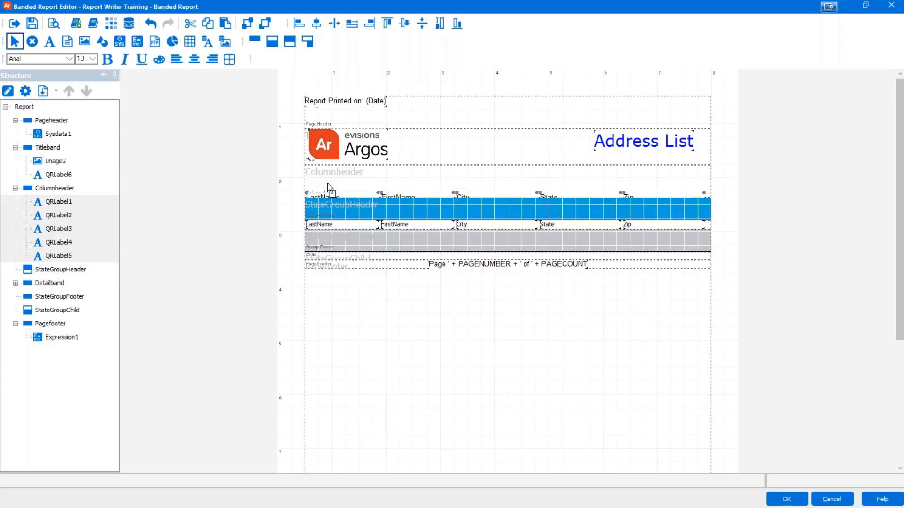
pyautogui.moveTo(326, 194); pyautogui.dragTo(327, 183)
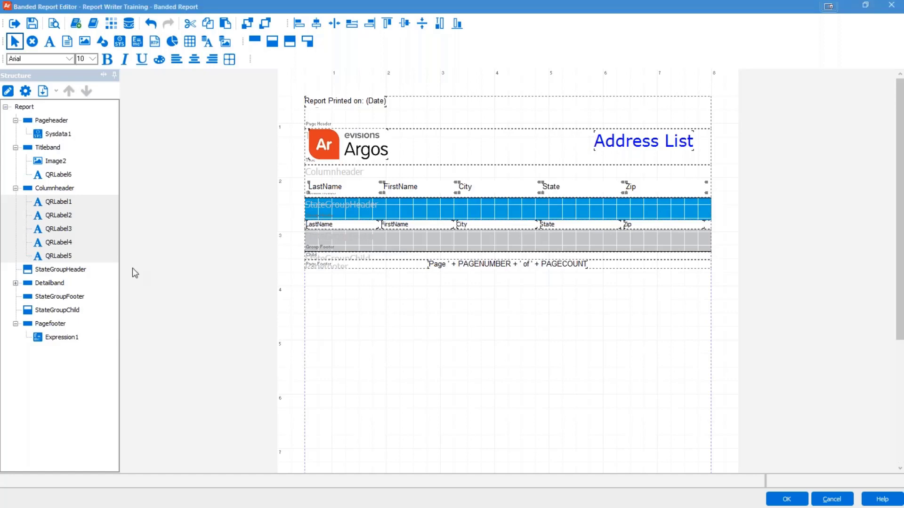
pyautogui.click(343, 178)
pyautogui.click(344, 178)
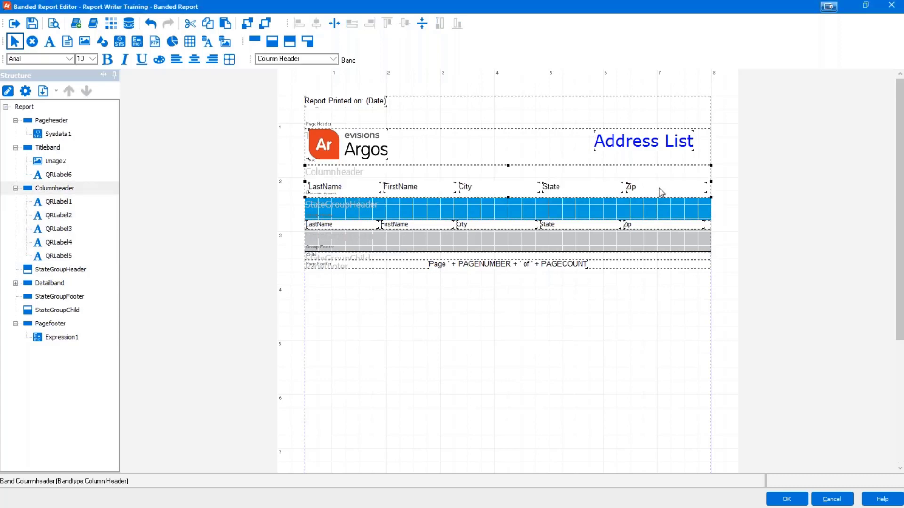
pyautogui.hotkey('ctrl', 'a')
# Step: Cut the column labels and paste them into the StateGroupHeader band
pyautogui.rightClick(576, 191)
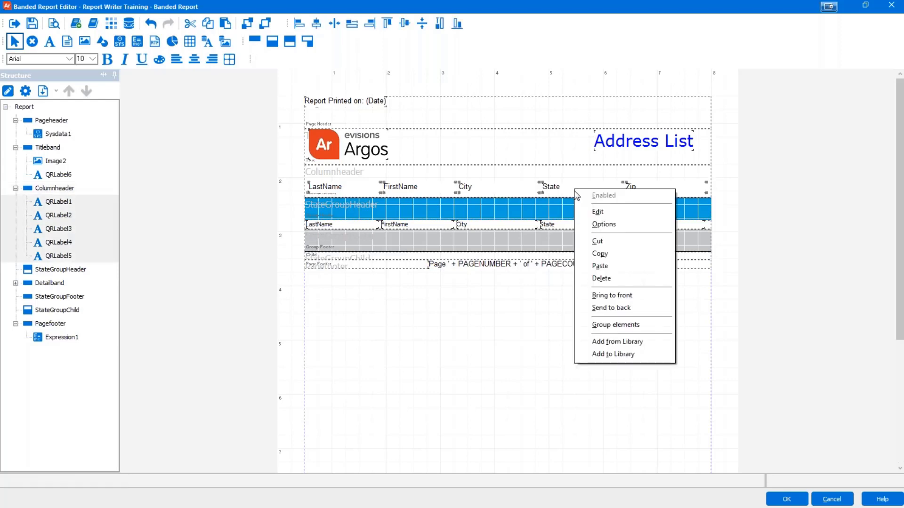
pyautogui.click(597, 241)
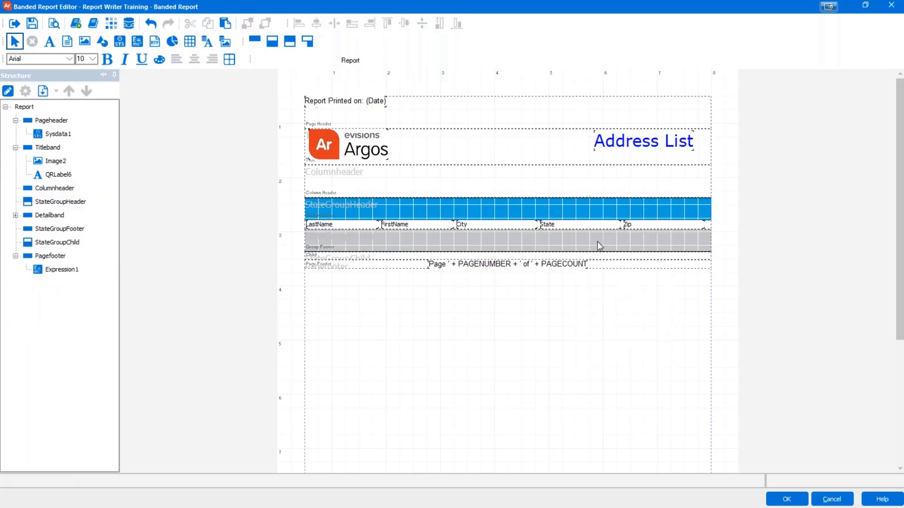
pyautogui.rightClick(324, 207)
pyautogui.click(347, 280)
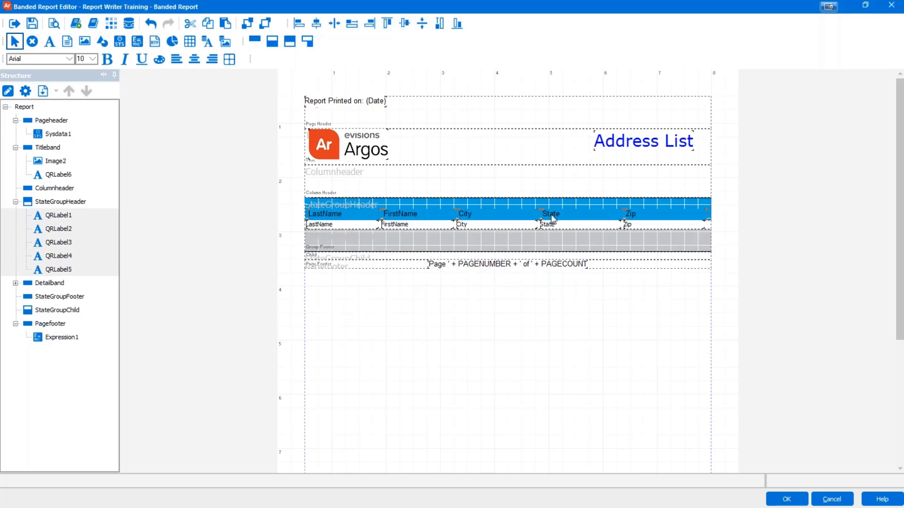
# Step: Delete the State label from the group header and the State field from the detail band
pyautogui.click(548, 194)
pyautogui.click(549, 214)
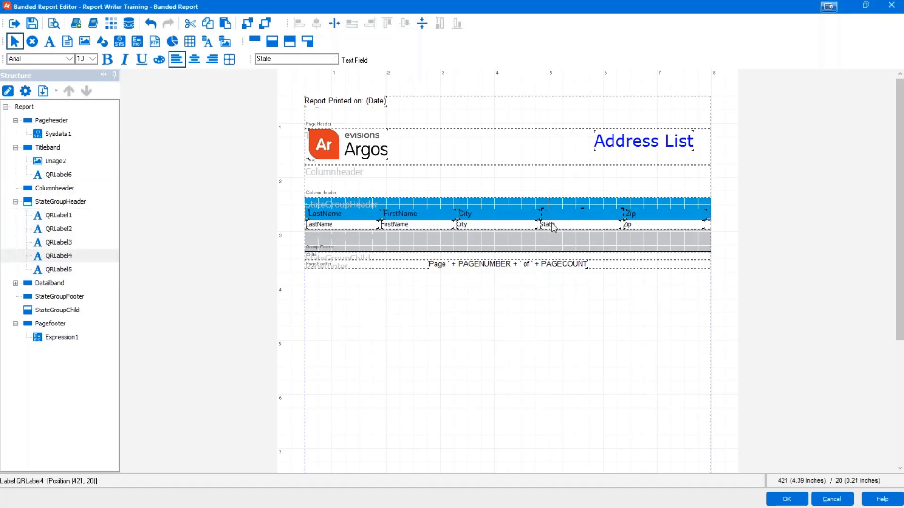
pyautogui.press('Delete')
pyautogui.click(551, 224)
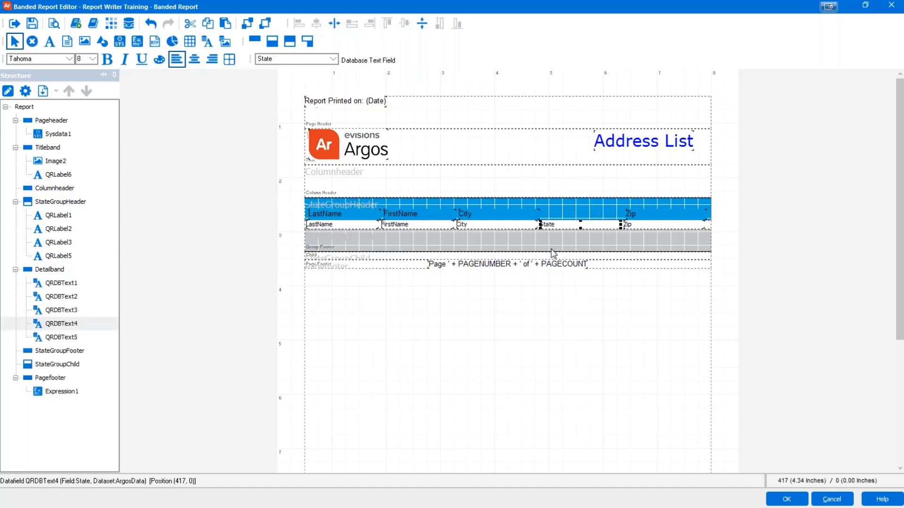
pyautogui.press('Delete')
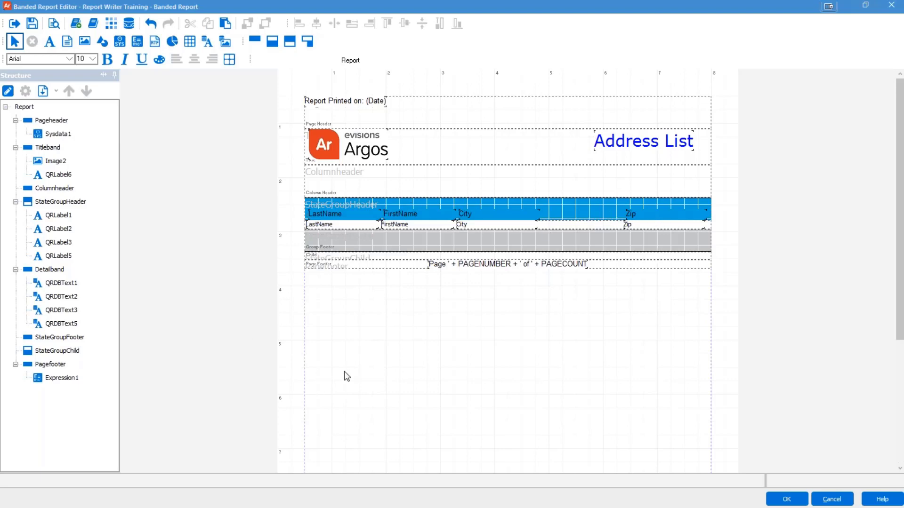
# Step: Shift the City column heading and the City data field right, next to Zip
pyautogui.click(502, 220)
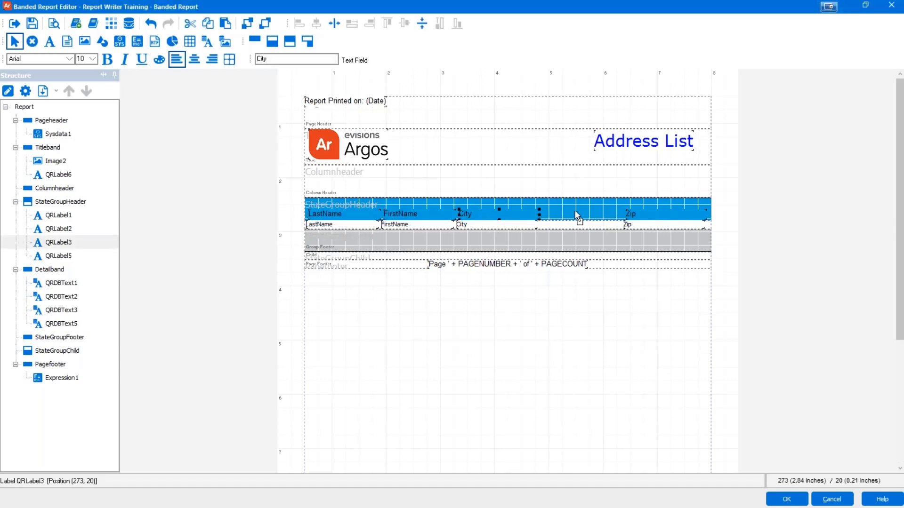
pyautogui.moveTo(574, 212); pyautogui.dragTo(578, 213)
pyautogui.doubleClick(479, 225)
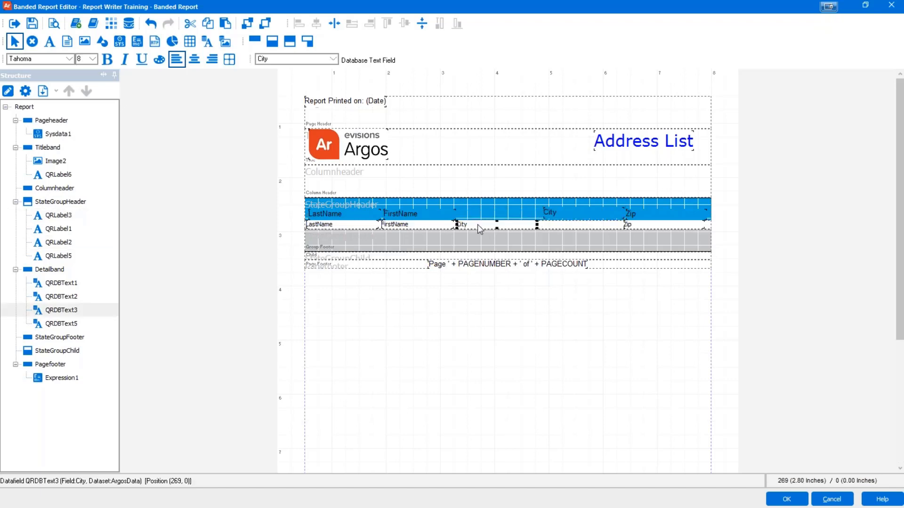
pyautogui.click(476, 369)
pyautogui.moveTo(560, 228); pyautogui.dragTo(562, 229)
pyautogui.click(518, 315)
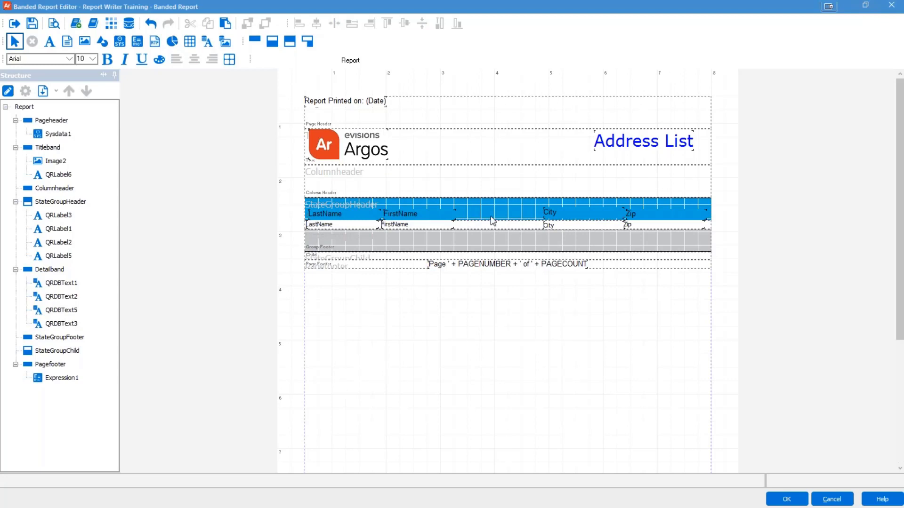
pyautogui.click(412, 212)
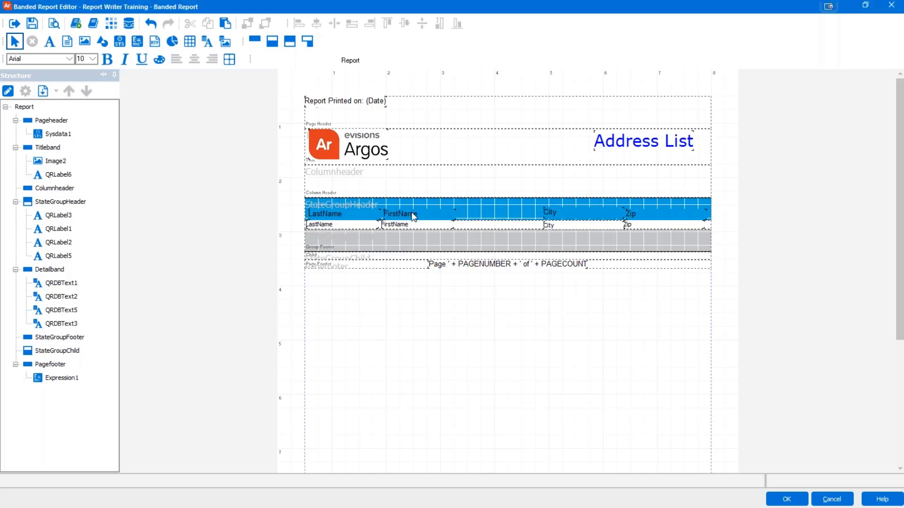
# Step: Copy the FirstName heading into the StateGroupHeader and align it in the gap before City
pyautogui.click(414, 215)
pyautogui.rightClick(413, 215)
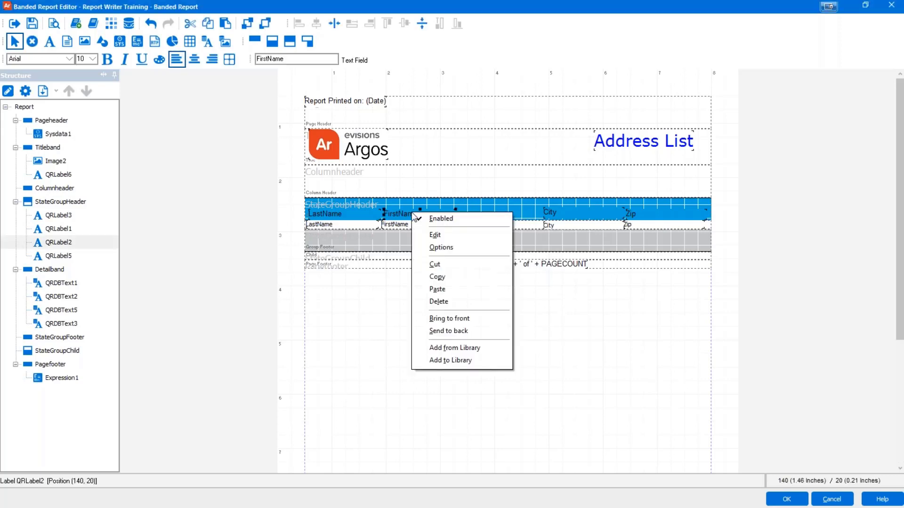
pyautogui.click(437, 279)
pyautogui.rightClick(471, 214)
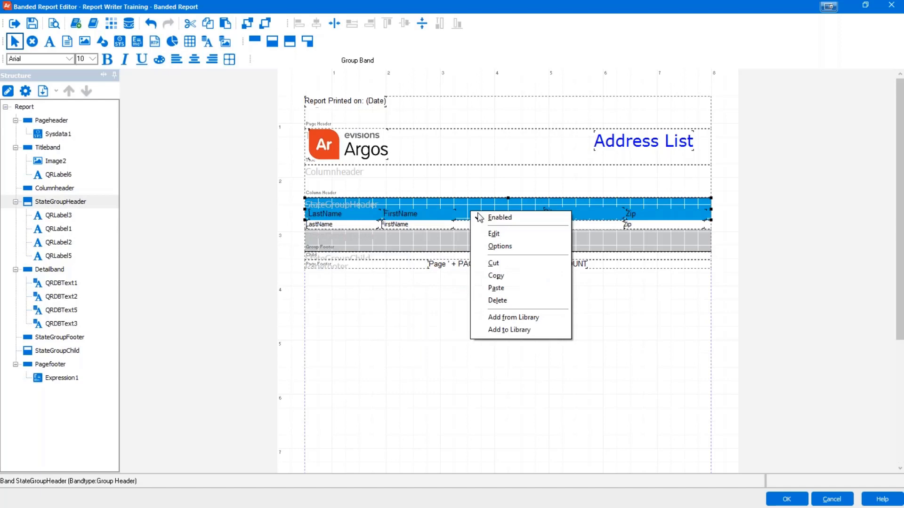
pyautogui.click(497, 285)
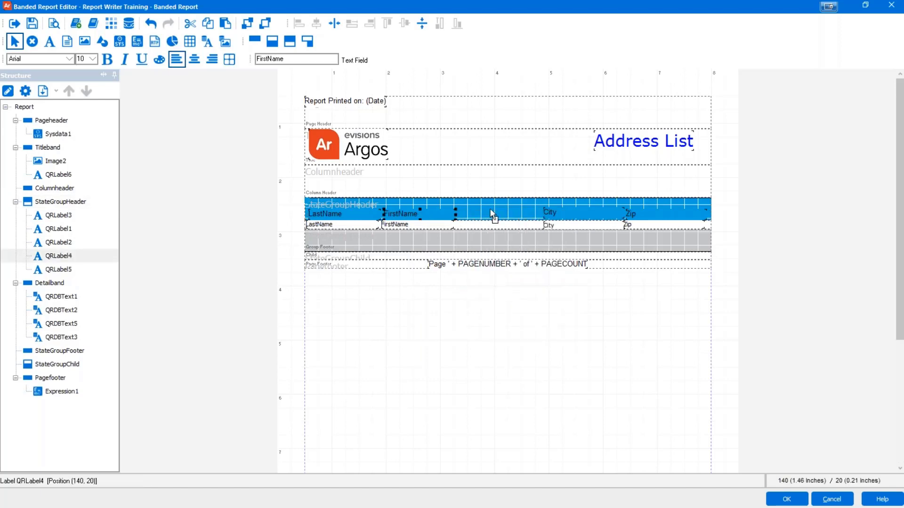
pyautogui.moveTo(492, 208); pyautogui.dragTo(492, 212)
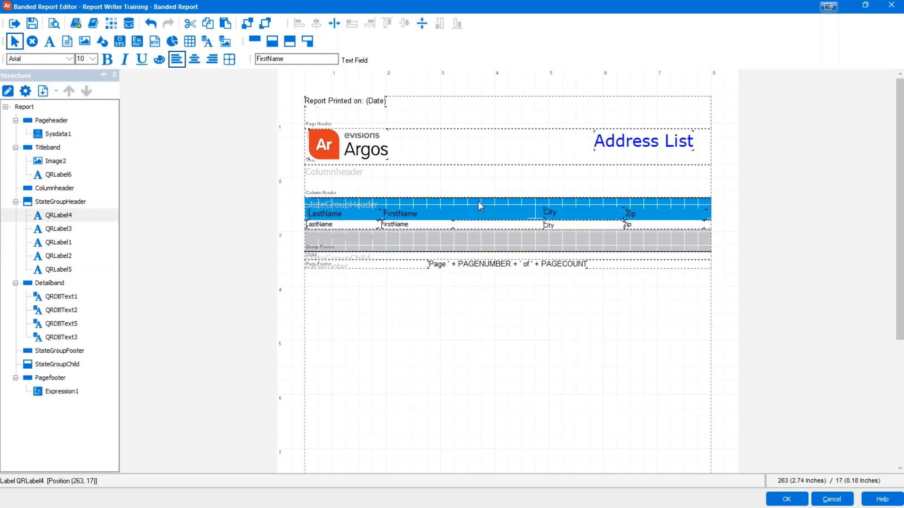
pyautogui.hotkey('ctrl', 'Down')
pyautogui.hotkey('ctrl', 'Down')
pyautogui.hotkey('ctrl', 'Down')
pyautogui.hotkey('ctrl', 'Down')
pyautogui.hotkey('ctrl', 'Right')
pyautogui.hotkey('ctrl', 'Right')
pyautogui.hotkey('ctrl', 'Right')
pyautogui.hotkey('ctrl', 'Right')
pyautogui.hotkey('ctrl', 'Right')
pyautogui.hotkey('ctrl', 'Right')
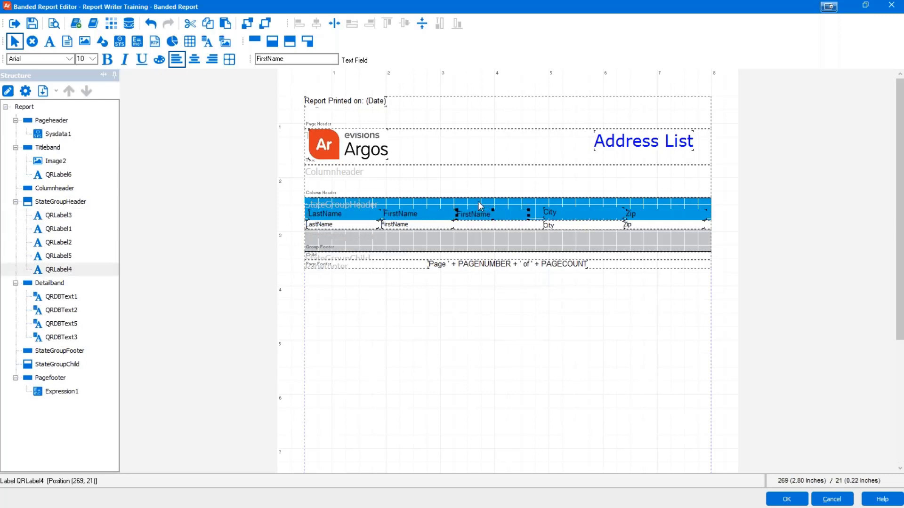
pyautogui.hotkey('ctrl', 'Up')
pyautogui.hotkey('ctrl', 'Up')
pyautogui.hotkey('ctrl', 'Up')
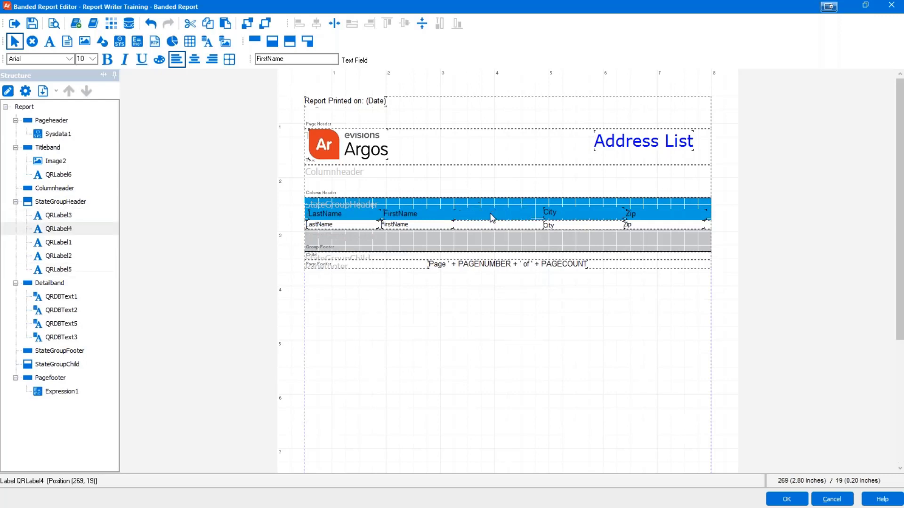
pyautogui.hotkey('ctrl', 'Down')
pyautogui.hotkey('ctrl', 'Down')
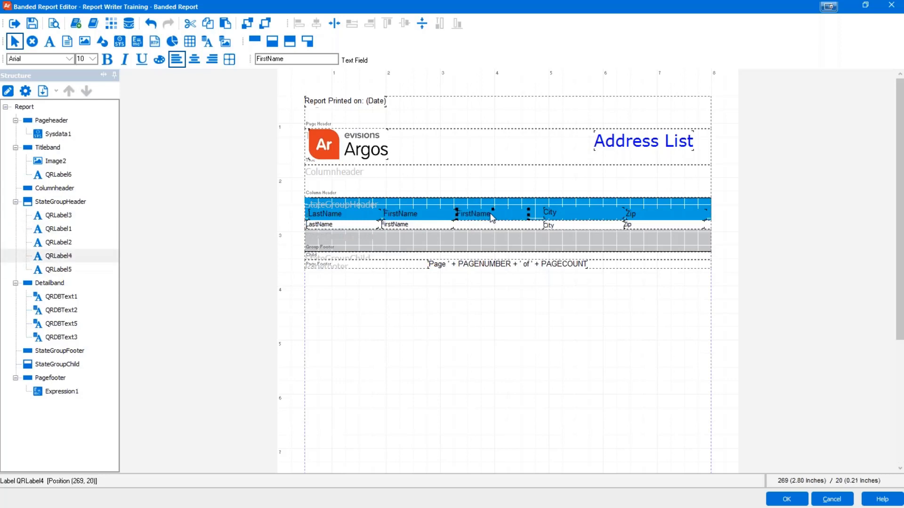
pyautogui.hotkey('ctrl', 'Down')
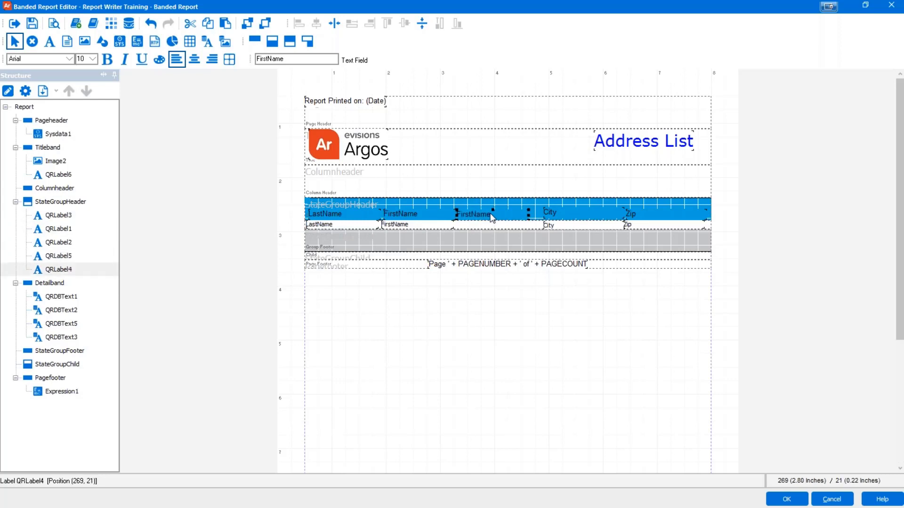
# Step: Change the pasted heading's text to 'Street'
pyautogui.doubleClick(492, 218)
pyautogui.write('S')
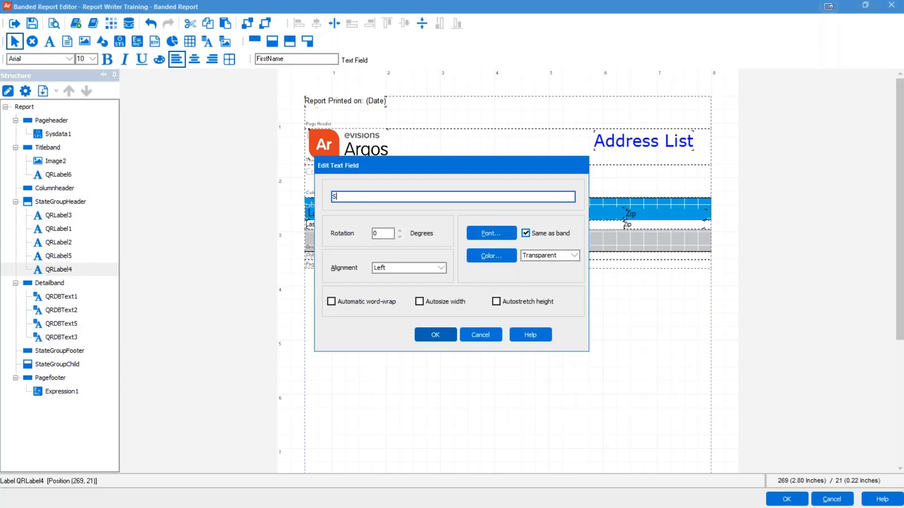
pyautogui.write('treet')
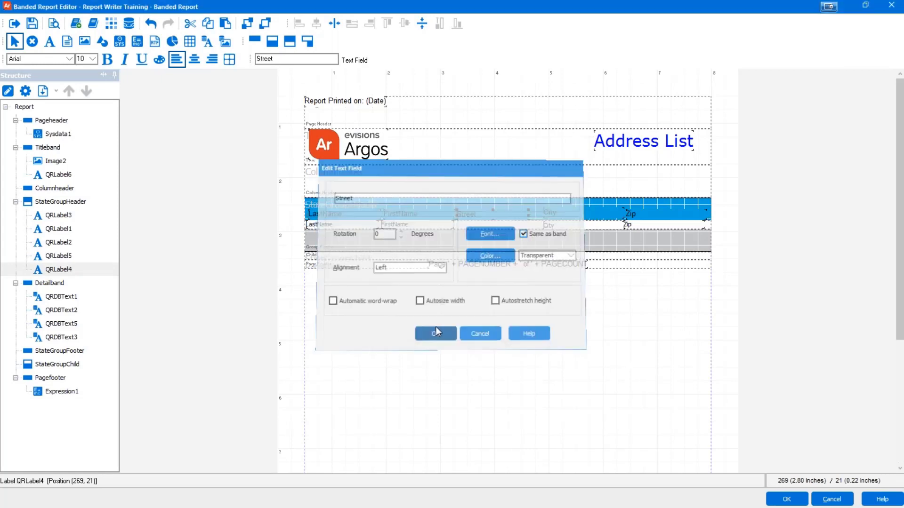
pyautogui.click(432, 335)
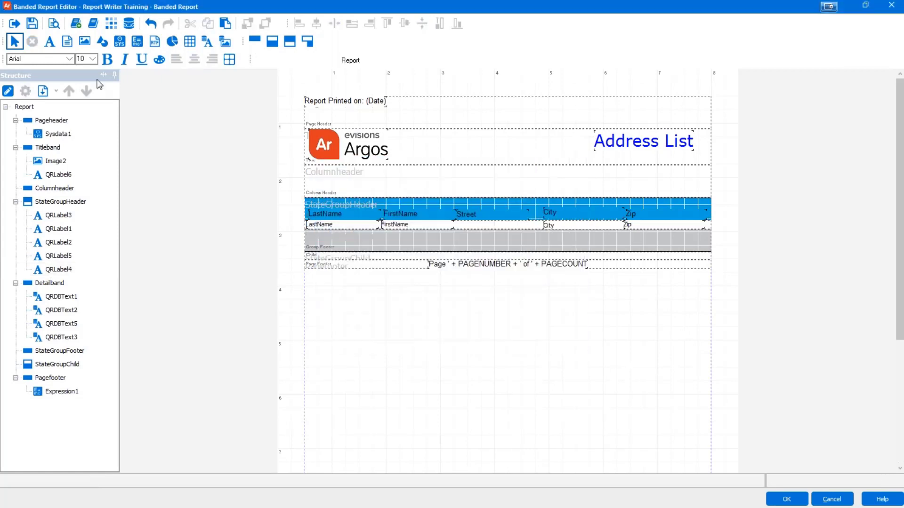
# Step: Add an ArgosData Street1 database field in the detail row under Street
pyautogui.click(54, 46)
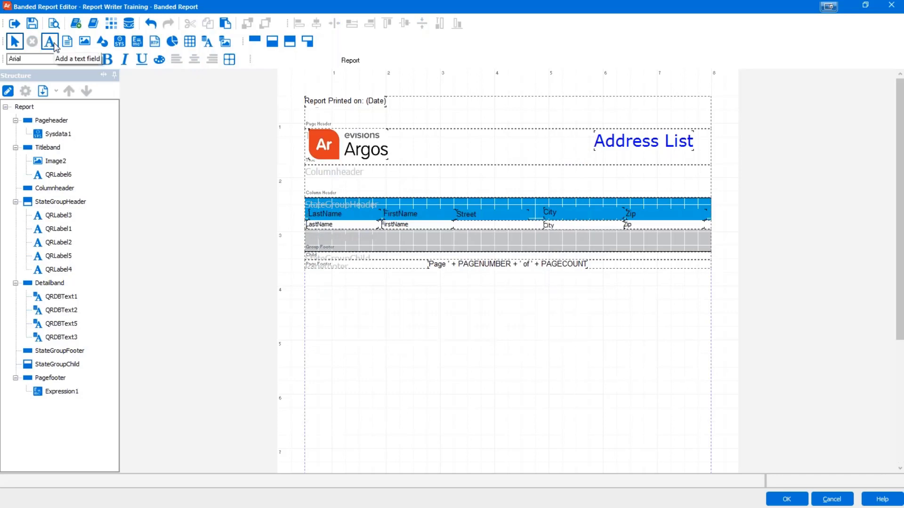
pyautogui.click(445, 203)
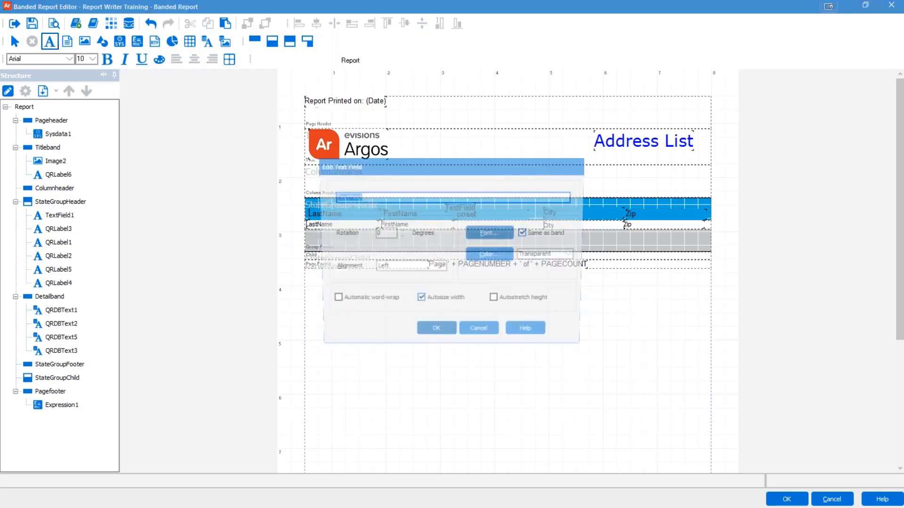
pyautogui.click(488, 335)
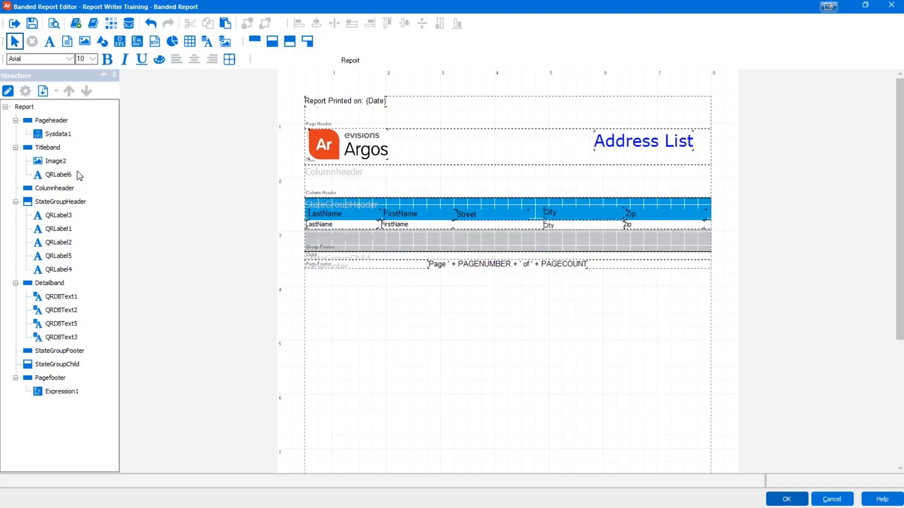
pyautogui.click(205, 43)
pyautogui.click(210, 46)
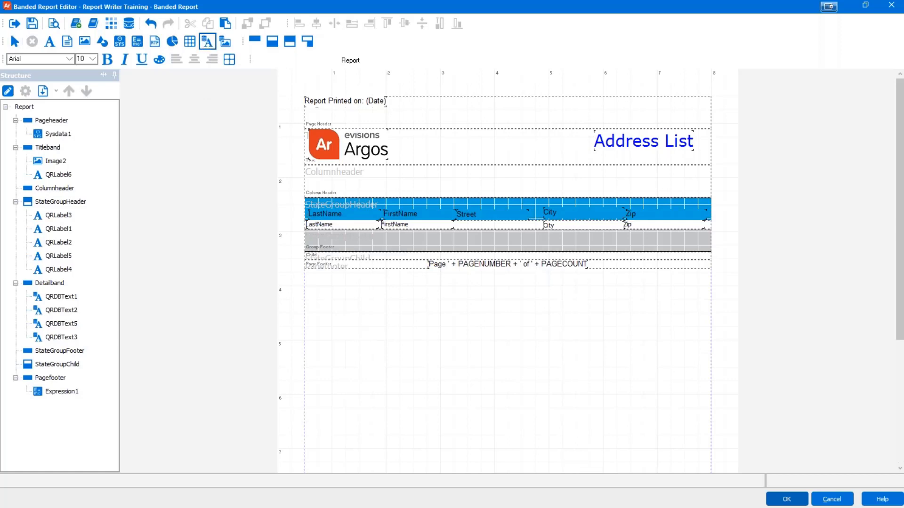
pyautogui.click(460, 222)
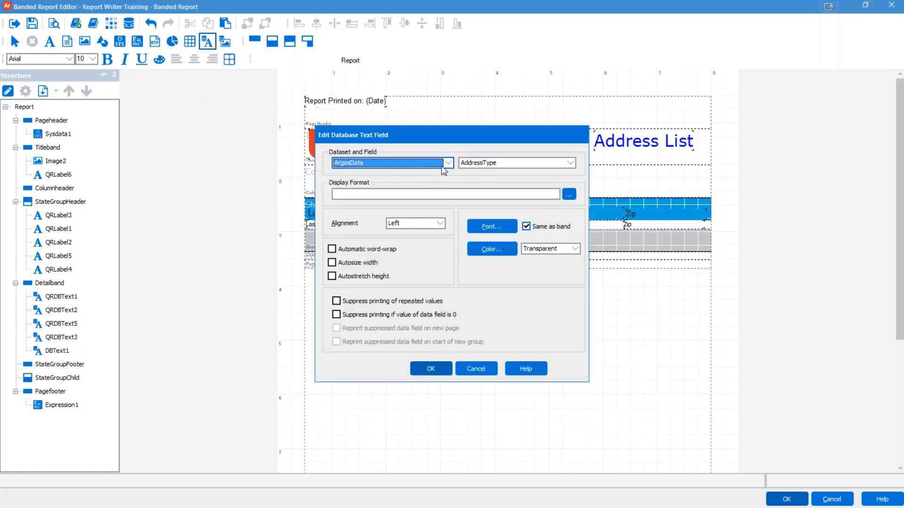
pyautogui.click(493, 163)
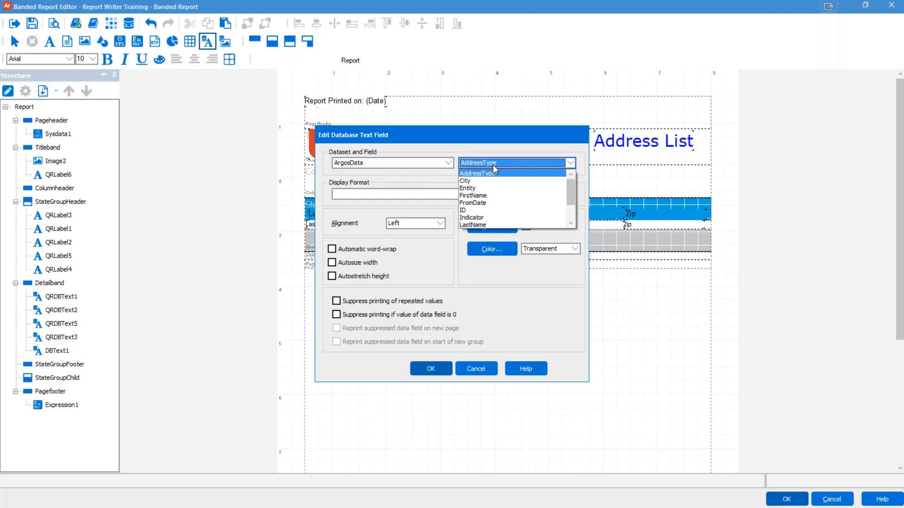
pyautogui.scroll(-2, 518, 207)
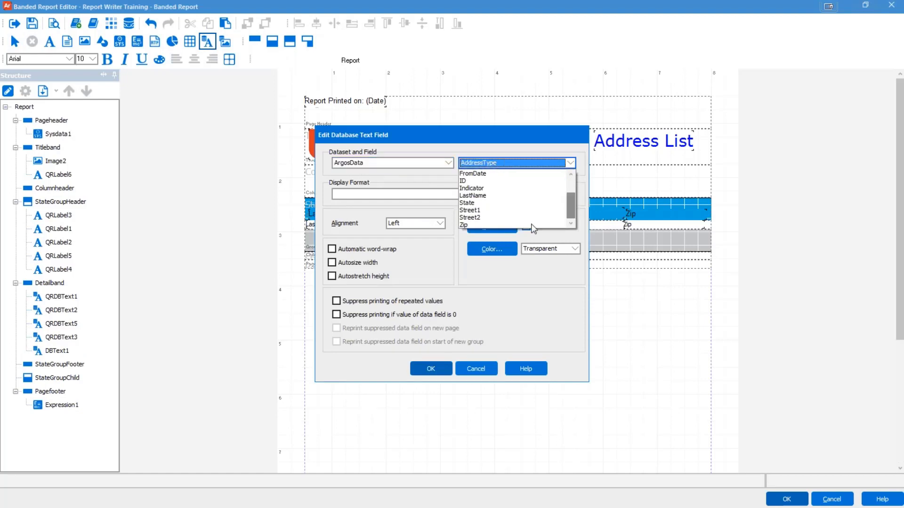
pyautogui.click(476, 211)
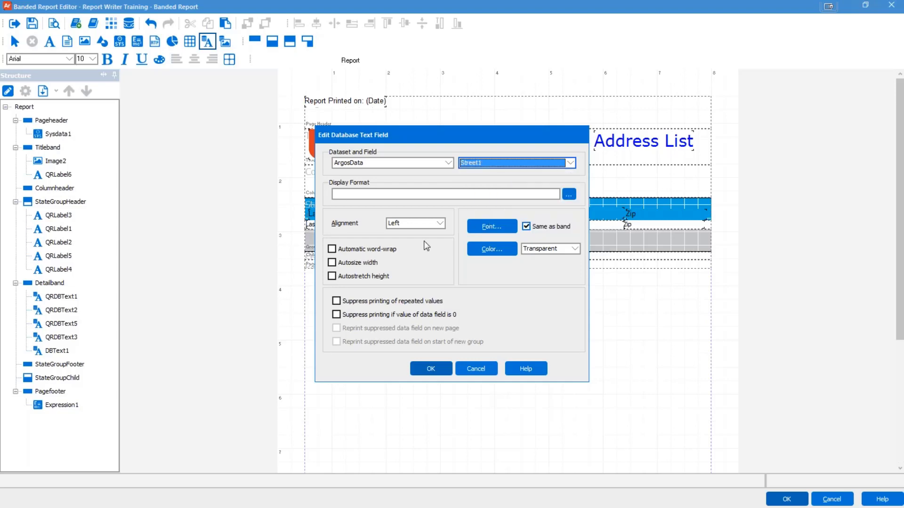
pyautogui.click(431, 372)
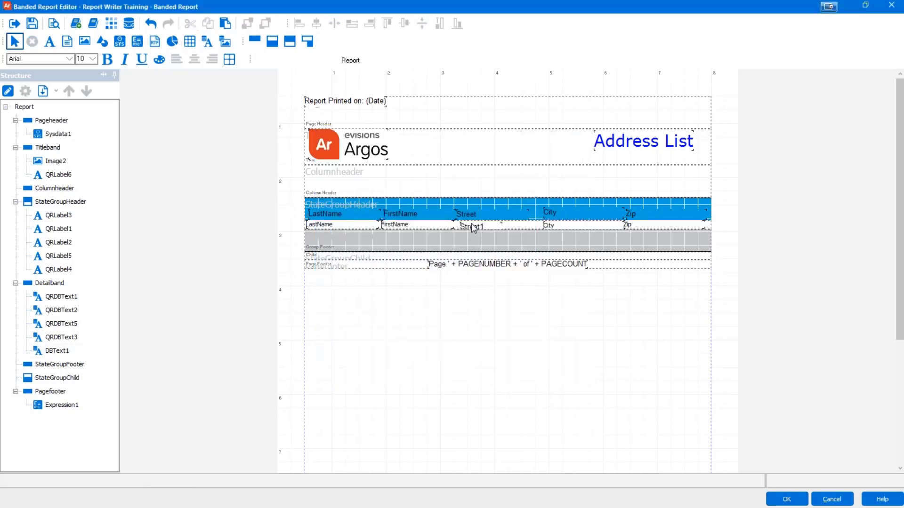
# Step: Nudge the Street1 field up and left to line up with the other fields
pyautogui.click(472, 225)
pyautogui.press('Up')
pyautogui.press('Up')
pyautogui.press('Left')
pyautogui.press('Left')
pyautogui.press('Left')
pyautogui.press('Left')
pyautogui.press('Left')
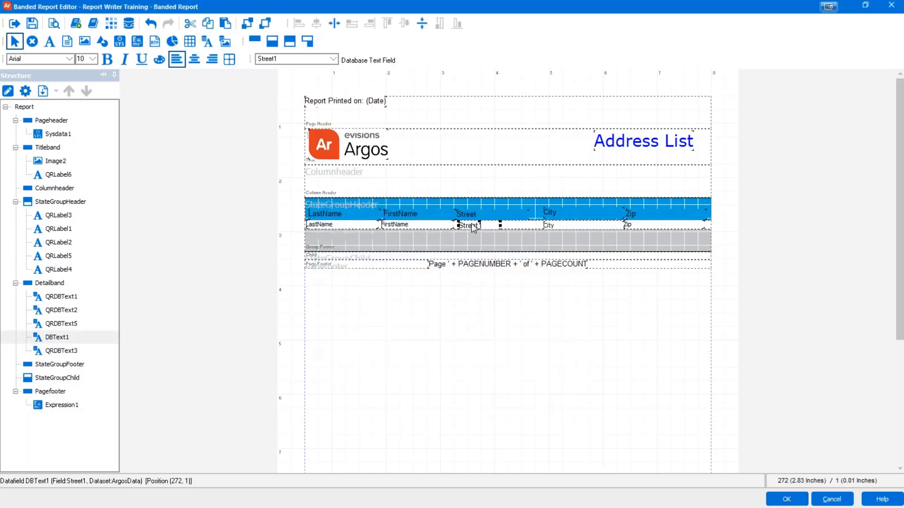
pyautogui.click(455, 394)
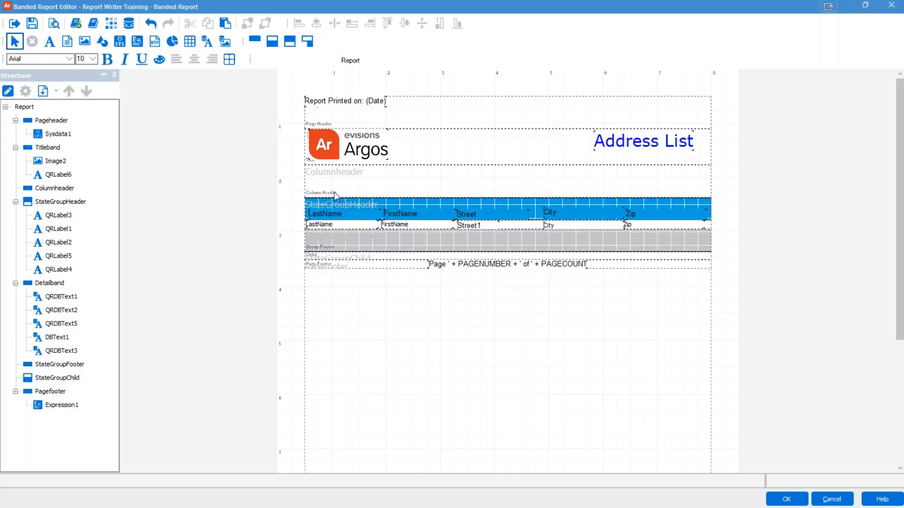
# Step: Delete the empty Columnheader band and confirm the deletion
pyautogui.click(374, 184)
pyautogui.press('Delete')
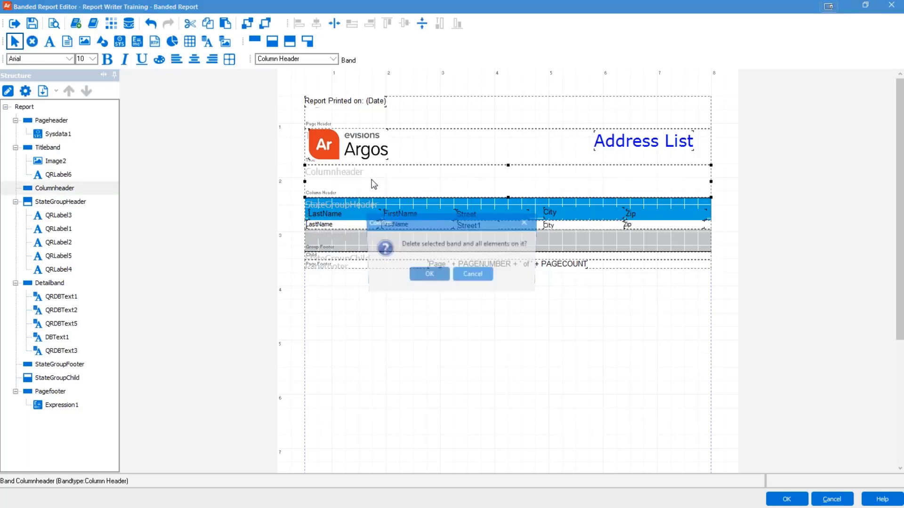
pyautogui.click(427, 276)
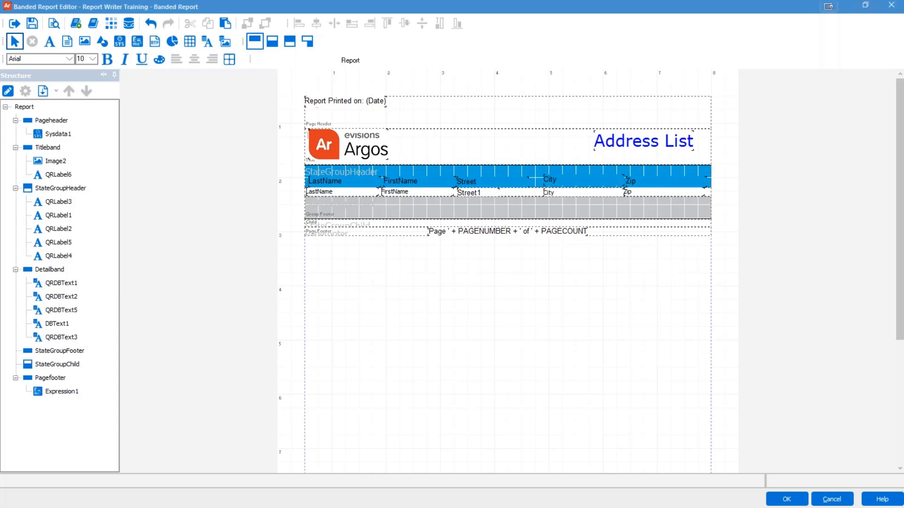
# Step: Add a new band of type Summary to the report
pyautogui.click(255, 42)
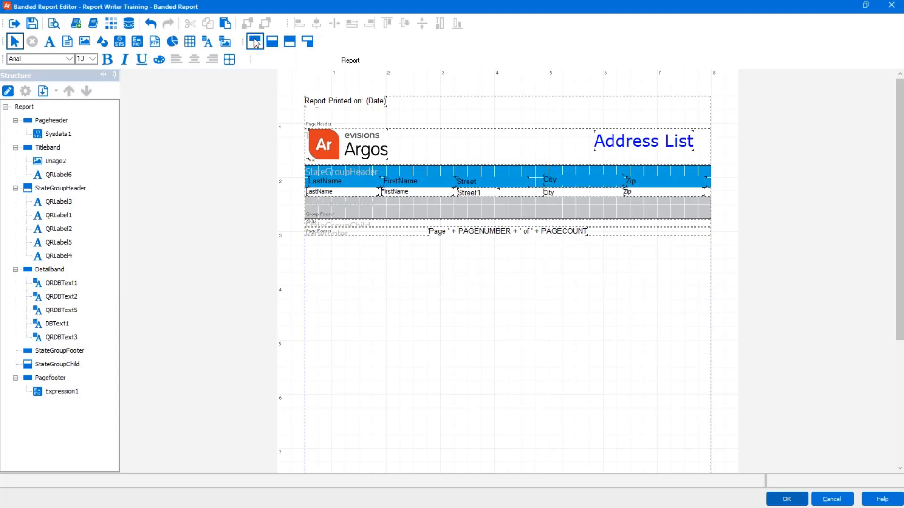
pyautogui.click(364, 151)
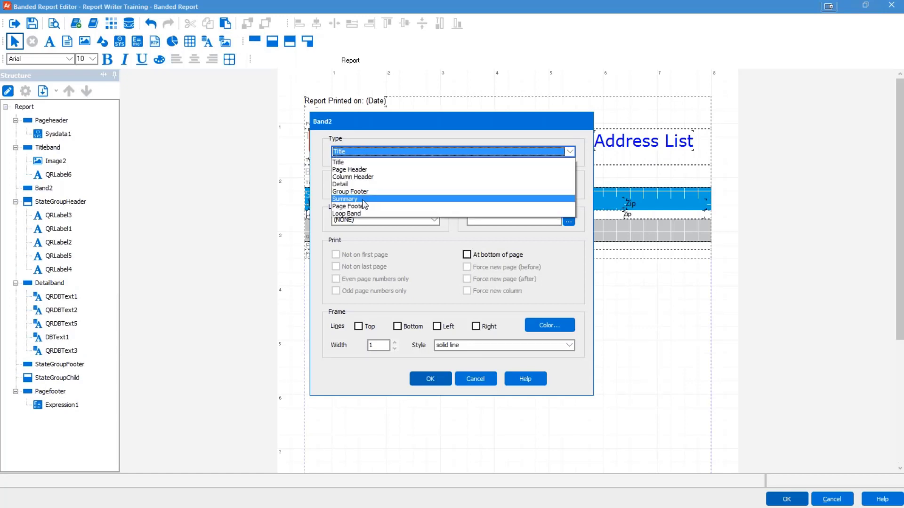
pyautogui.click(364, 200)
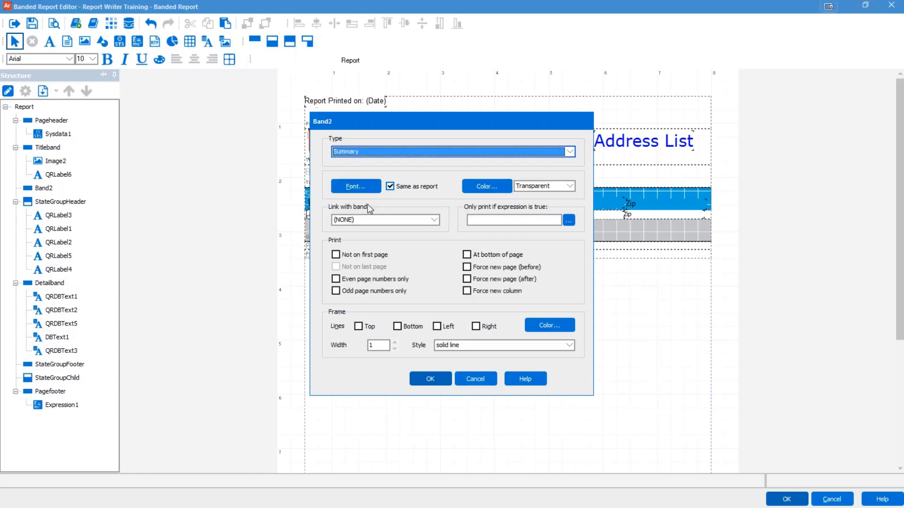
pyautogui.click(429, 378)
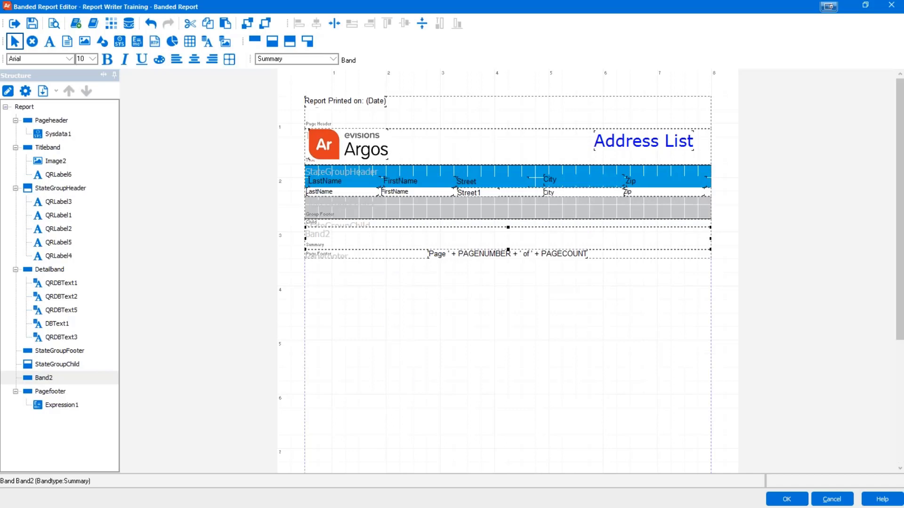
# Step: Rename the new Band2 to 'Summary' in its settings
pyautogui.click(49, 380)
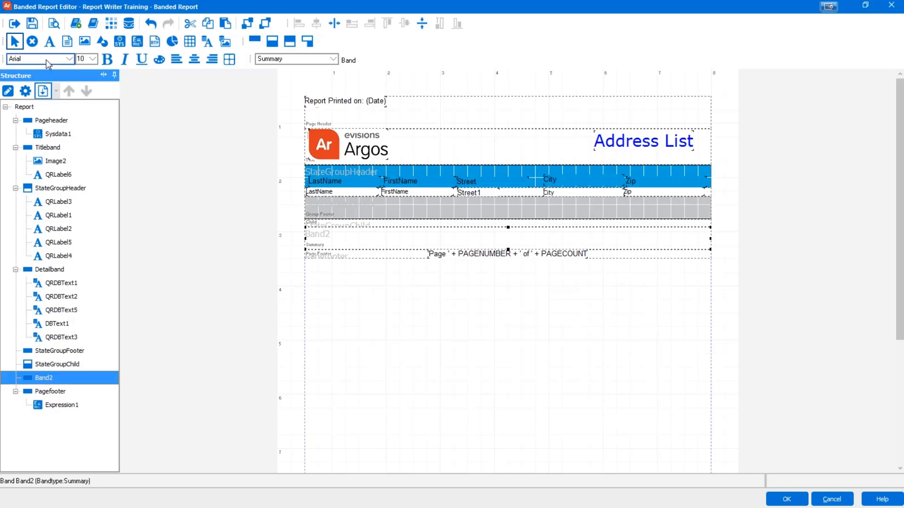
pyautogui.click(25, 92)
pyautogui.write('S')
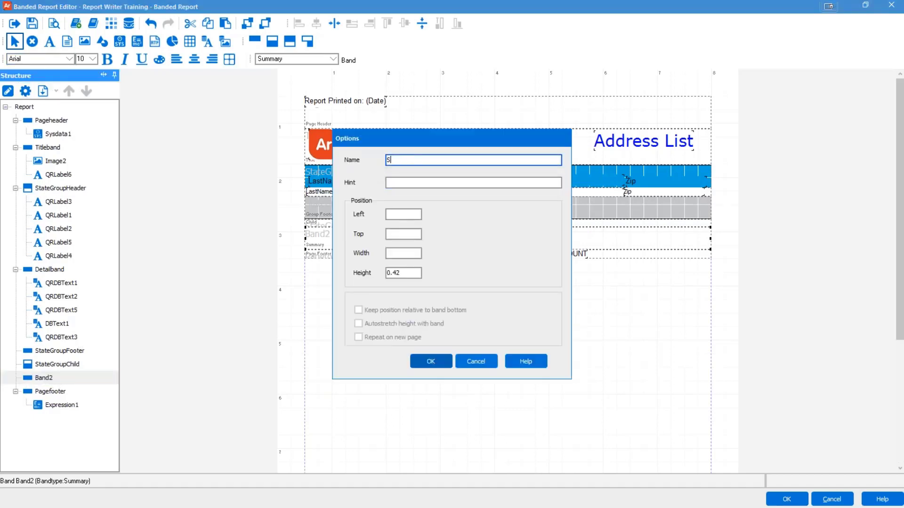
pyautogui.write('ummary')
pyautogui.click(429, 361)
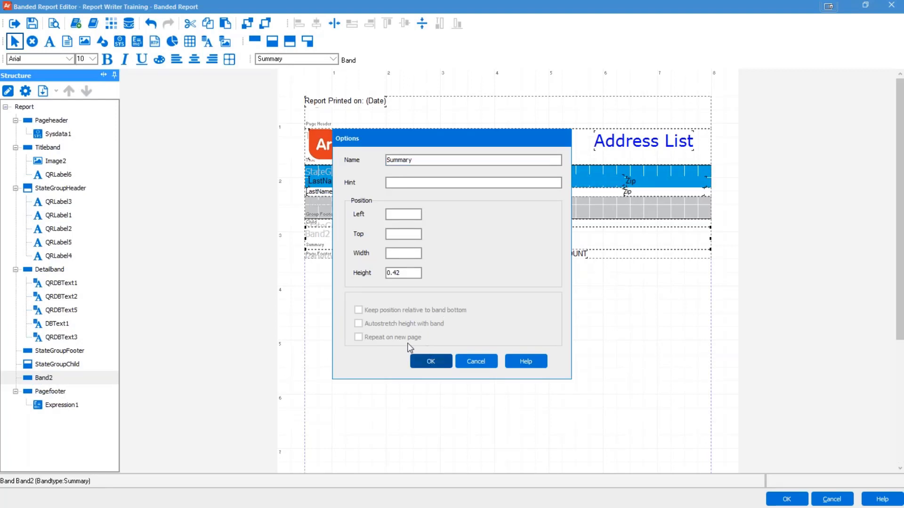
pyautogui.click(355, 239)
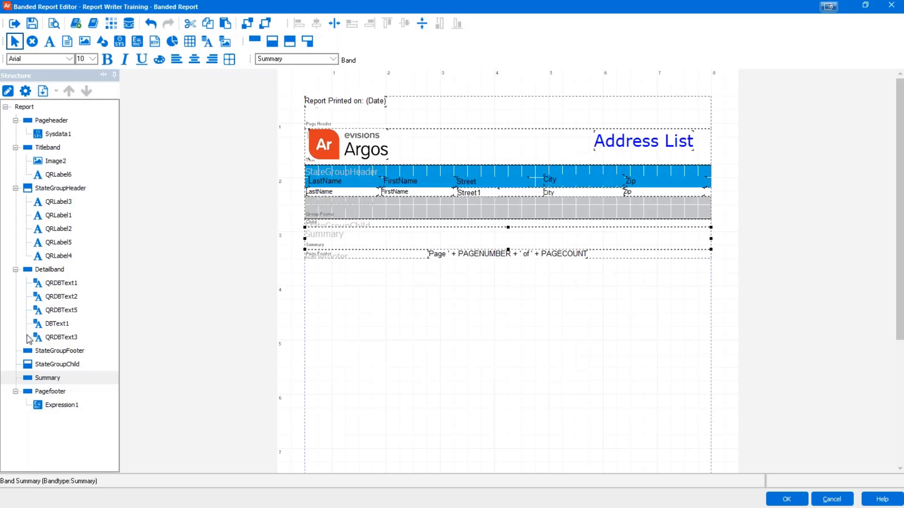
# Step: Place an expression in the Summary band reading 'Total State Count: ' + COUNT and validate it
pyautogui.click(141, 45)
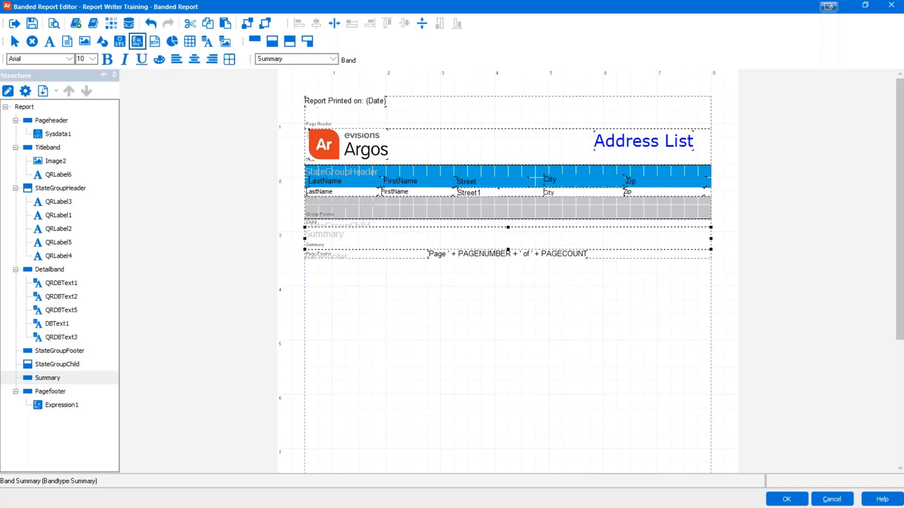
pyautogui.click(418, 234)
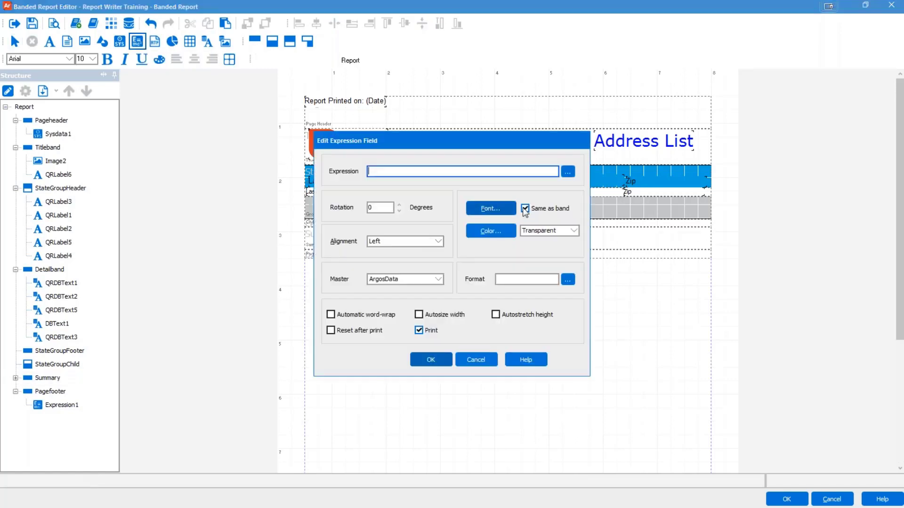
pyautogui.click(568, 172)
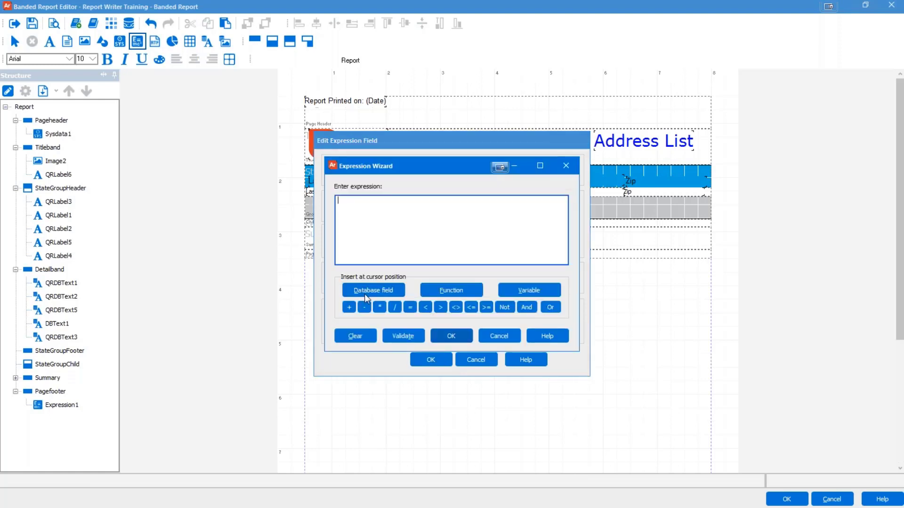
pyautogui.click(461, 292)
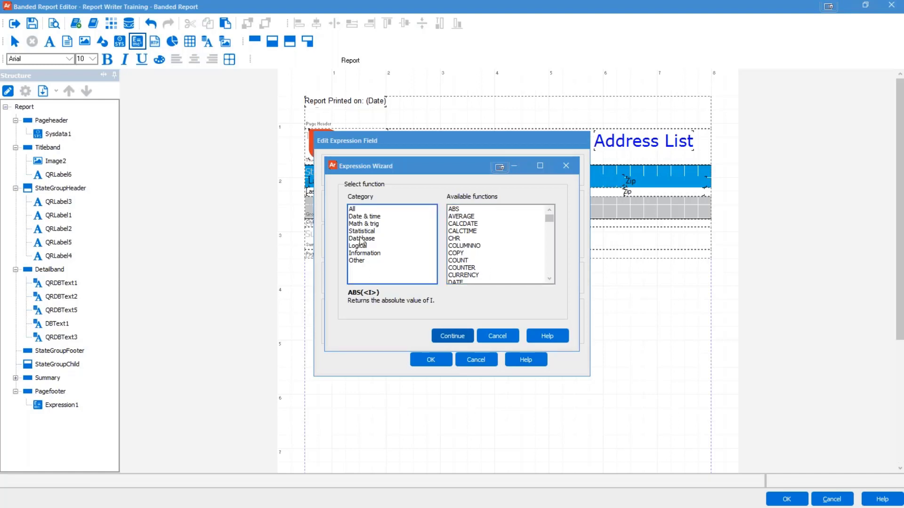
pyautogui.click(461, 261)
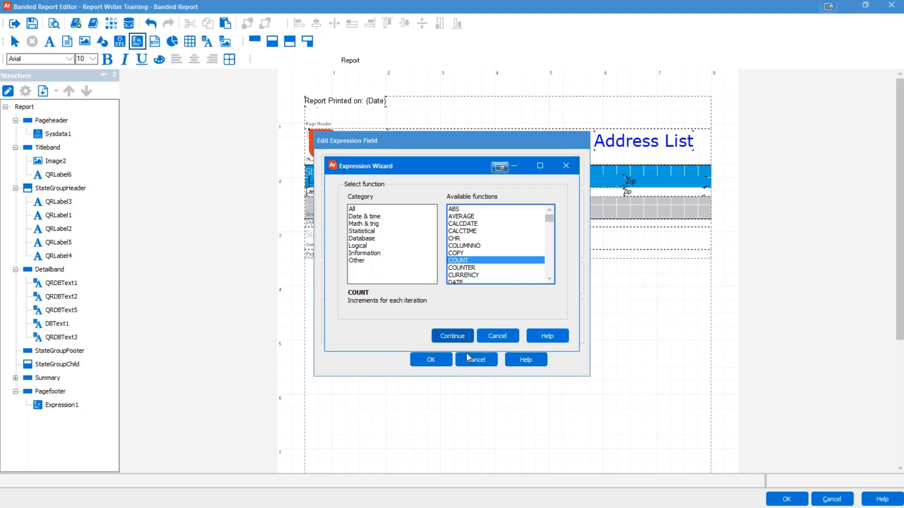
pyautogui.click(454, 337)
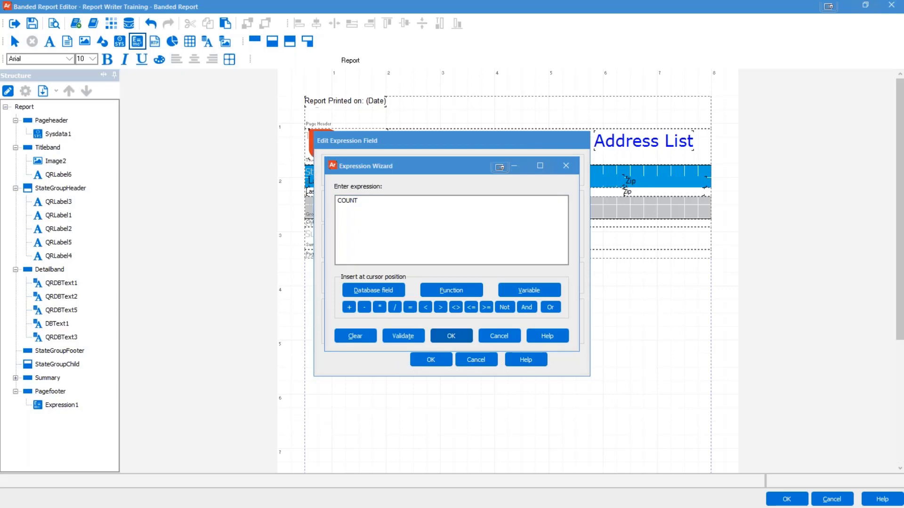
pyautogui.click(386, 212)
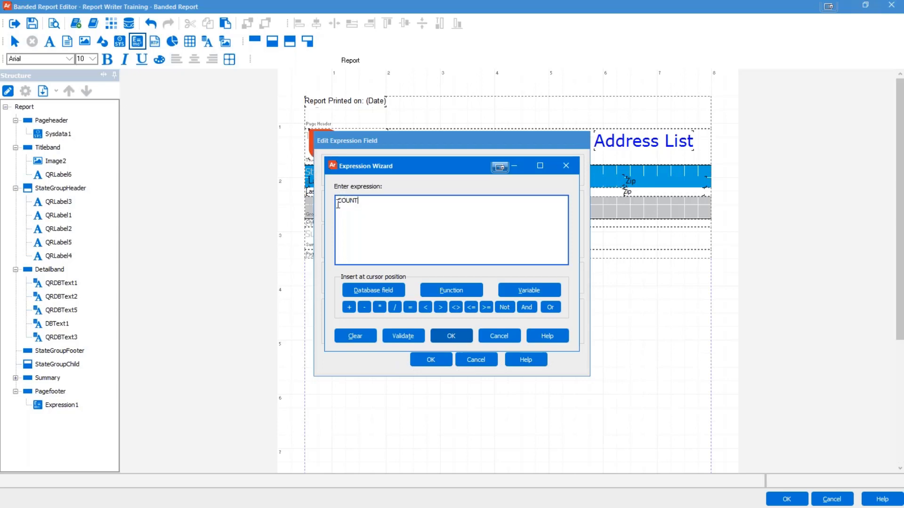
pyautogui.press('Home')
pyautogui.write("'Total State Count: ' +")
pyautogui.click(401, 334)
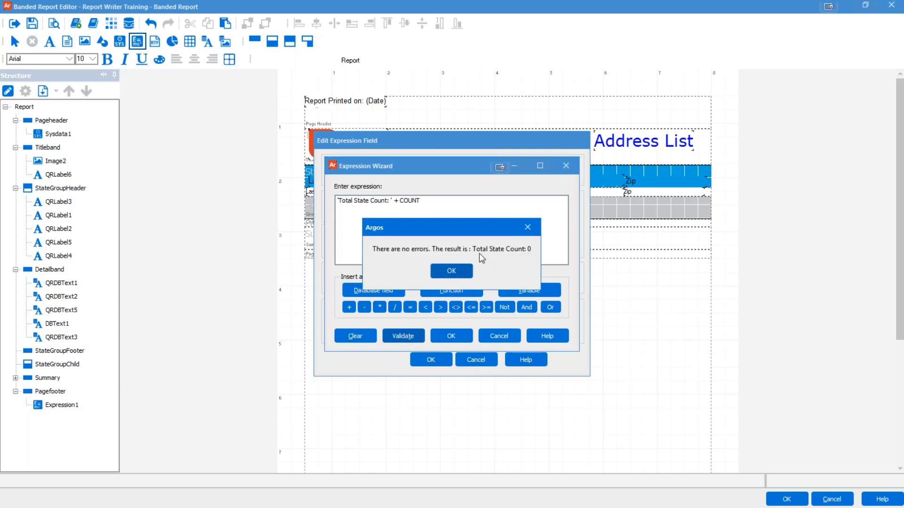
pyautogui.click(452, 271)
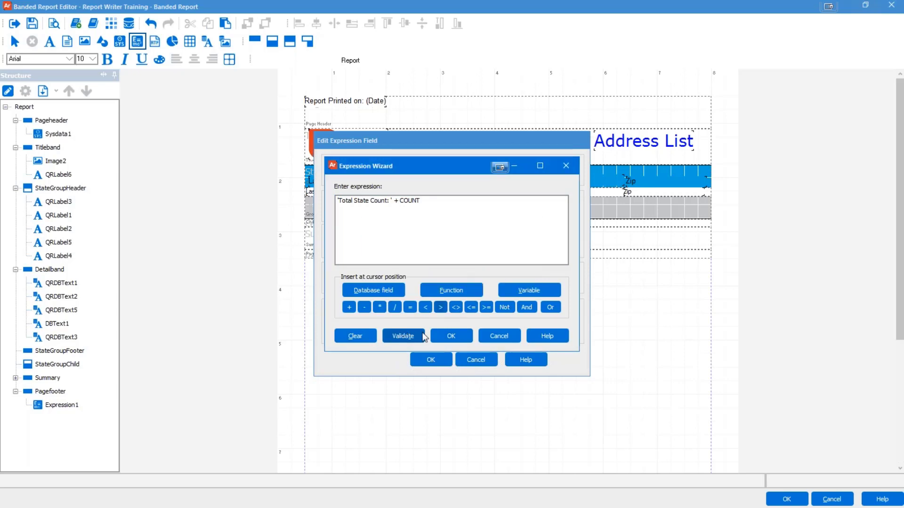
pyautogui.click(450, 337)
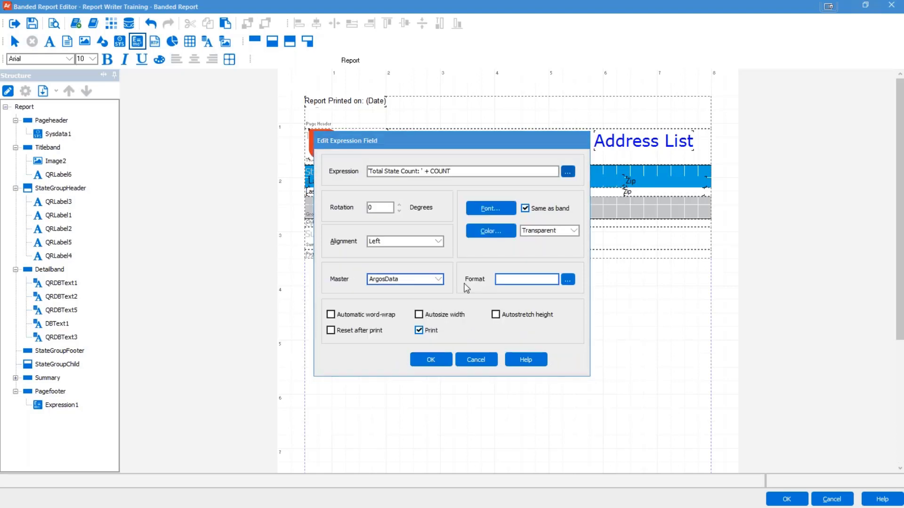
# Step: Set the expression's alignment to Centered with autosize width
pyautogui.click(420, 241)
pyautogui.click(429, 261)
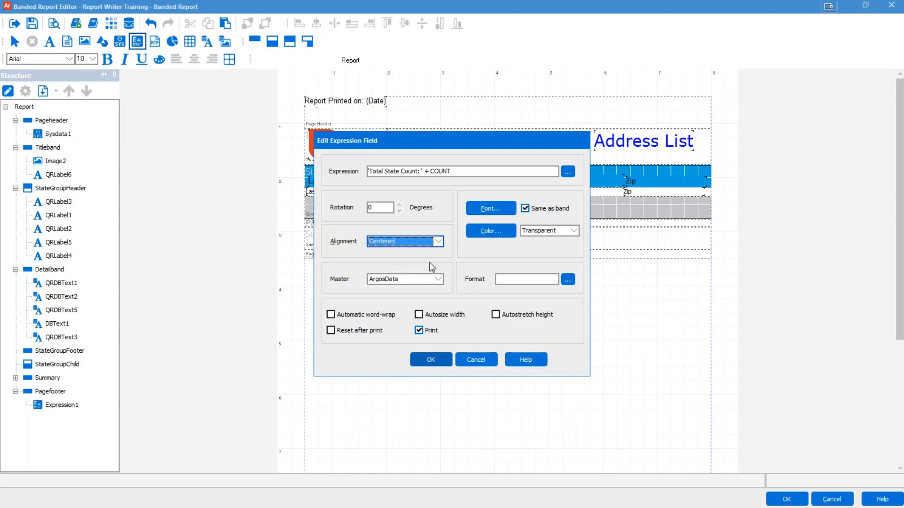
pyautogui.click(419, 314)
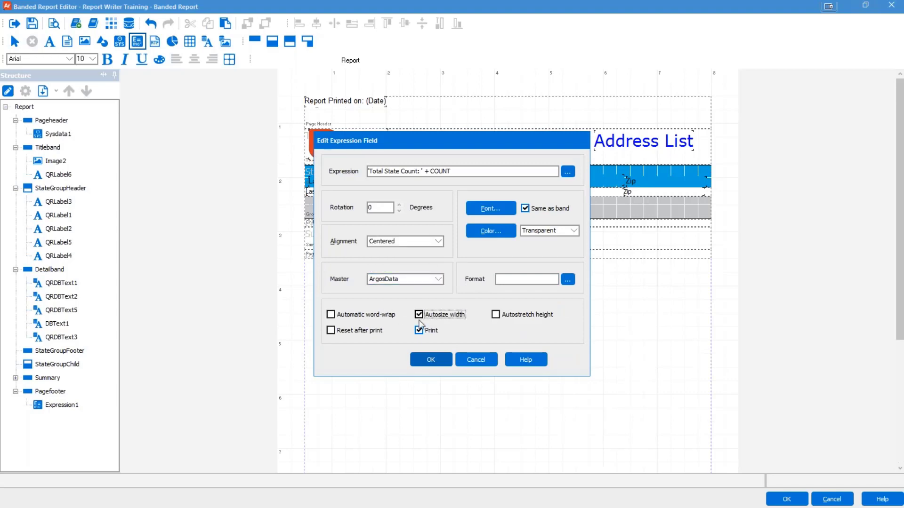
pyautogui.click(431, 365)
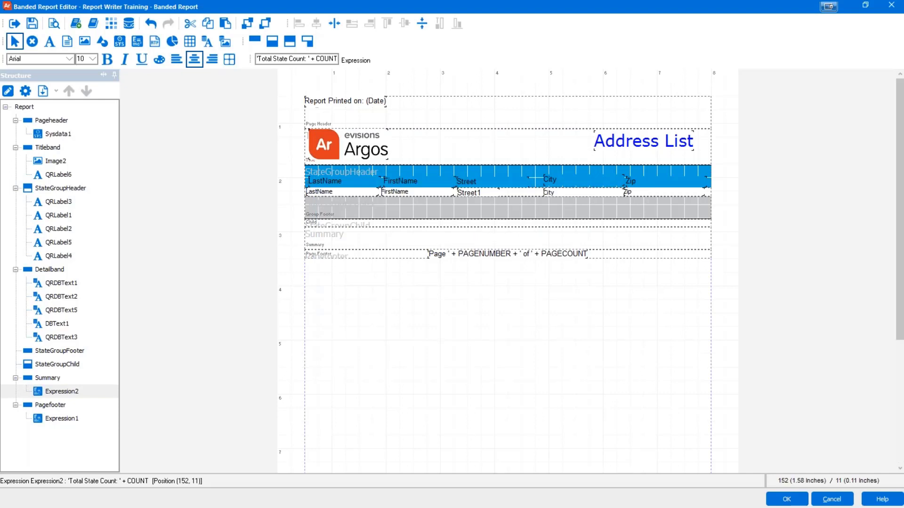
# Step: Centre the Total State Count expression in its band and paste a copy into StateGroupFooter
pyautogui.click(334, 23)
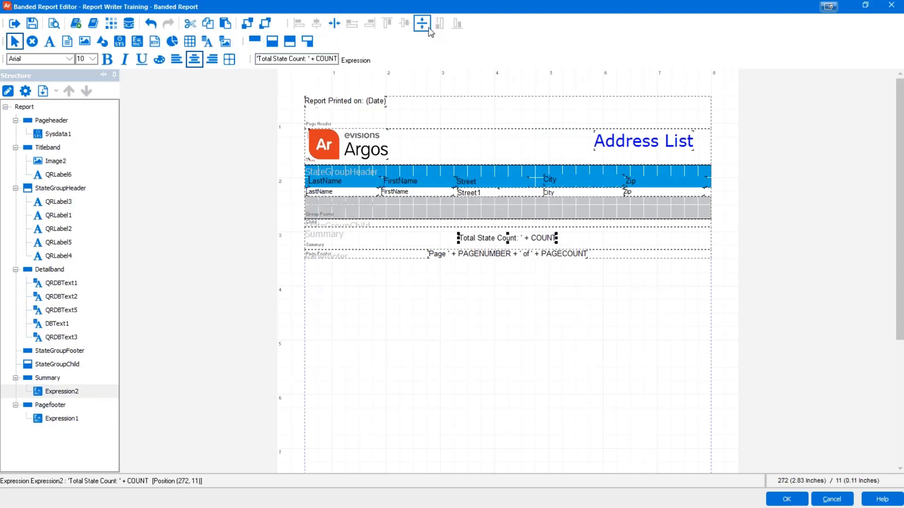
pyautogui.click(414, 369)
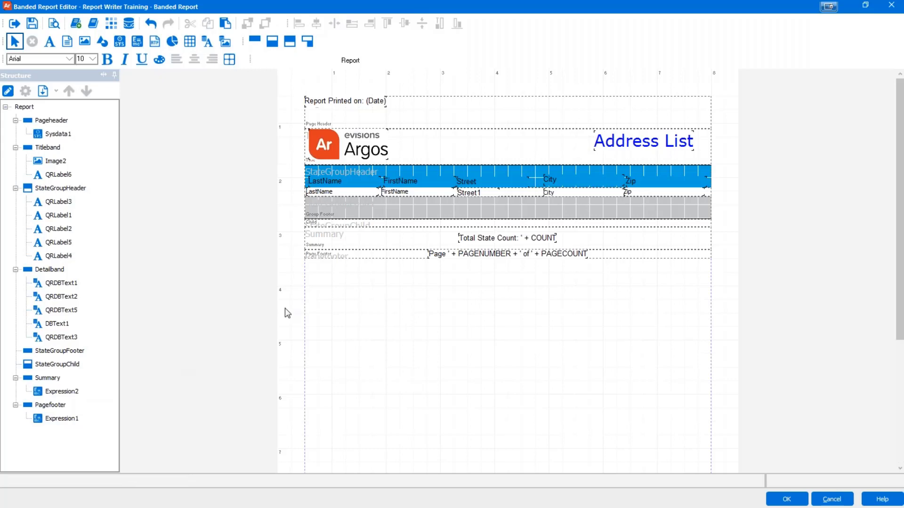
pyautogui.click(500, 244)
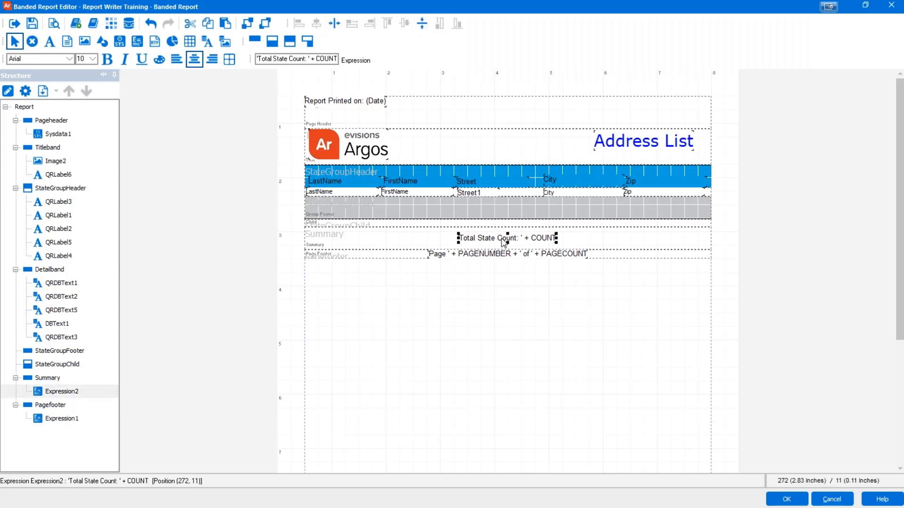
pyautogui.click(511, 206)
pyautogui.hotkey('ctrl', 'v')
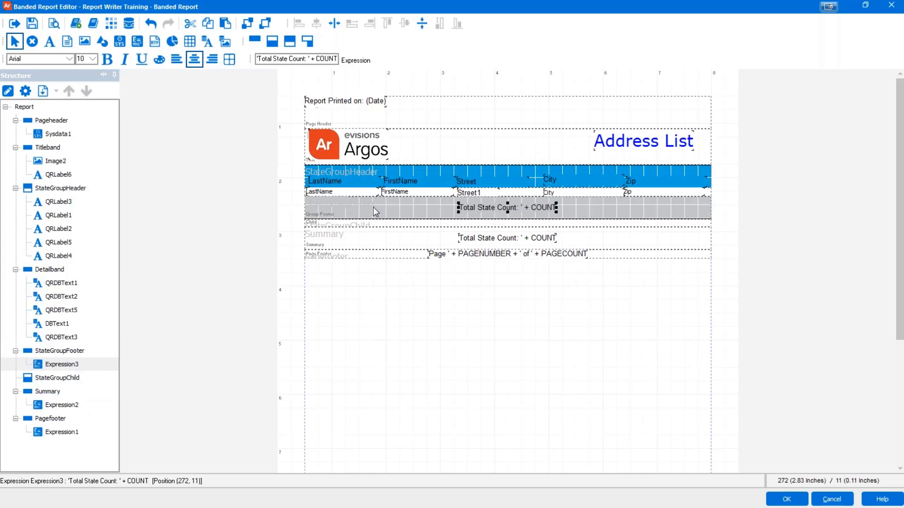
# Step: Rewrite the copied expression as ArgosData.State + ' Count: ' + COUNT
pyautogui.doubleClick(470, 211)
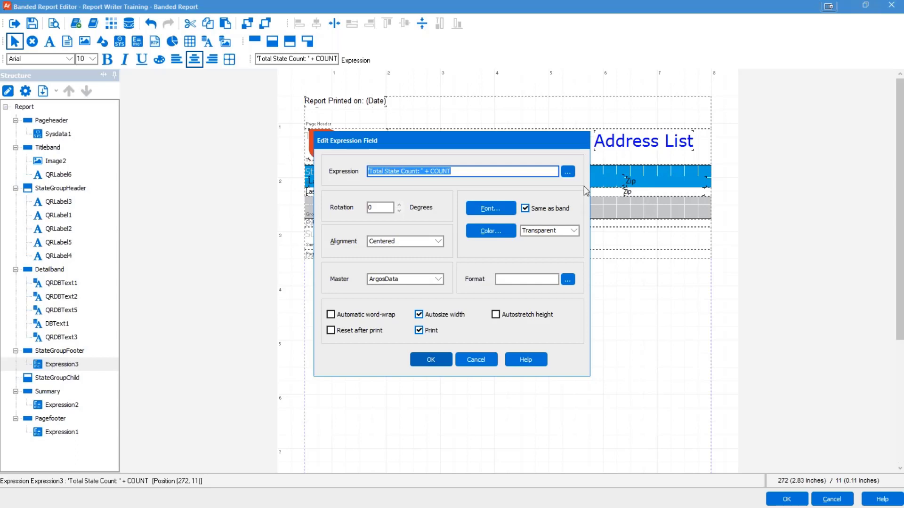
pyautogui.click(568, 172)
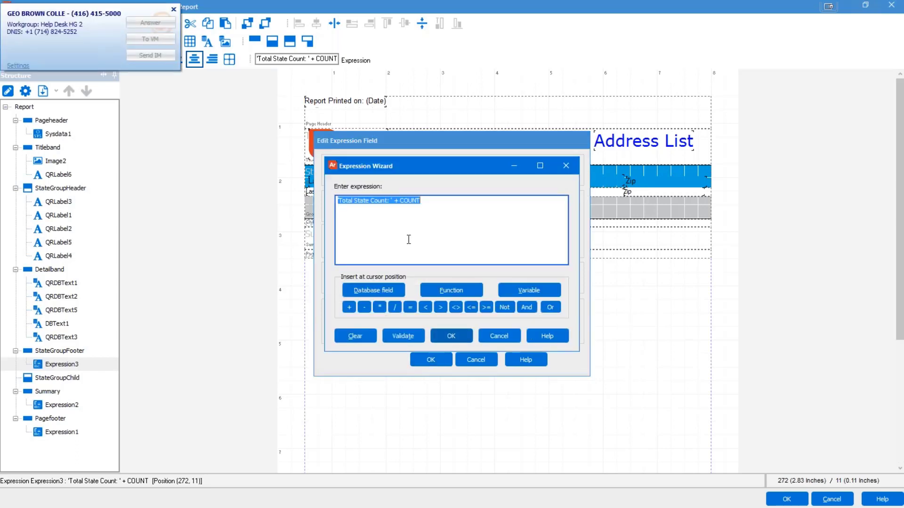
pyautogui.click(444, 207)
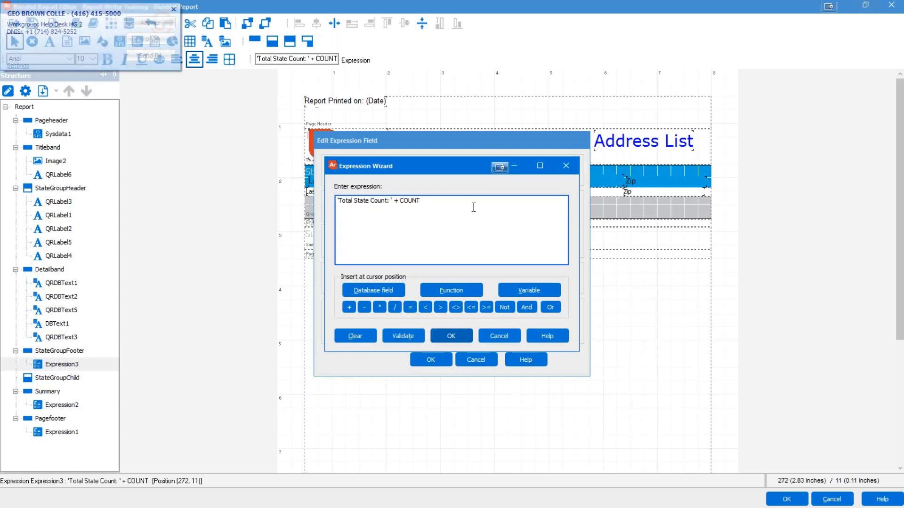
pyautogui.moveTo(472, 206); pyautogui.dragTo(337, 203)
pyautogui.click(419, 225)
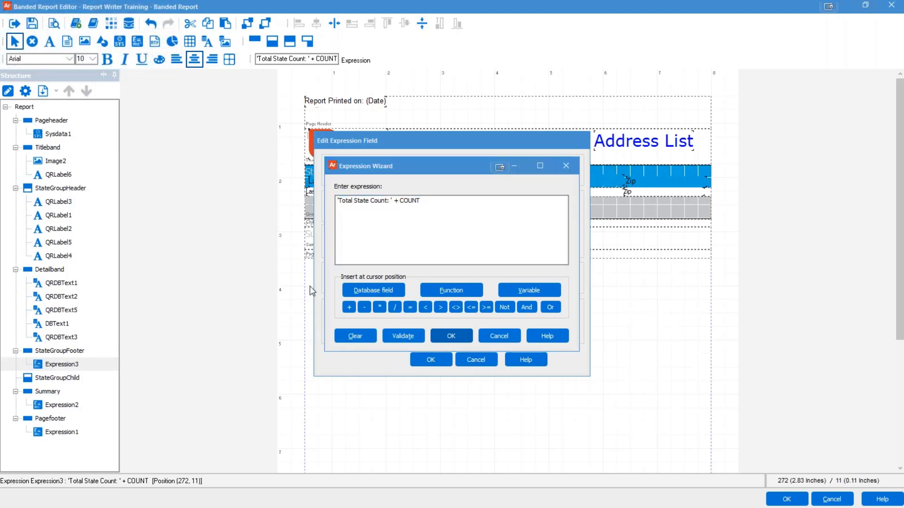
pyautogui.click(417, 206)
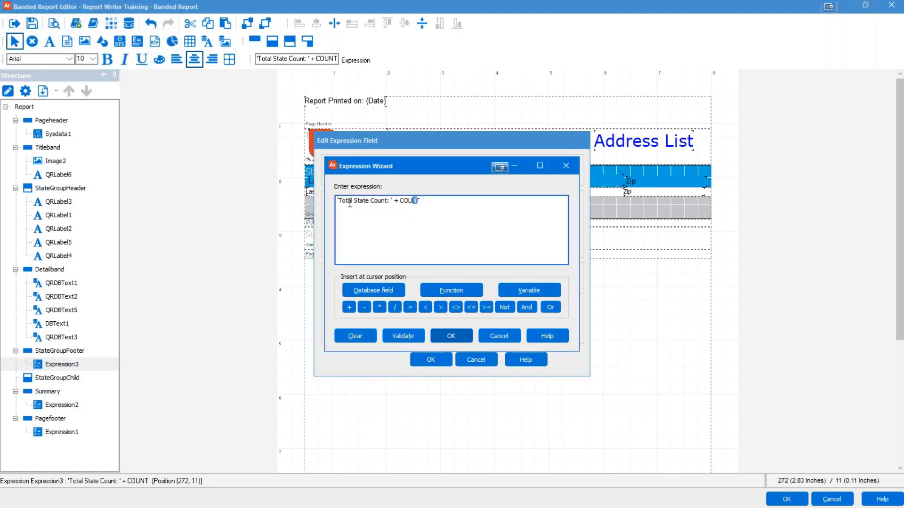
pyautogui.click(380, 291)
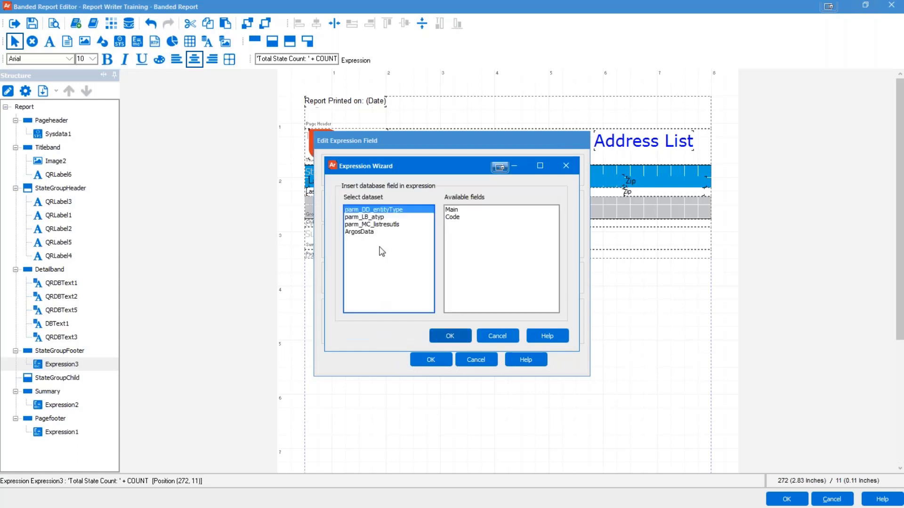
pyautogui.click(370, 232)
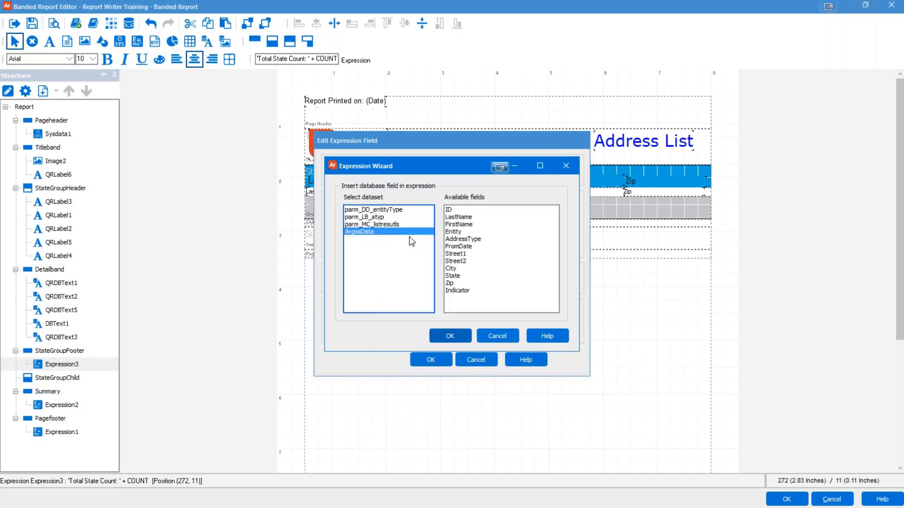
pyautogui.click(454, 276)
pyautogui.doubleClick(454, 276)
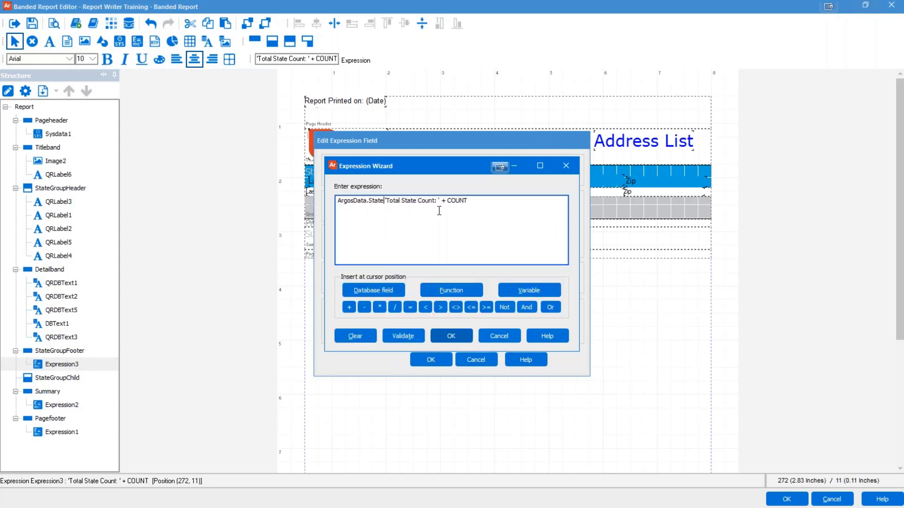
pyautogui.write('+')
pyautogui.press('Delete')
pyautogui.press('Delete')
pyautogui.press('Delete')
pyautogui.press('Delete')
pyautogui.press('Delete')
pyautogui.press('Delete')
pyautogui.press('Delete')
pyautogui.press('Delete')
pyautogui.press('Delete')
pyautogui.press('Delete')
pyautogui.press('Delete')
pyautogui.press('Delete')
pyautogui.press('Right')
pyautogui.press('Right')
# Step: Validate the per-state expression and make its count reset after each state prints
pyautogui.click(399, 335)
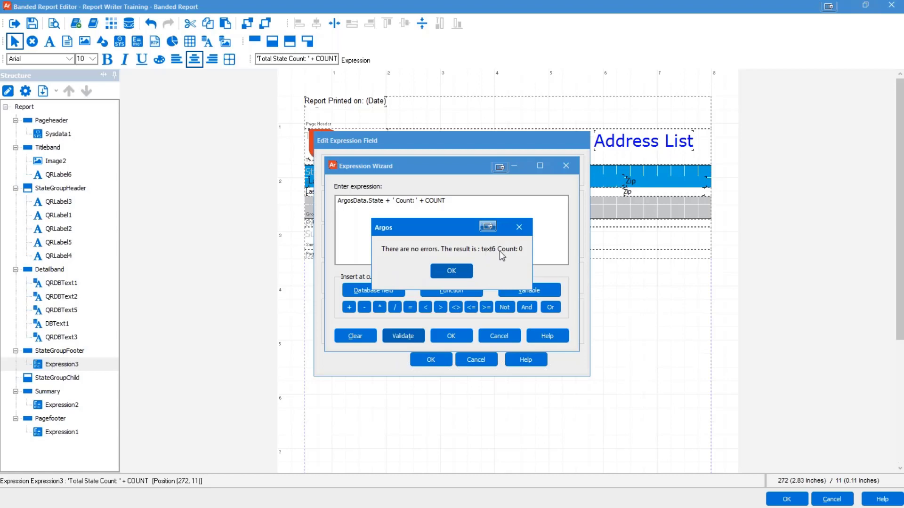
pyautogui.click(453, 271)
pyautogui.click(451, 335)
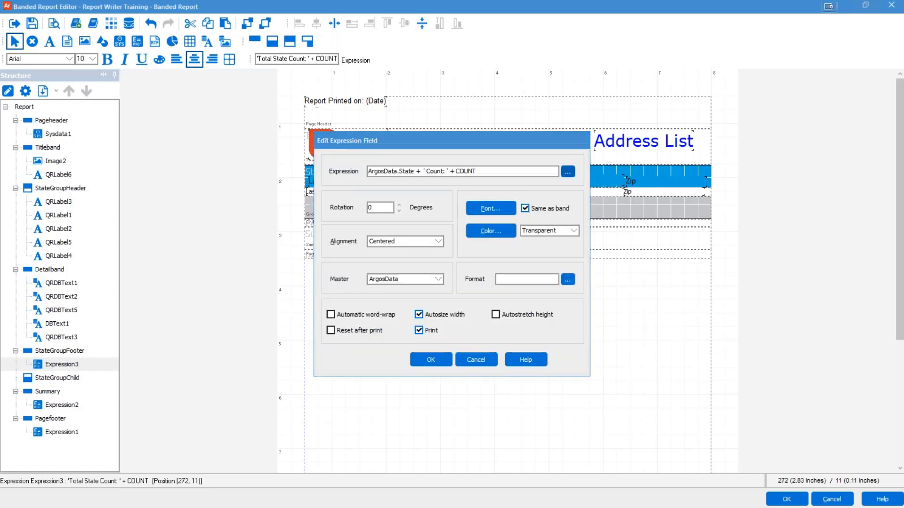
pyautogui.click(352, 332)
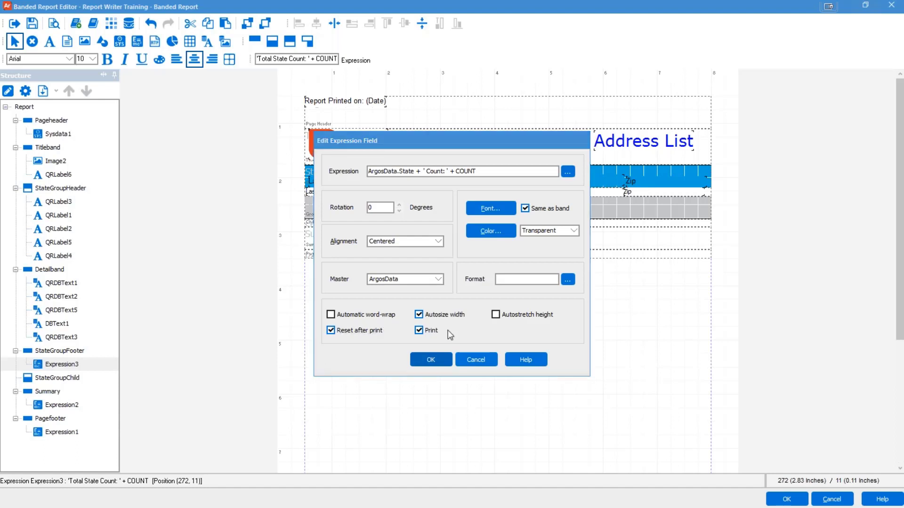
pyautogui.click(432, 363)
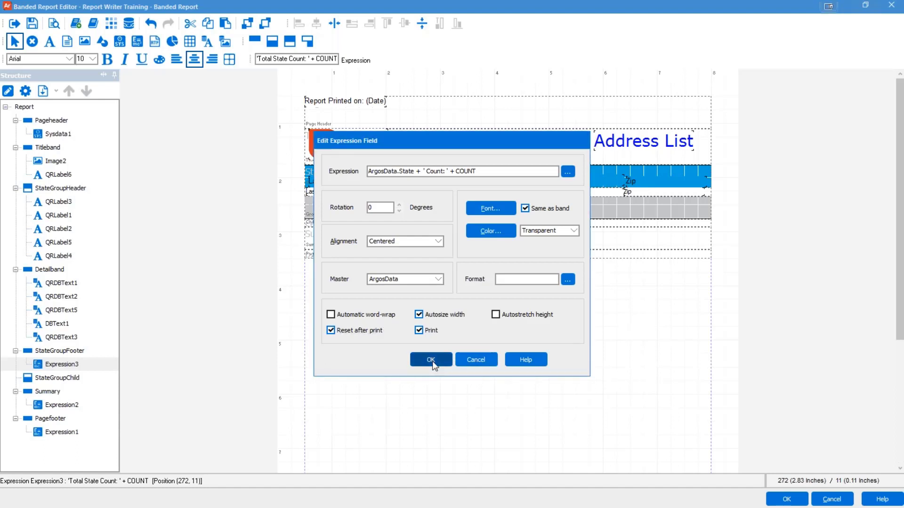
pyautogui.click(465, 315)
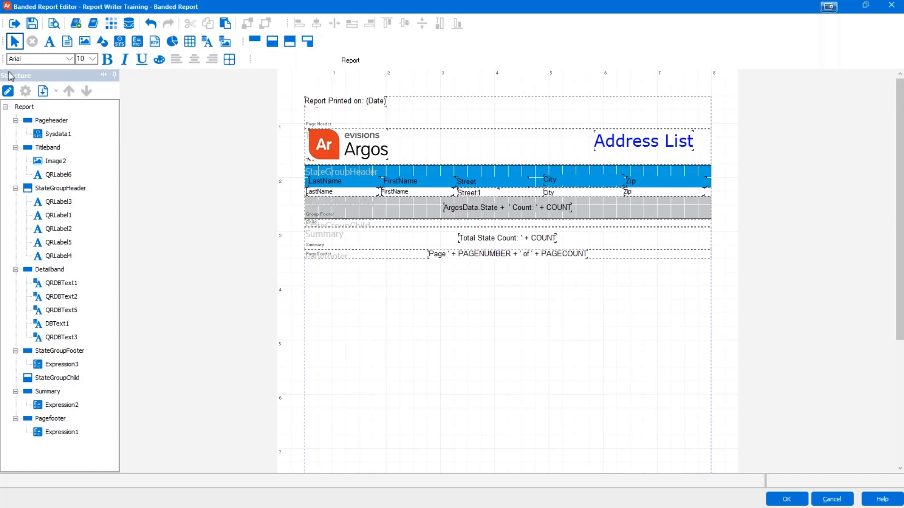
# Step: Save the report and preview it, checking footers like AZ Count: 1 and CA Count: 12
pyautogui.click(32, 23)
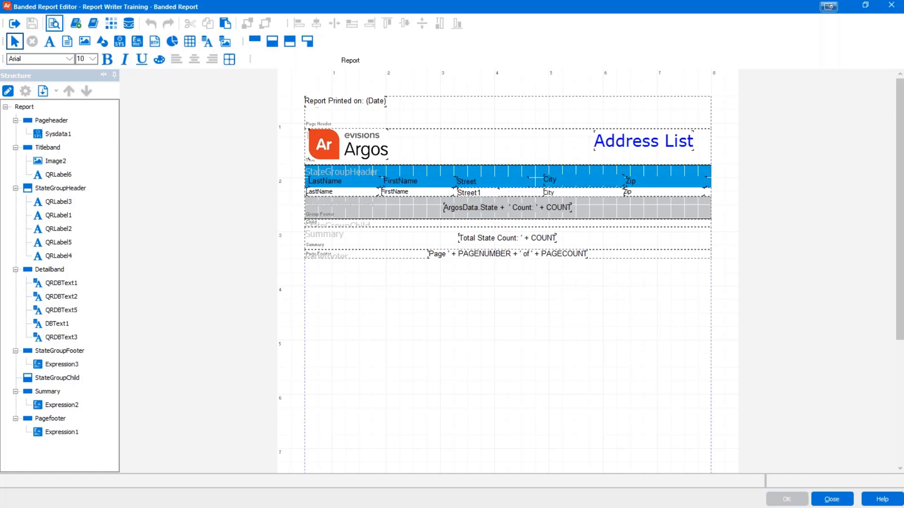
pyautogui.click(54, 23)
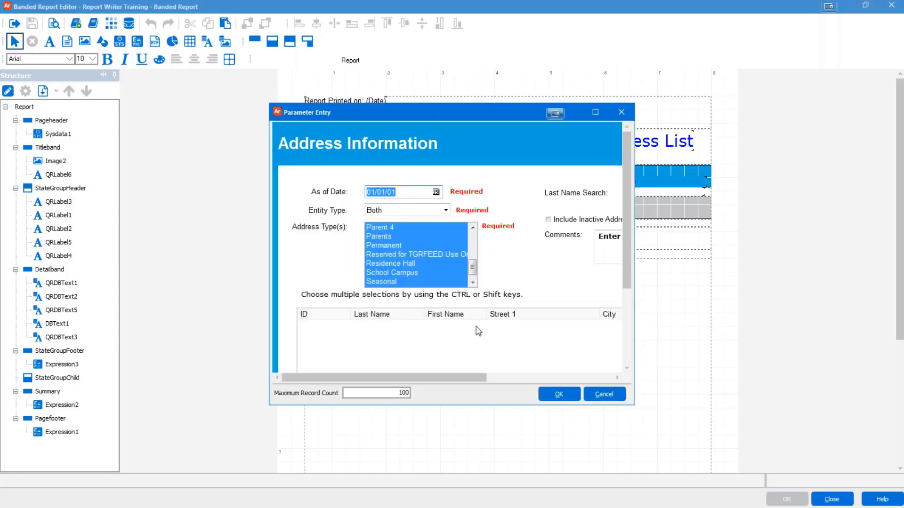
pyautogui.click(560, 394)
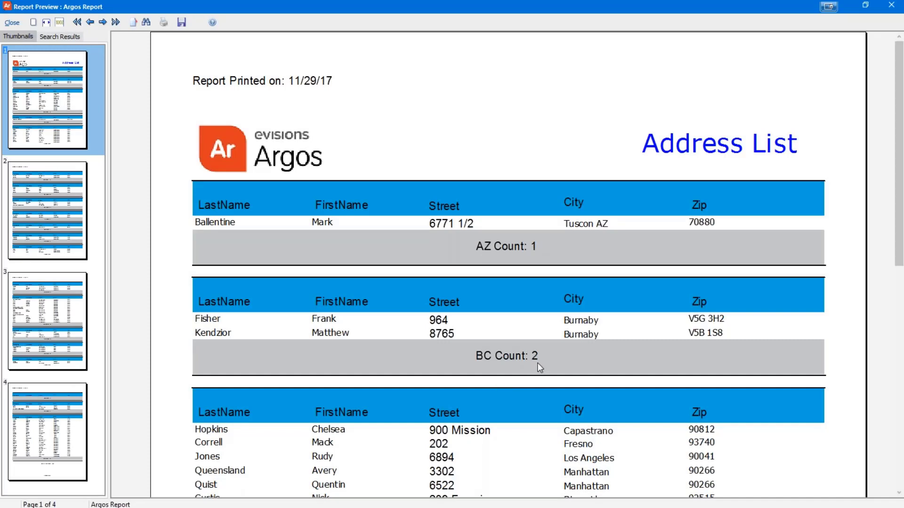
pyautogui.scroll(-1, 540, 368)
pyautogui.scroll(-3, 539, 367)
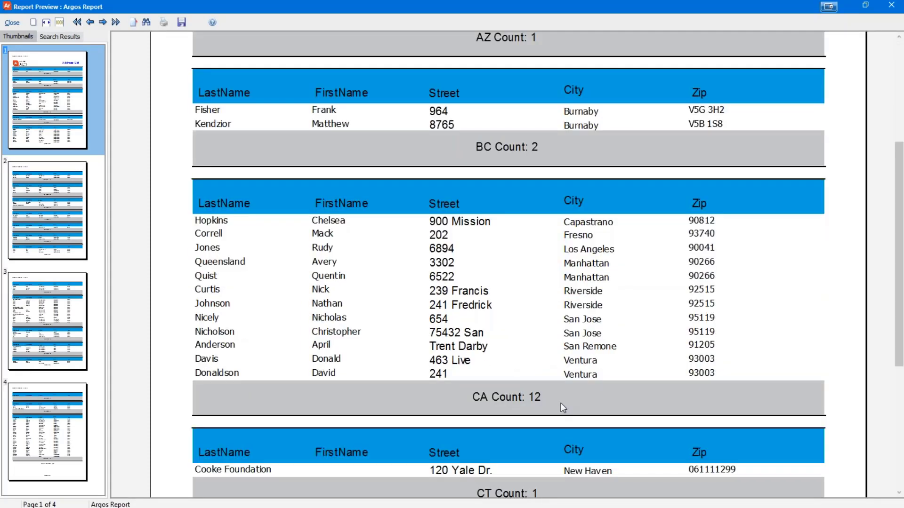
pyautogui.scroll(4, 564, 402)
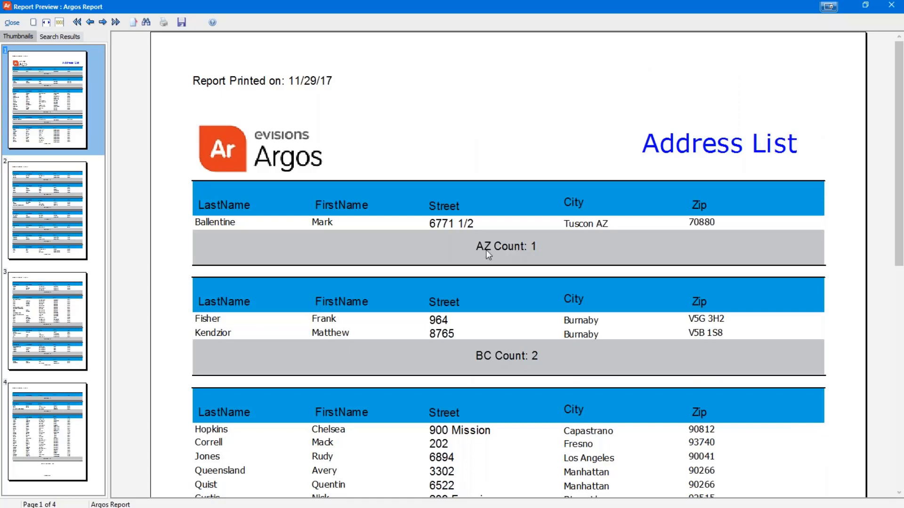
pyautogui.click(12, 22)
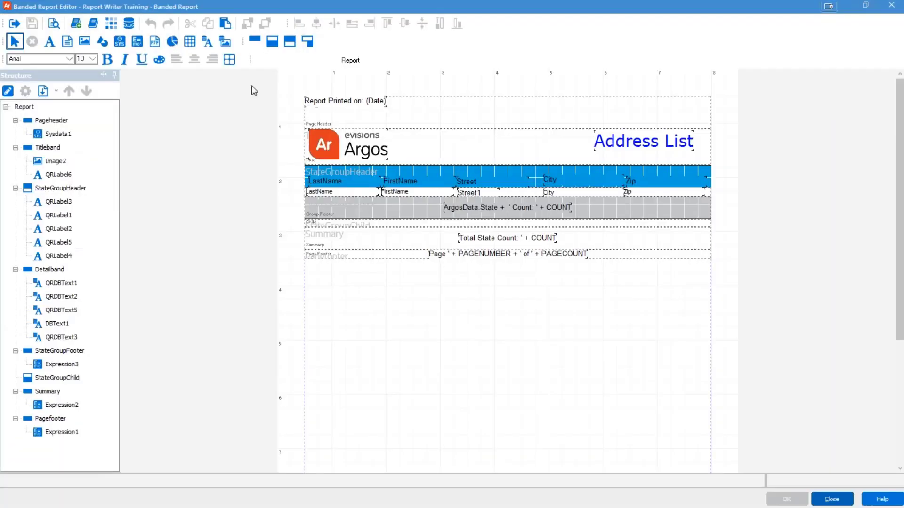
# Step: Add an ArgosData.State expression in 16-point font to the state group header
pyautogui.click(137, 41)
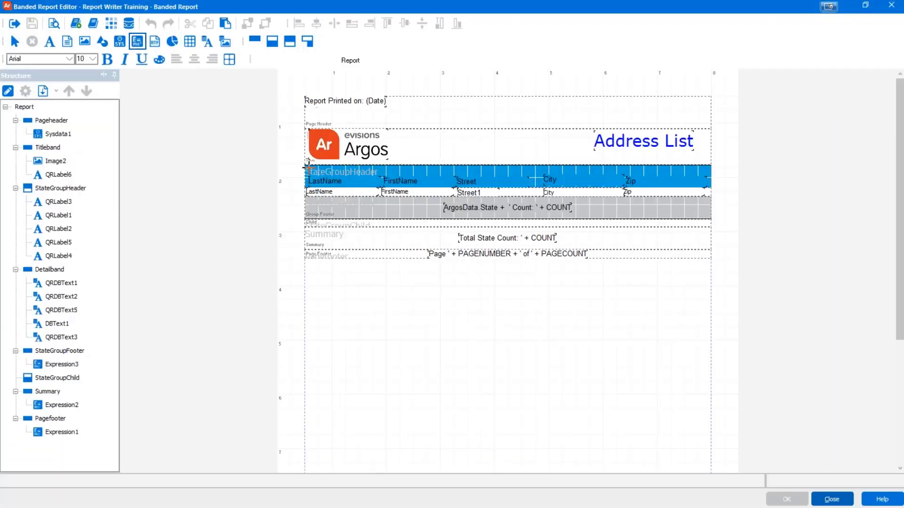
pyautogui.click(307, 167)
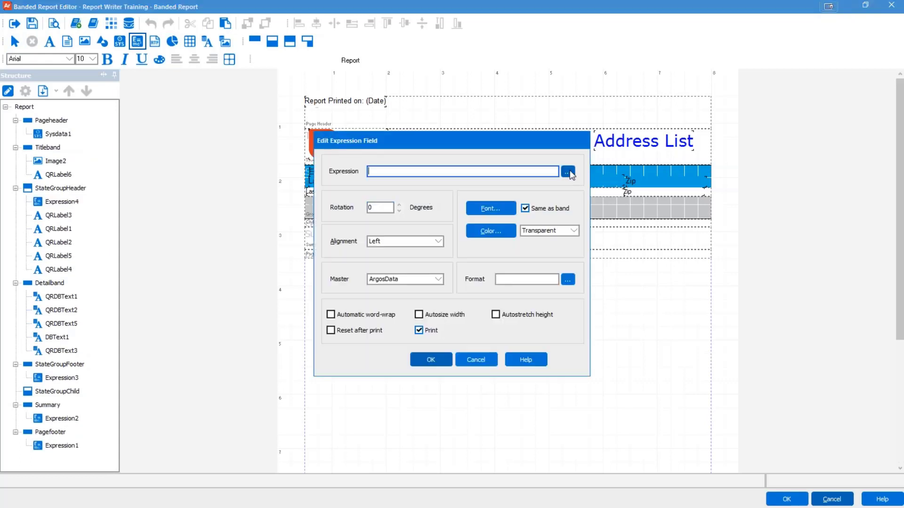
pyautogui.click(568, 171)
pyautogui.click(397, 291)
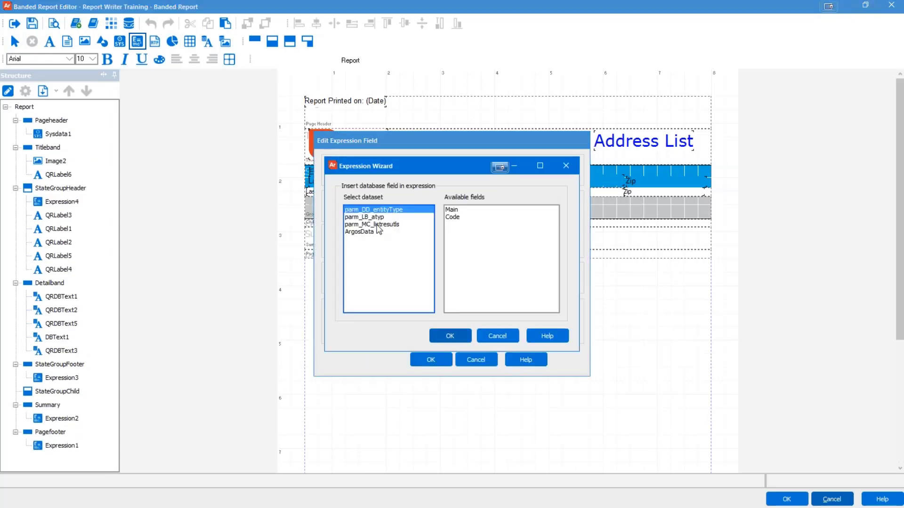
pyautogui.click(376, 232)
pyautogui.click(453, 275)
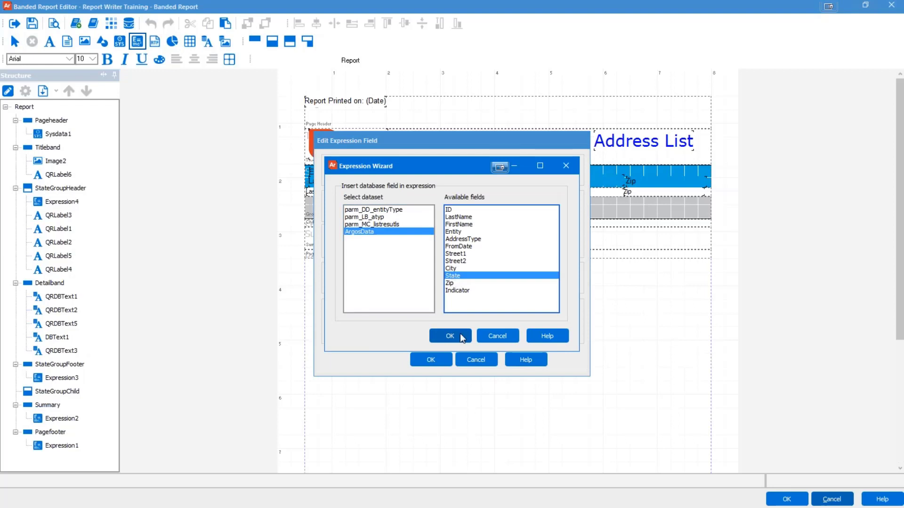
pyautogui.click(460, 335)
pyautogui.click(440, 340)
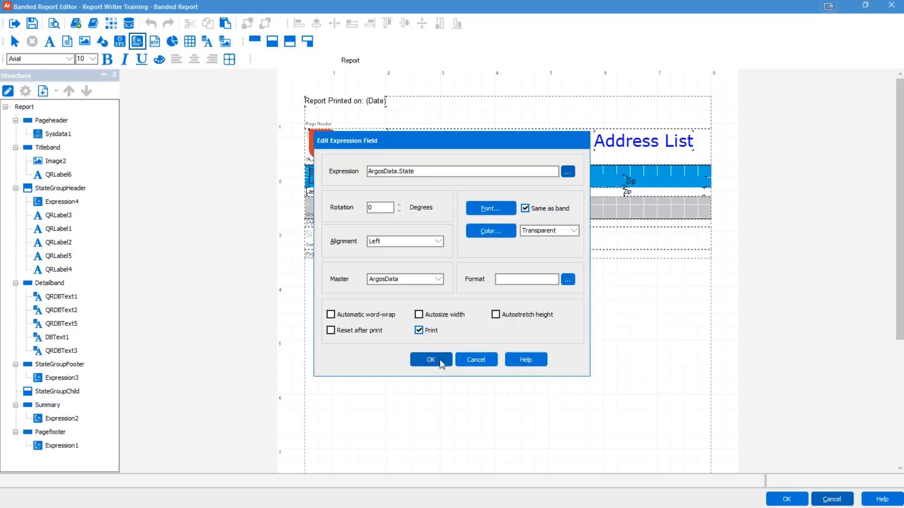
pyautogui.click(491, 208)
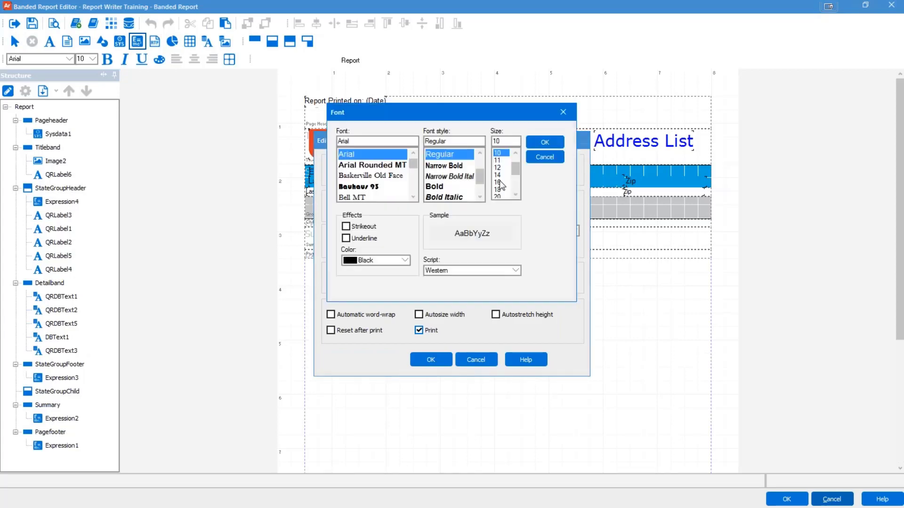
pyautogui.click(538, 143)
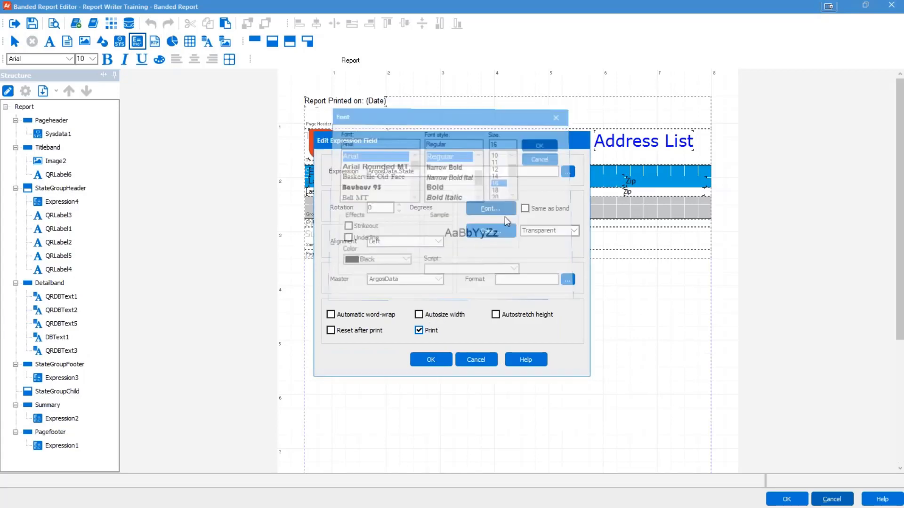
pyautogui.press('Return')
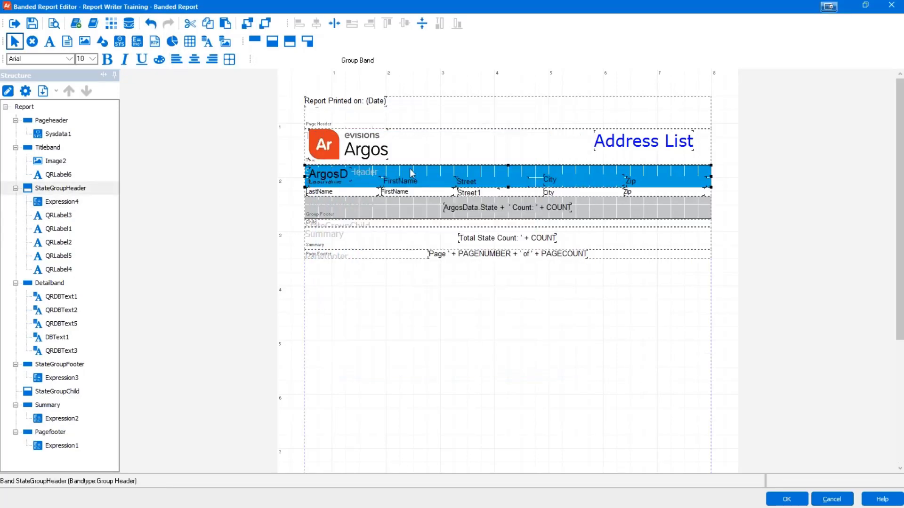
# Step: Enlarge the state group header and move the five column headings below the state name
pyautogui.click(508, 187)
pyautogui.click(509, 187)
pyautogui.moveTo(510, 193); pyautogui.dragTo(337, 197)
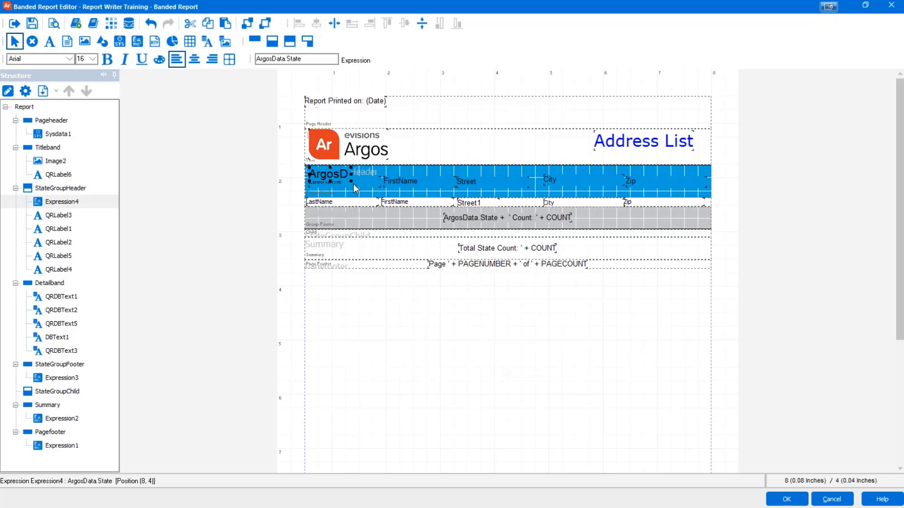
pyautogui.click(334, 186)
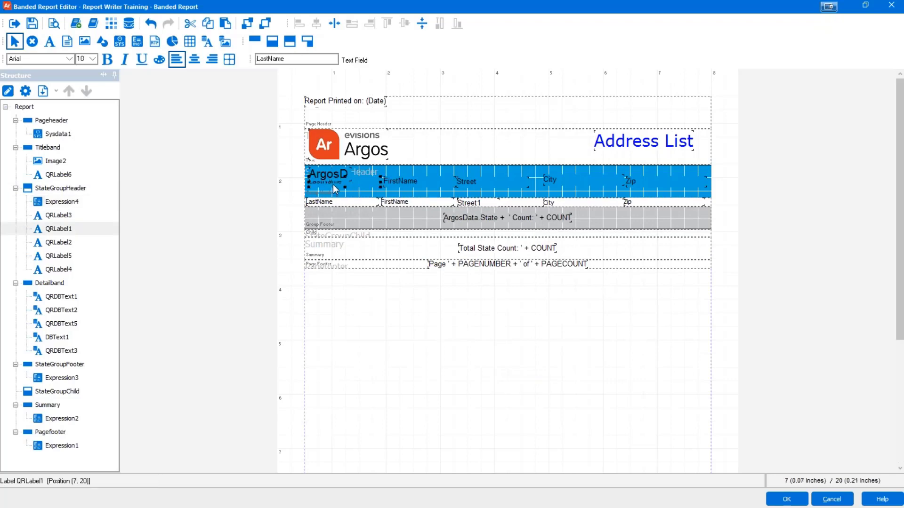
pyautogui.keyDown('shift'); pyautogui.click(396, 185); pyautogui.keyUp('shift')
pyautogui.keyDown('shift'); pyautogui.click(568, 185); pyautogui.keyUp('shift')
pyautogui.keyDown('shift'); pyautogui.click(567, 182); pyautogui.keyUp('shift')
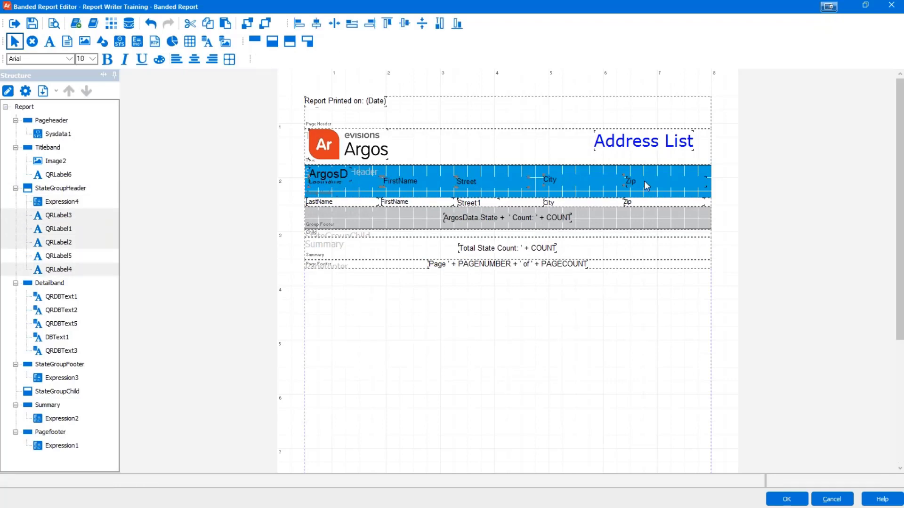
pyautogui.keyDown('shift'); pyautogui.click(642, 185); pyautogui.keyUp('shift')
pyautogui.hotkey('ctrl', 'Down')
pyautogui.hotkey('ctrl', 'Down')
pyautogui.hotkey('ctrl', 'Down')
pyautogui.hotkey('ctrl', 'Down')
pyautogui.hotkey('ctrl', 'Down')
pyautogui.hotkey('ctrl', 'Down')
pyautogui.hotkey('ctrl', 'Down')
pyautogui.hotkey('ctrl', 'Down')
pyautogui.hotkey('ctrl', 'Down')
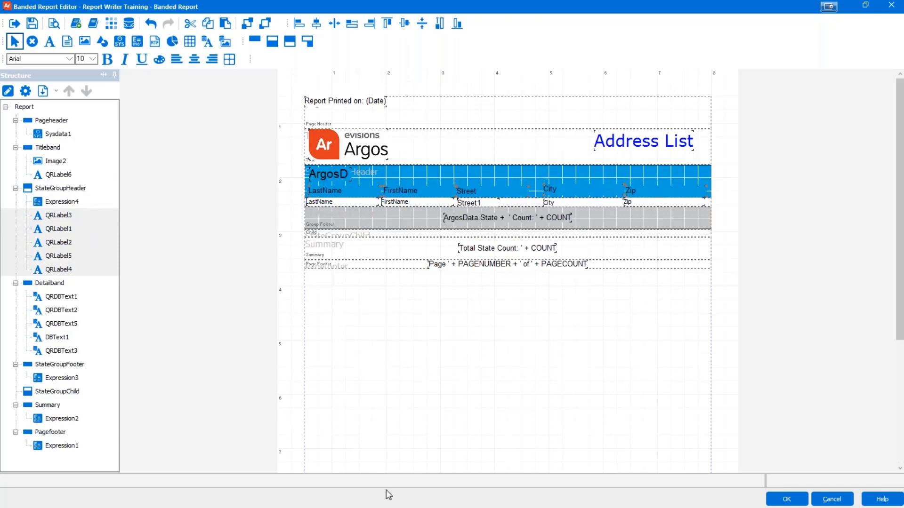
pyautogui.click(383, 470)
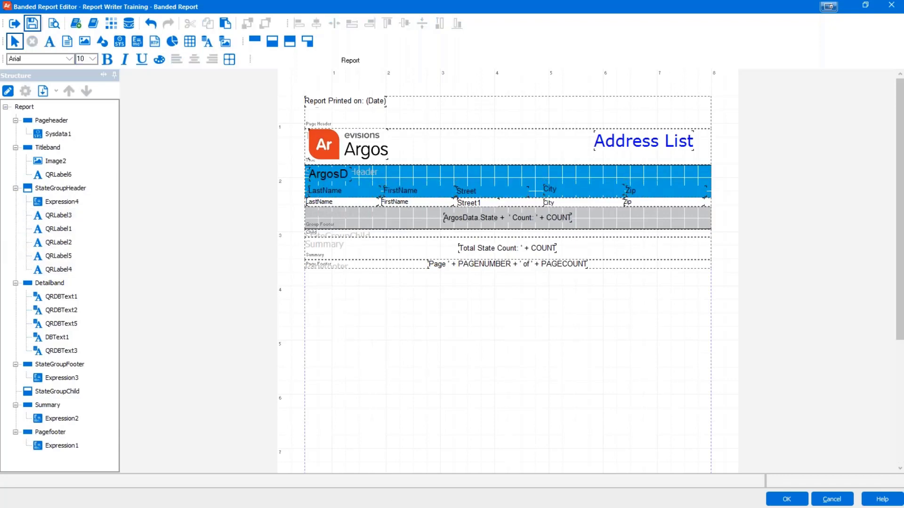
pyautogui.click(53, 23)
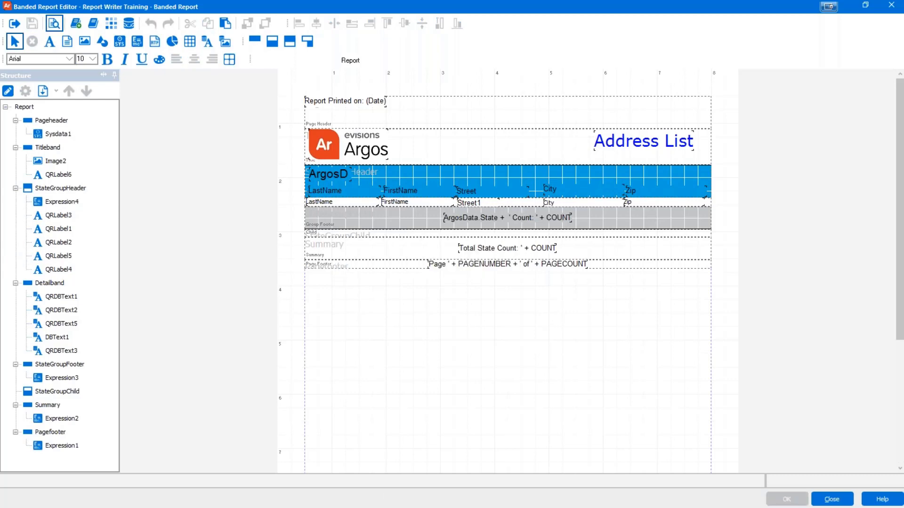
pyautogui.click(554, 392)
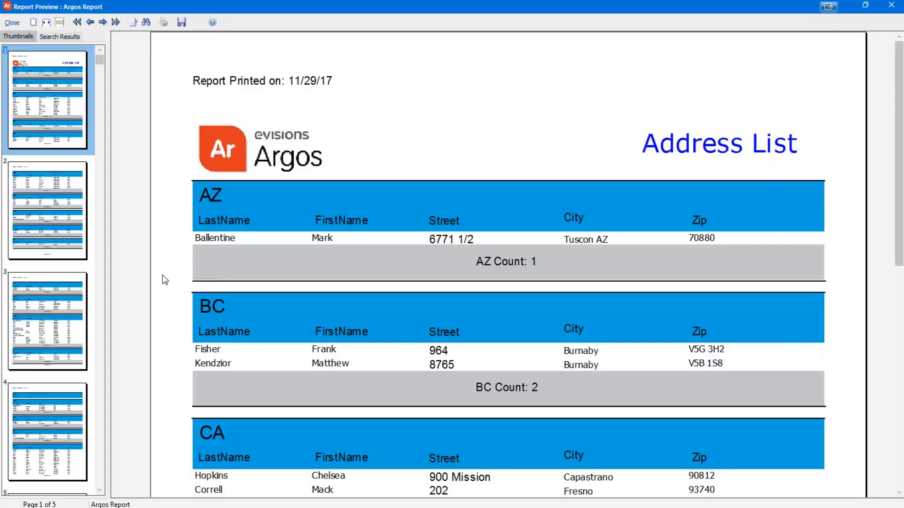
pyautogui.click(56, 251)
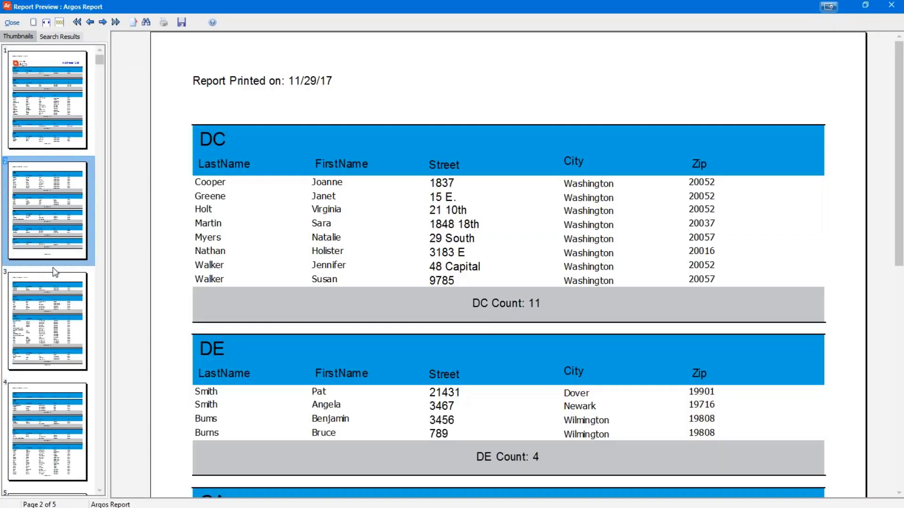
pyautogui.click(59, 370)
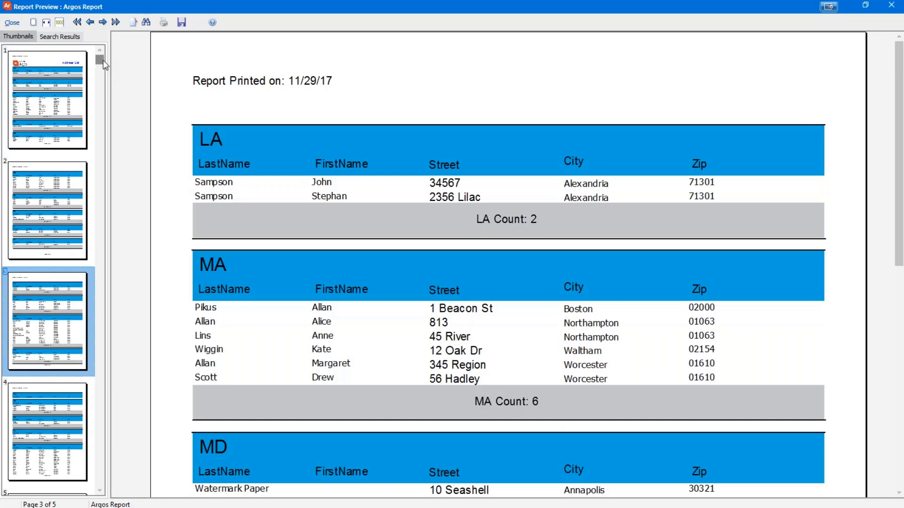
pyautogui.moveTo(101, 62); pyautogui.dragTo(108, 482)
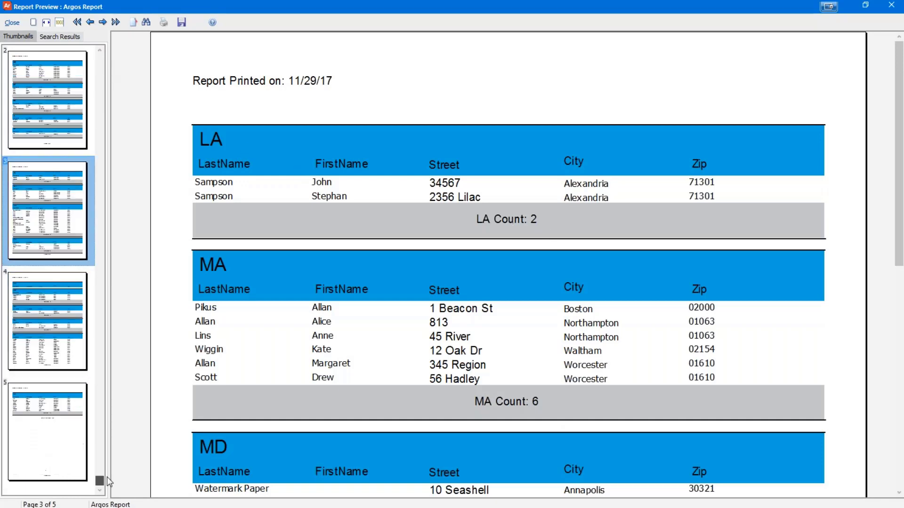
pyautogui.click(33, 419)
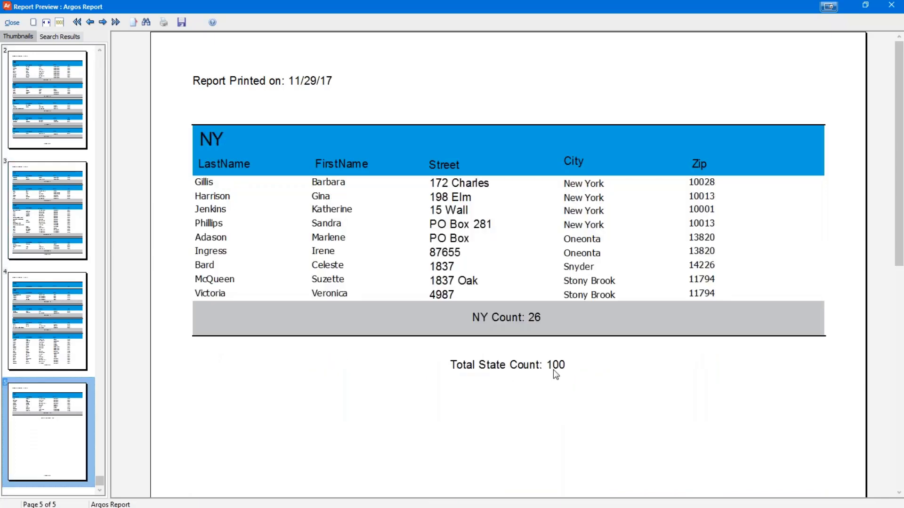
pyautogui.click(11, 23)
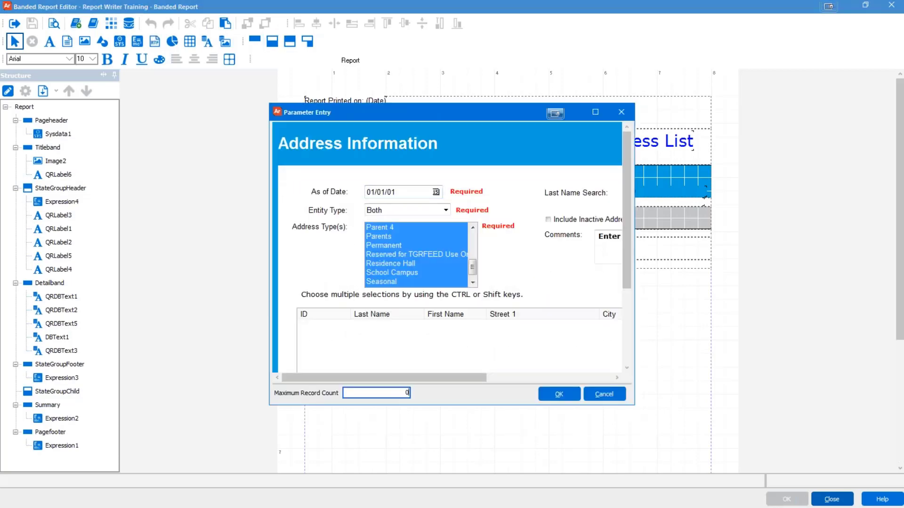
pyautogui.click(558, 394)
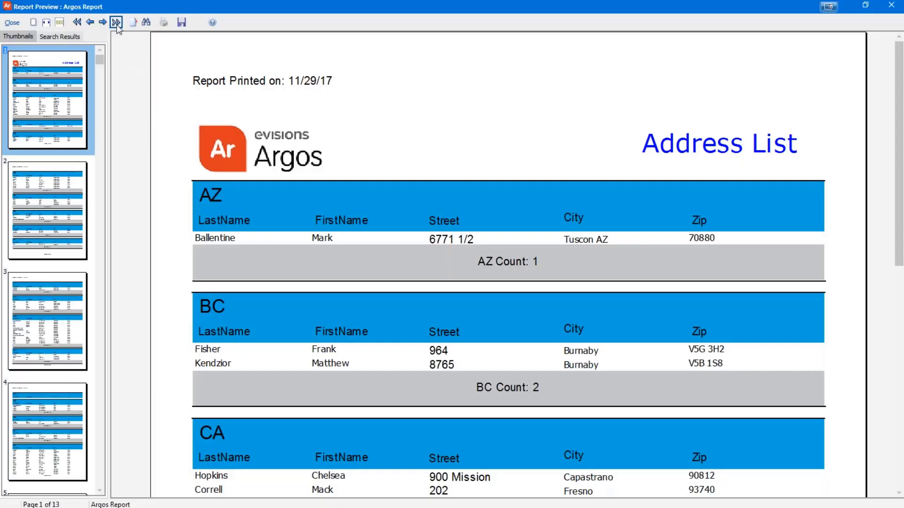
pyautogui.click(115, 22)
pyautogui.scroll(-5, 512, 386)
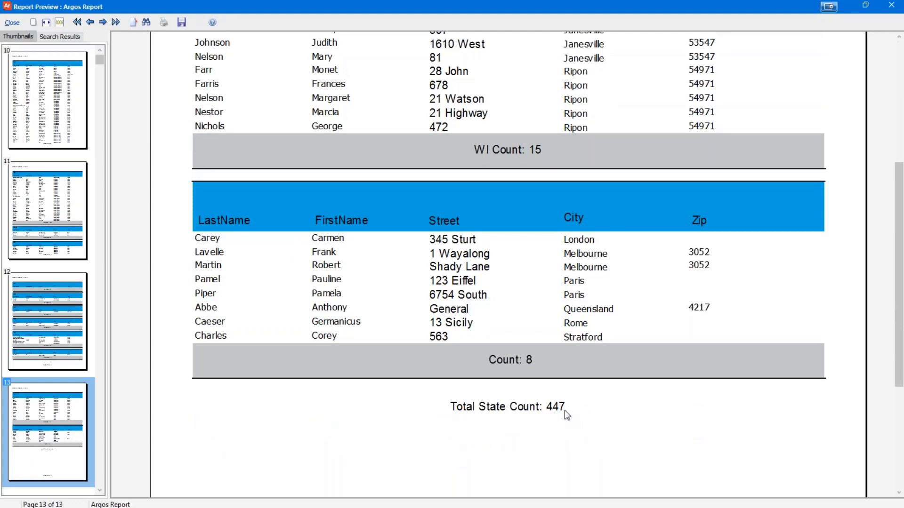
pyautogui.scroll(5, 567, 414)
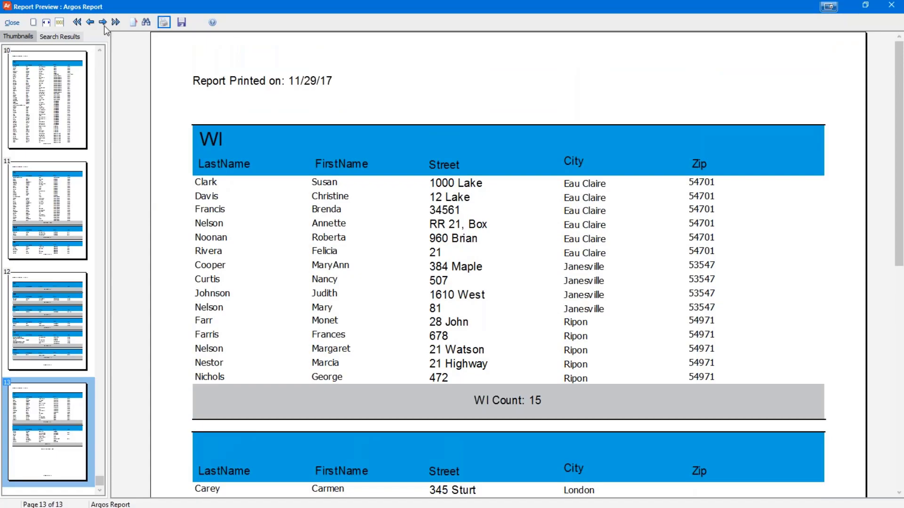
pyautogui.click(14, 22)
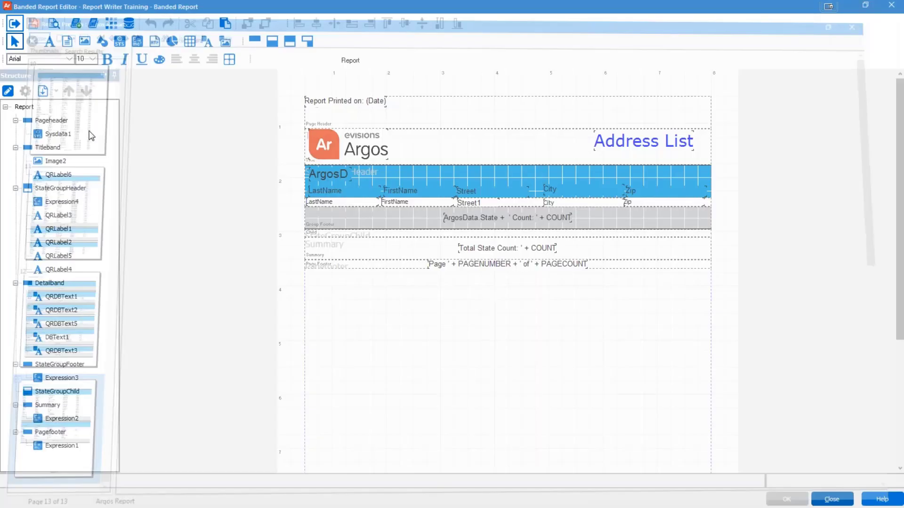
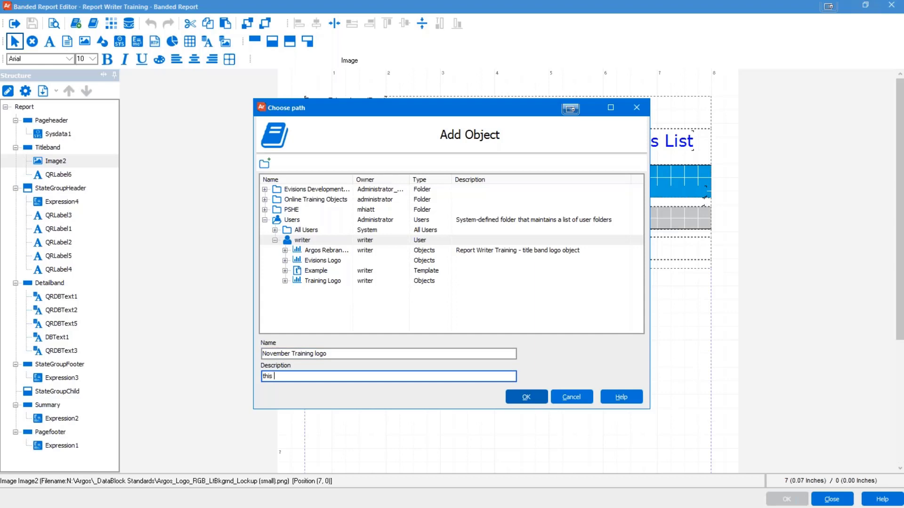
# Step: Describe the logo as 'this is the training logo from november', then cancel saving it as a library object
pyautogui.write('aining logo from november')
pyautogui.click(582, 400)
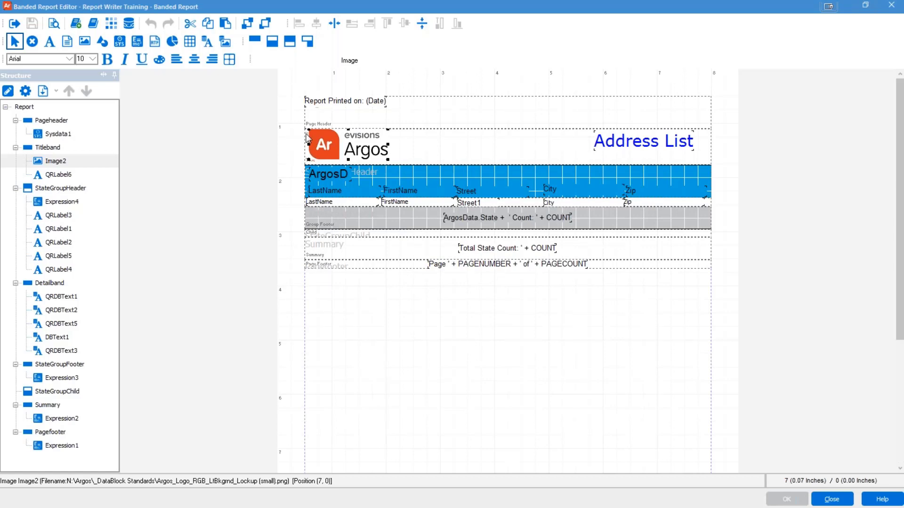
pyautogui.click(293, 191)
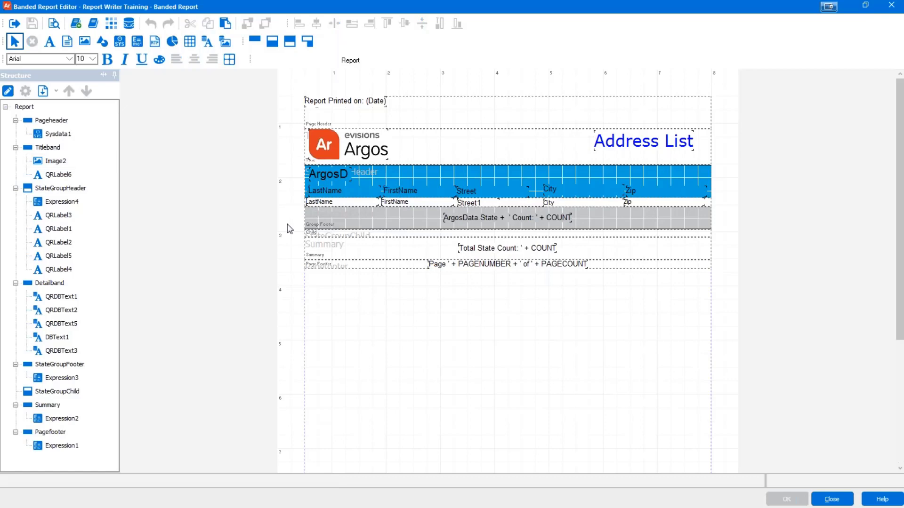
pyautogui.click(75, 23)
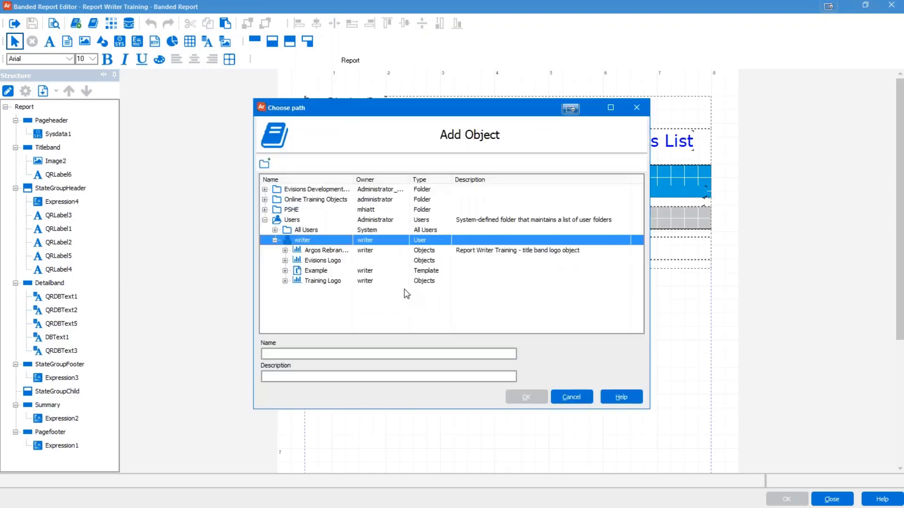
pyautogui.click(360, 354)
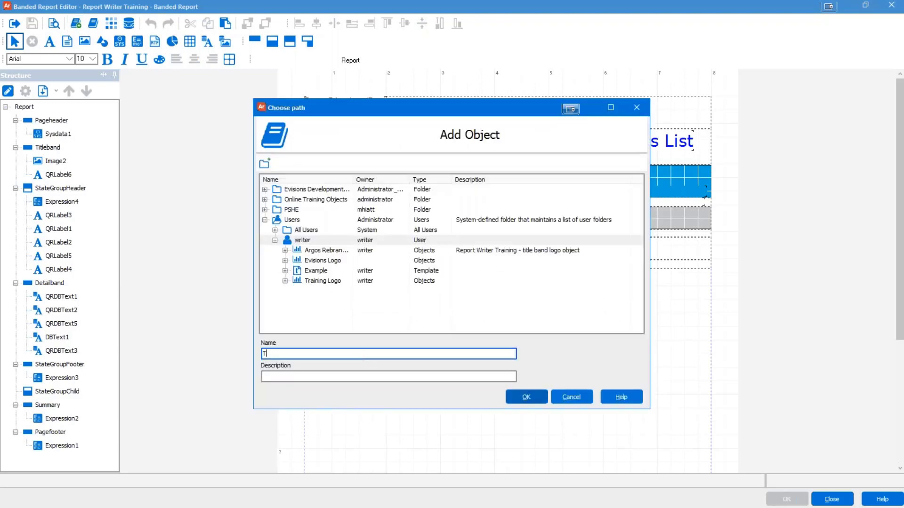
pyautogui.write('Baseline Template')
pyautogui.press('Tab')
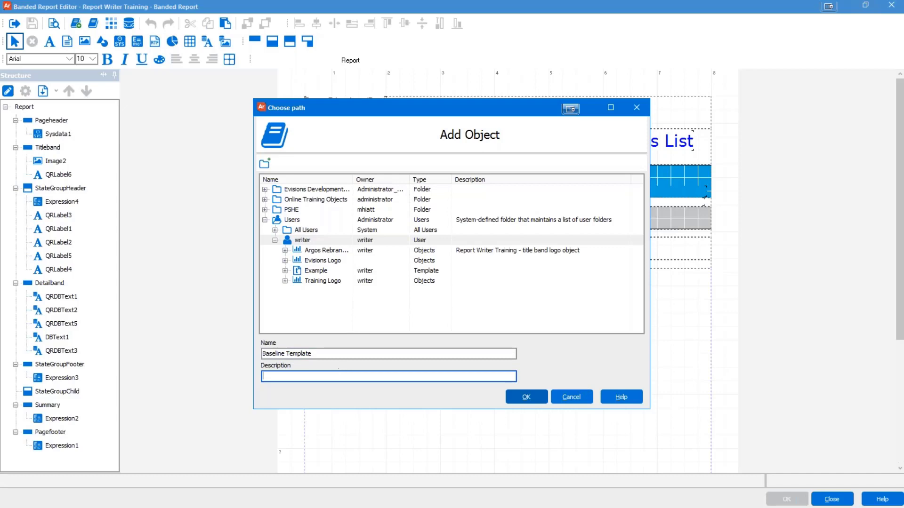
pyautogui.click(571, 398)
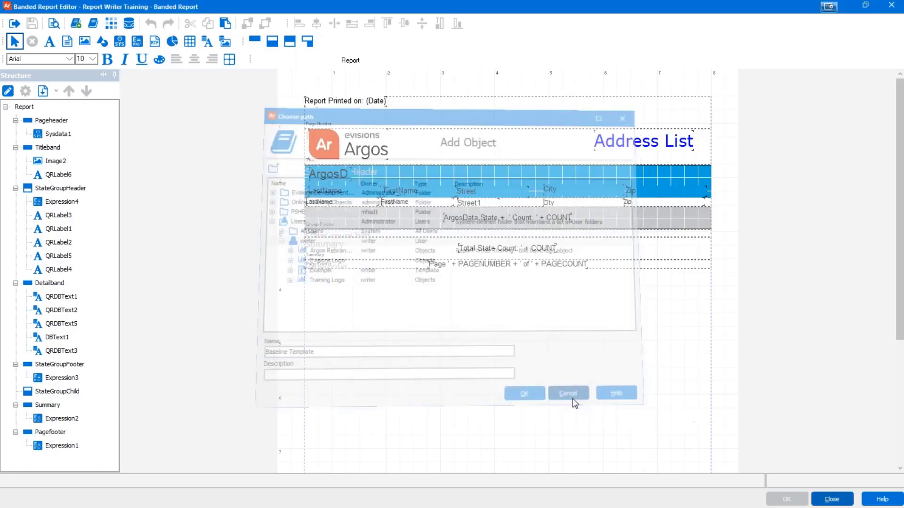
# Step: Close the Banded Report Editor and then the Edit Report settings dialog
pyautogui.click(826, 502)
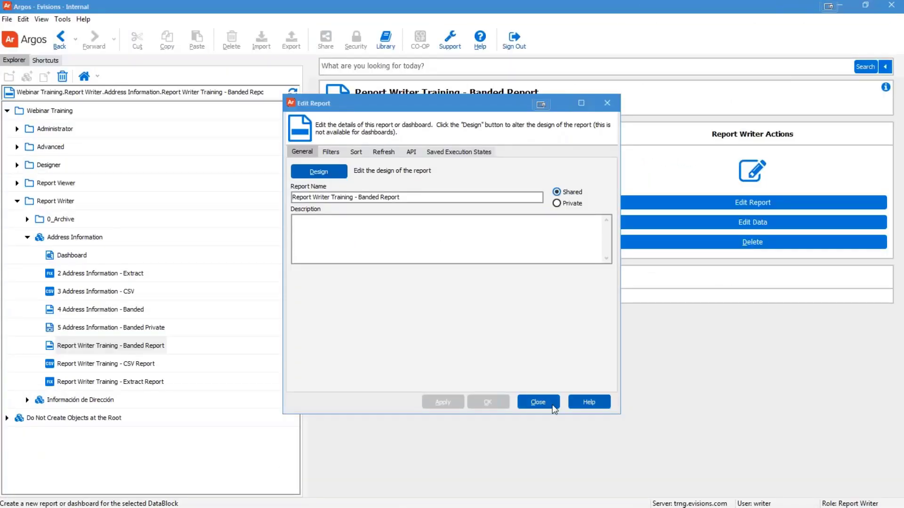
pyautogui.click(538, 401)
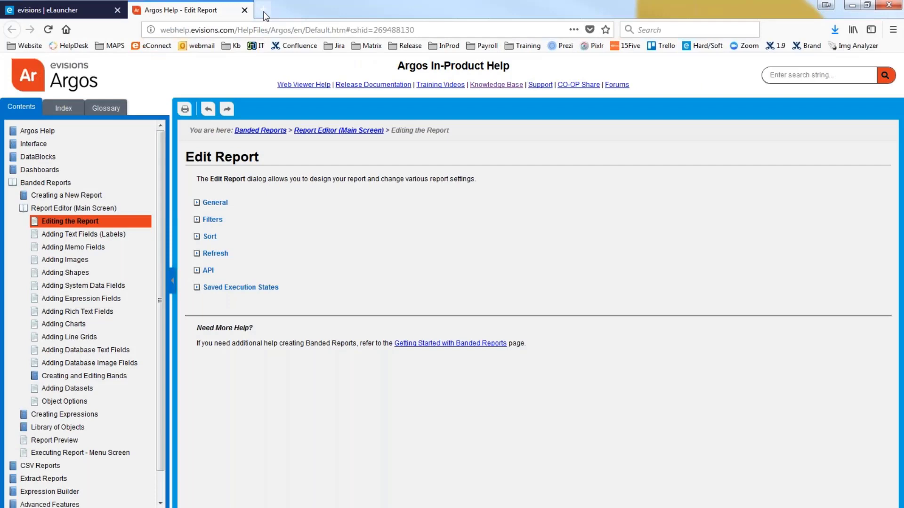
# Step: In a new tab, use the Website > Support bookmark to reach the Knowledge Base and focus its search box
pyautogui.click(263, 11)
pyautogui.click(24, 45)
pyautogui.click(35, 72)
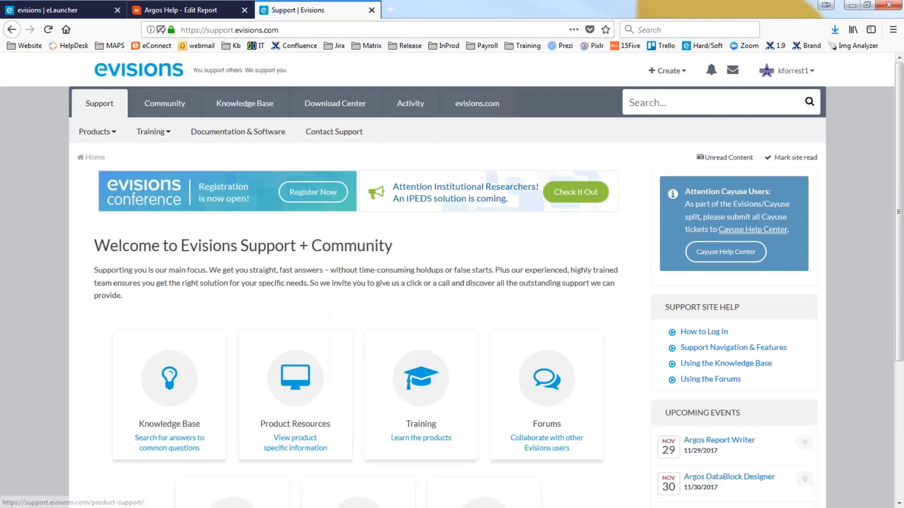
pyautogui.click(245, 103)
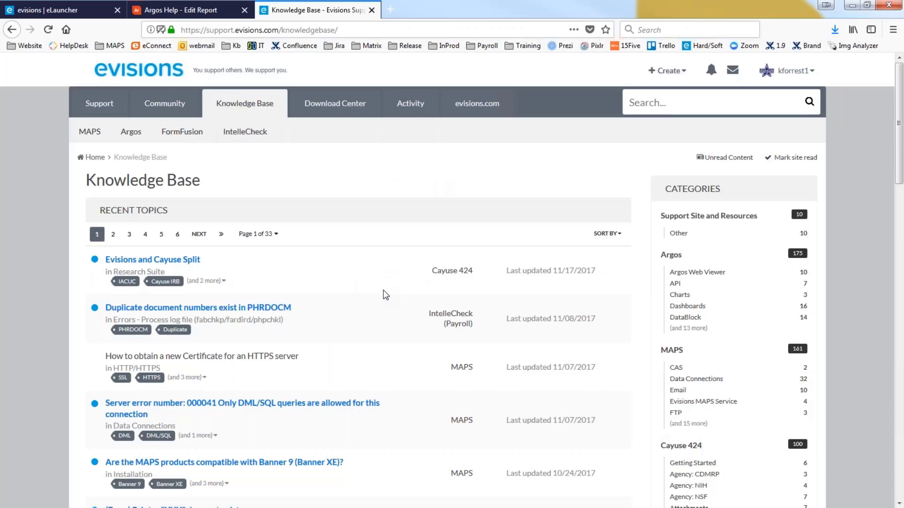
pyautogui.scroll(-5, 383, 295)
pyautogui.scroll(-10, 384, 295)
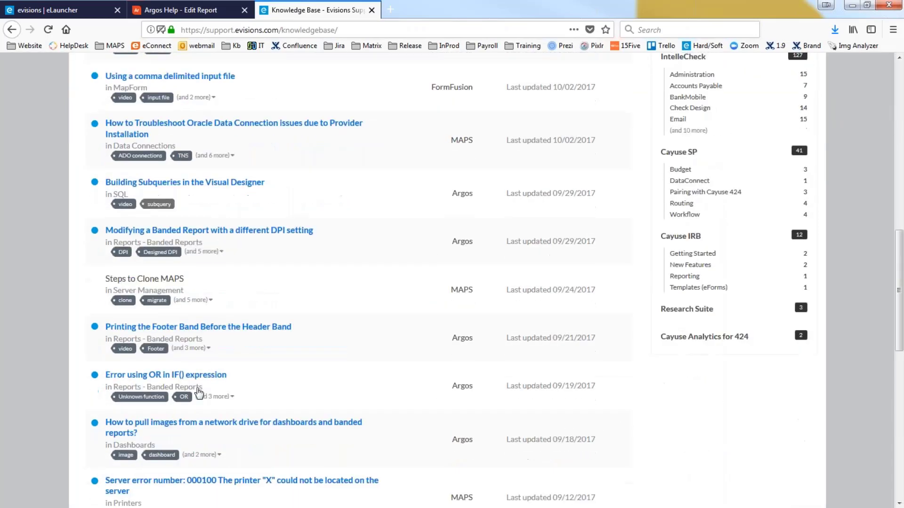
pyautogui.scroll(15, 167, 367)
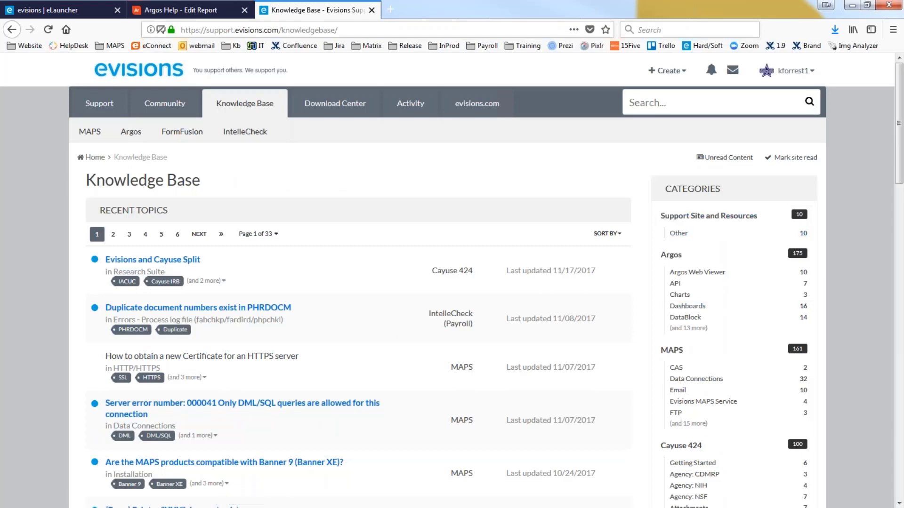
pyautogui.click(652, 108)
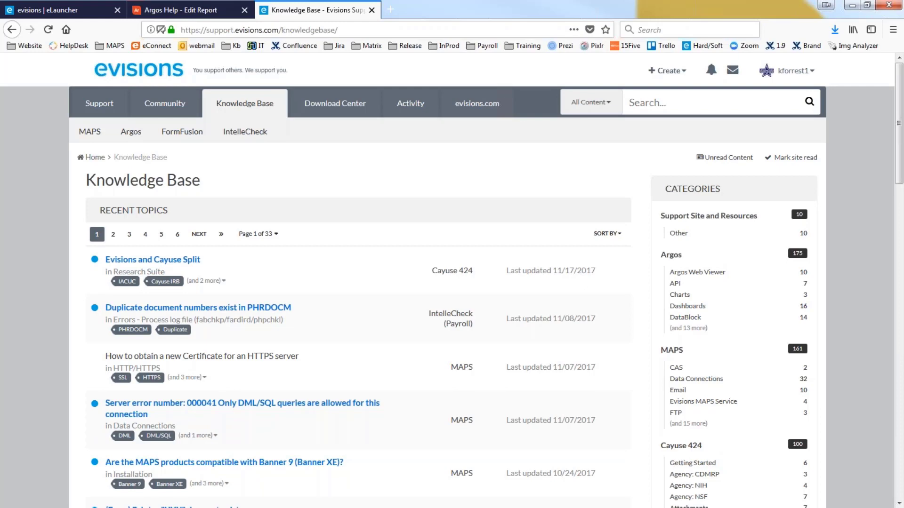
# Step: Search for 'run reports in argos web viewer', fixing the typo, and scroll through the 18 results
pyautogui.write('run')
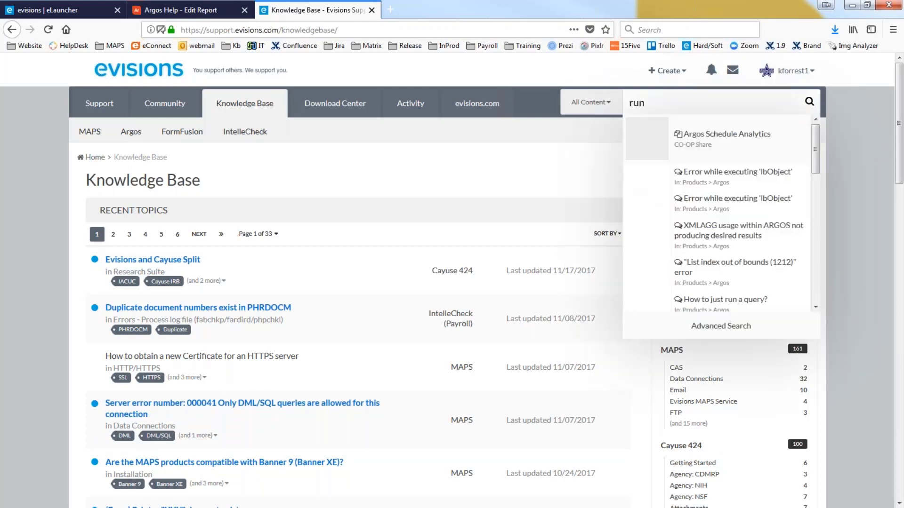
pyautogui.write(' reports in ')
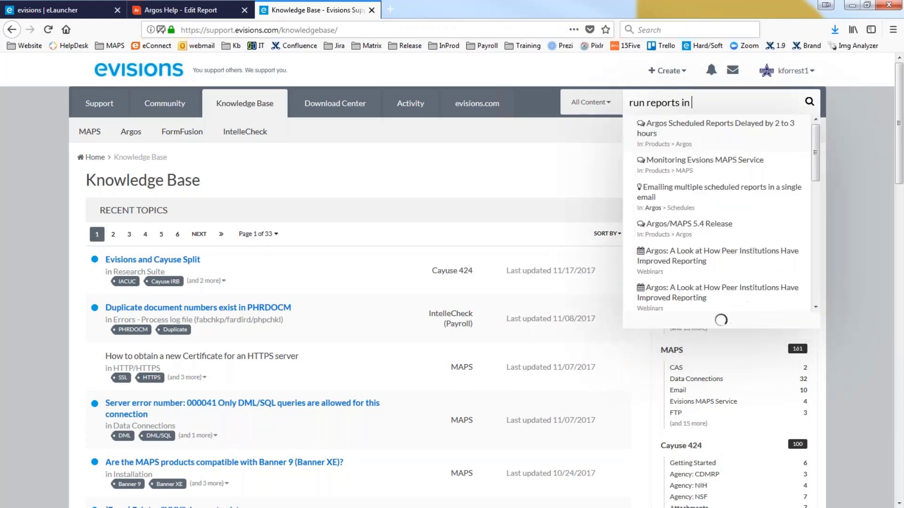
pyautogui.write('argos web')
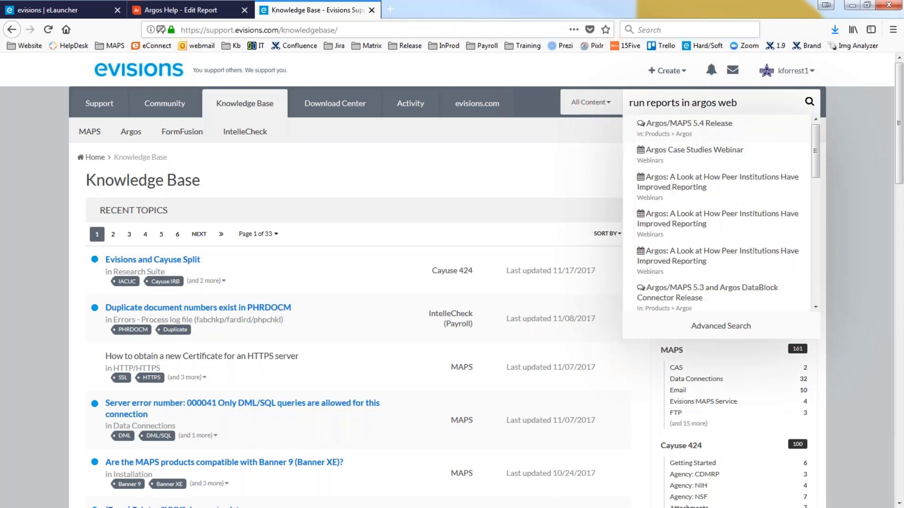
pyautogui.write(' viwer')
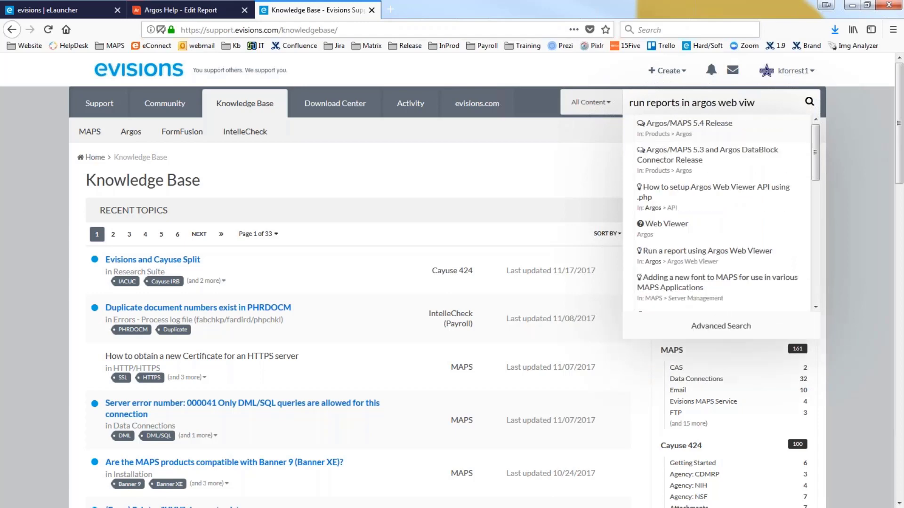
pyautogui.press('BackSpace')
pyautogui.press('BackSpace')
pyautogui.press('BackSpace')
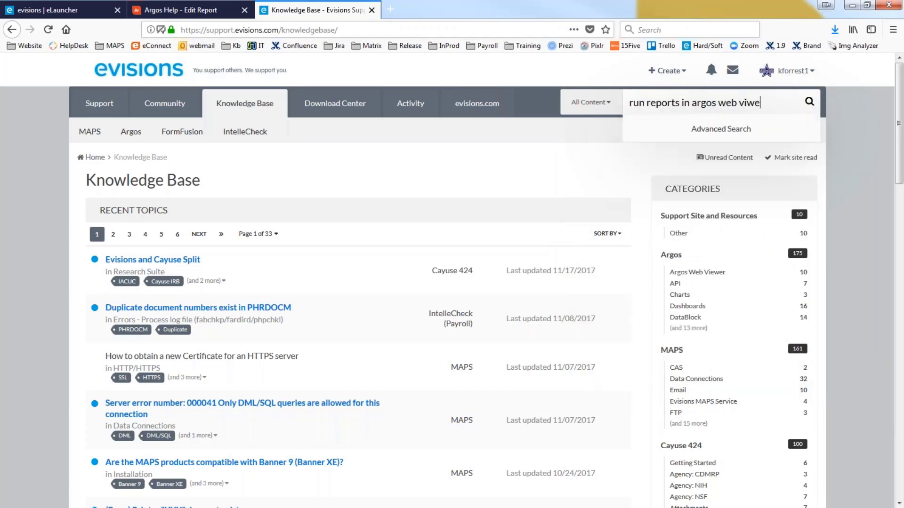
pyautogui.write('ewer')
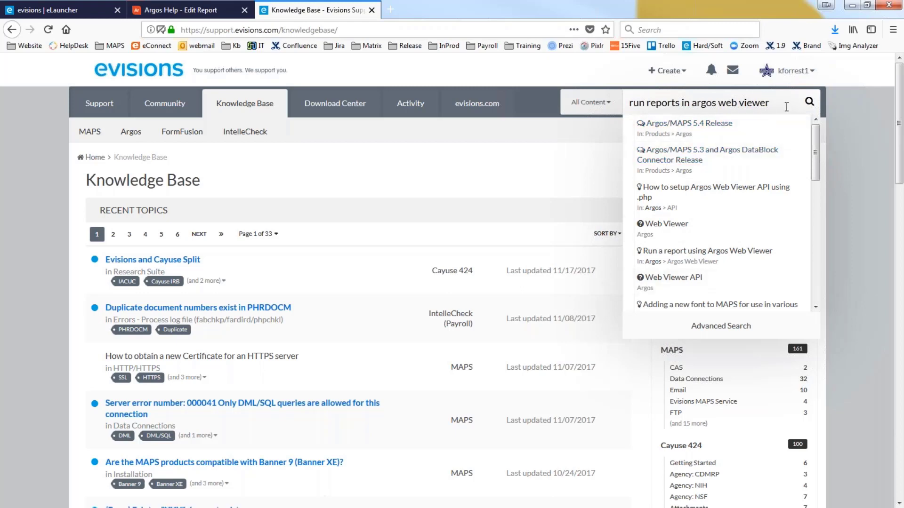
pyautogui.press('Return')
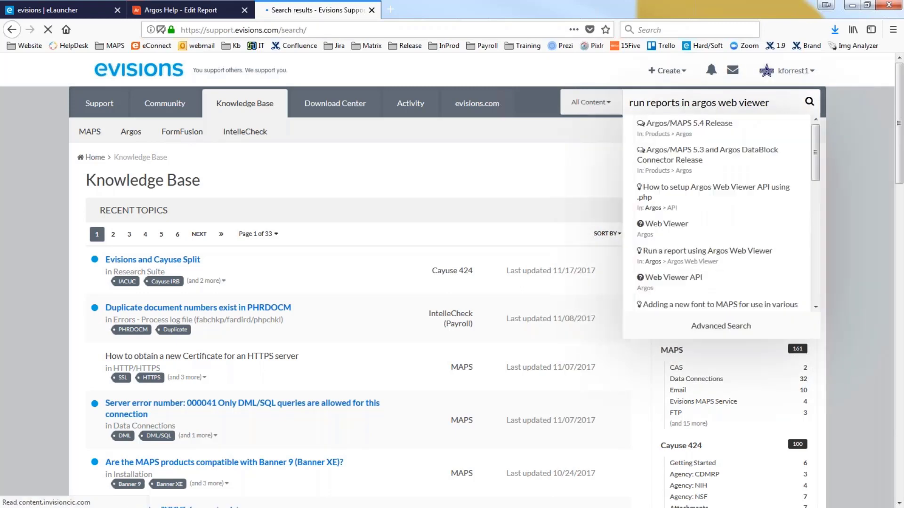
pyautogui.scroll(-5, 520, 323)
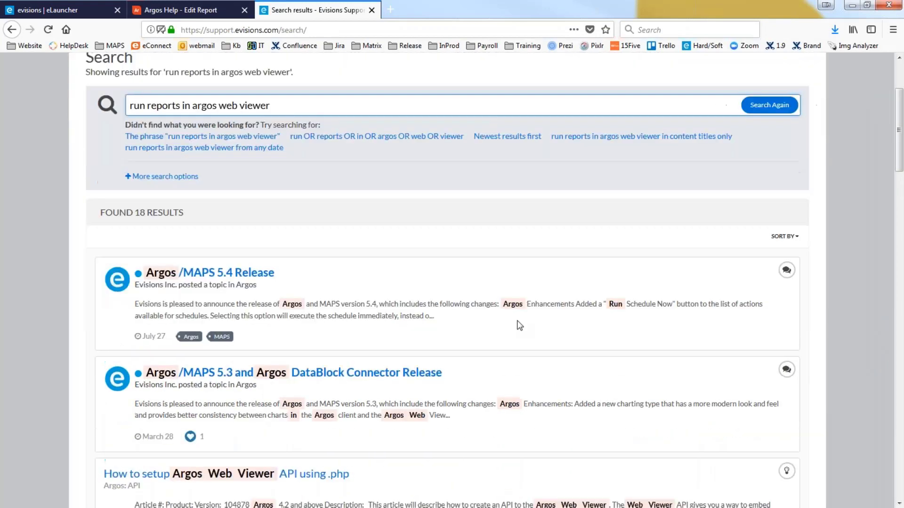
pyautogui.scroll(-5, 519, 321)
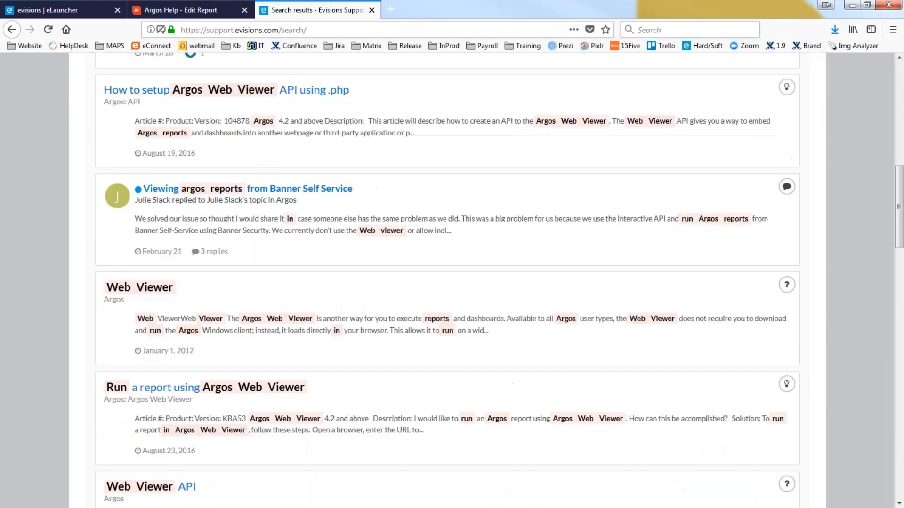
pyautogui.scroll(-2, 447, 280)
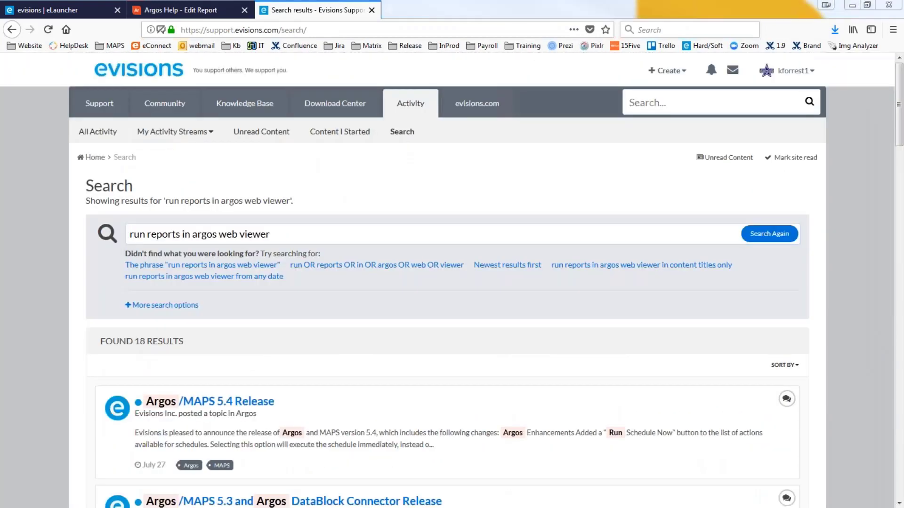